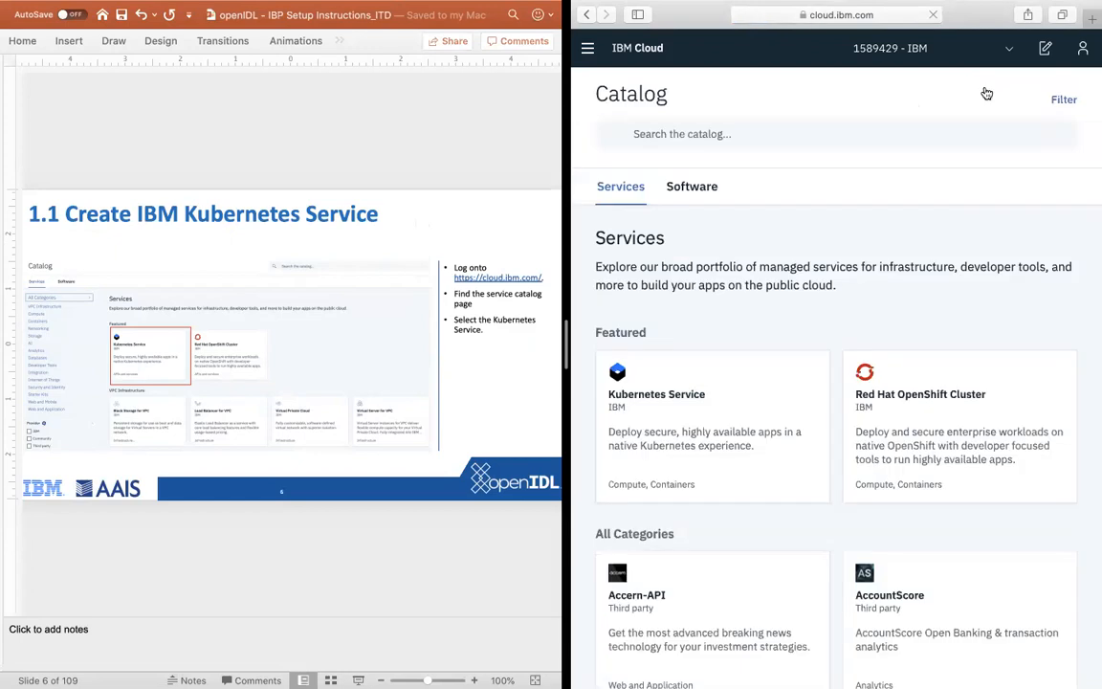
Step: Open the Kubernetes Service from the catalog, review its pricing plans and start creating a new cluster
left_click(711, 412)
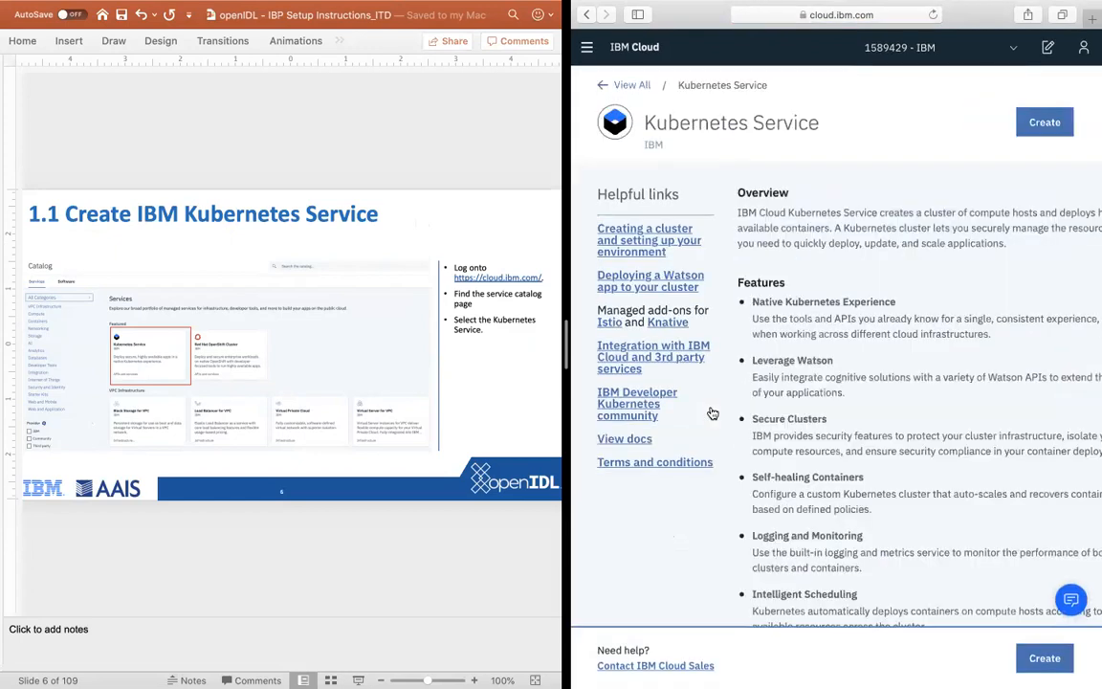
scroll(924, 388, "down", 15)
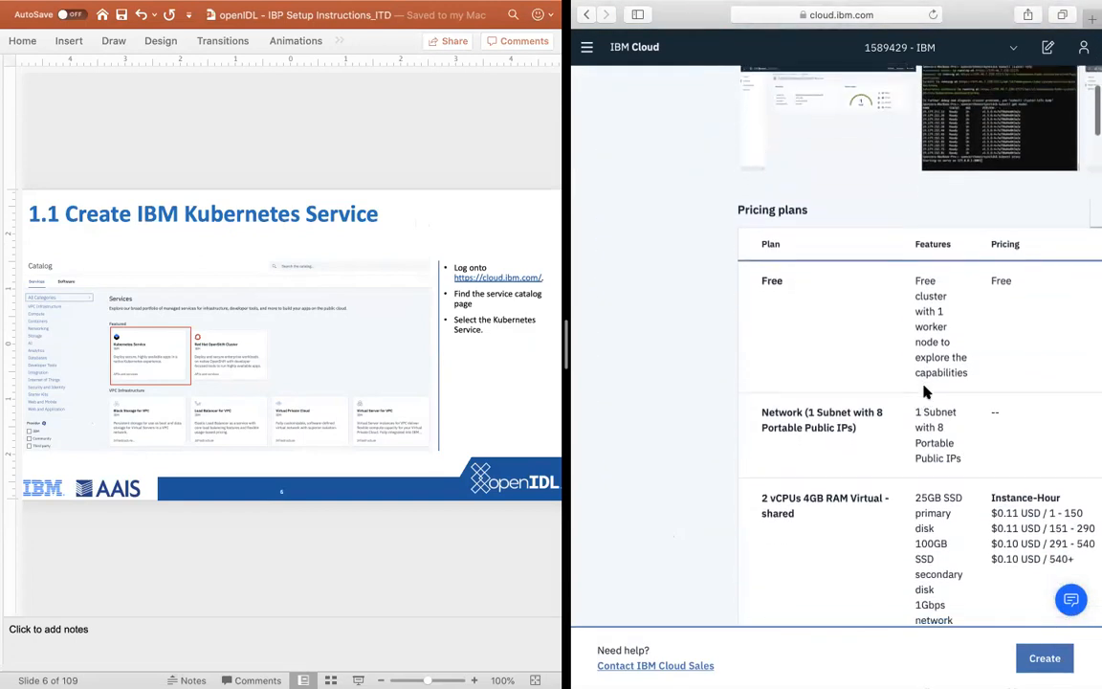
scroll(925, 391, "down", 15)
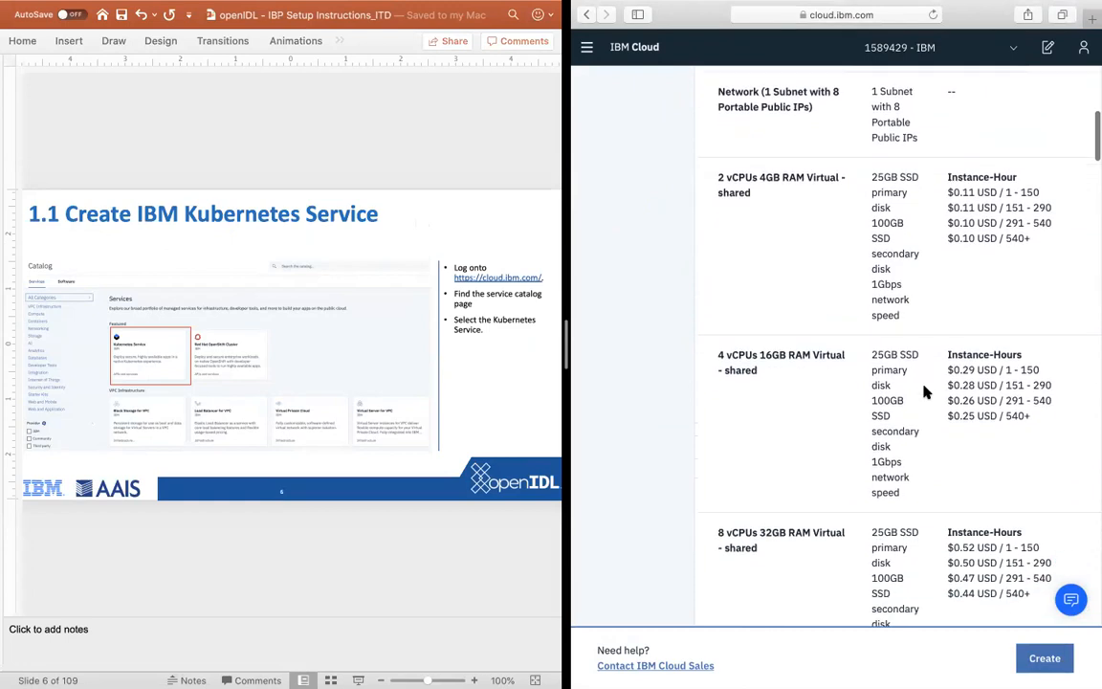
scroll(925, 391, "down", 15)
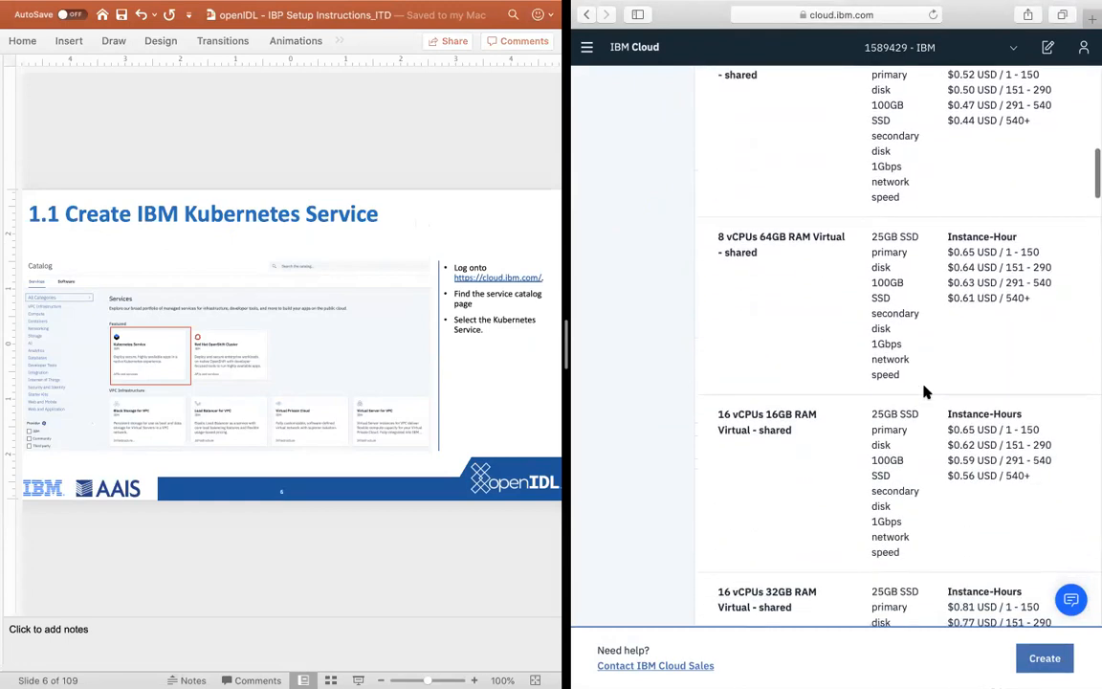
scroll(925, 392, "up", 20)
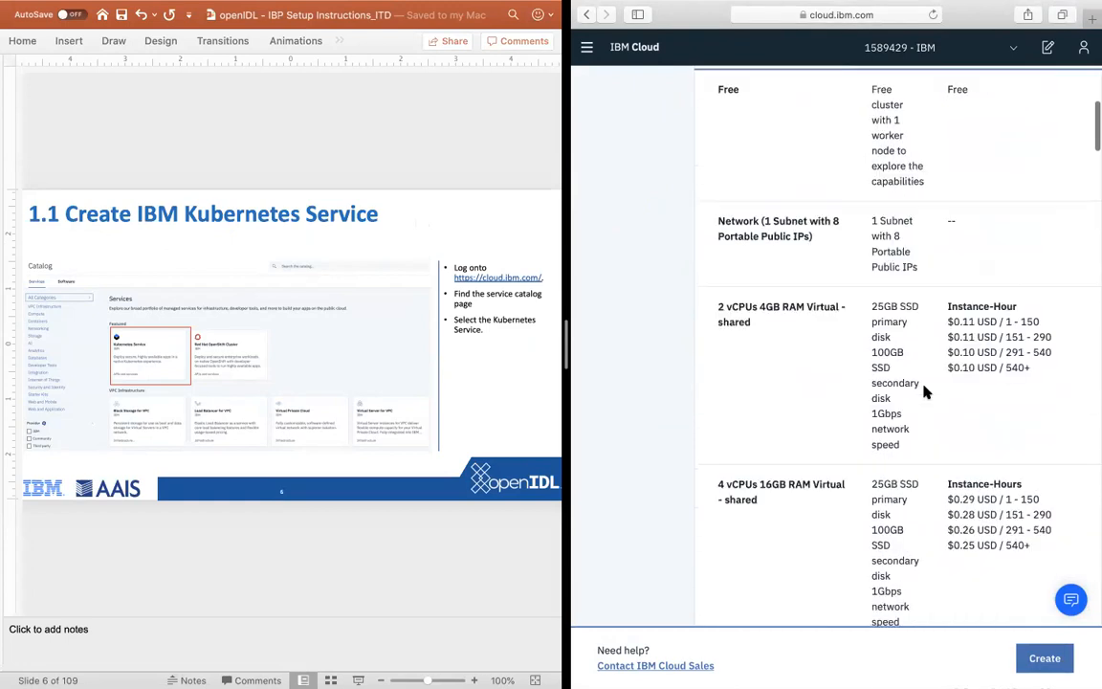
left_click(989, 120)
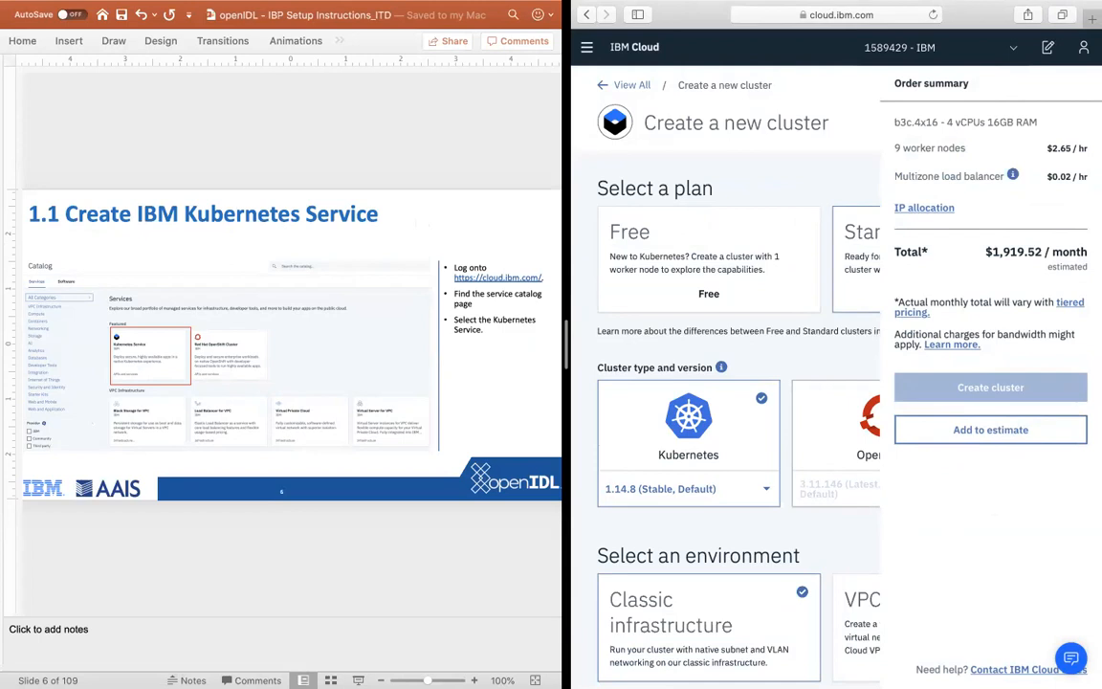
Step: Select the default cluster name for replacement and advance the PowerPoint instructions to the "1.3 Create IBM Kubernetes Service" slide
scroll(737, 383, "down", 5)
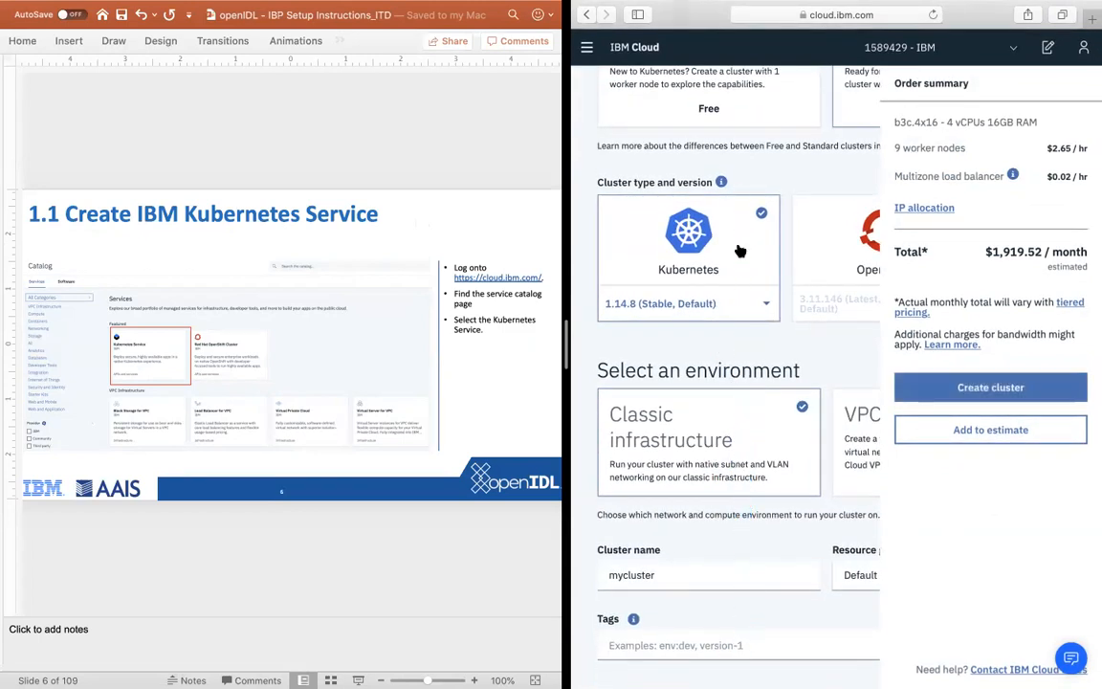
scroll(738, 244, "down", 4)
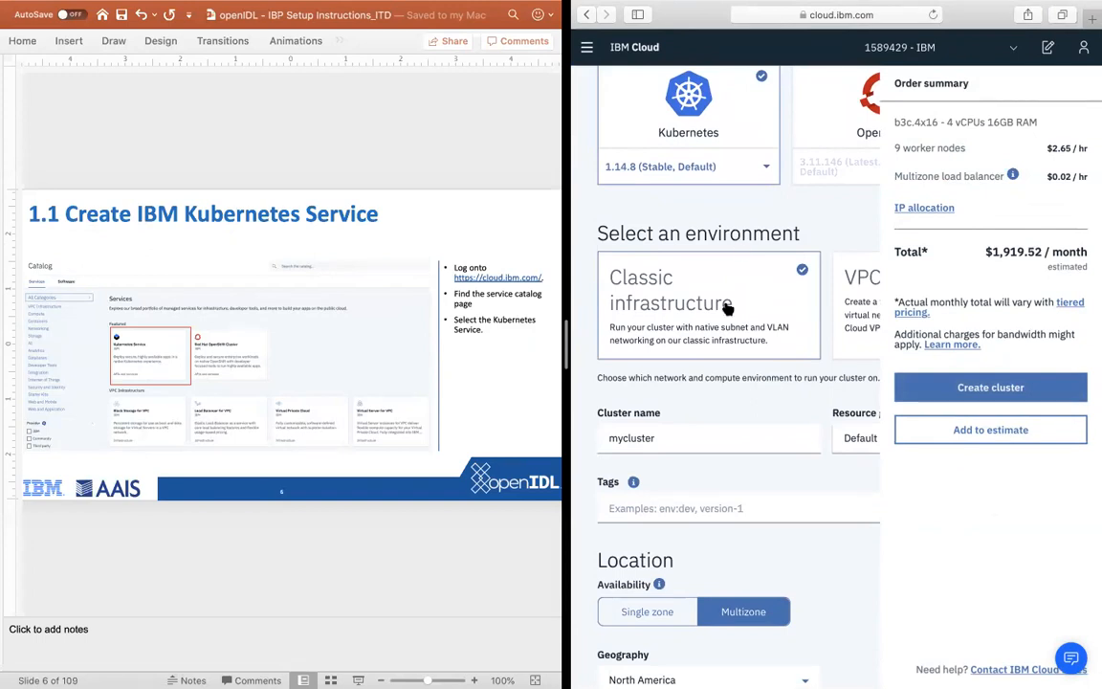
scroll(718, 349, "down", 3)
double_click(642, 344)
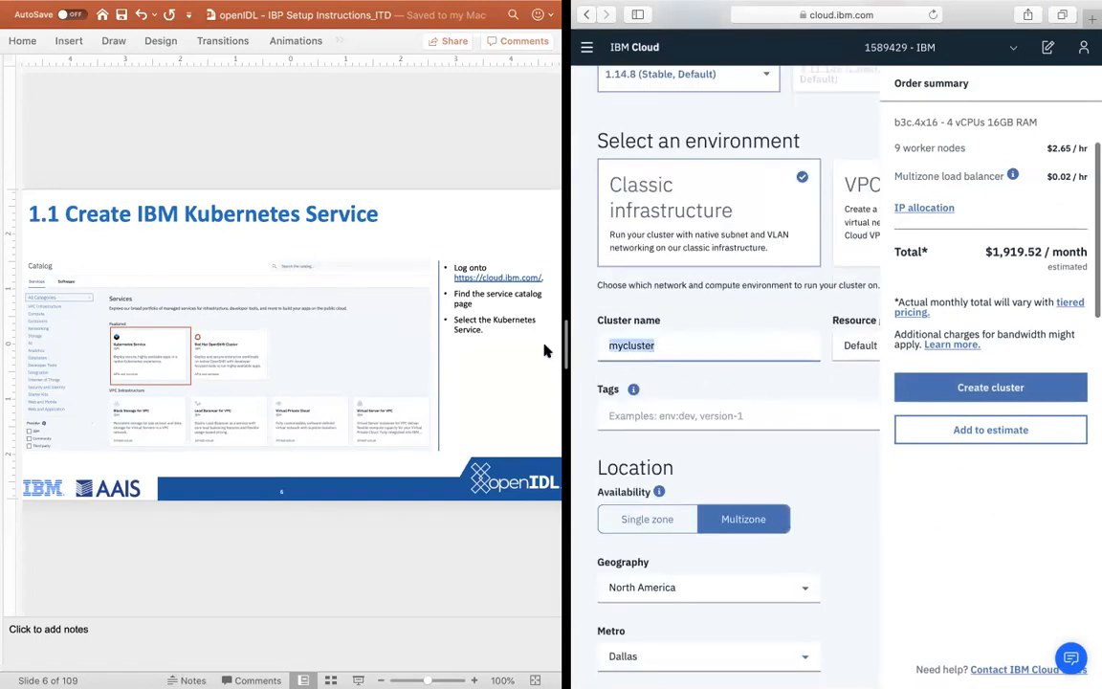
left_click(376, 514)
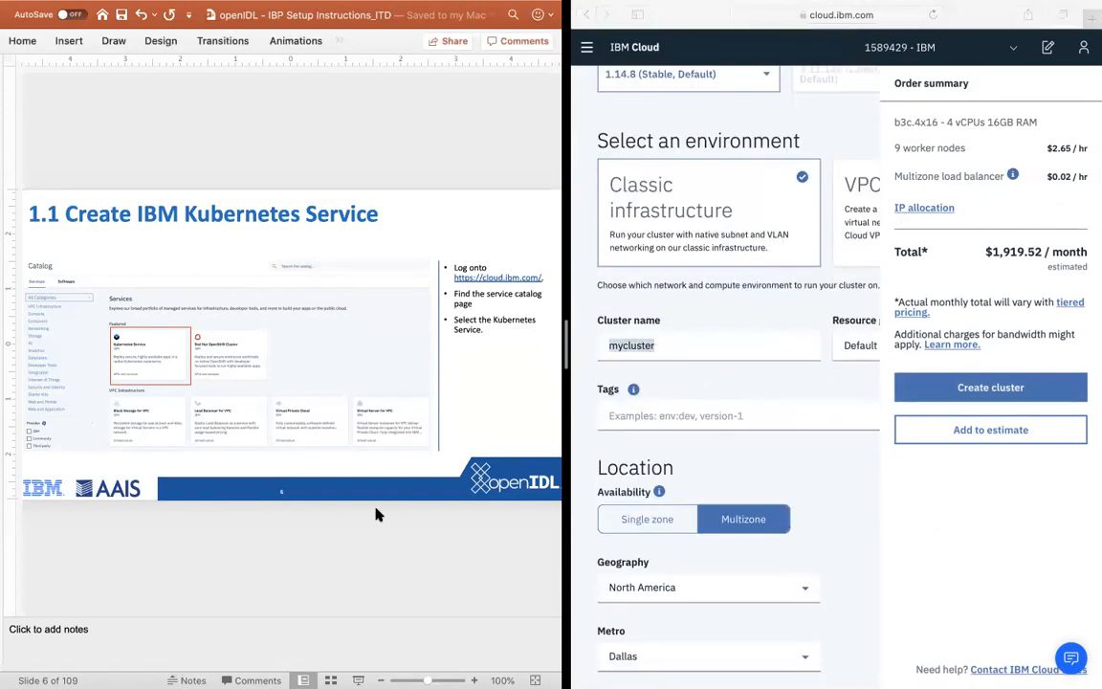
scroll(376, 513, "down", 2)
scroll(376, 514, "down", 2)
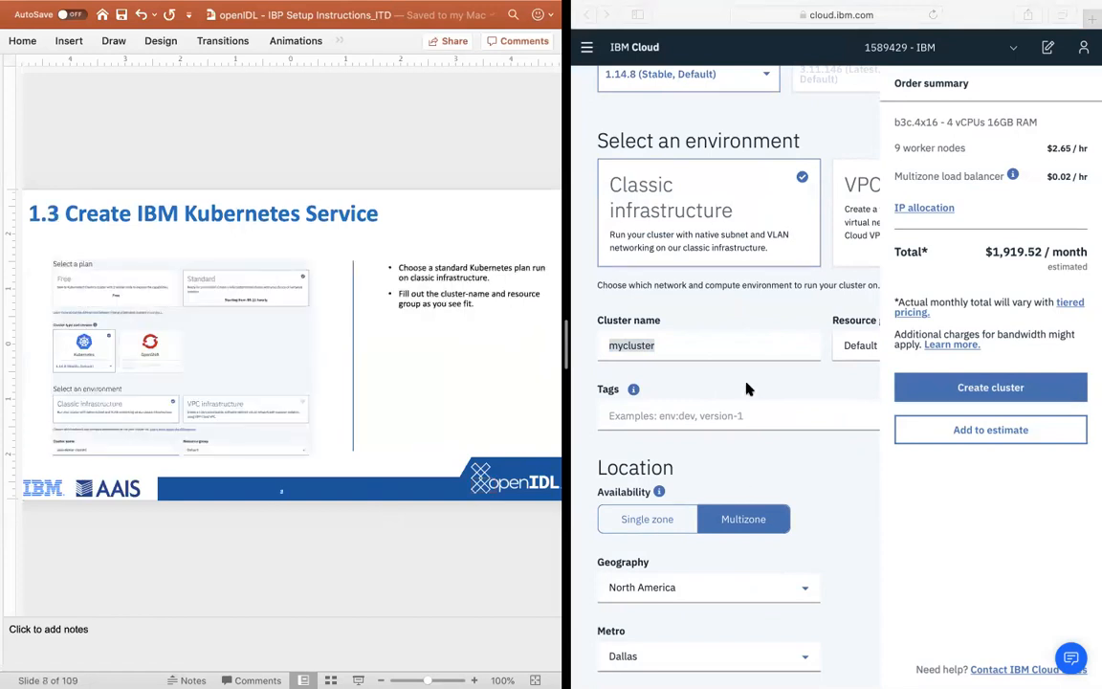
Step: Back in IBM Cloud, name the new cluster aais-demo-itd-cluster
left_click(670, 338)
type("a")
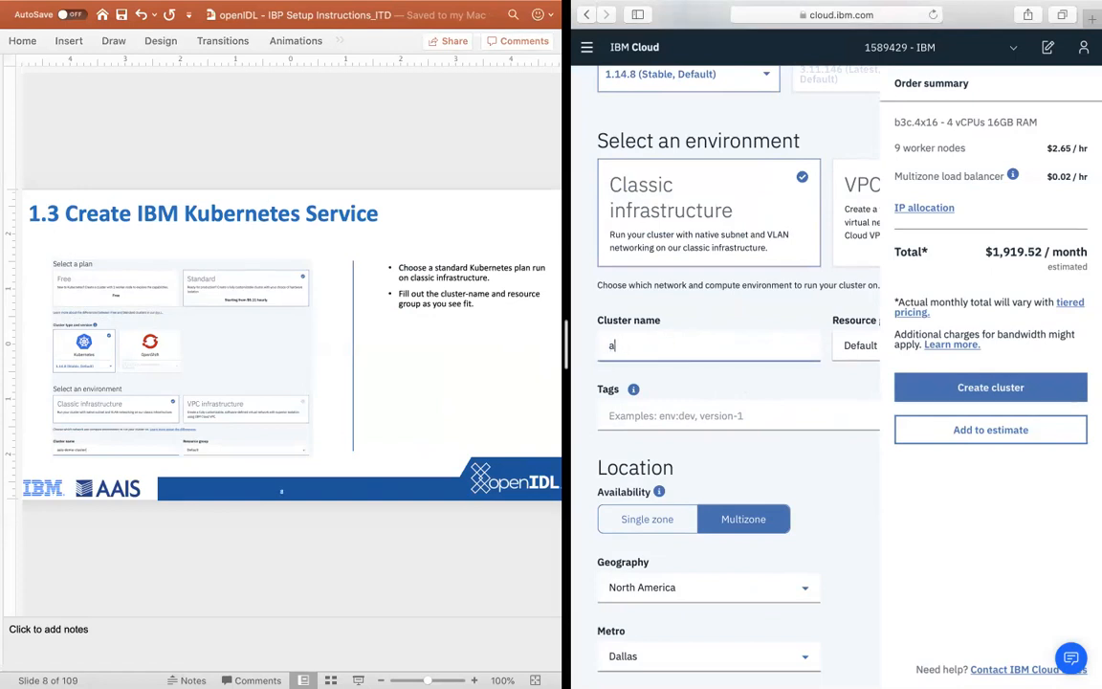
type("pis-ais-demo-itd-cluster")
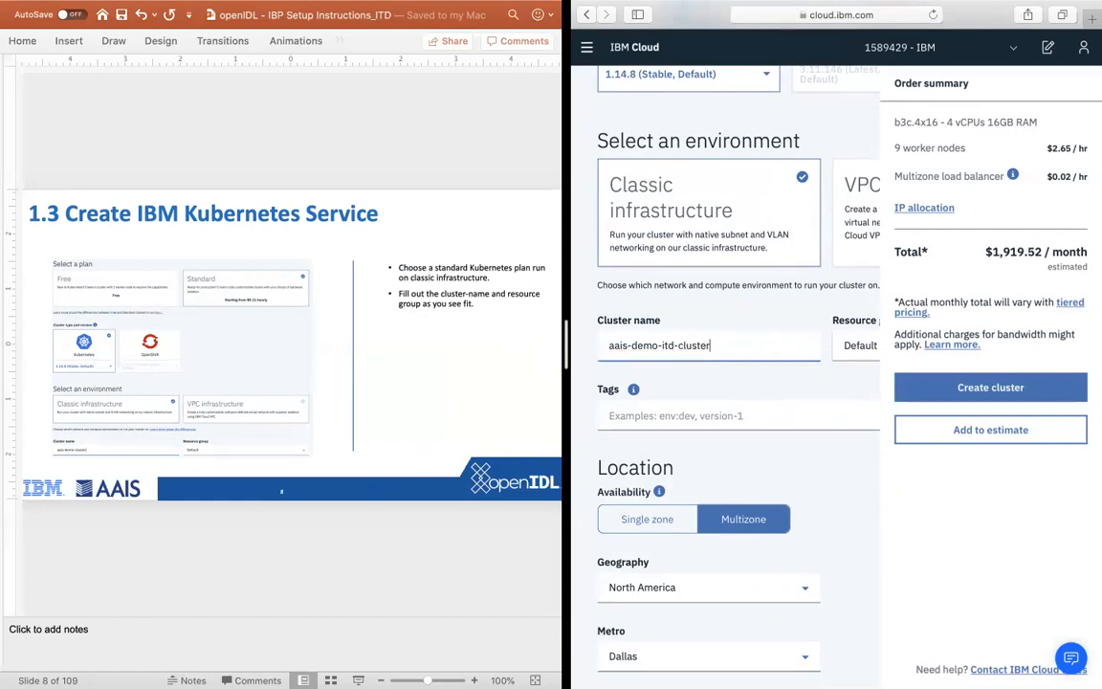
Step: Set the cluster's location availability to Single zone
scroll(752, 400, "right", 1)
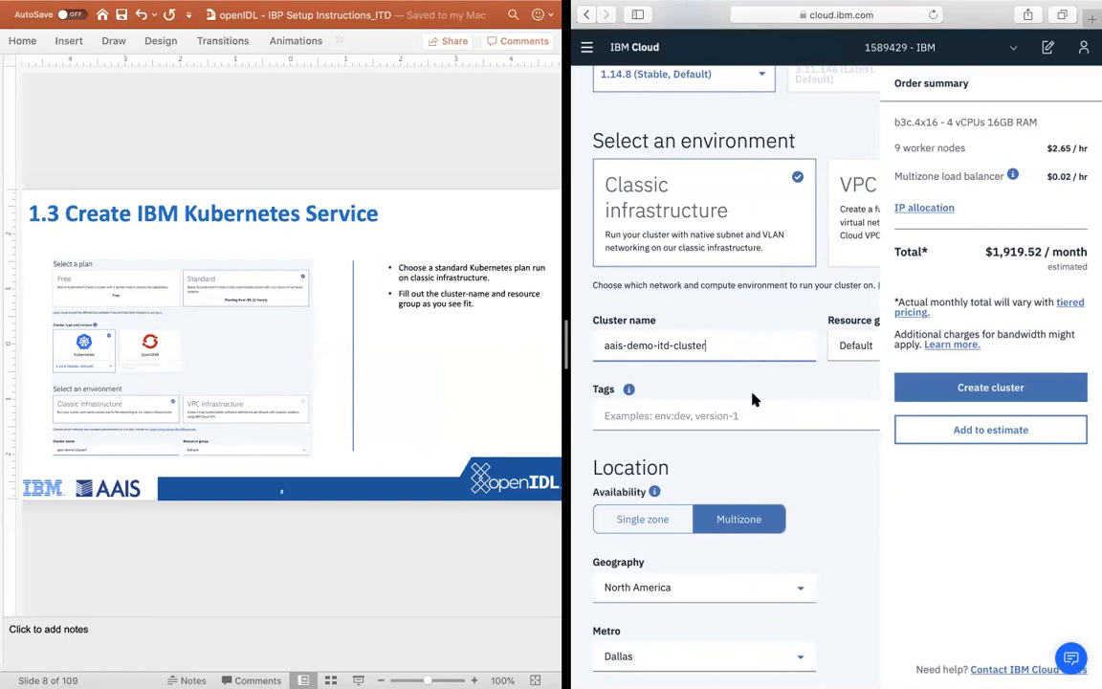
scroll(771, 417, "down", 2)
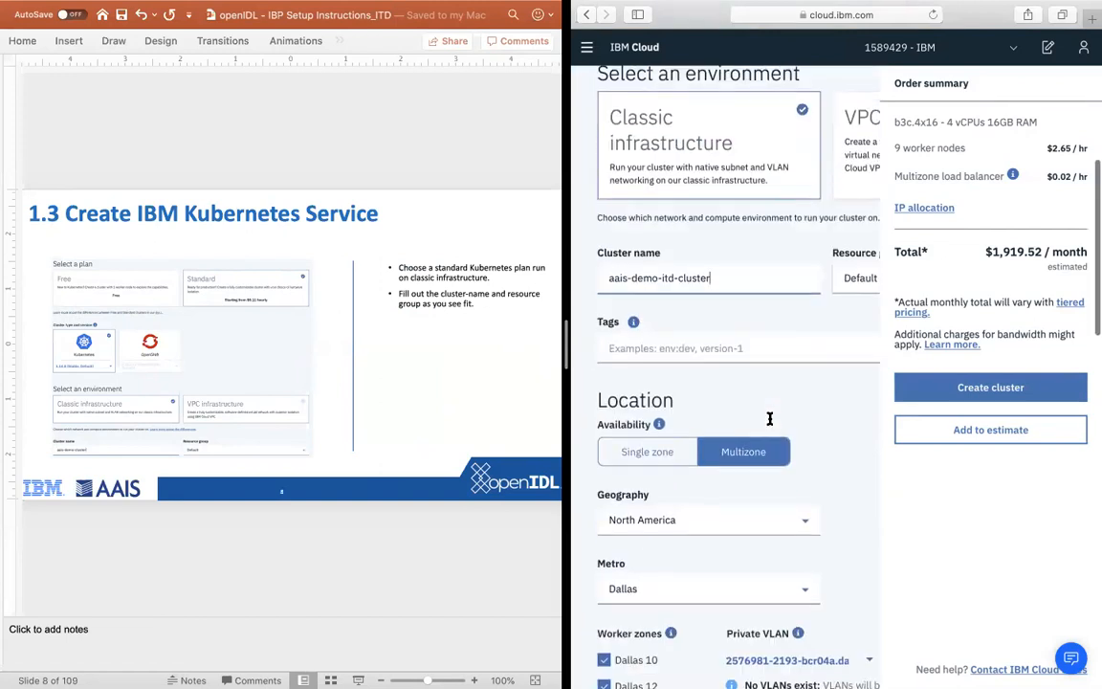
left_click(672, 450)
left_click(712, 450)
left_click(667, 456)
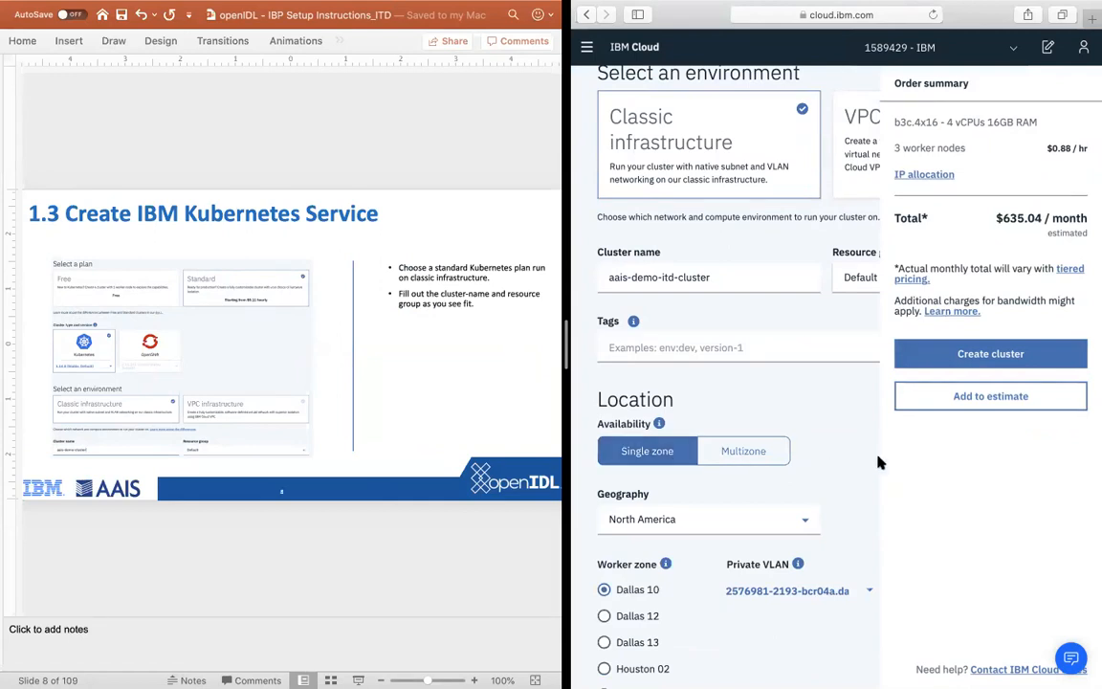
Step: Choose the 8 vCPUs 32GB RAM virtual shared flavor (b3c.8x32) for the default worker pool
scroll(803, 450, "down", 3)
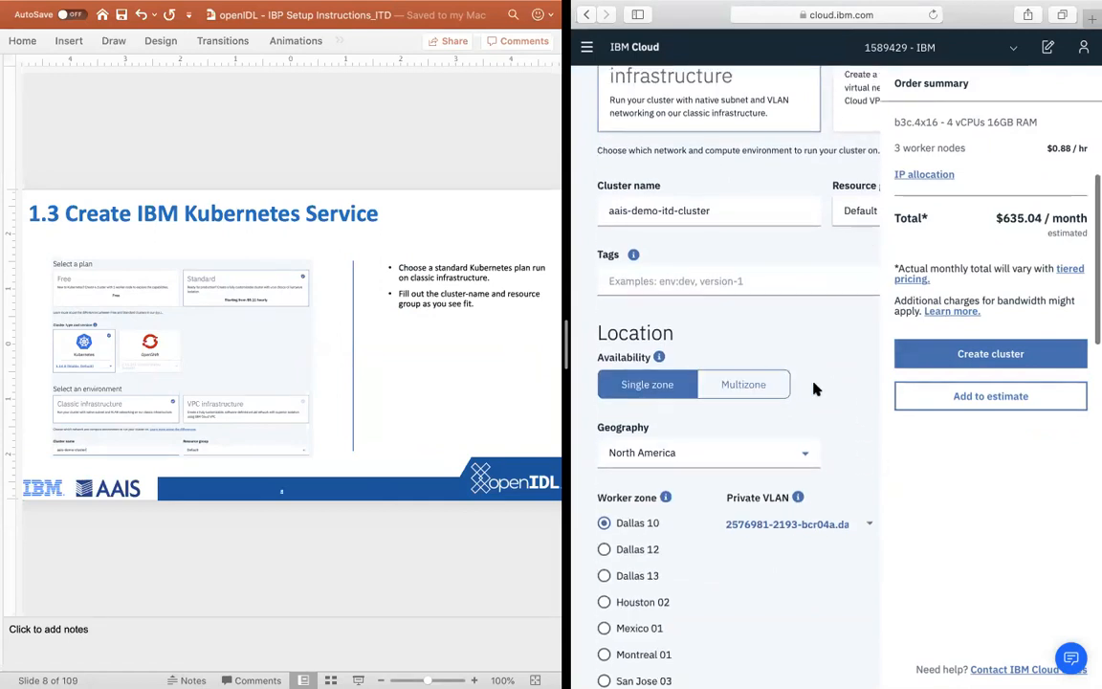
scroll(802, 389, "down", 4)
scroll(753, 296, "down", 2)
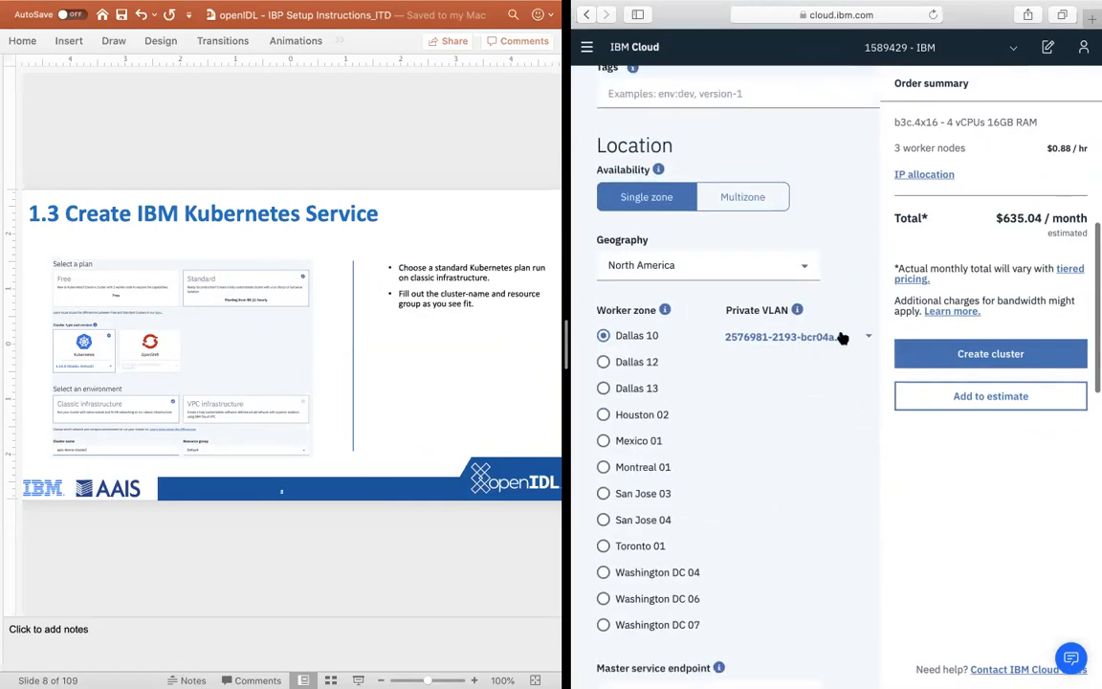
scroll(780, 326, "down", 6)
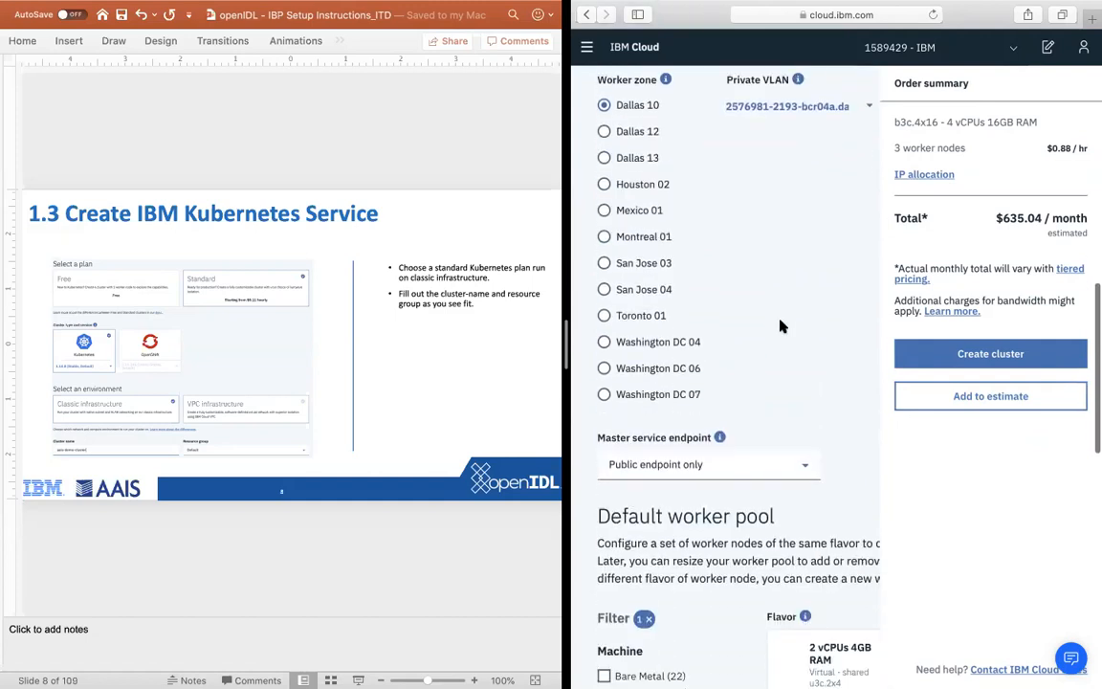
scroll(780, 327, "down", 8)
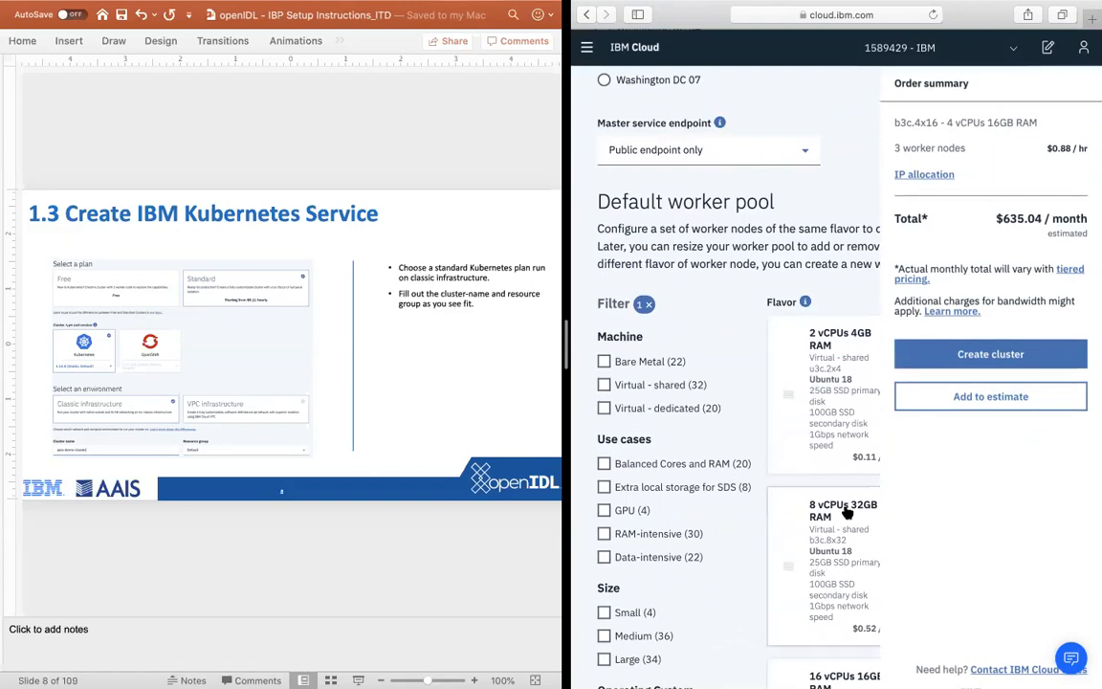
scroll(776, 533, "down", 15)
scroll(777, 532, "up", 12)
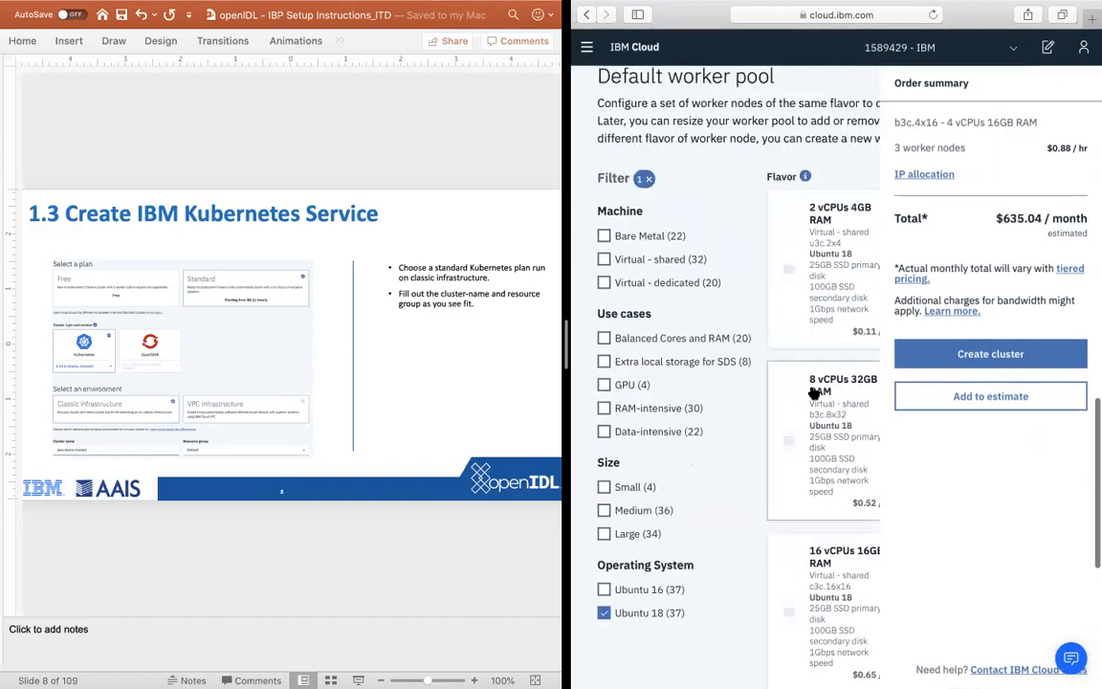
left_click(845, 425)
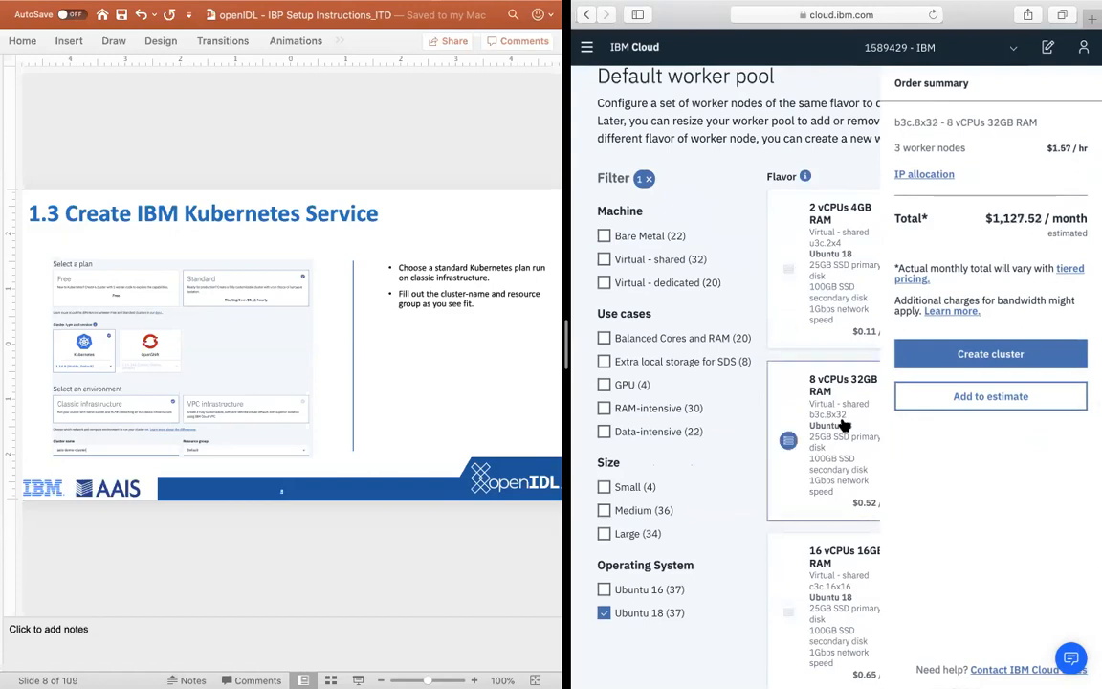
Step: Set the number of worker nodes to 3 and create the cluster
scroll(844, 425, "down", 10)
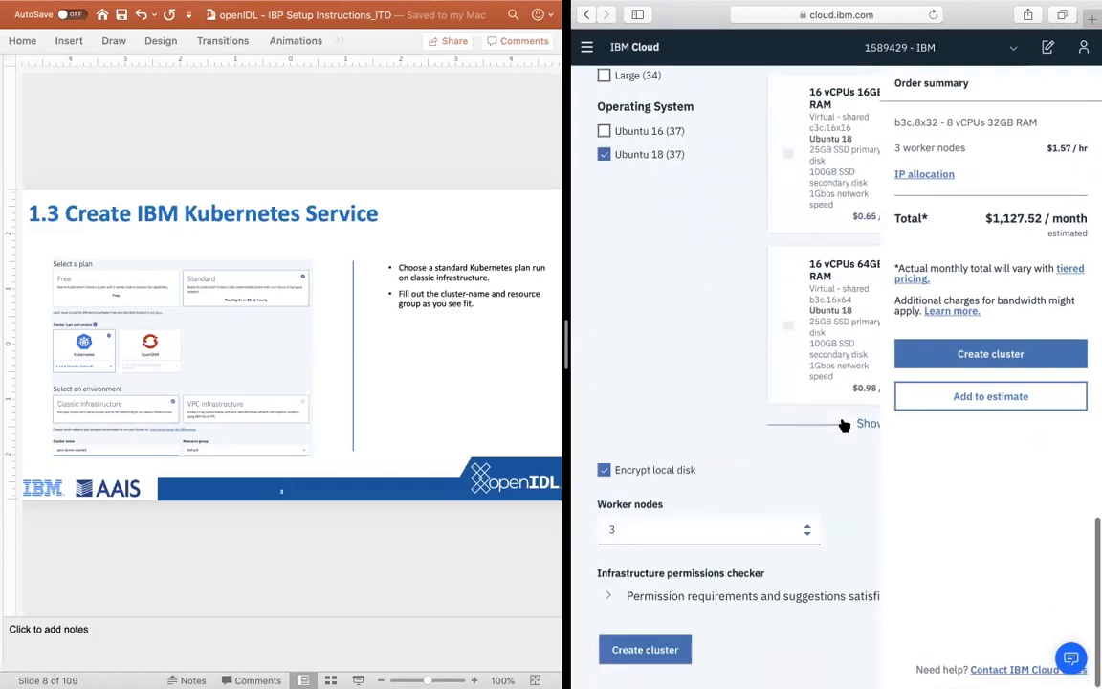
left_click(806, 536)
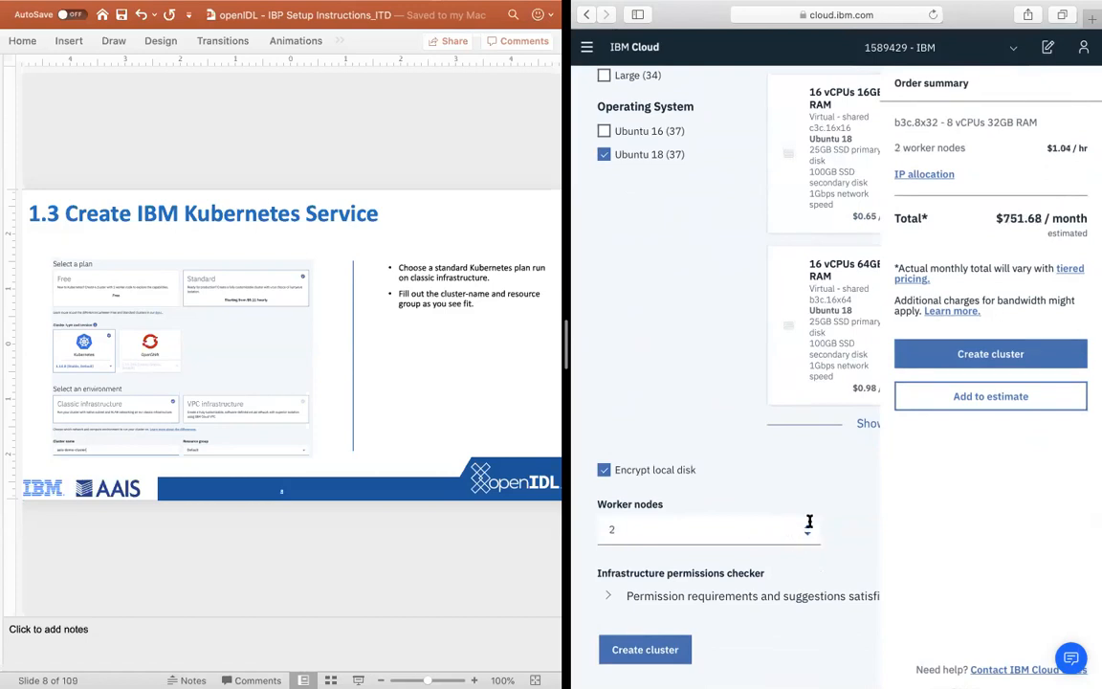
left_click(808, 527)
left_click(613, 652)
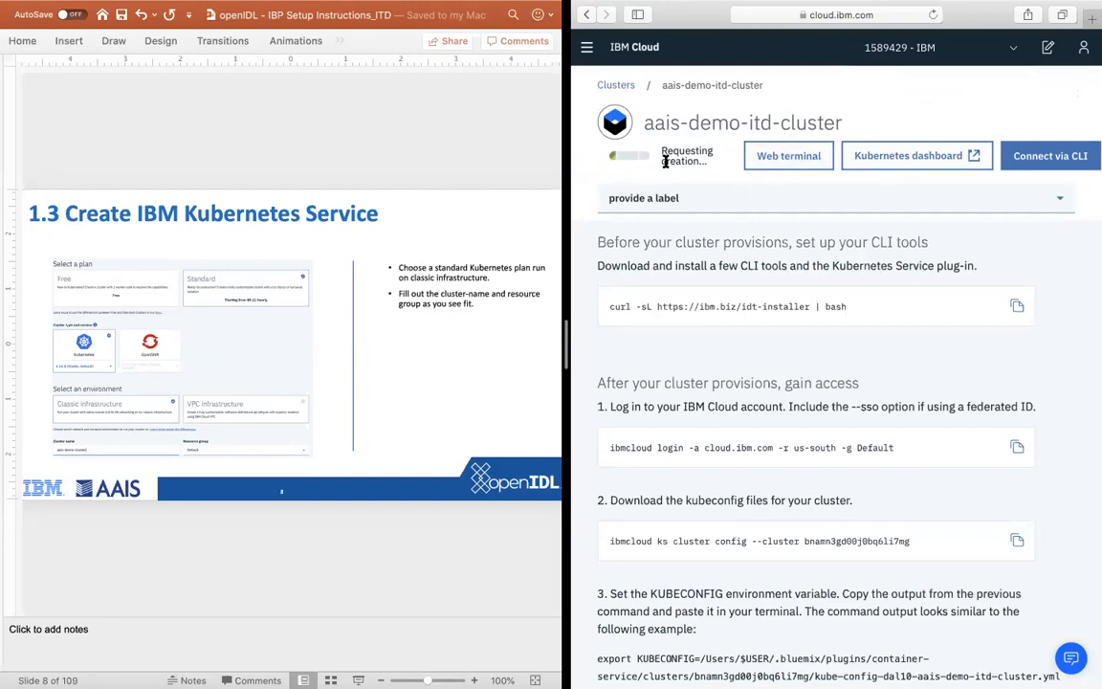
Step: Find the existing aais-demo-cluster among the clusters in the resource list and examine its summary and worker nodes
left_click(619, 87)
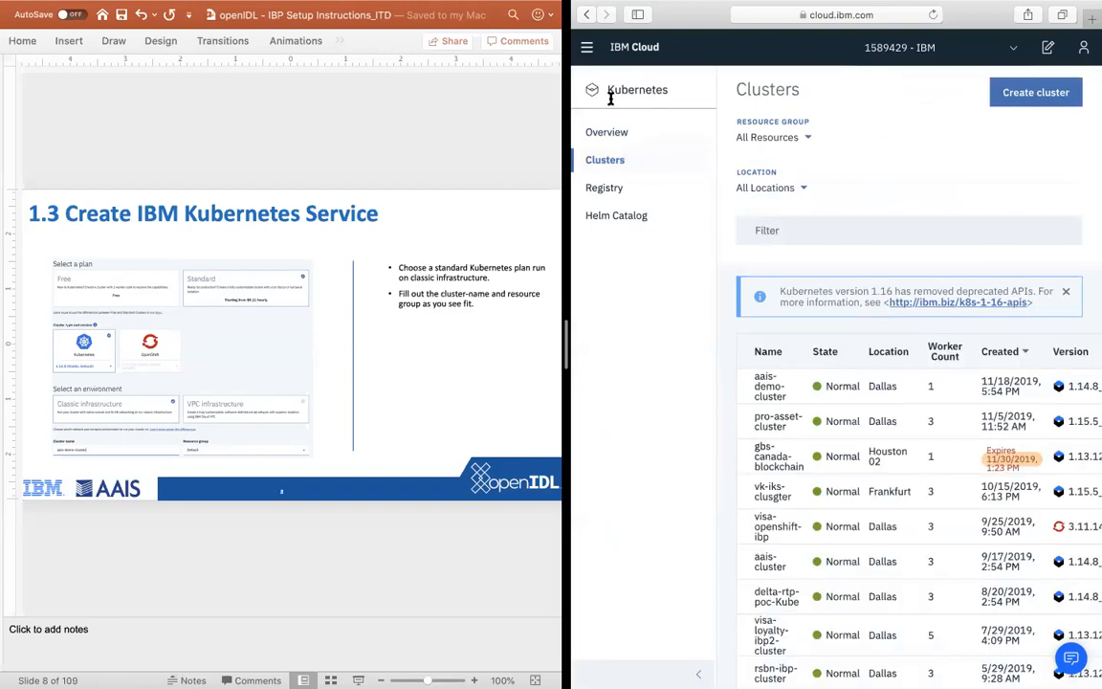
left_click(586, 47)
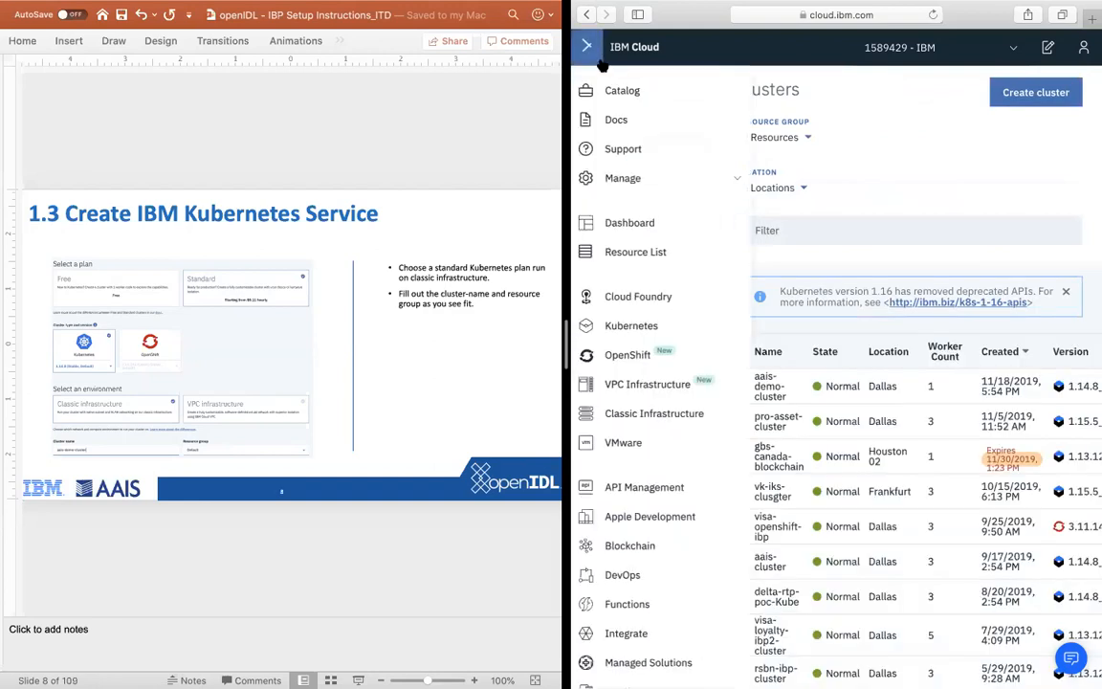
left_click(651, 252)
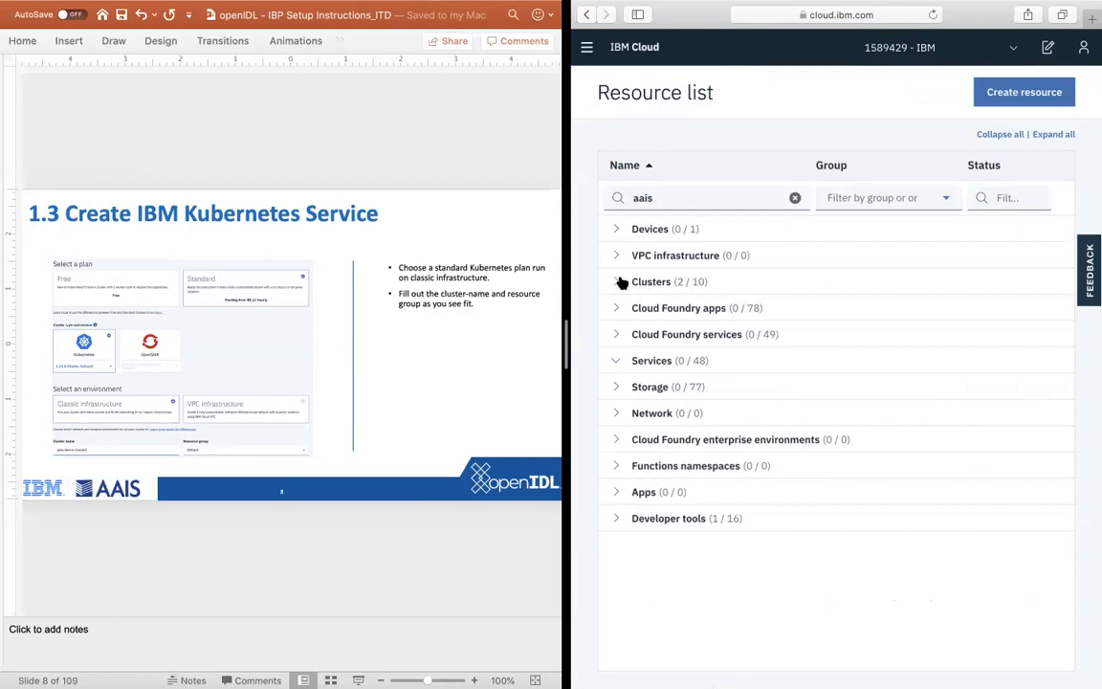
left_click(619, 282)
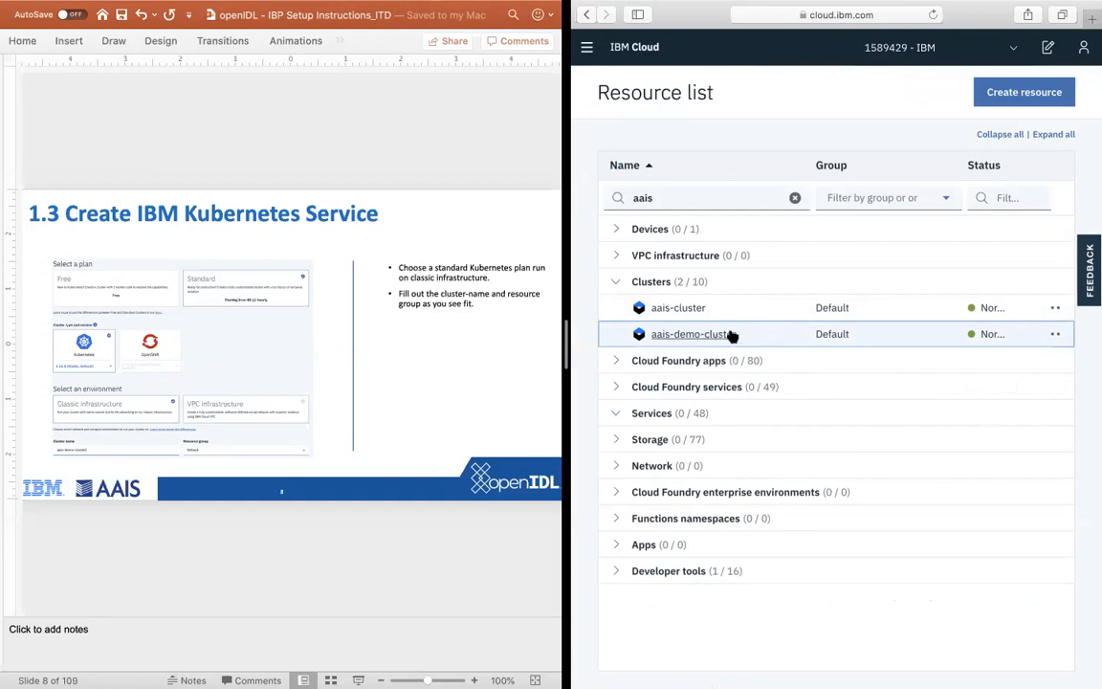
left_click(729, 334)
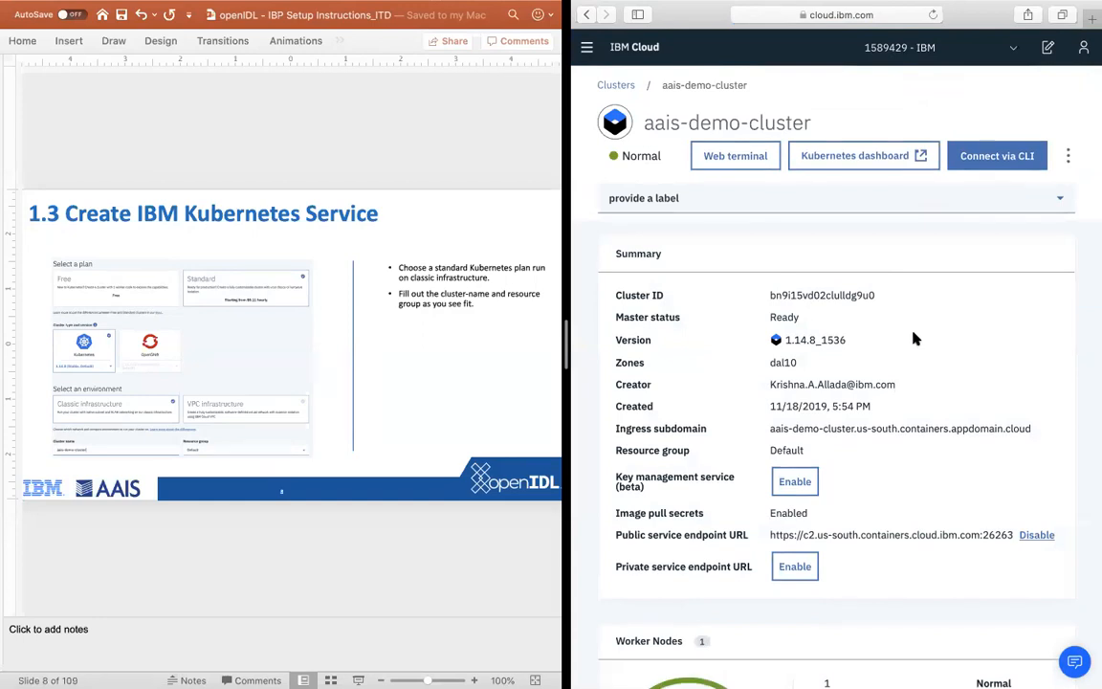
scroll(915, 339, "down", 10)
scroll(913, 338, "up", 10)
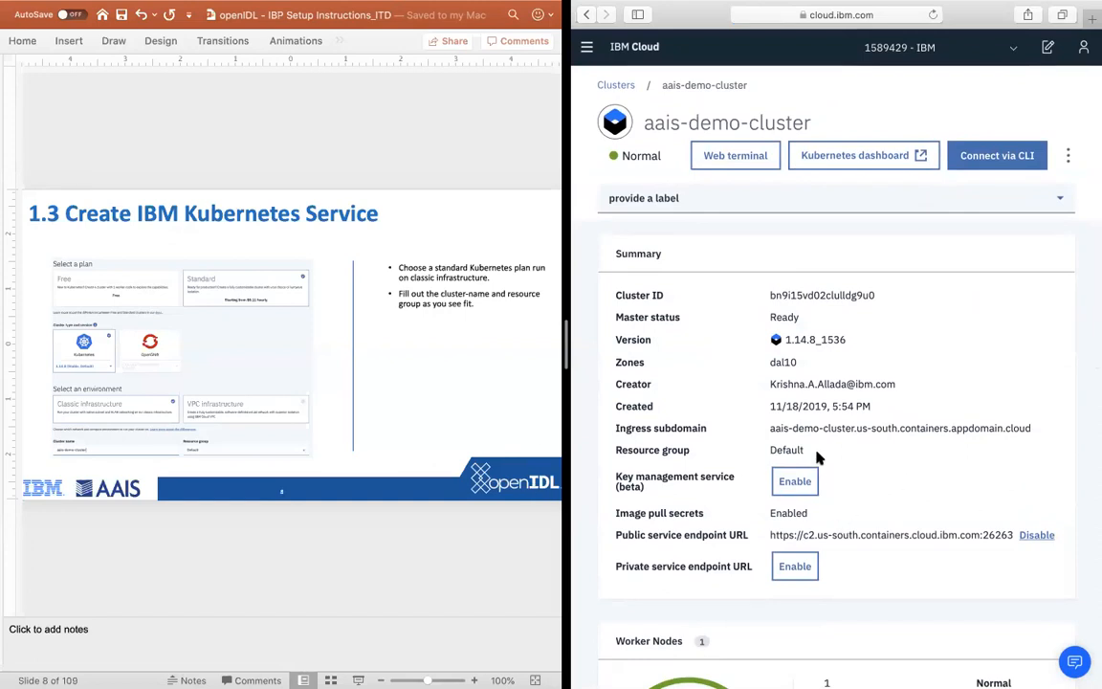
Step: Switch to PowerPoint and advance the instructions to the "2.1 Create IBM Blockchain Platform" slide
left_click(297, 528)
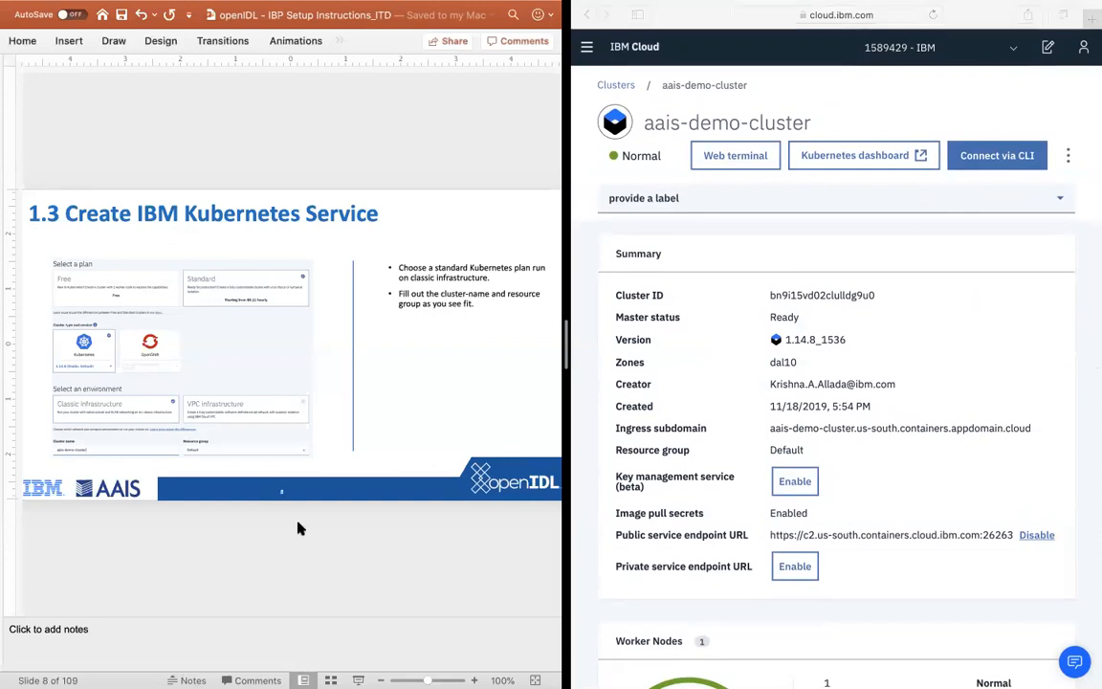
key("Down")
key("Down")
key("Down")
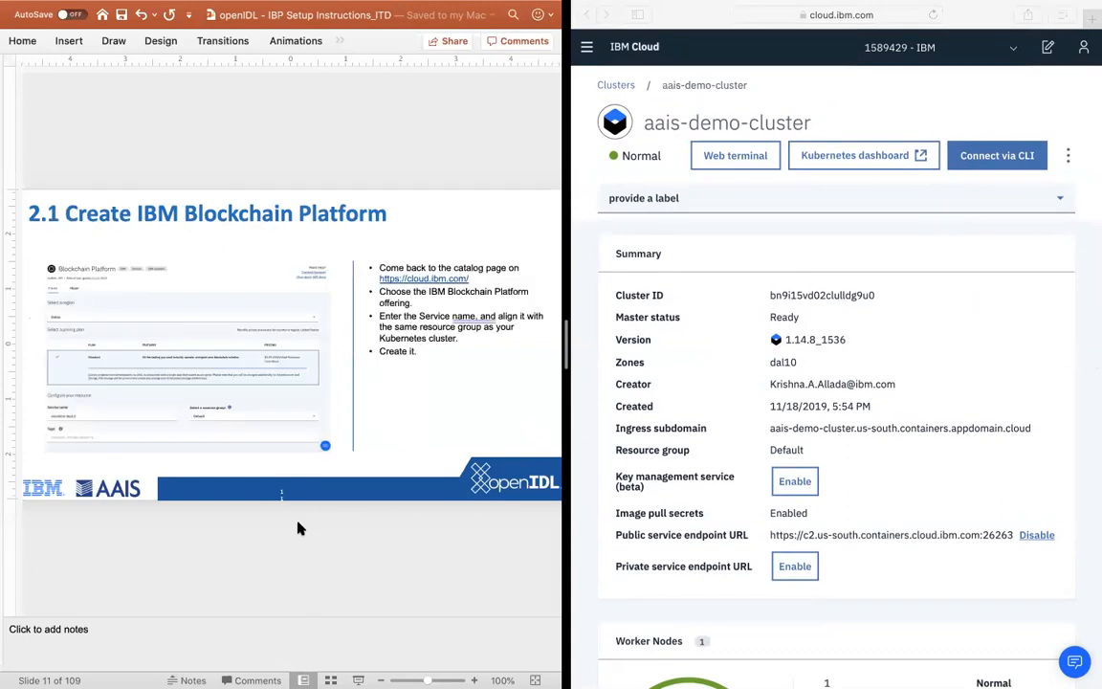
Step: Search the IBM Cloud catalog for "block" and open the Blockchain Platform service
left_click(592, 54)
left_click(590, 50)
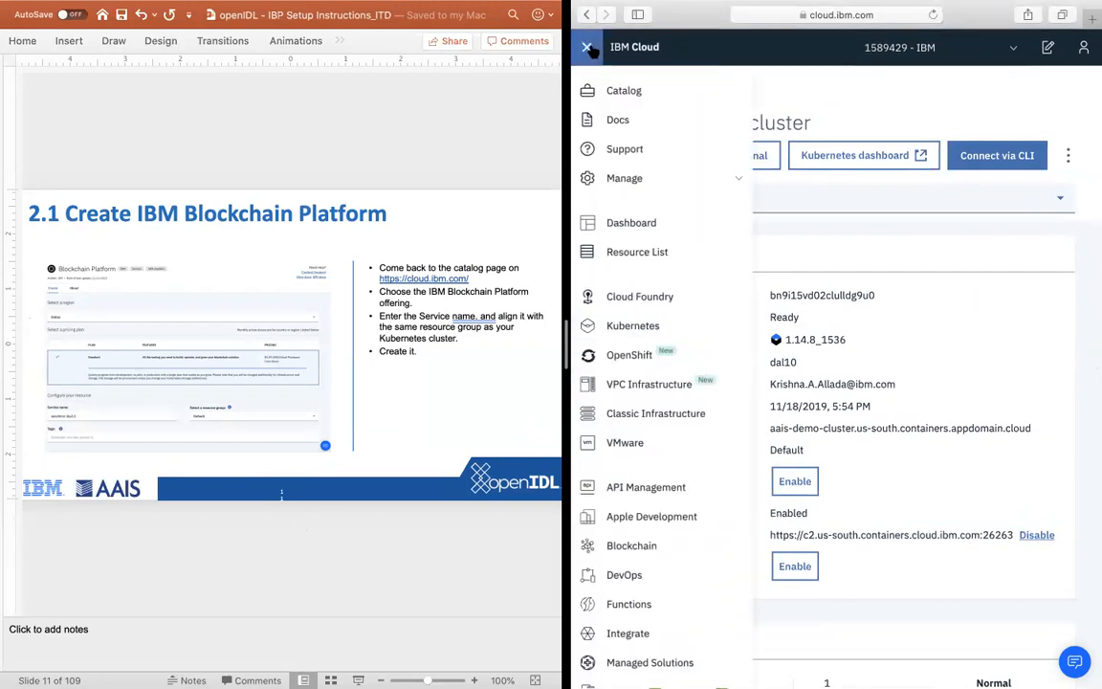
left_click(626, 96)
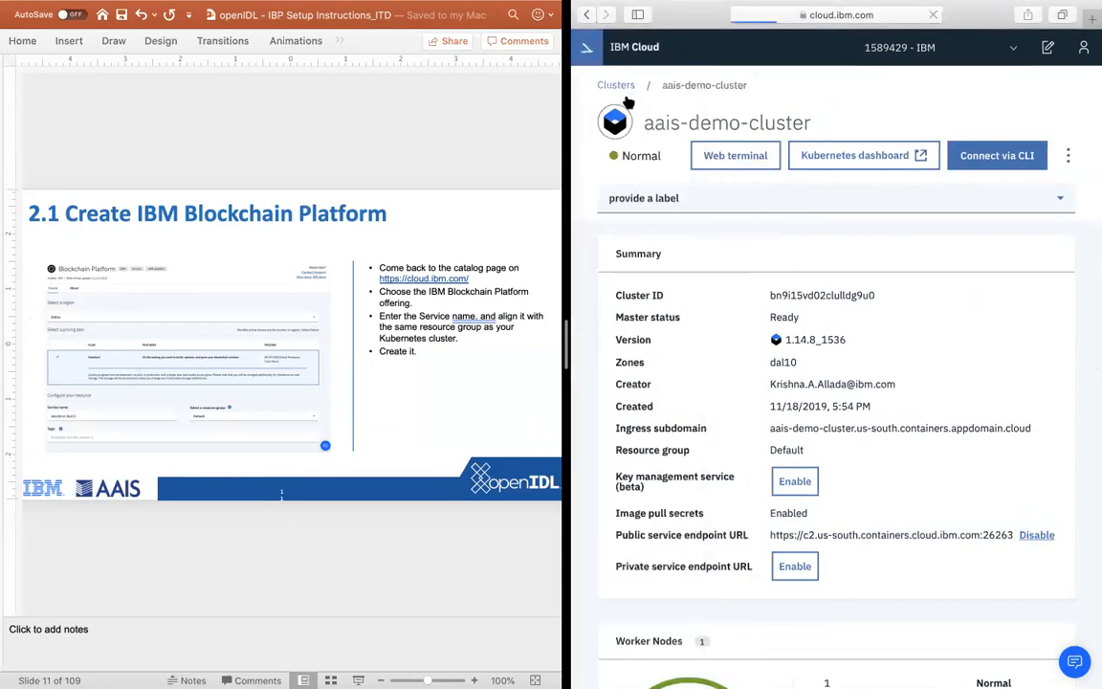
left_click(686, 126)
type("block")
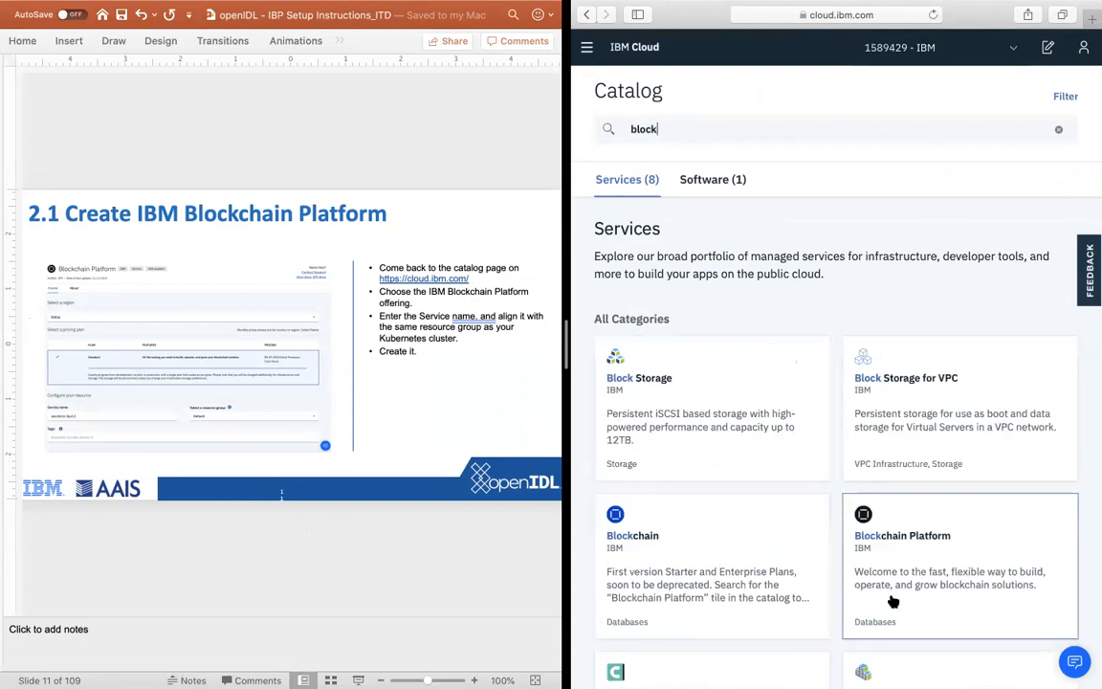
left_click(940, 576)
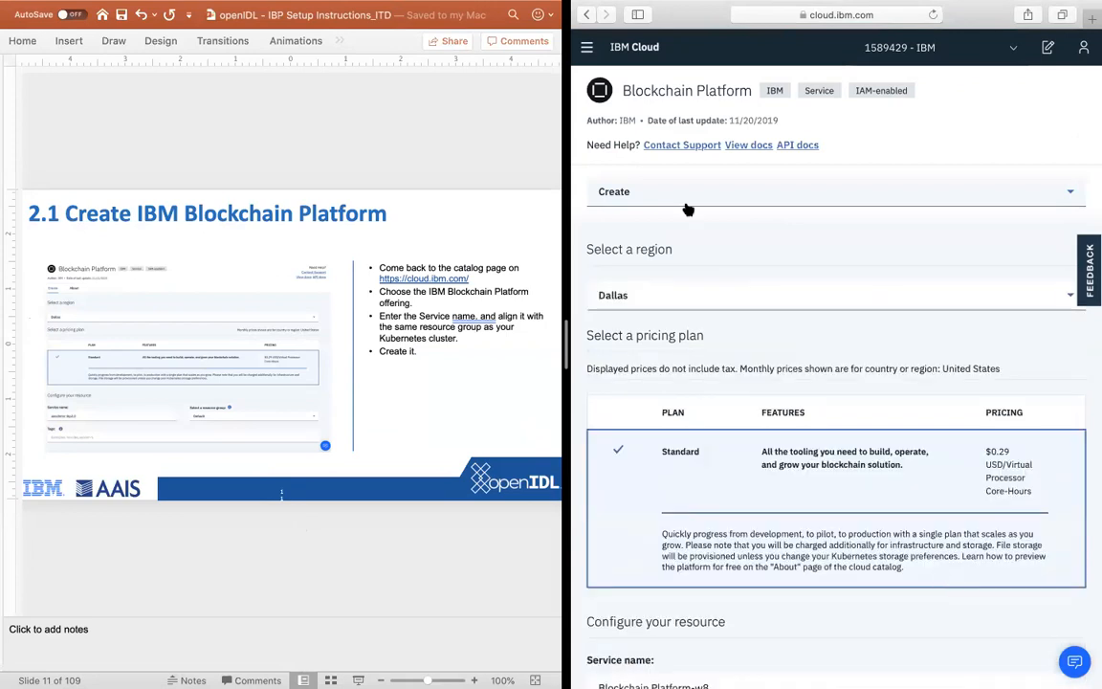
Step: Name the Blockchain Platform service aais-demo-itd-ibp and create it in the Dallas region with the Standard plan and Default resource group
scroll(765, 309, "down", 3)
scroll(789, 318, "up", 3)
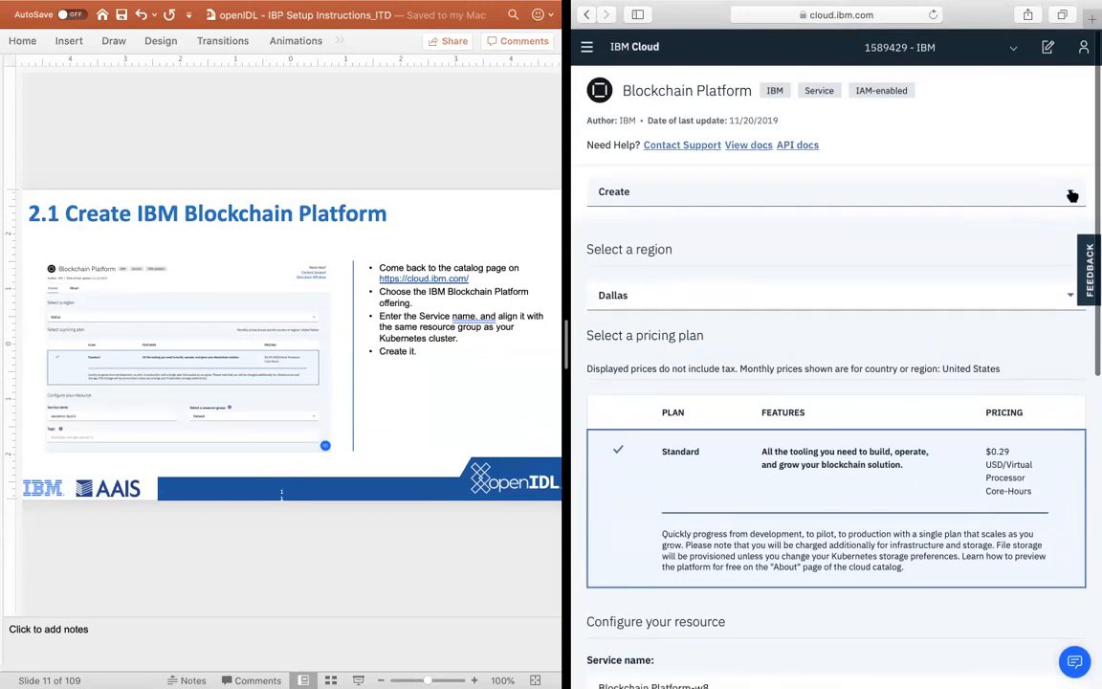
left_click(1069, 192)
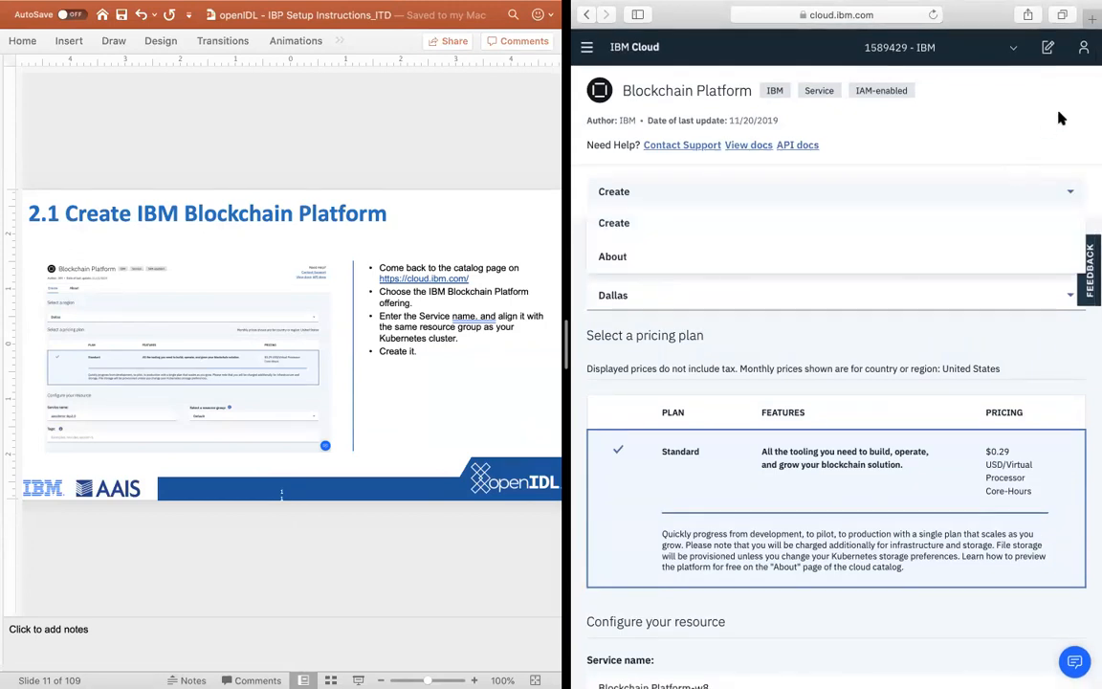
left_click(1070, 194)
scroll(846, 337, "down", 5)
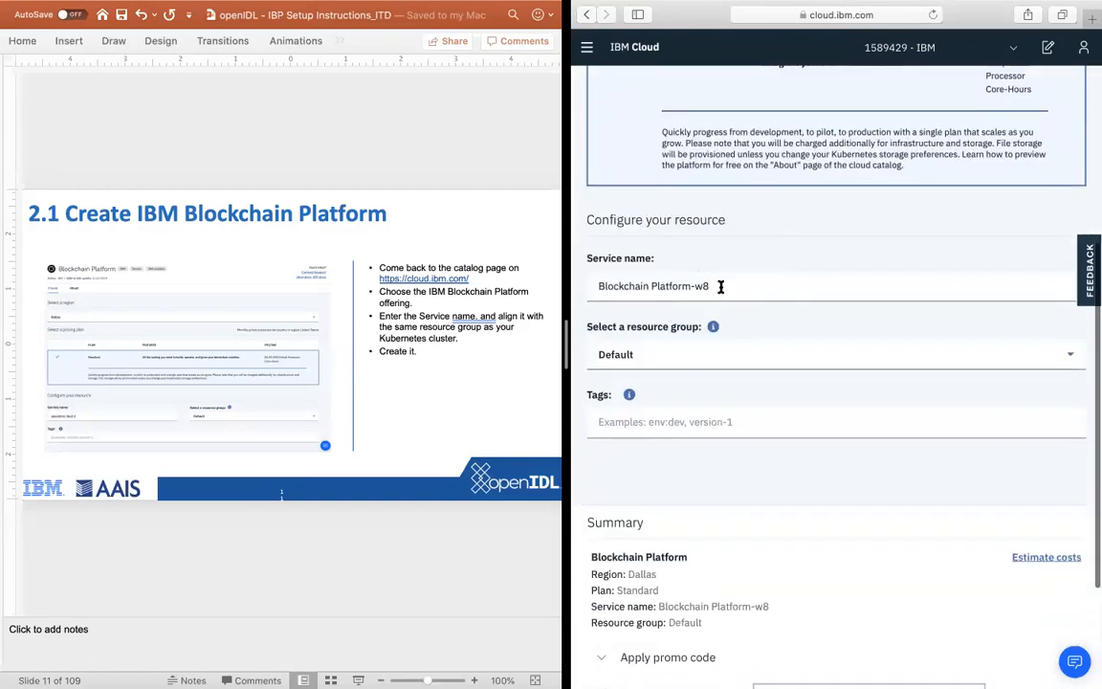
left_click_drag(718, 285, 595, 285)
type("aais-")
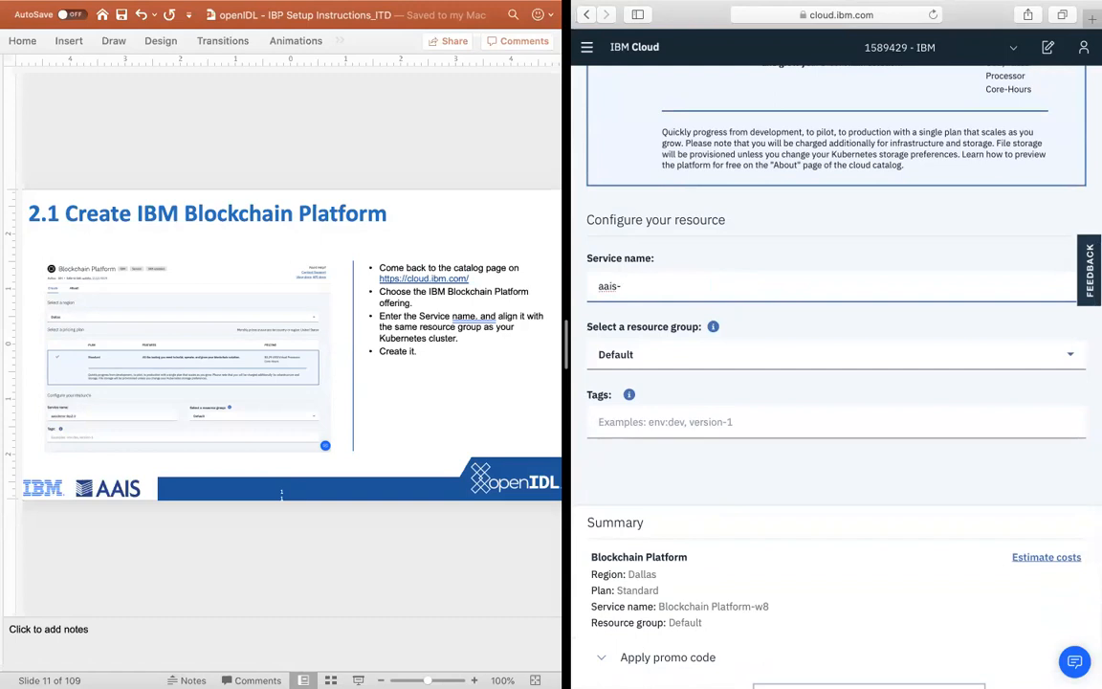
type("demo-itd-ibp")
scroll(726, 445, "down", 5)
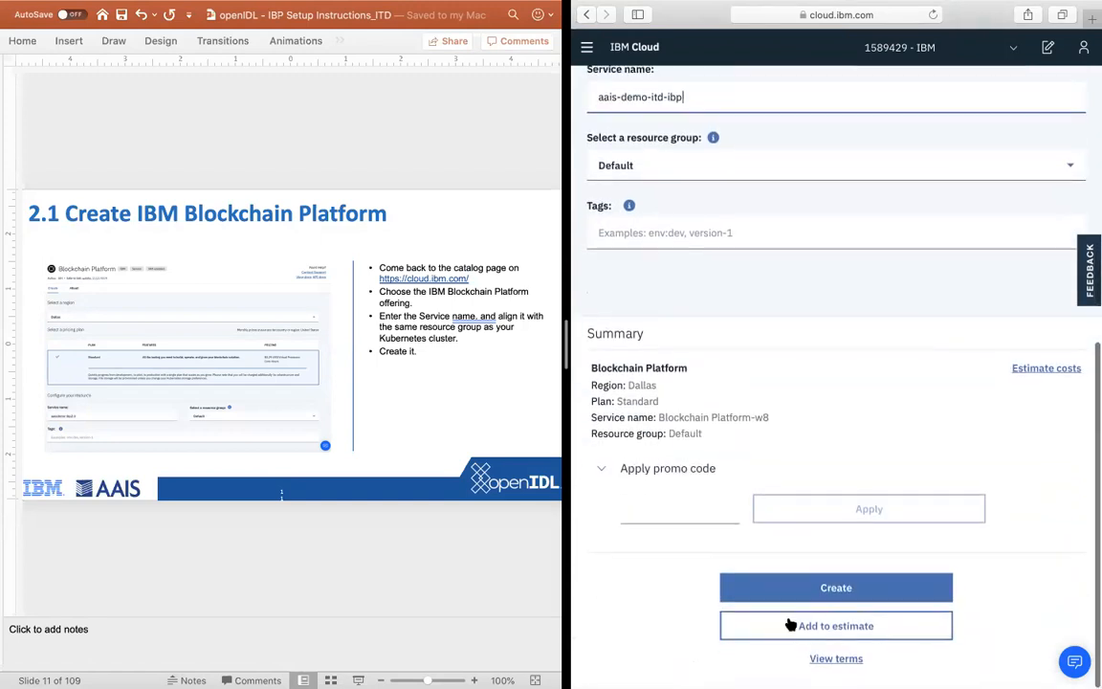
left_click(782, 586)
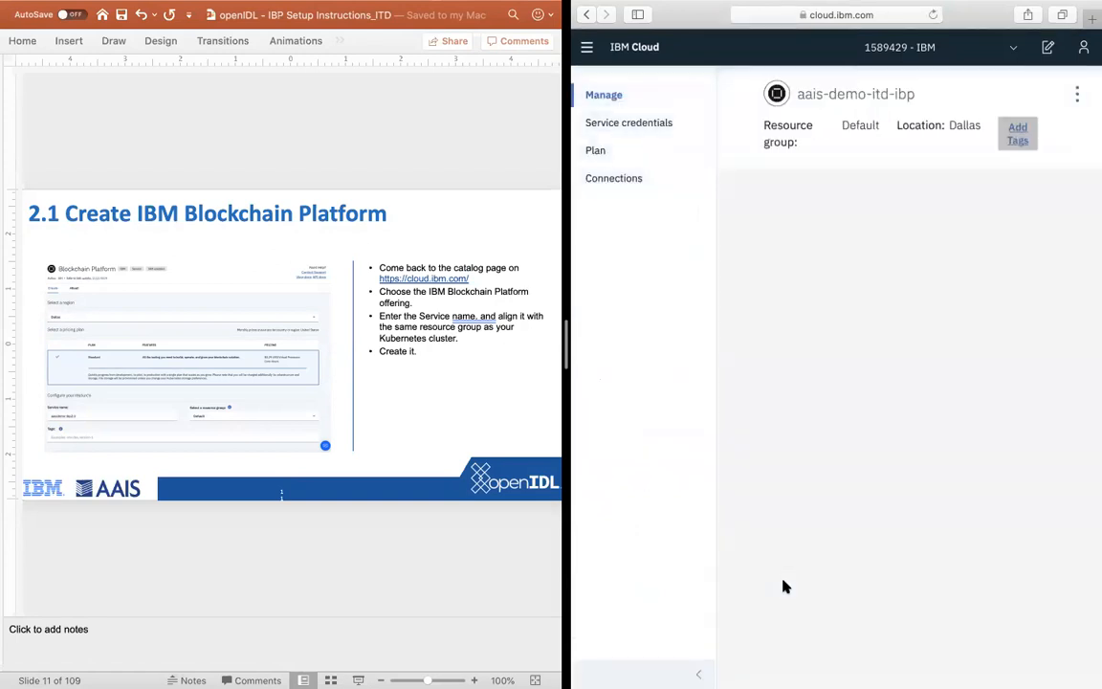
Step: Advance the PowerPoint instructions to the "2.2 Create IBM Blockchain Platform" slide and reopen the aais-demo-itd-ibp service from IBM Cloud's resource list
left_click(323, 532)
key("Down")
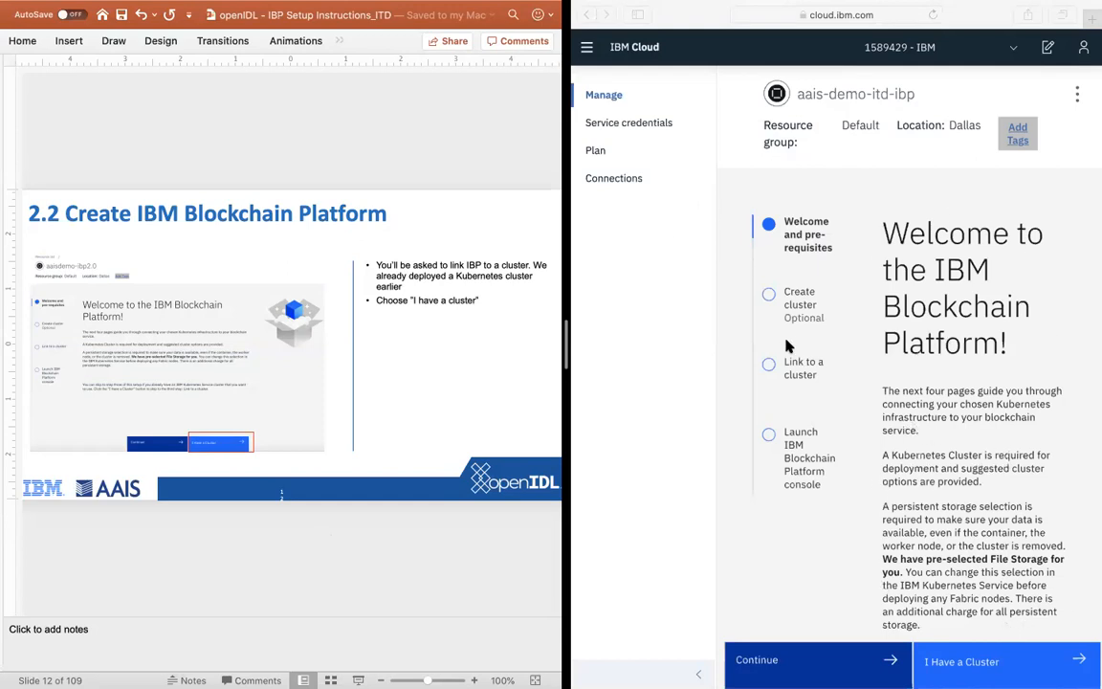
left_click(586, 47)
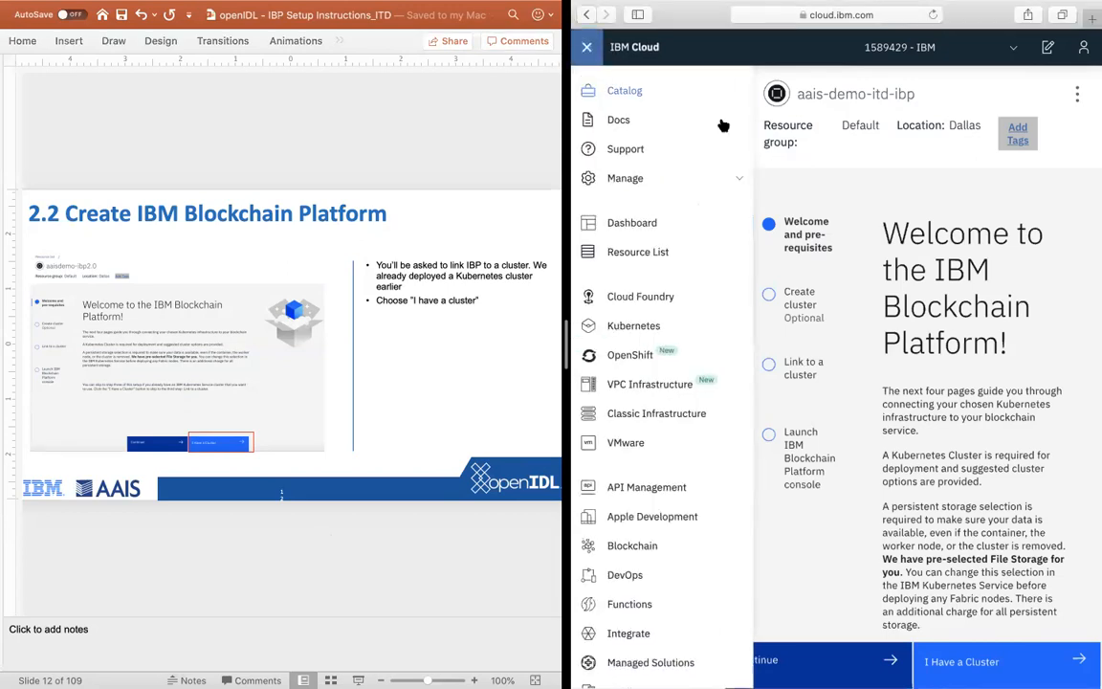
left_click(663, 255)
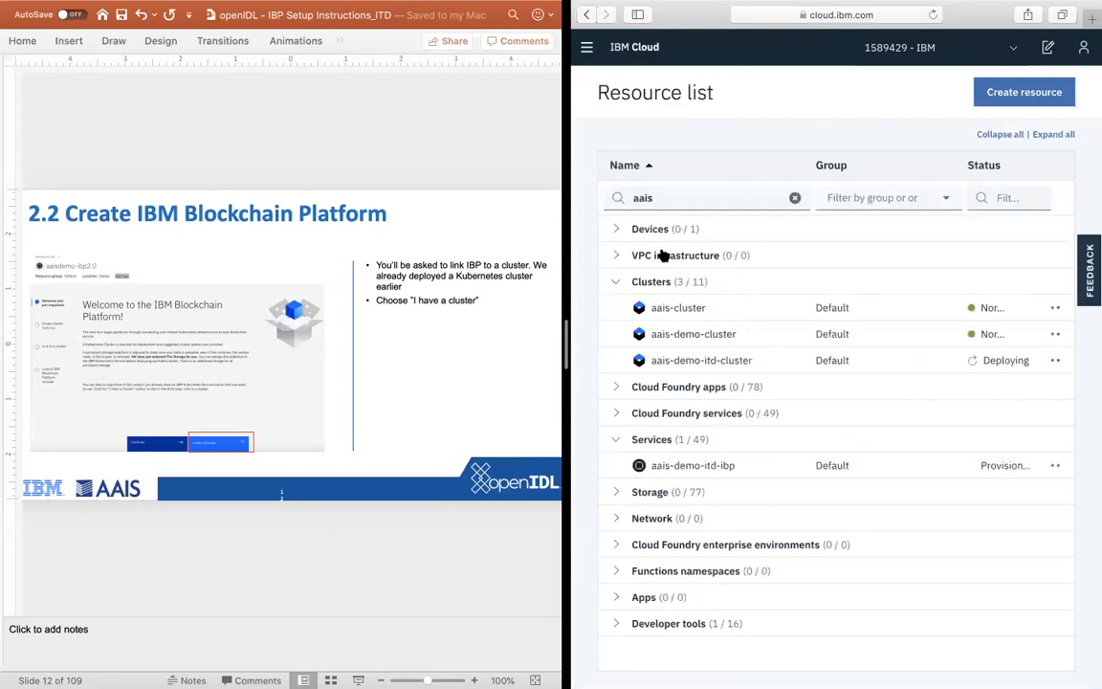
left_click(716, 466)
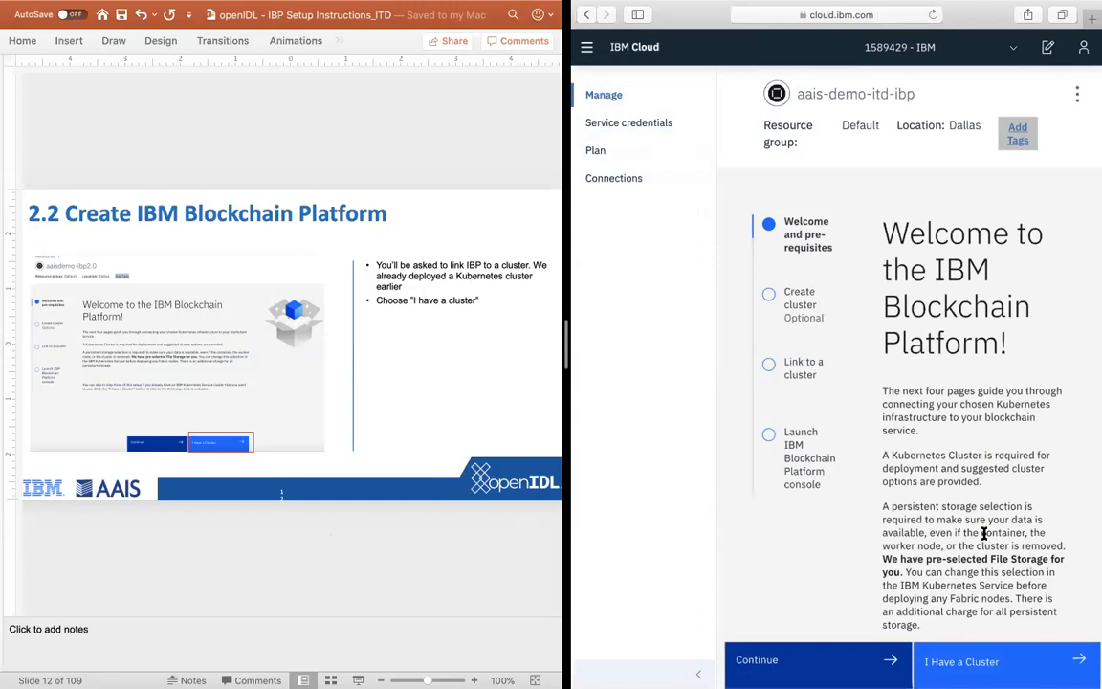
Step: Review the Blockchain Platform welcome page and proceed with the "I Have a Cluster" option to the cluster linking stage
scroll(983, 533, "down", 1)
scroll(983, 533, "down", 4)
scroll(983, 526, "up", 5)
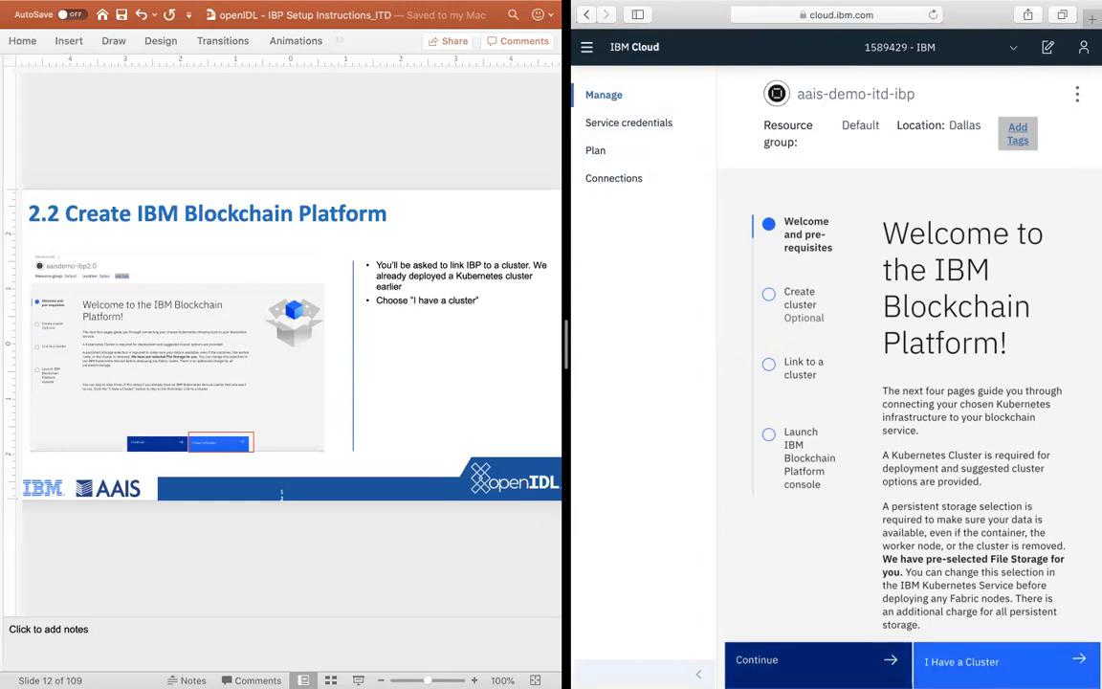
left_click(985, 662)
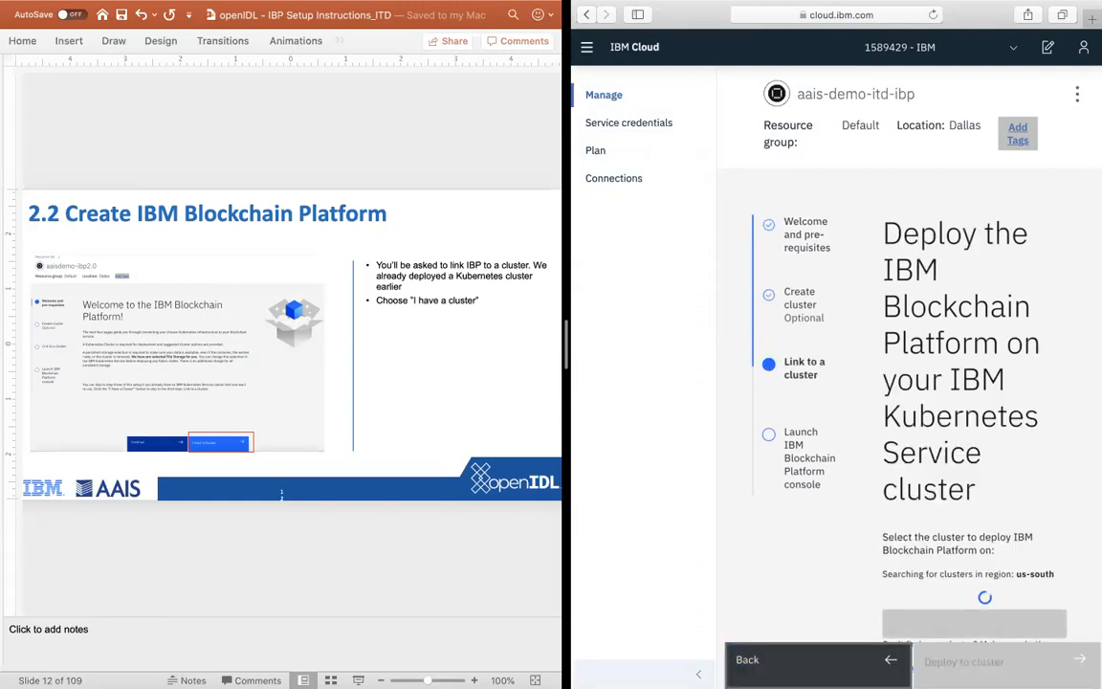
scroll(945, 527, "down", 4)
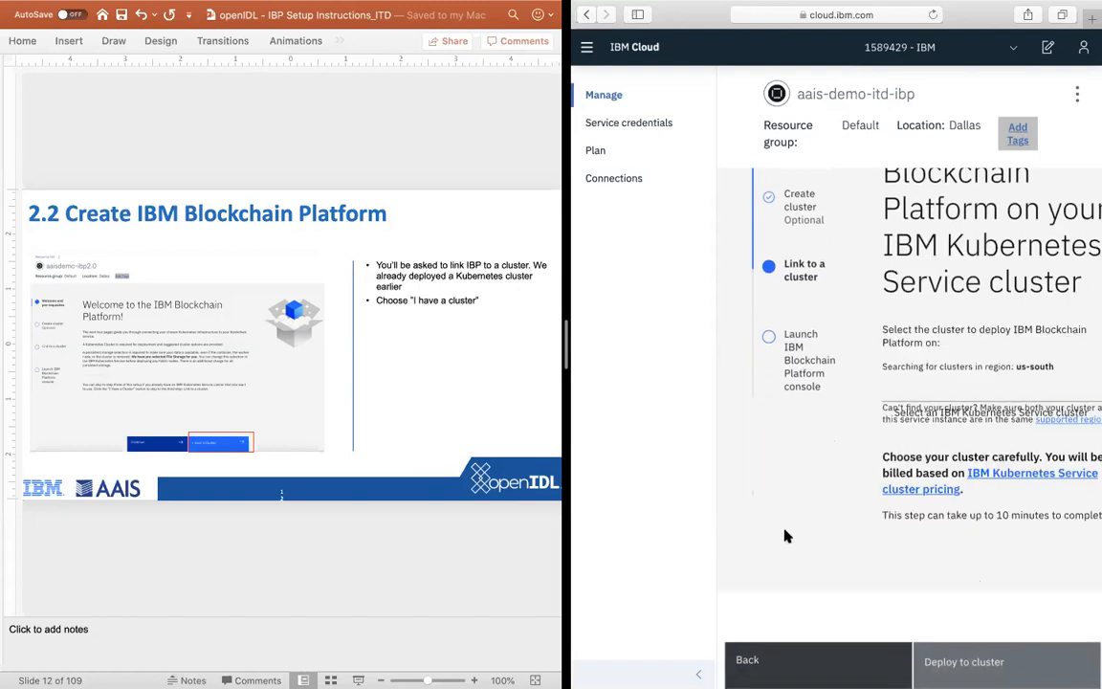
scroll(784, 533, "up", 2)
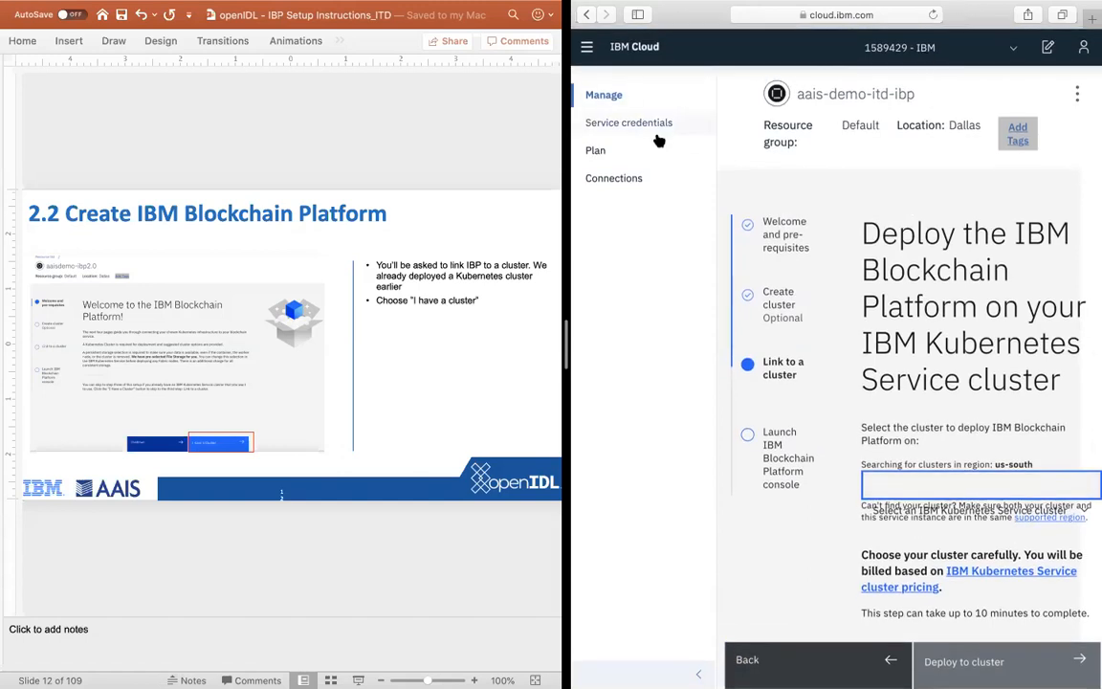
Step: Swap the two split-view windows and take Safari out of split view into a wide desktop window
left_click_drag(988, 15, 545, 331)
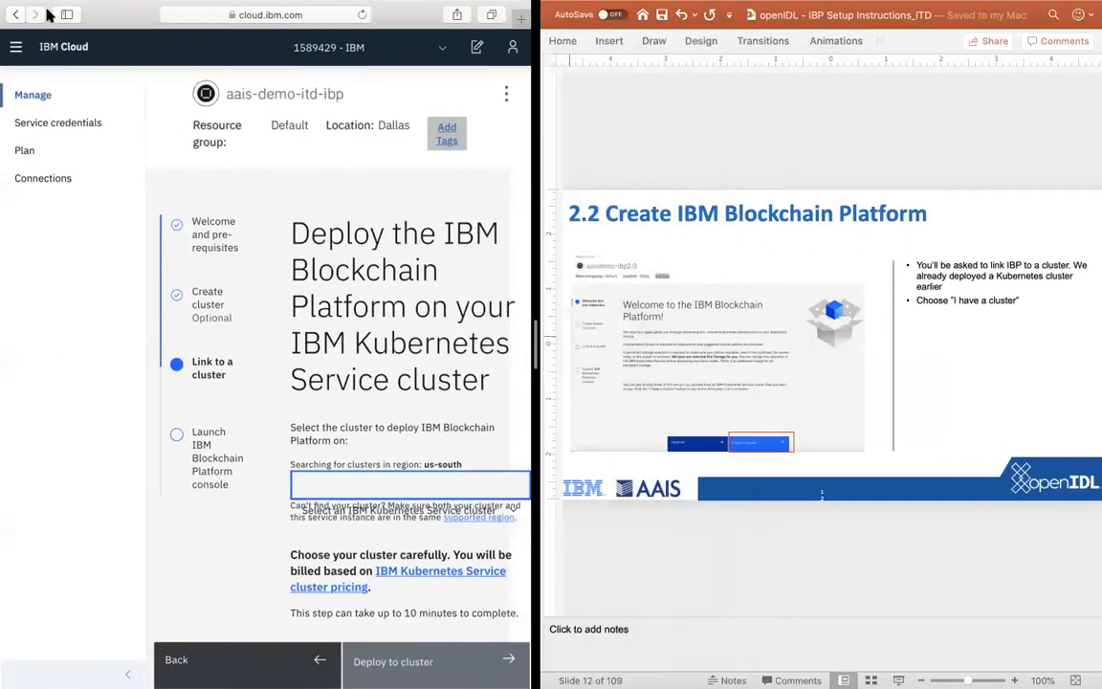
mouse_move(340, 5)
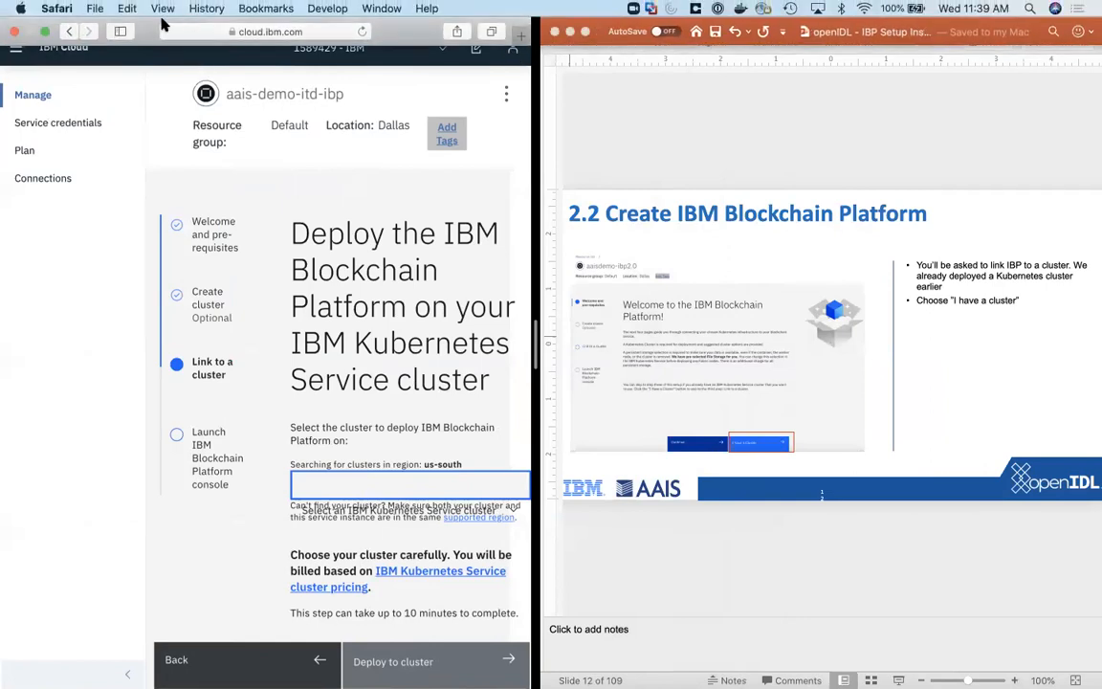
left_click(44, 32)
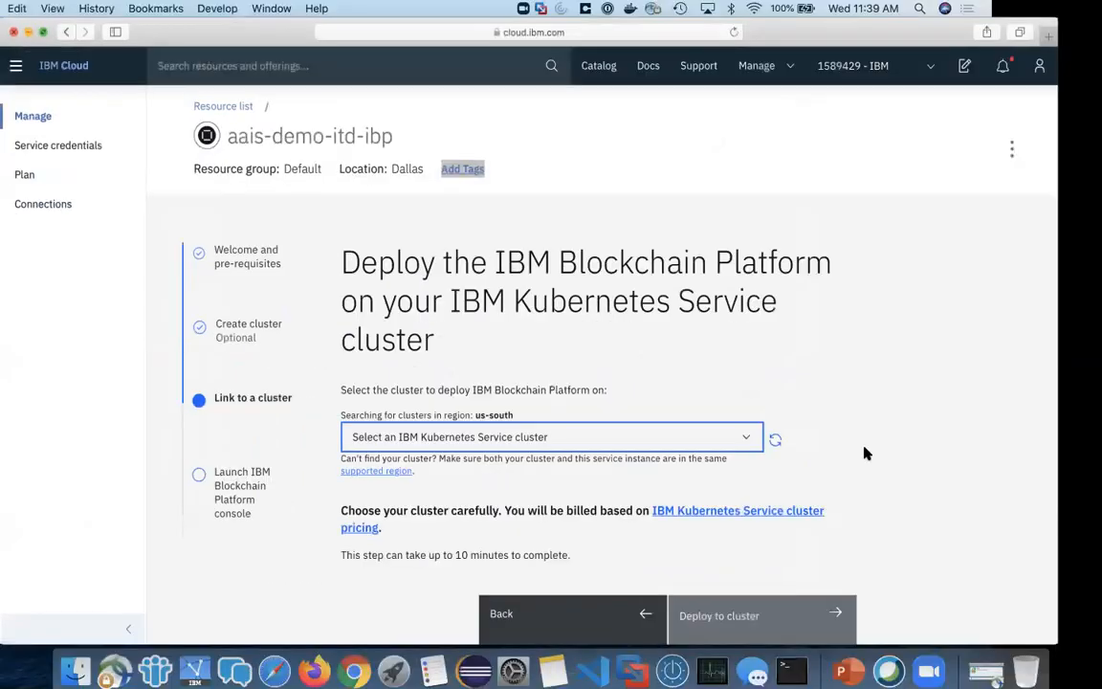
Step: Select aais-demo-cluster as the Kubernetes Service cluster and deploy the IBM Blockchain Platform to it
left_click(777, 434)
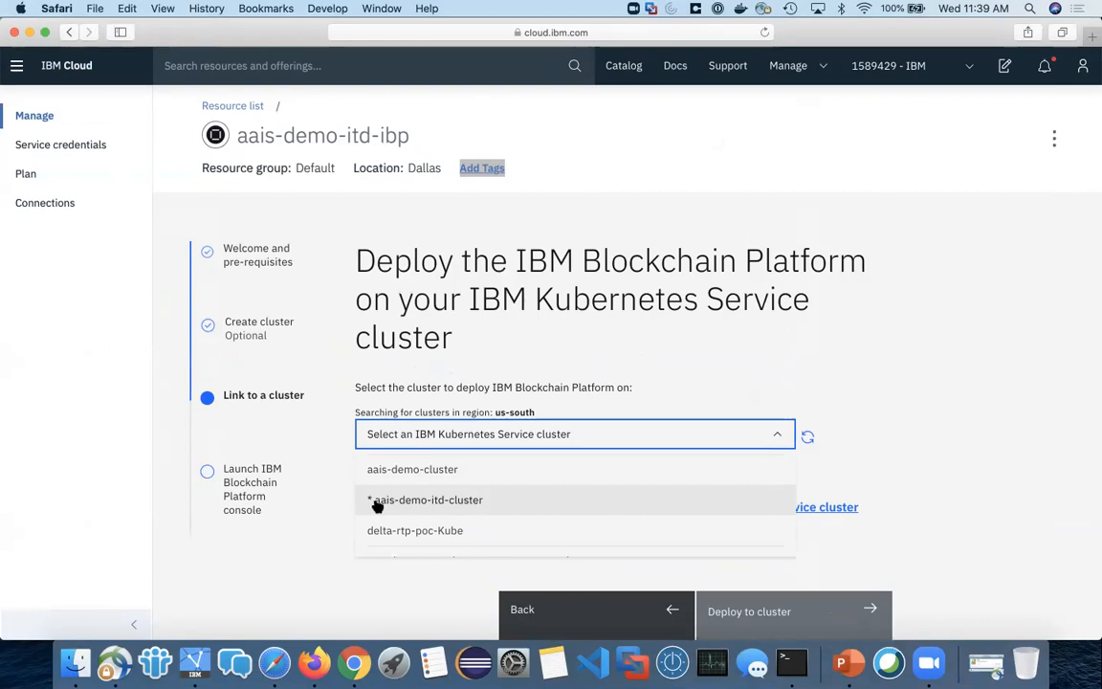
left_click(856, 459)
left_click(645, 433)
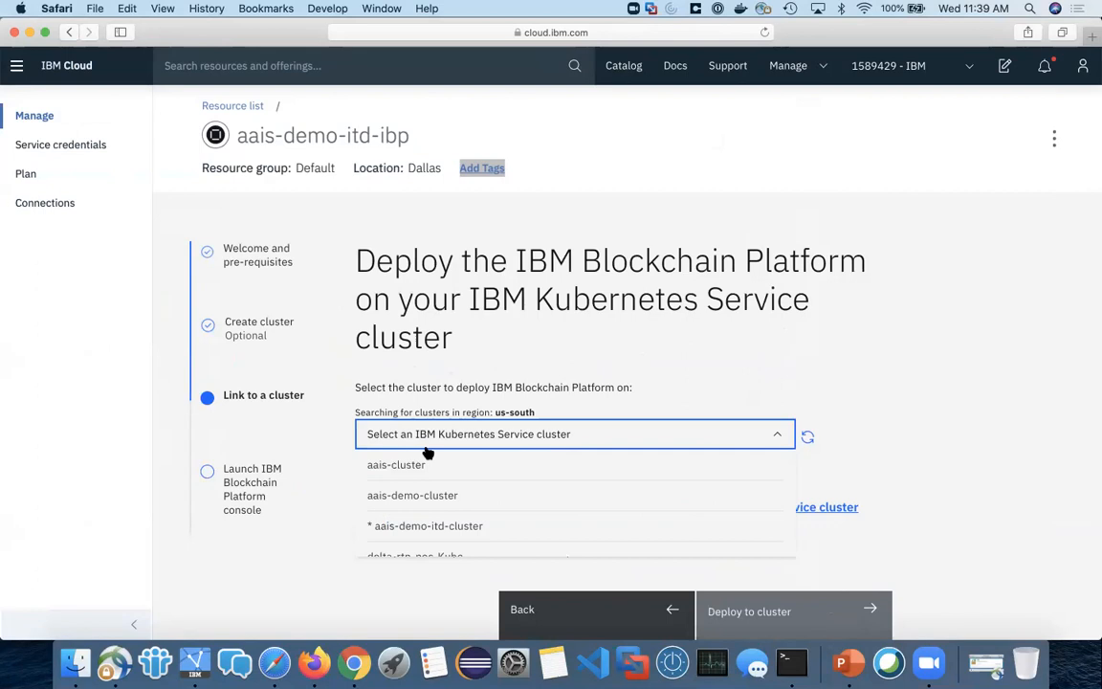
left_click(455, 497)
scroll(913, 467, "down", 1)
scroll(913, 467, "down", 2)
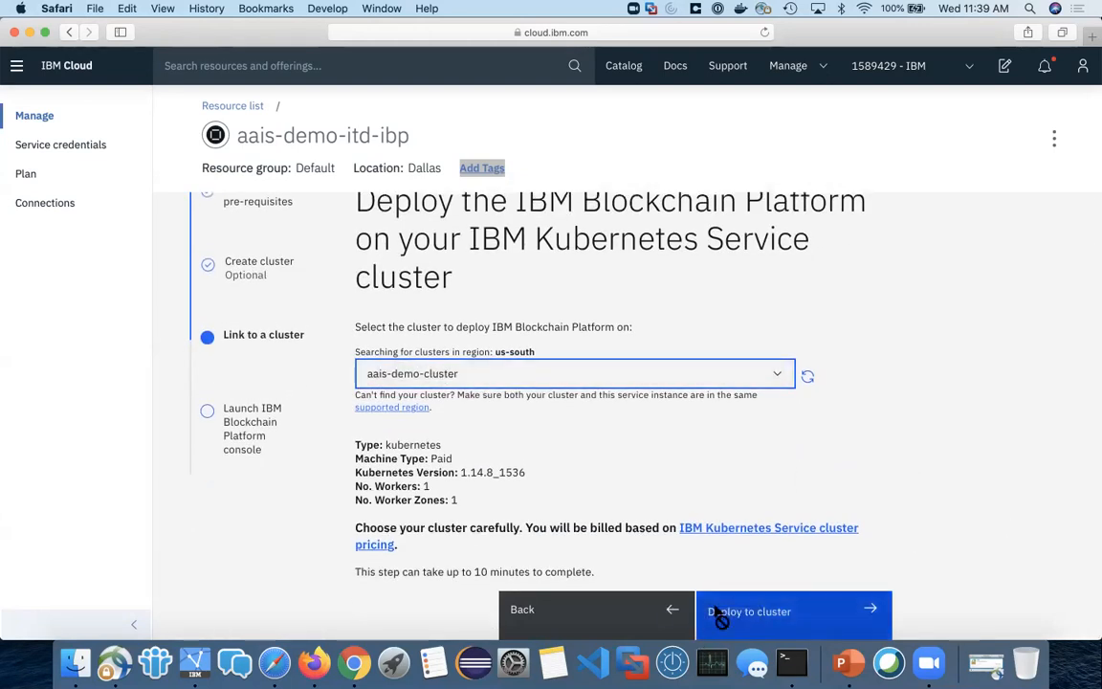
left_click(717, 612)
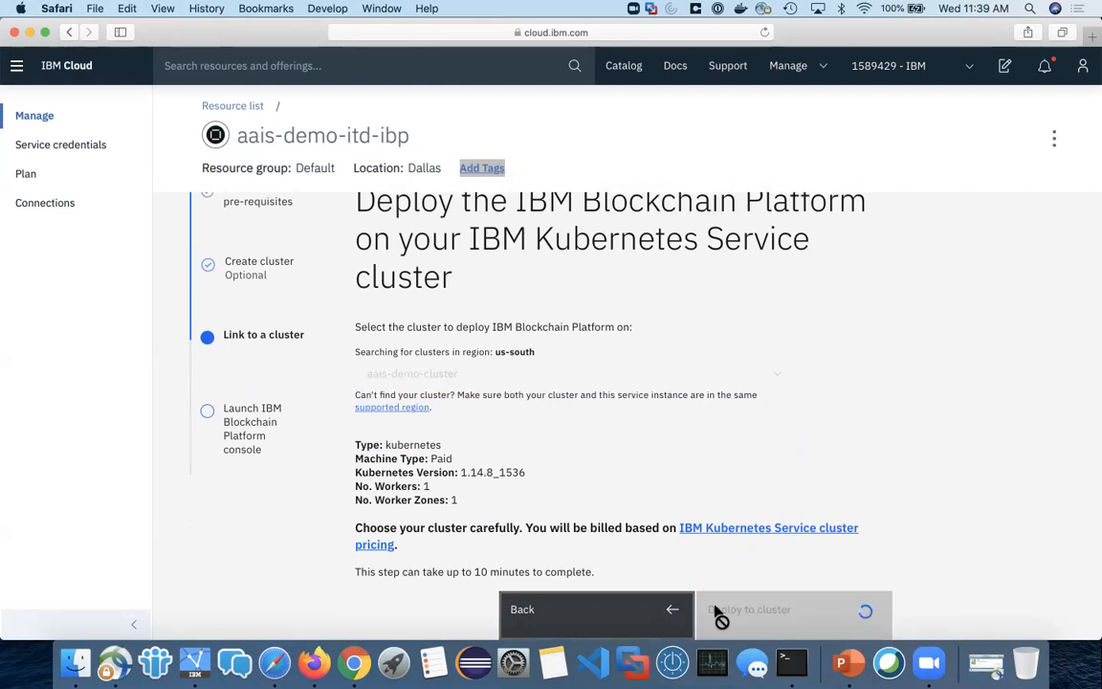
Step: Place the Safari window back in split view beside PowerPoint
left_click(45, 33)
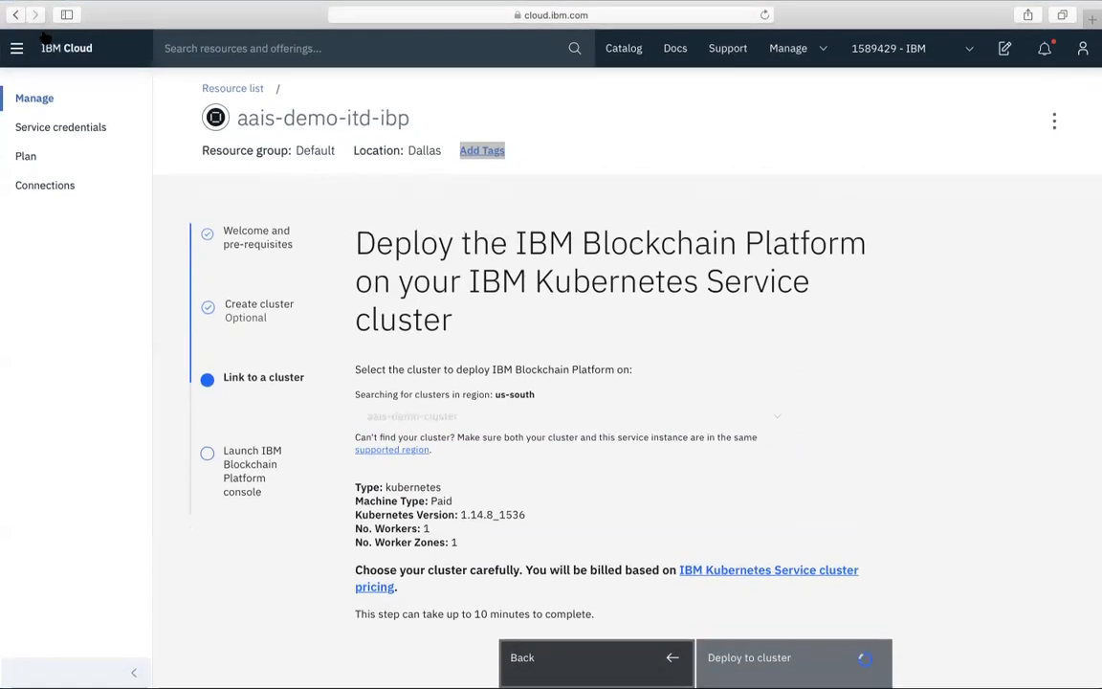
left_click(43, 34)
key("ctrl+Up")
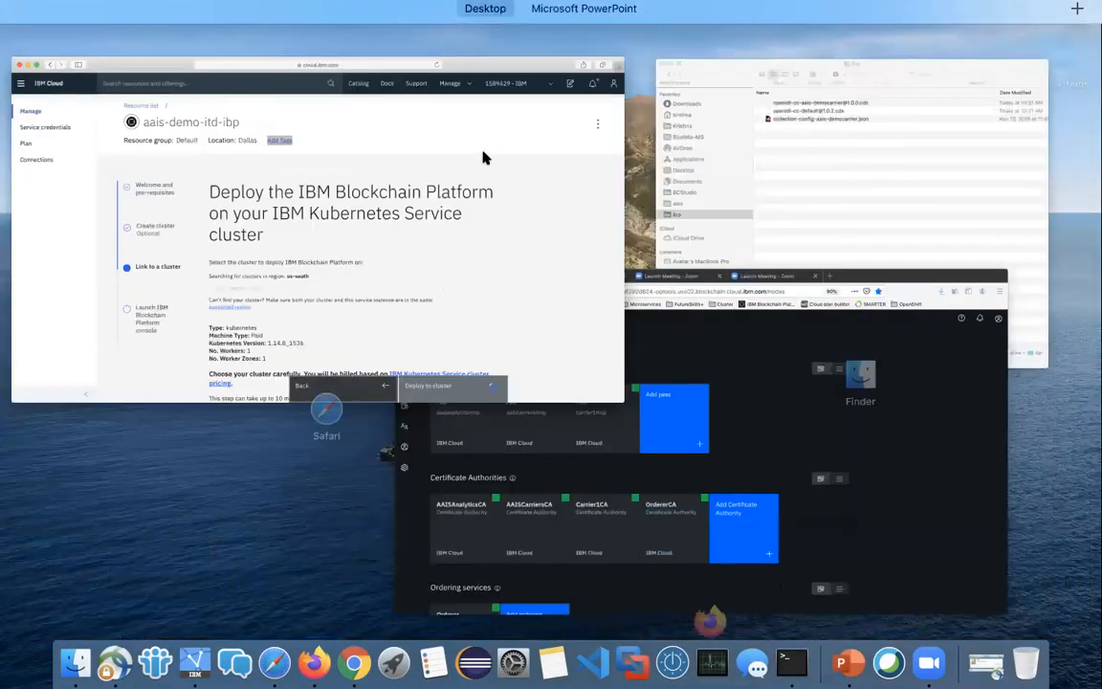
mouse_move(610, 17)
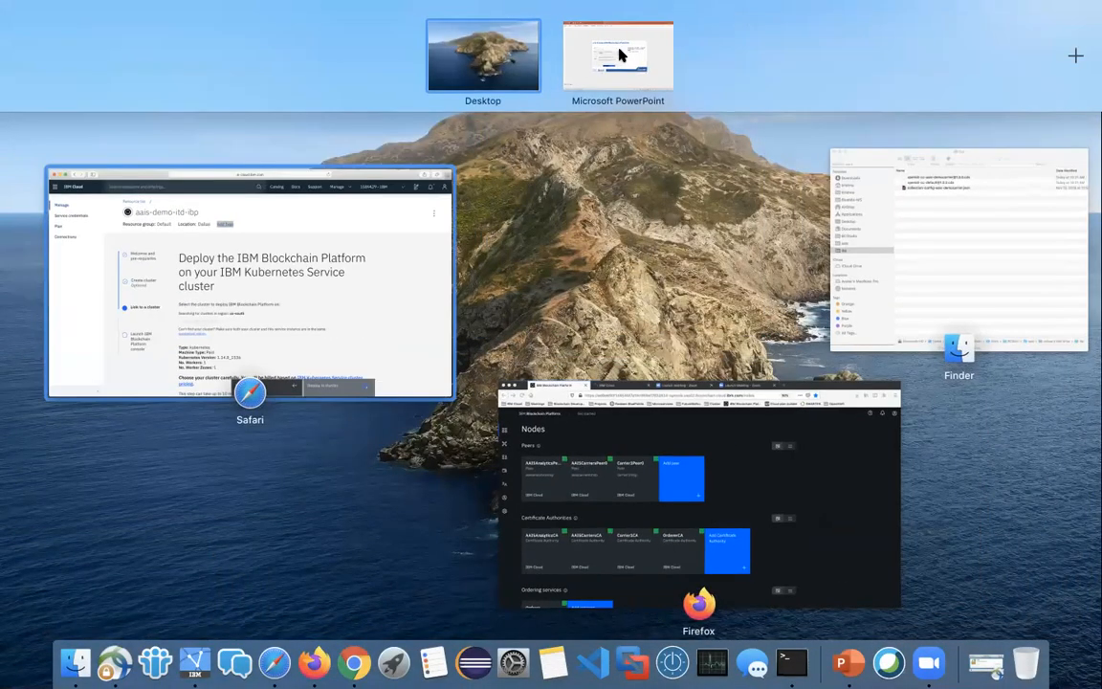
left_click_drag(257, 268, 654, 69)
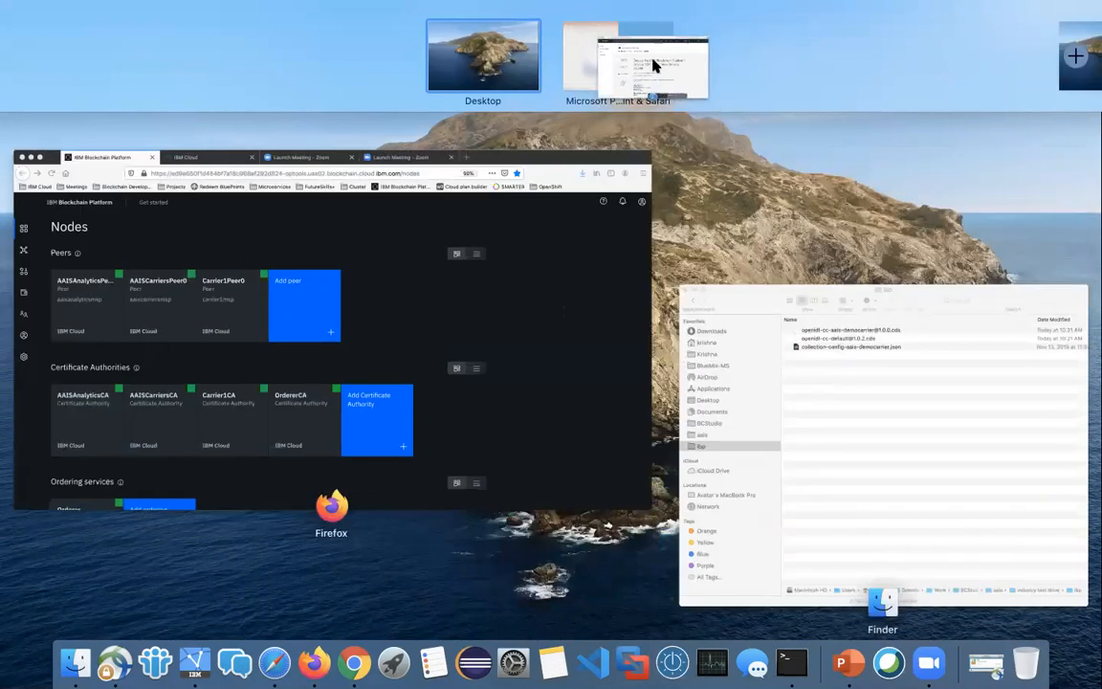
left_click(653, 65)
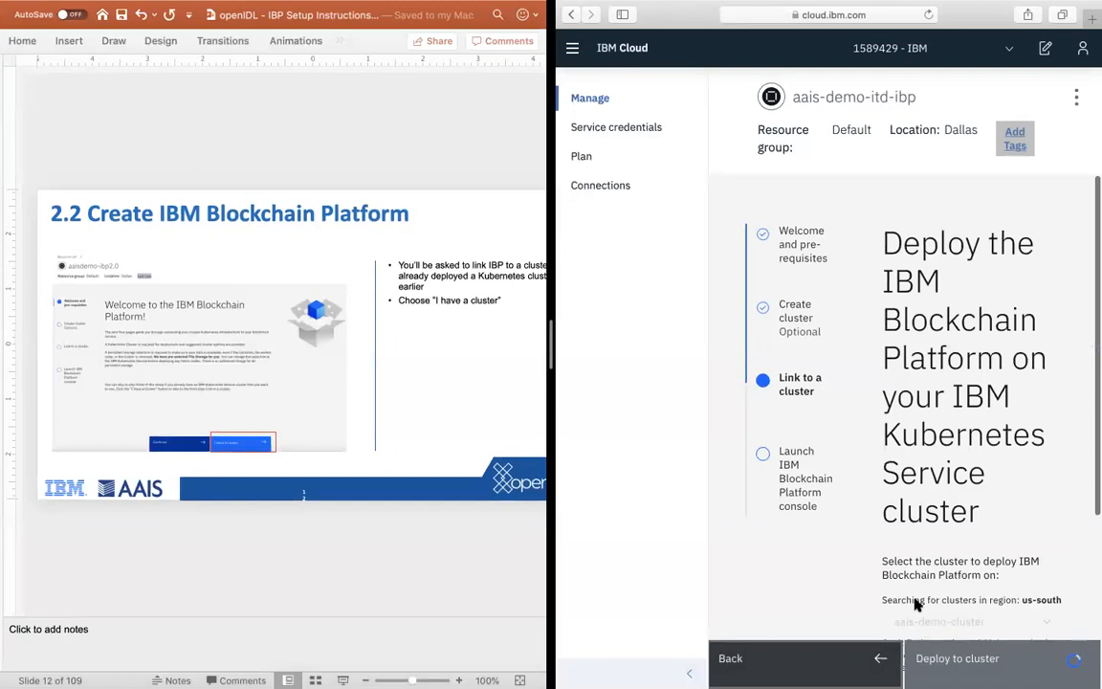
Step: Switch to PowerPoint, advance the instructions to the "3.2 Create CA for Carrier Organization" slide, and review the service's cluster connection page
left_click(371, 536)
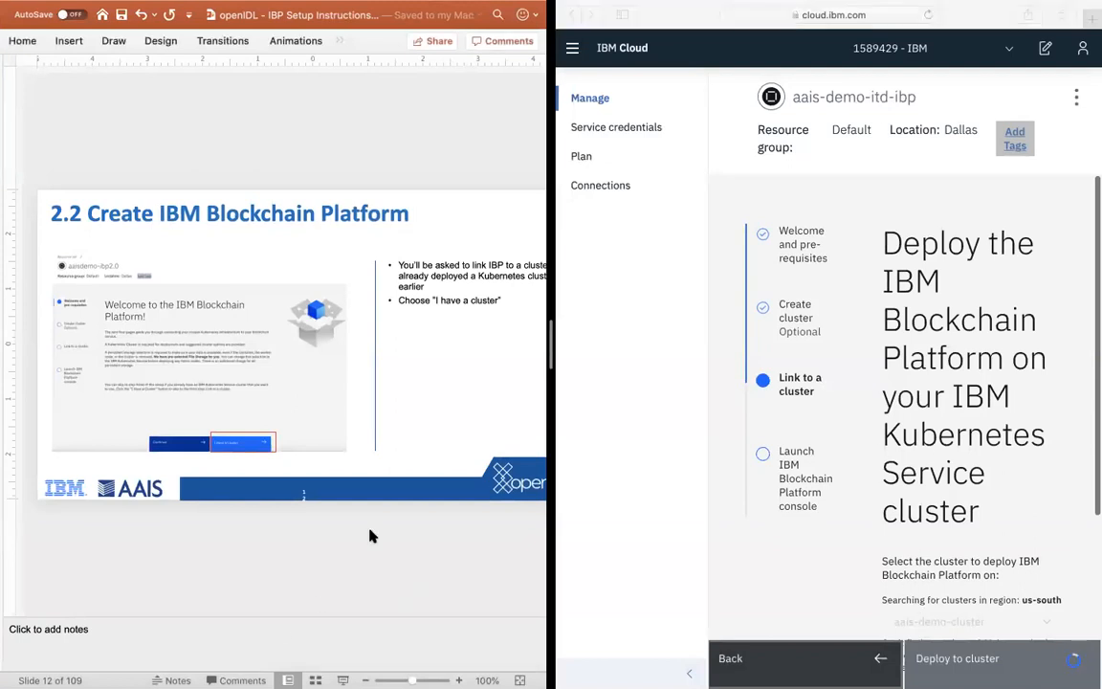
key("Down")
key("Down")
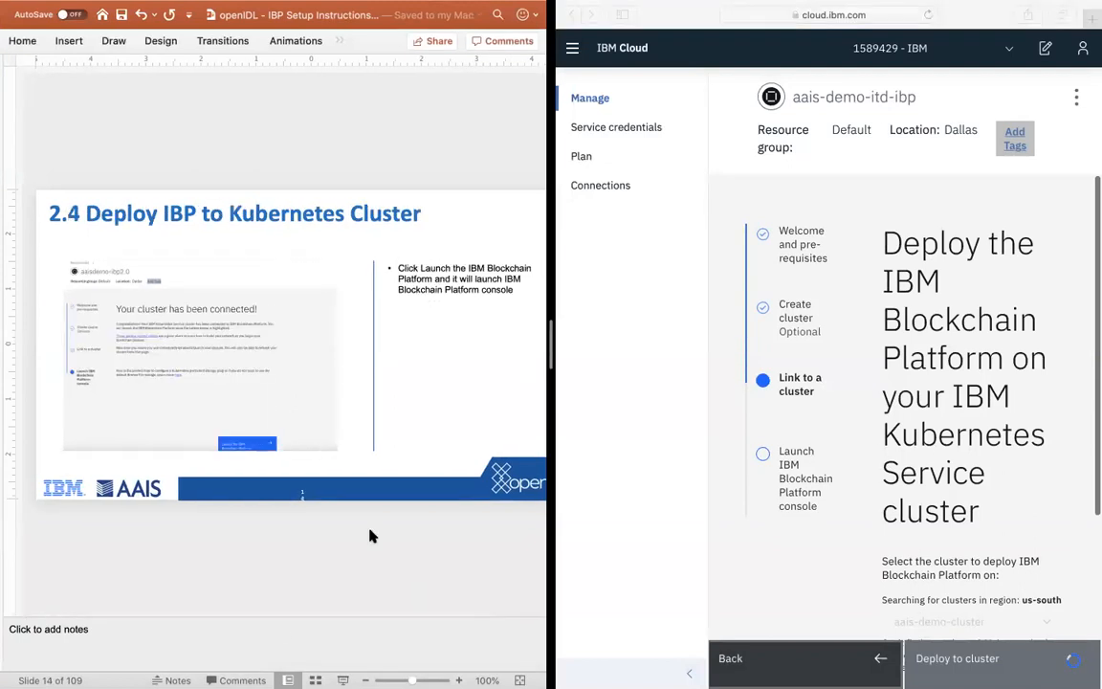
key("Down")
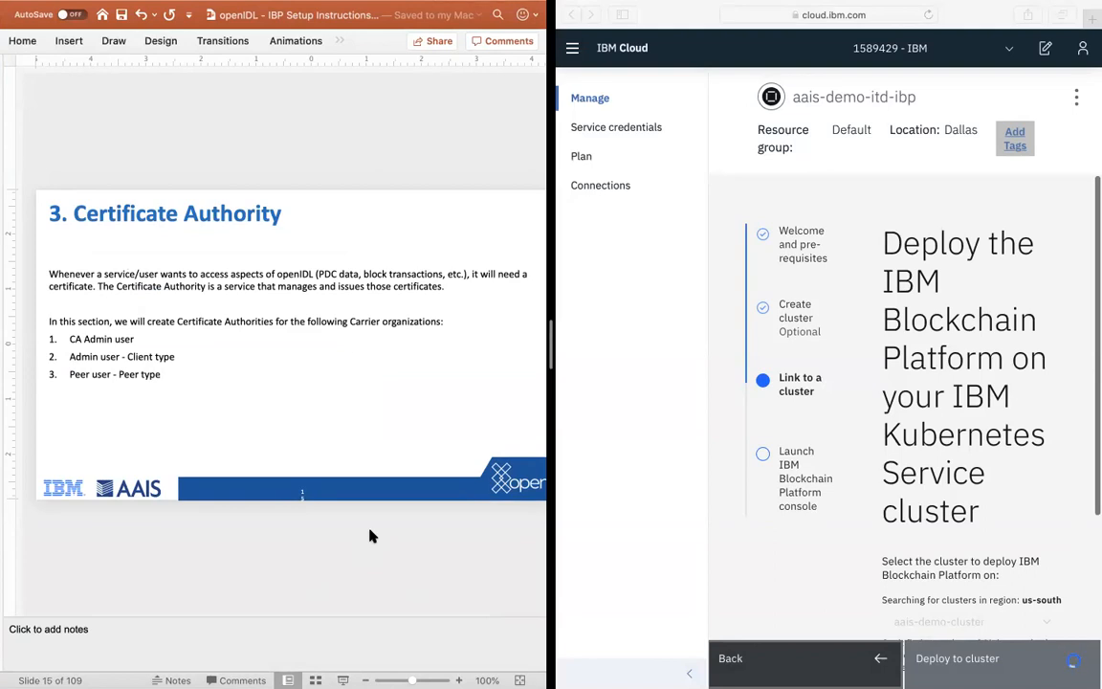
key("Page_Down")
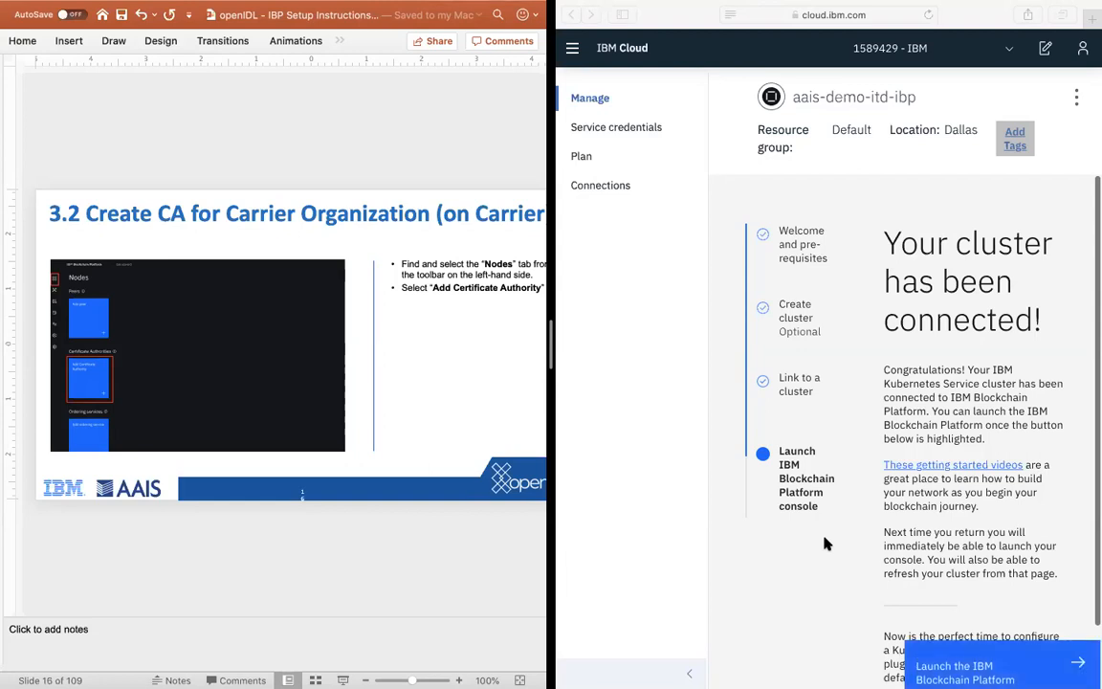
scroll(1004, 588, "down", 2)
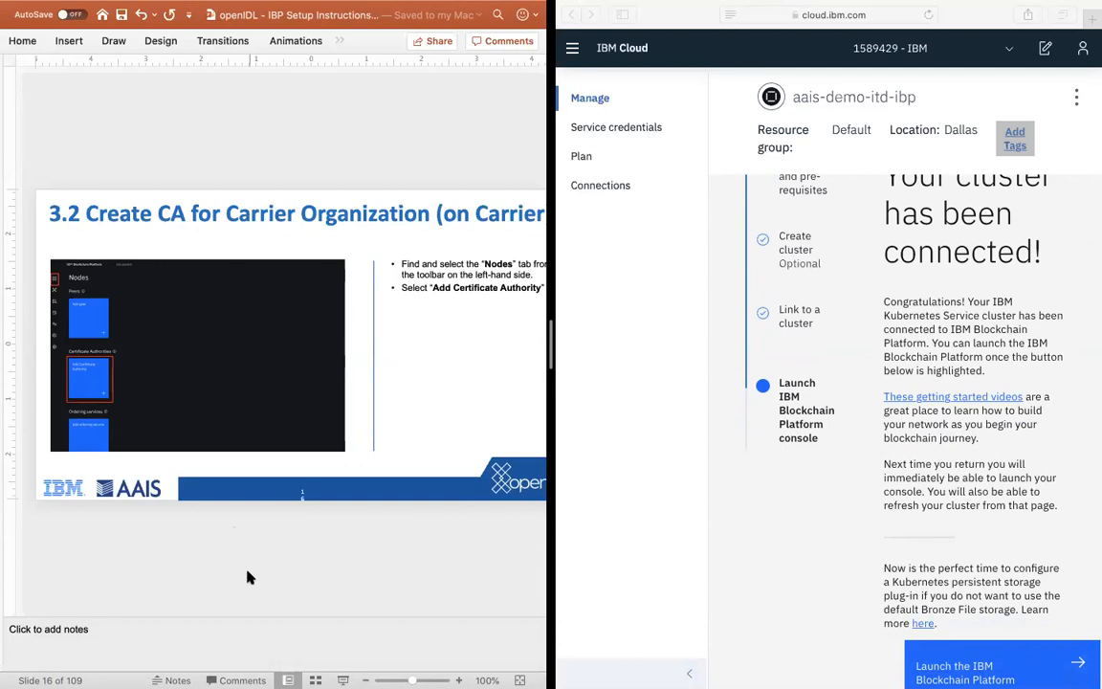
Step: Launch the IBM Blockchain Platform console from the connected service's page and dismiss its welcome screen to reach the Nodes page
key("Page_Up")
key("Page_Down")
left_click(970, 652)
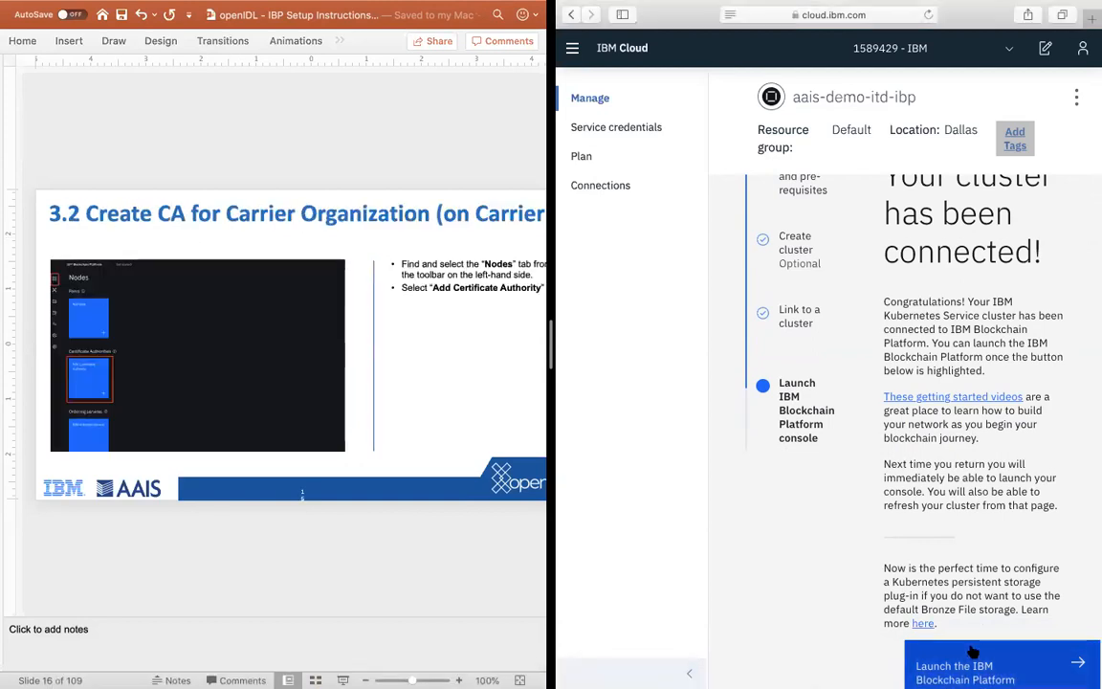
left_click(970, 652)
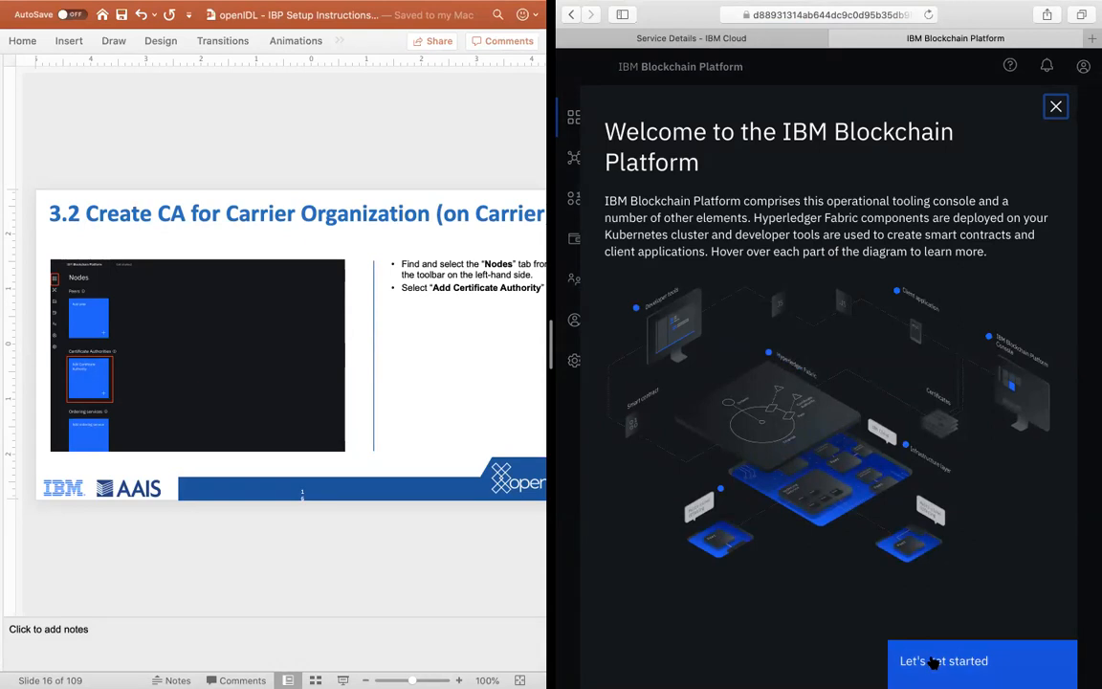
left_click(933, 663)
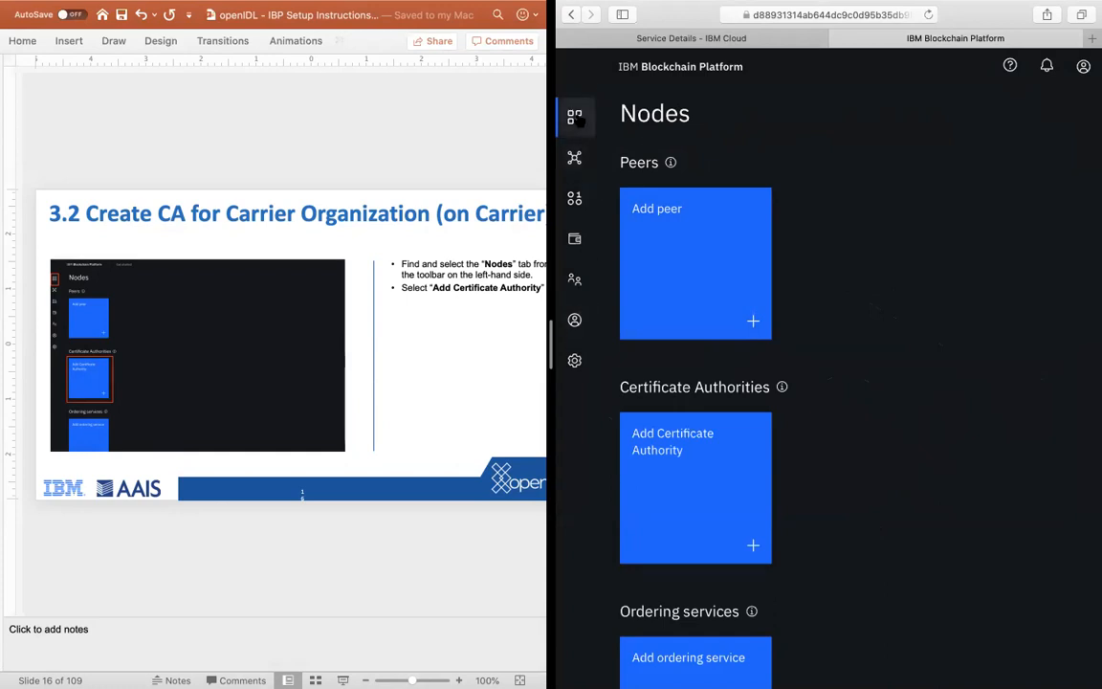
Step: Look through the console's Channels, Smart contracts, Wallet, Organizations and Users pages
left_click(574, 157)
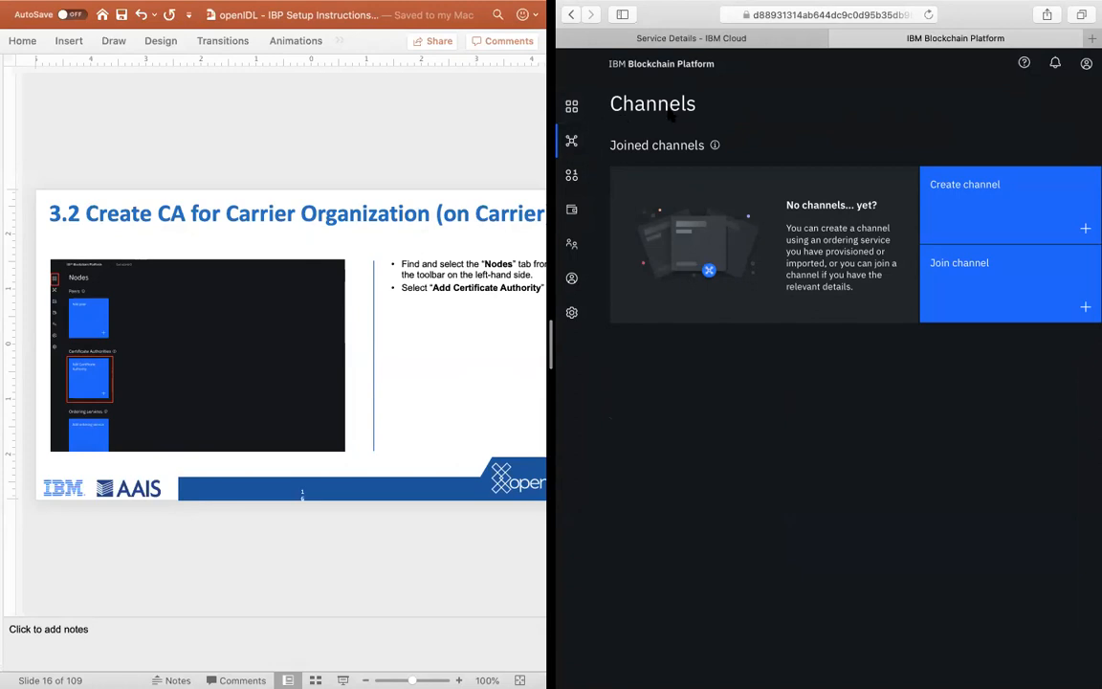
left_click(570, 177)
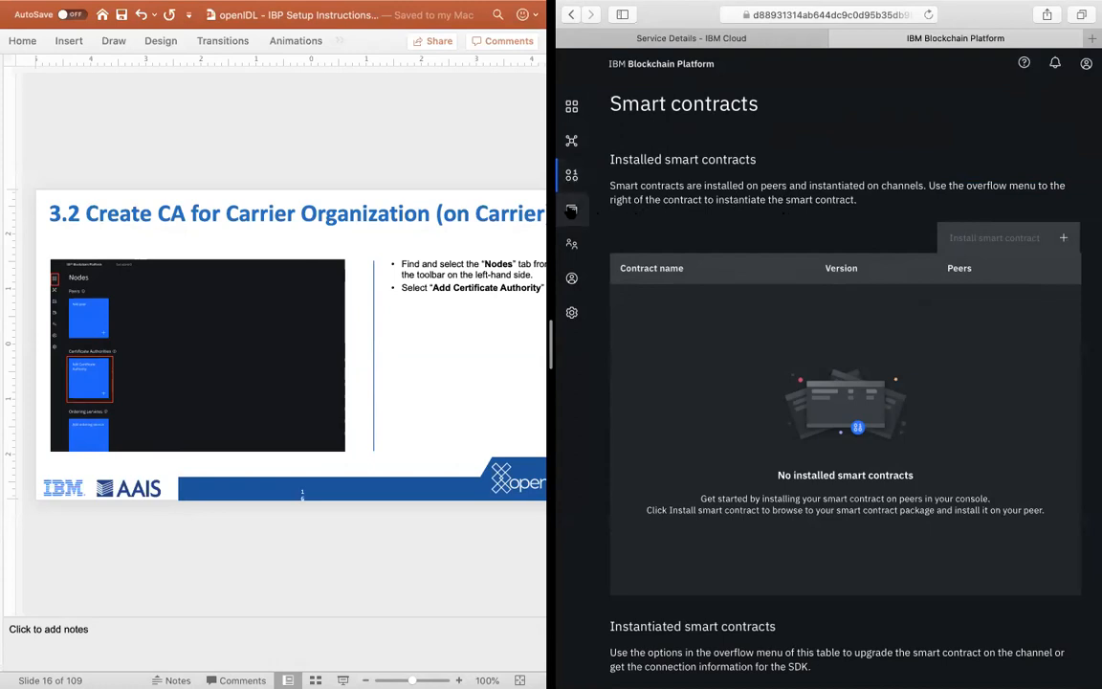
left_click(571, 210)
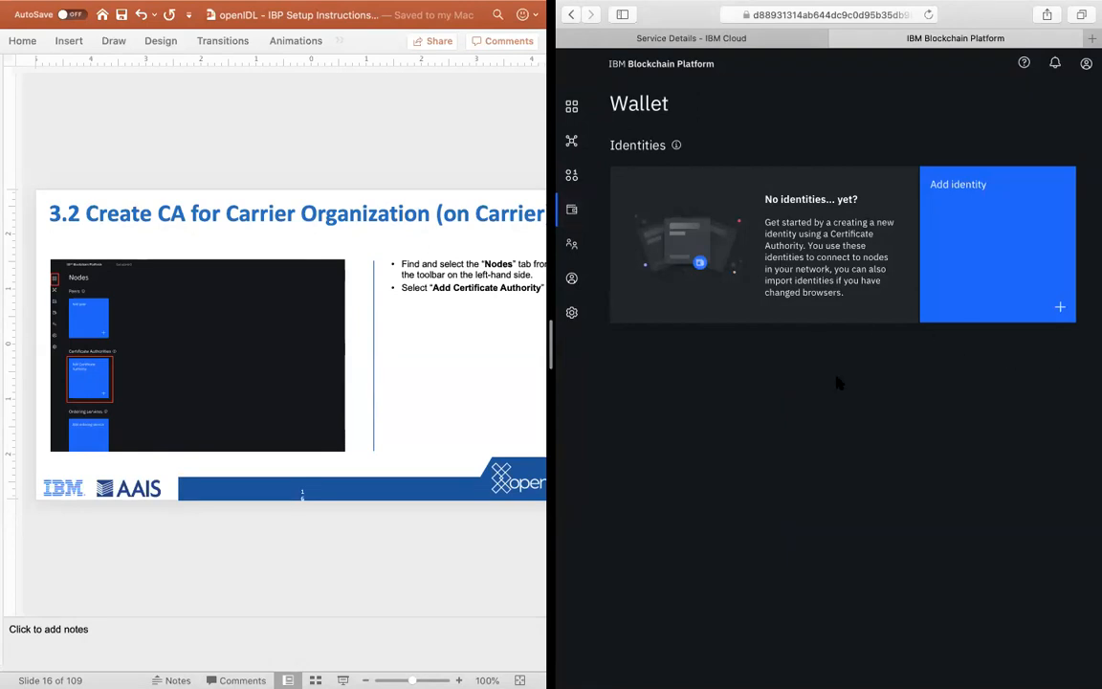
left_click(571, 244)
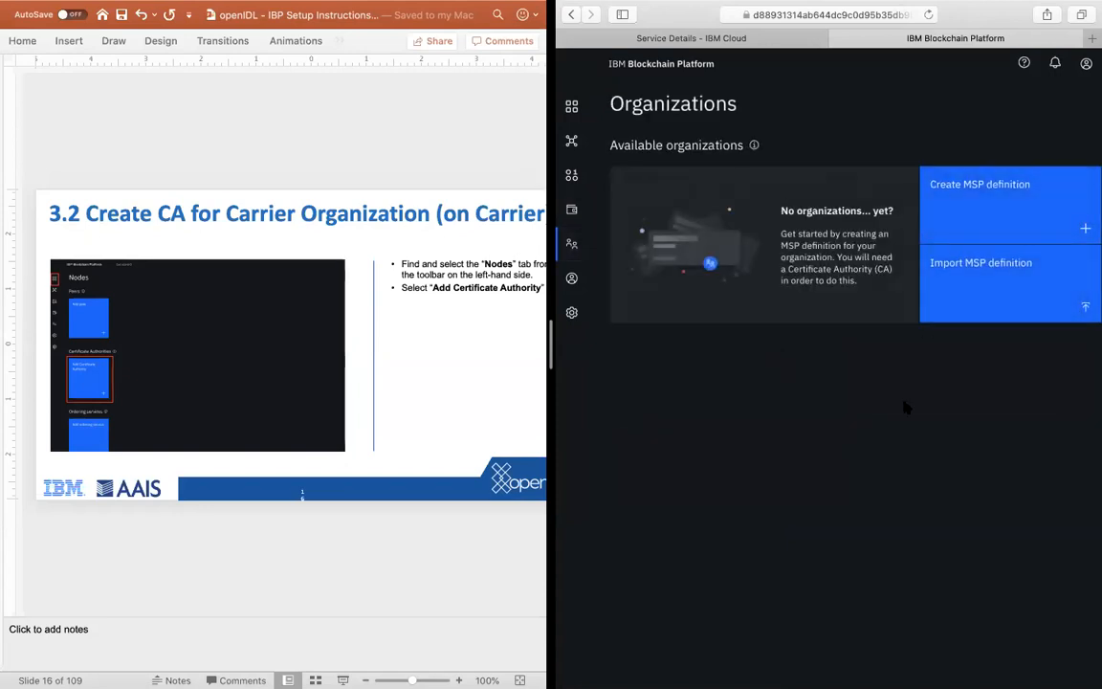
left_click(571, 279)
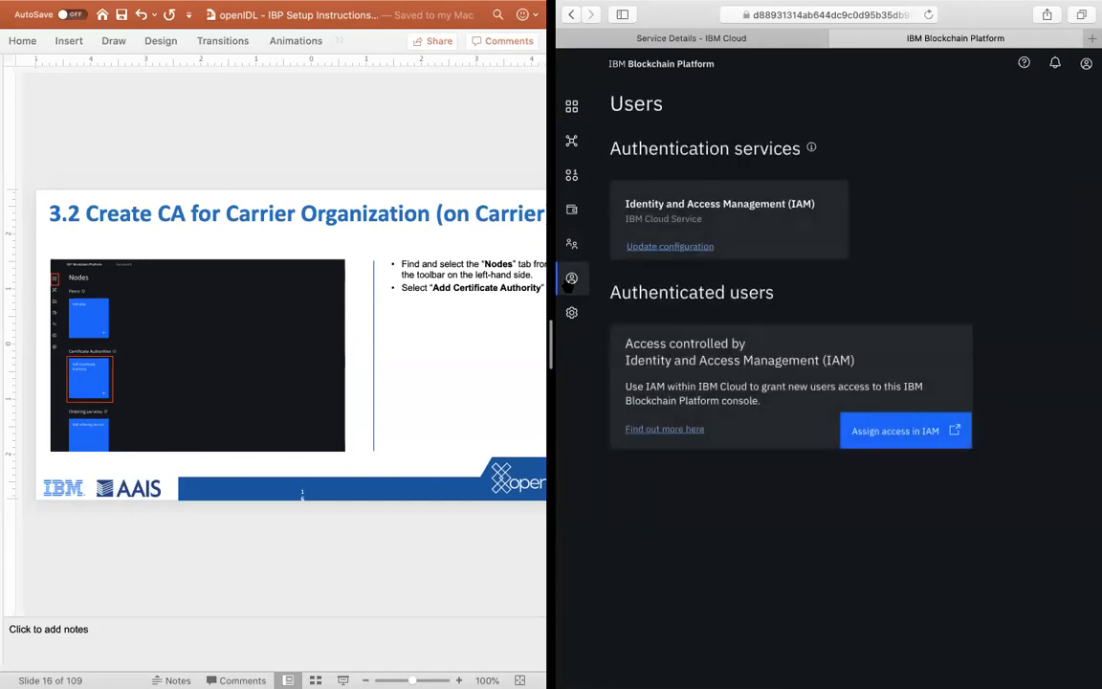
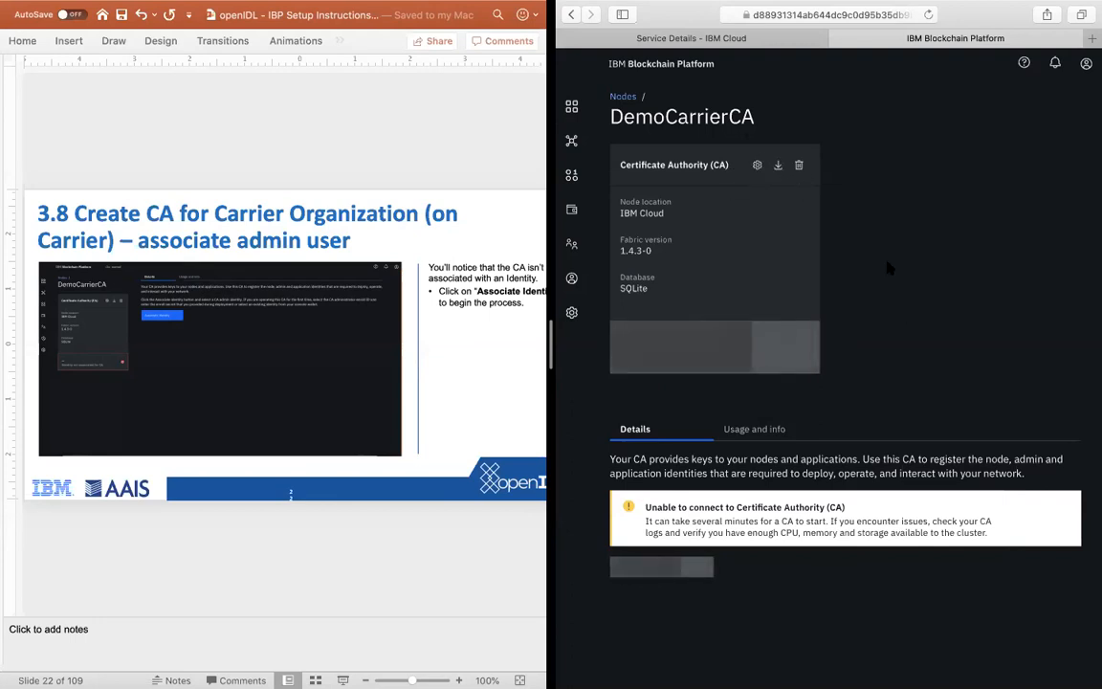
Step: Review the usage and resource allocation of DemoCarrierCA, then return to its details
left_click(751, 429)
scroll(873, 486, "down", 4)
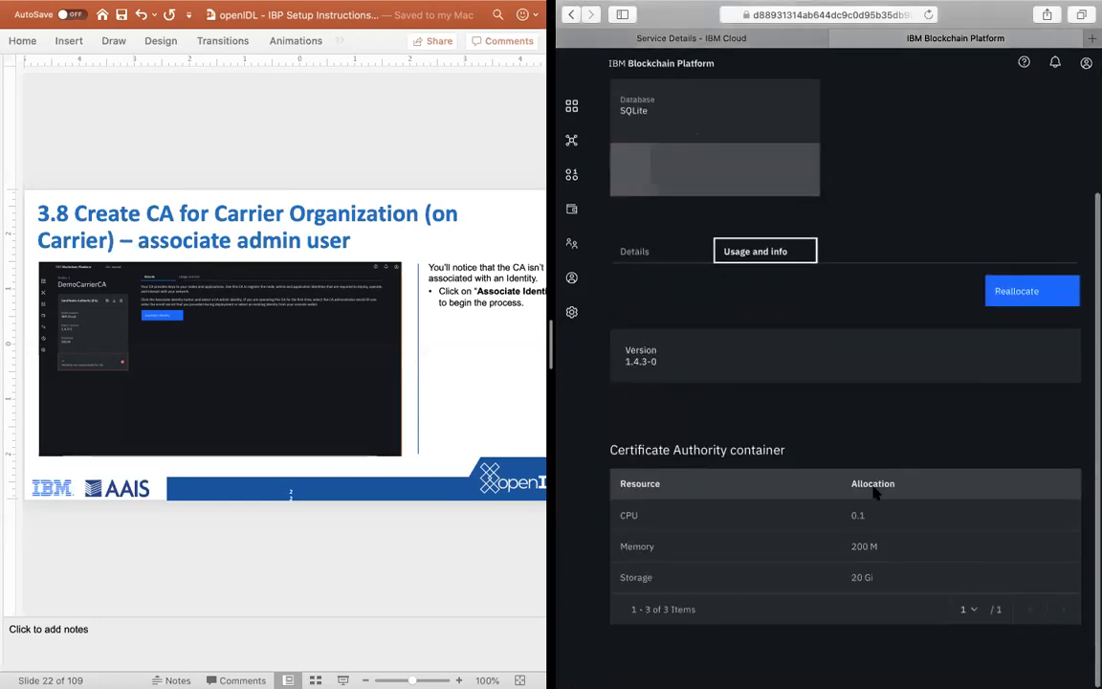
scroll(875, 489, "up", 4)
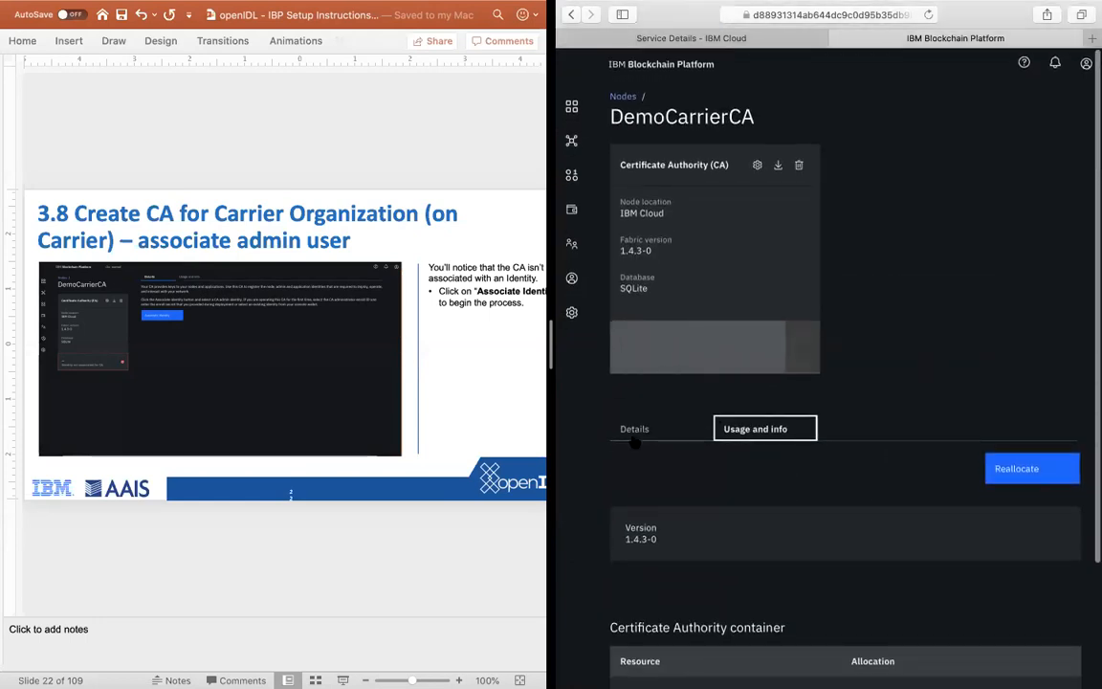
left_click(634, 433)
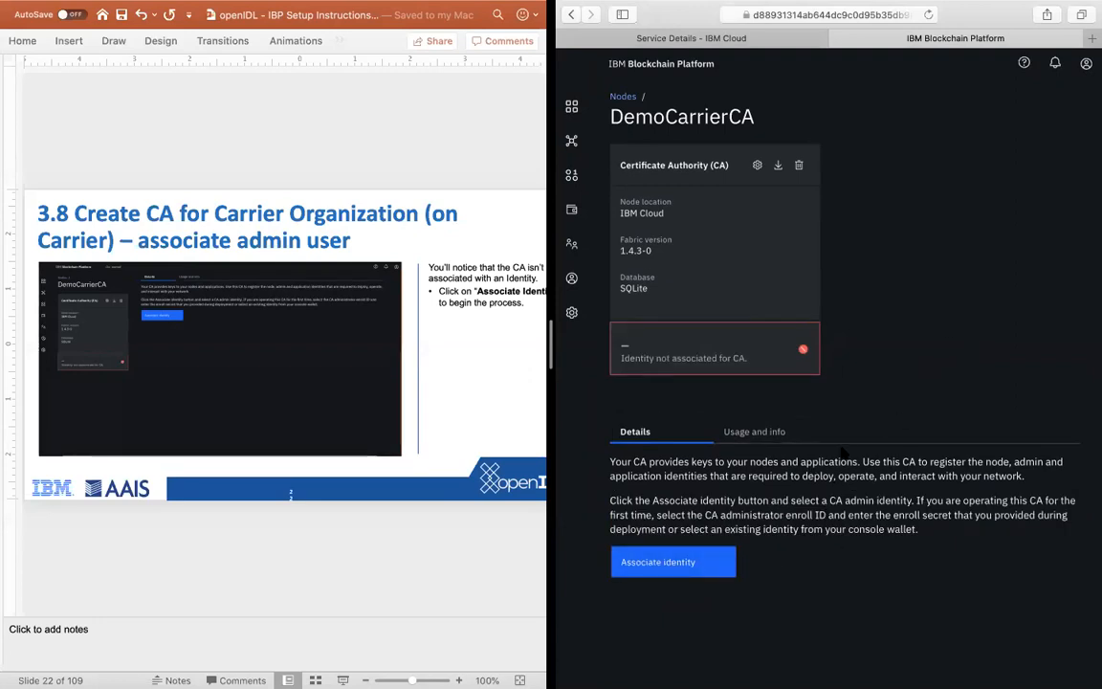
Step: Open the identity association form for DemoCarrierCA and advance the PowerPoint instructions to slide 3.9
left_click(621, 563)
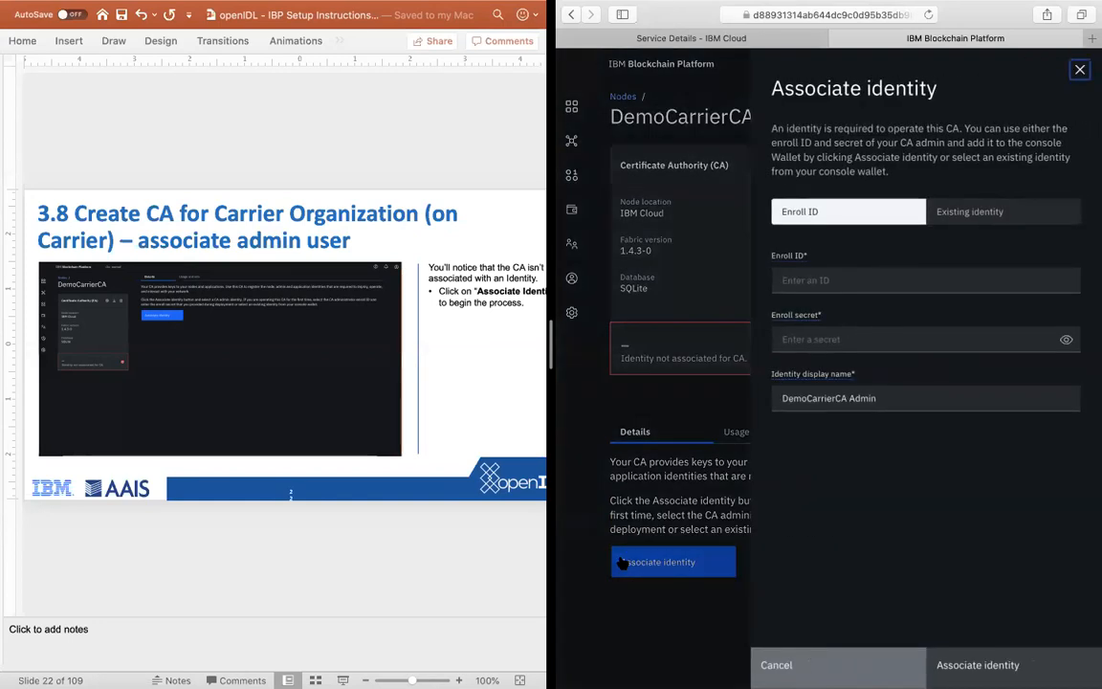
left_click(319, 561)
scroll(319, 560, "down", 2)
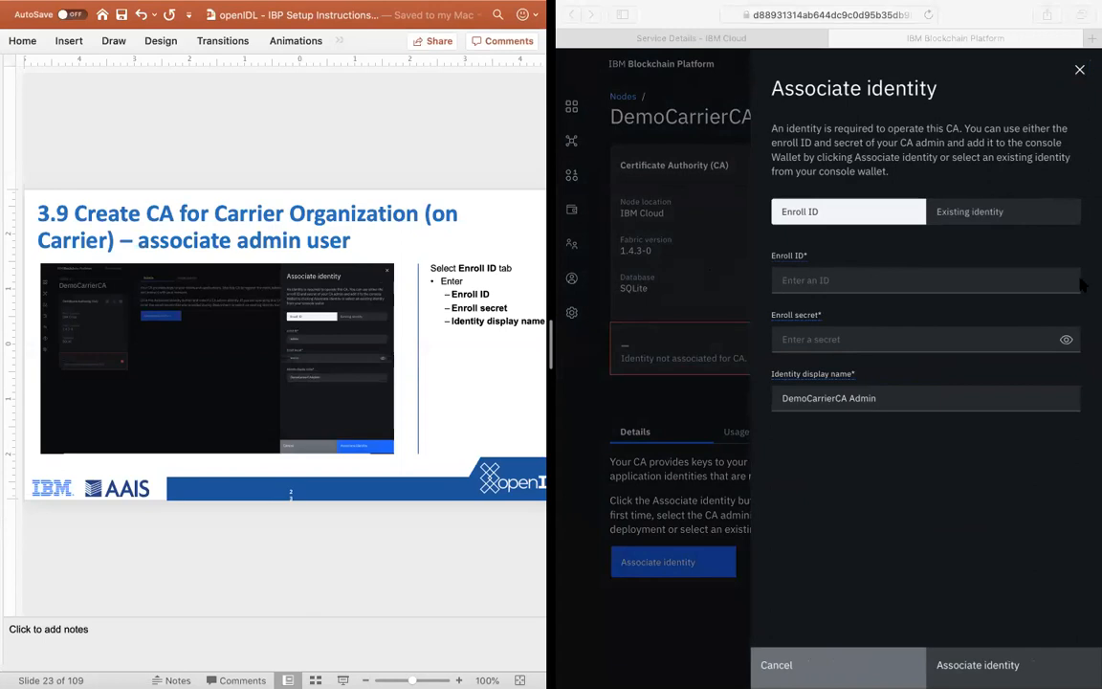
Step: Submit the identity association with enroll ID admin, the enroll secret, and display name DemoCarrierCAAdmin
left_click(824, 281)
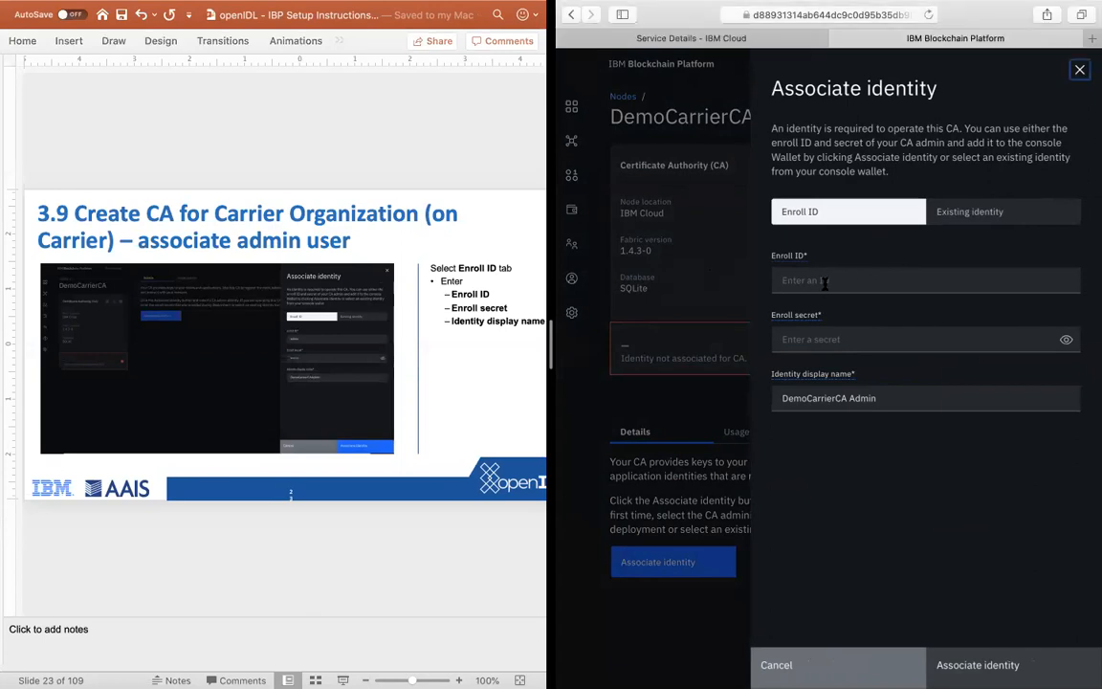
left_click(817, 279)
type("admin")
key("Tab")
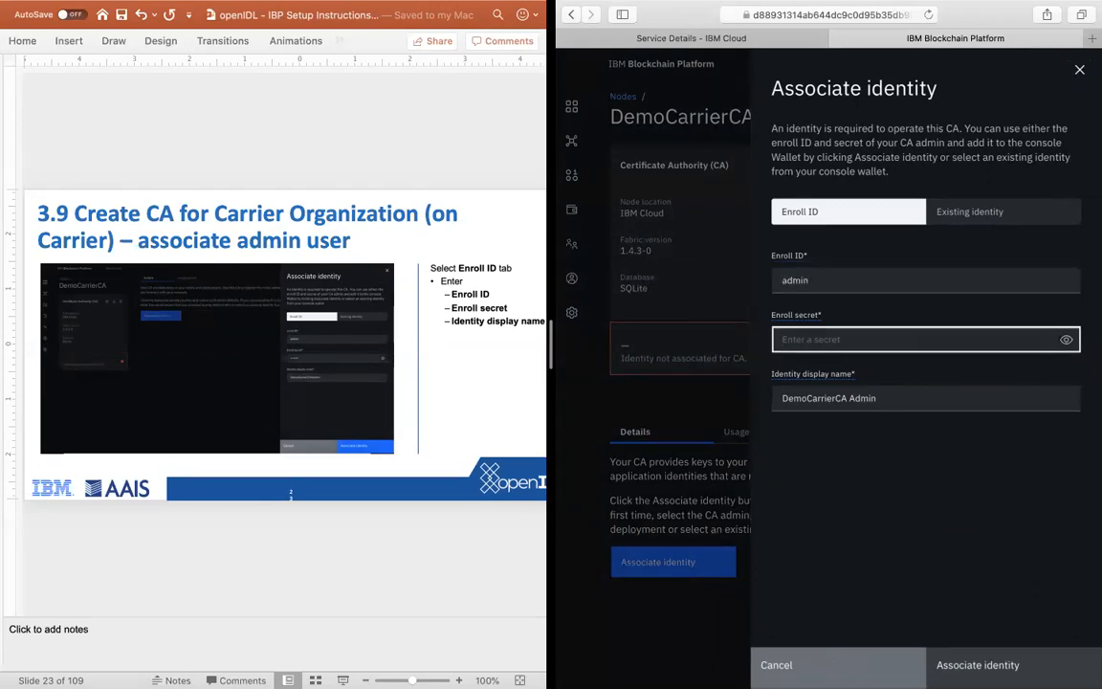
type("•••")
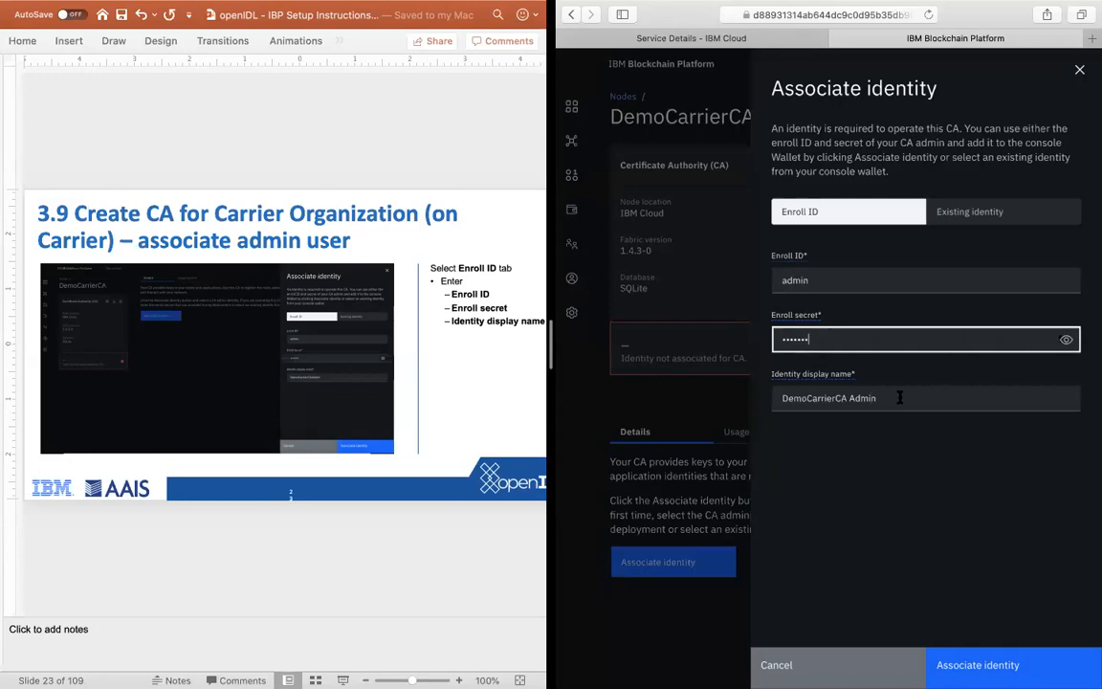
left_click(856, 397)
key("BackSpace")
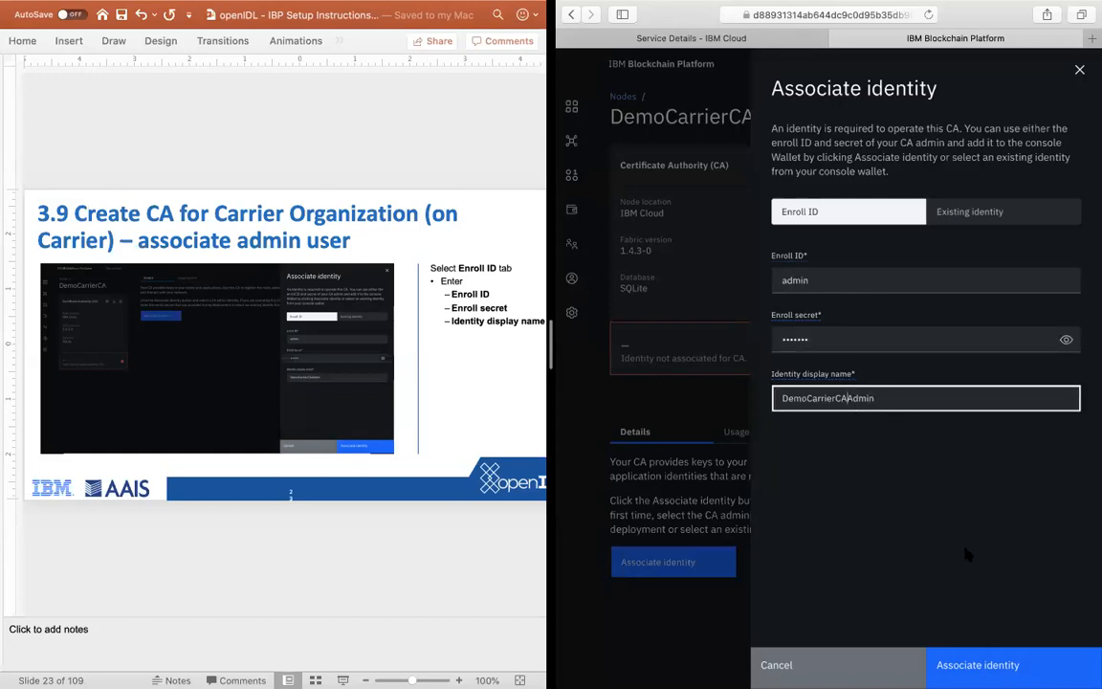
left_click(950, 673)
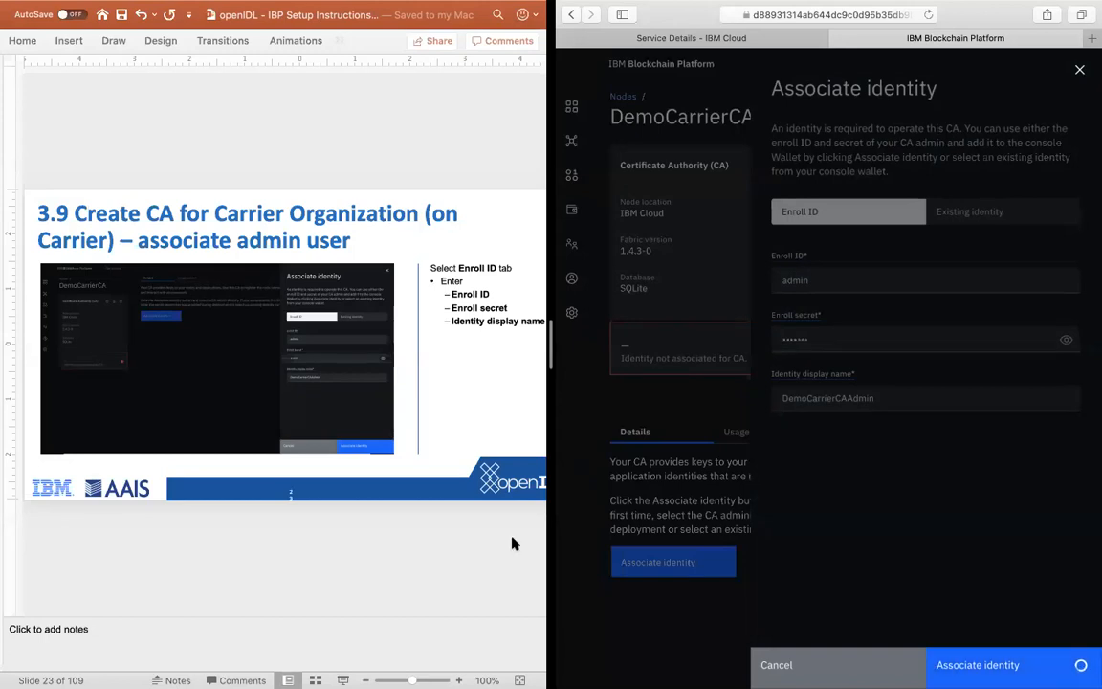
Step: Advance the PowerPoint instructions to slide 3.10 and stay in the split view with Safari
left_click(381, 541)
key("Down")
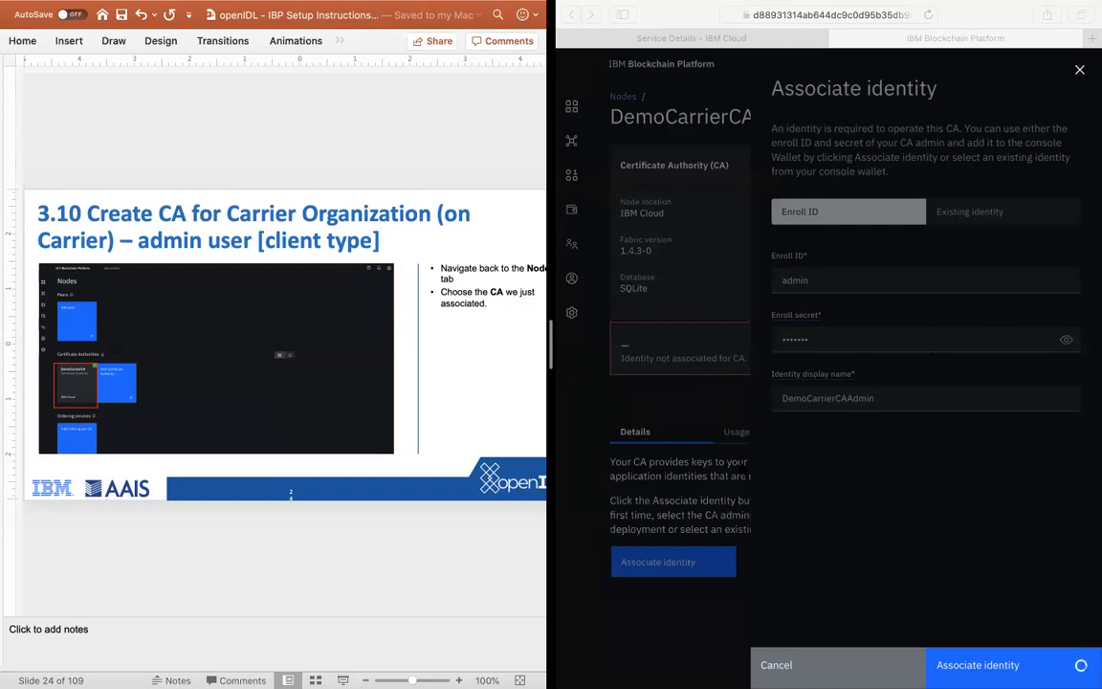
key("ctrl+Up")
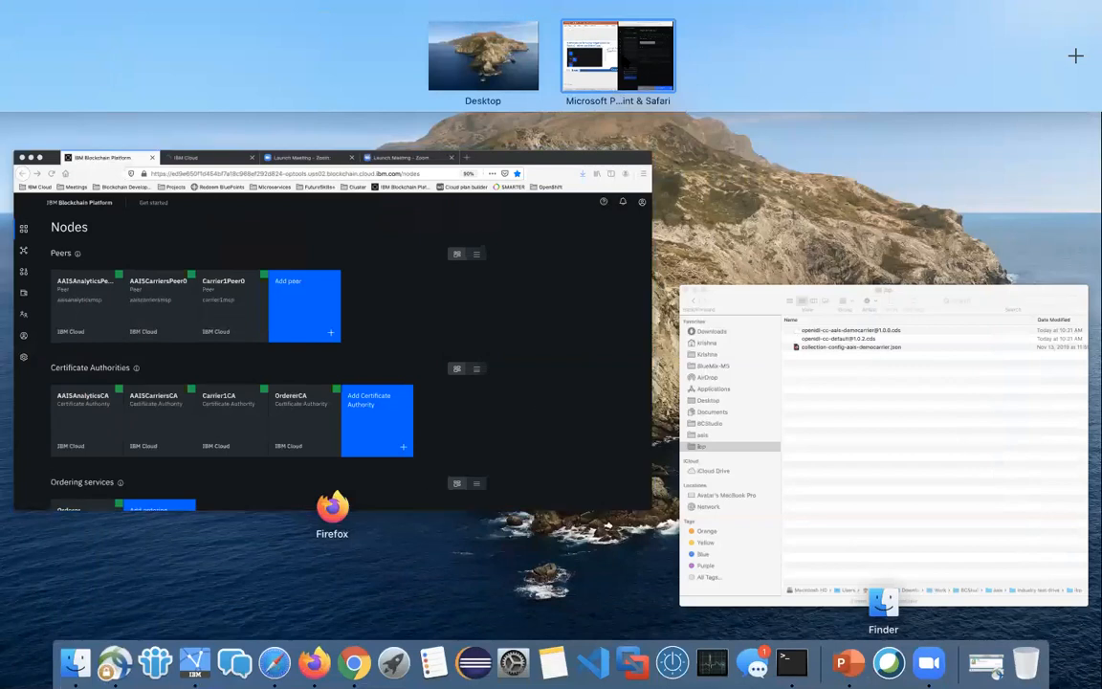
left_click(602, 60)
Step: From the IBM Cloud resource list, open aais-demo-cluster and launch its Kubernetes dashboard
left_click(739, 36)
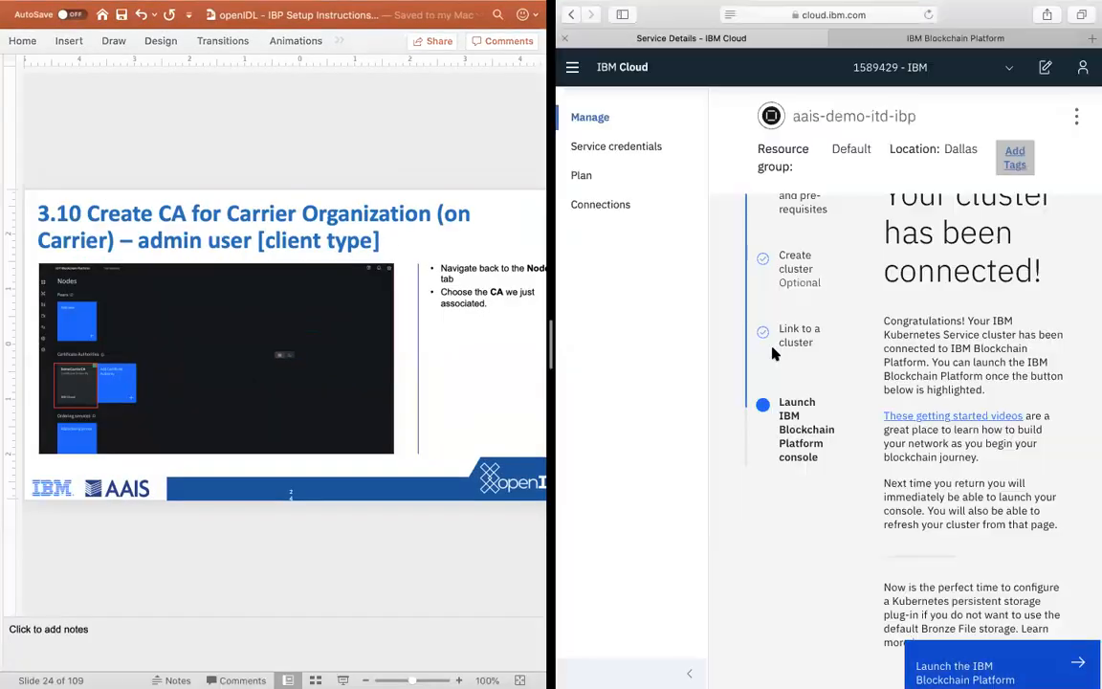
left_click(573, 67)
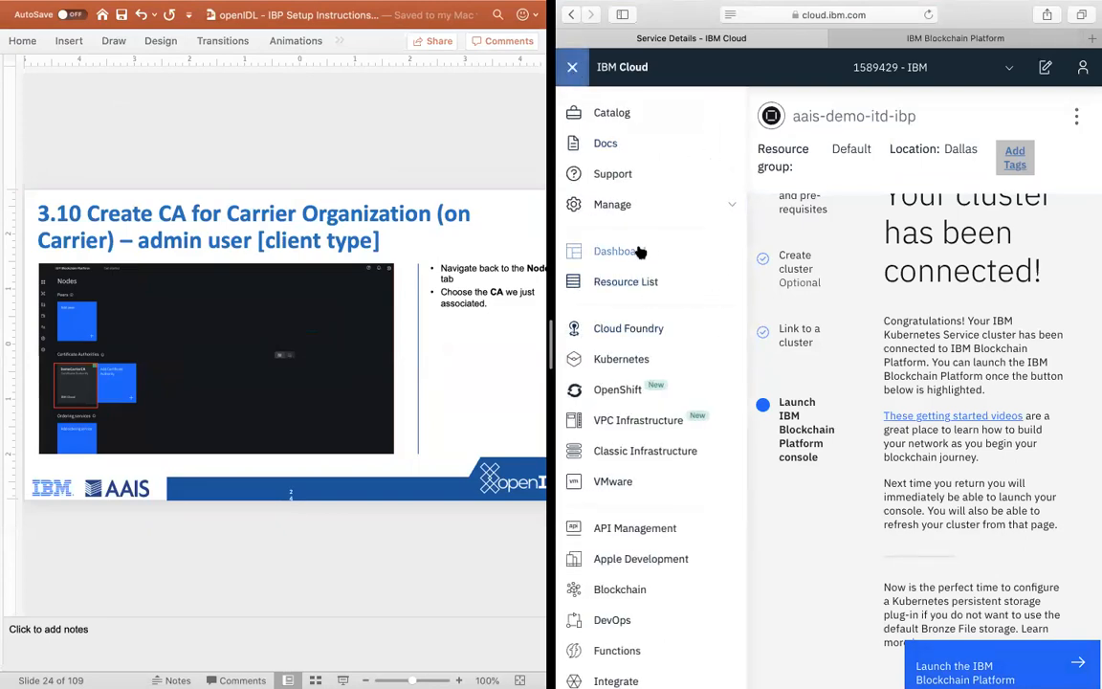
left_click(634, 282)
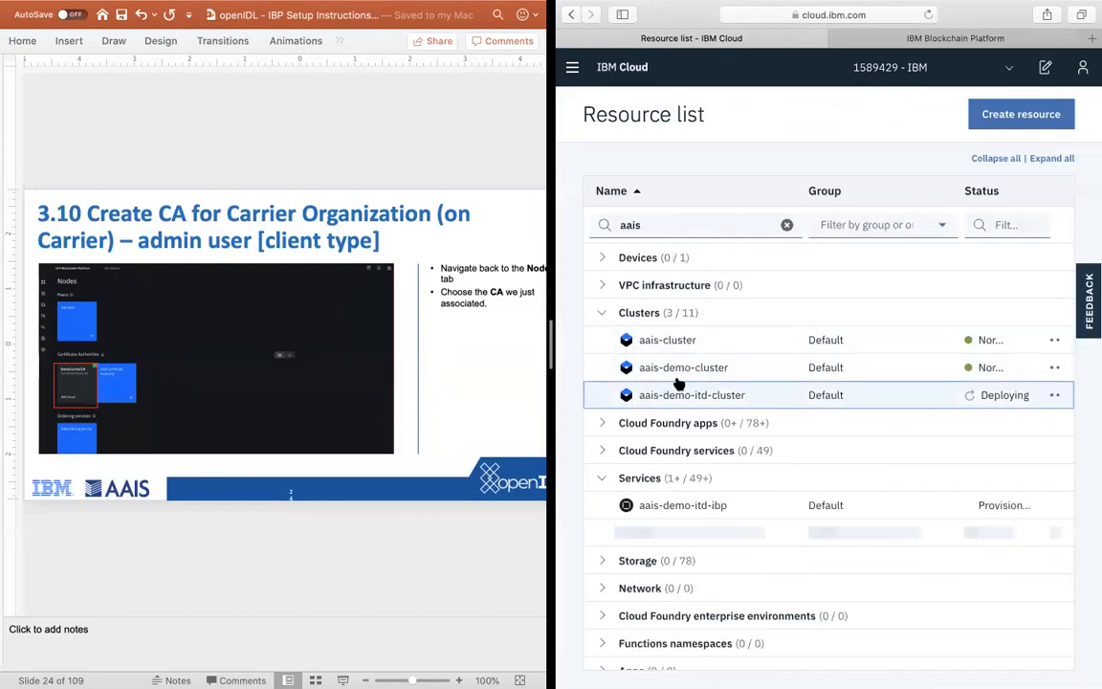
left_click(690, 371)
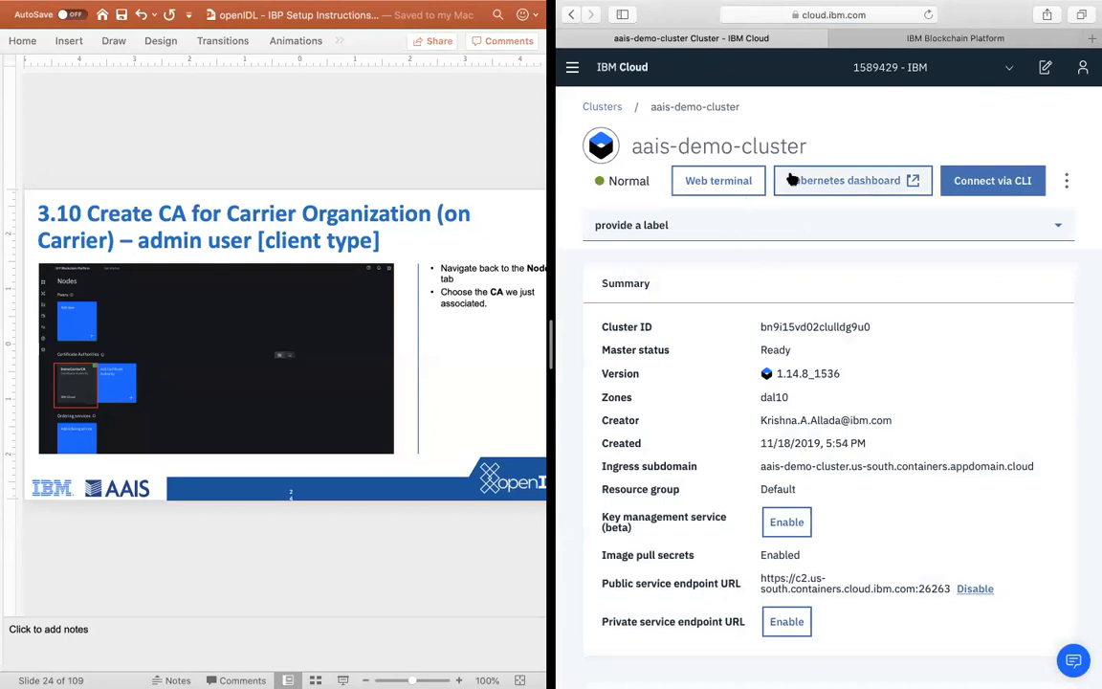
left_click(790, 179)
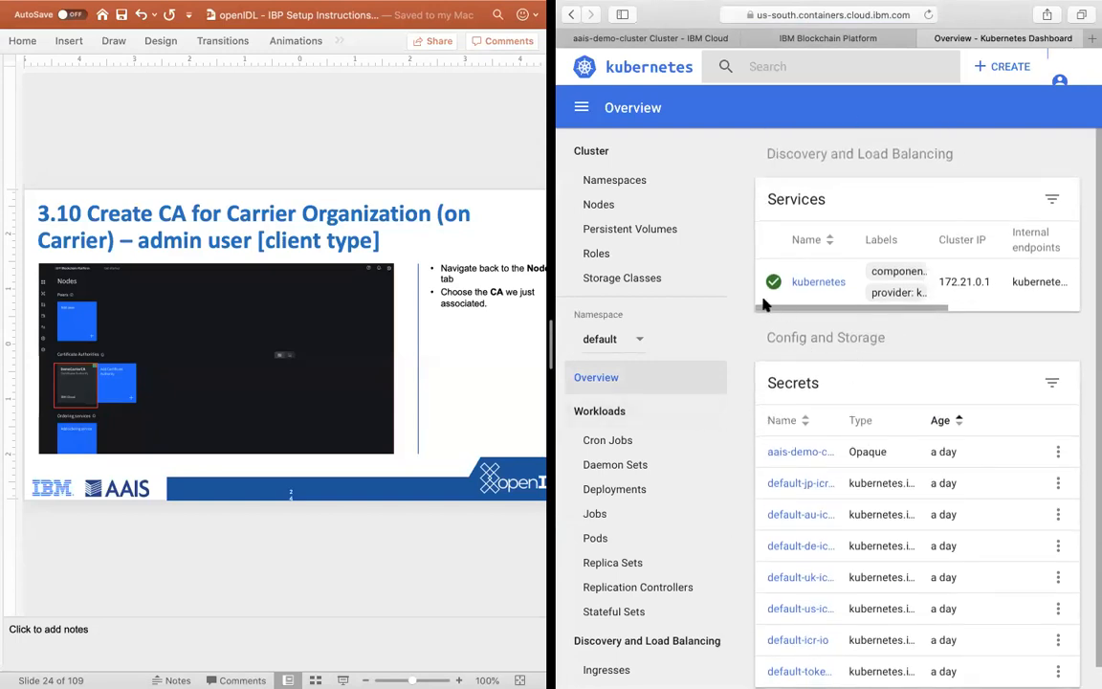
Step: Switch the Kubernetes dashboard to the n45e90c namespace and review its workload statuses and deployments
left_click(639, 341)
scroll(645, 345, "down", 3)
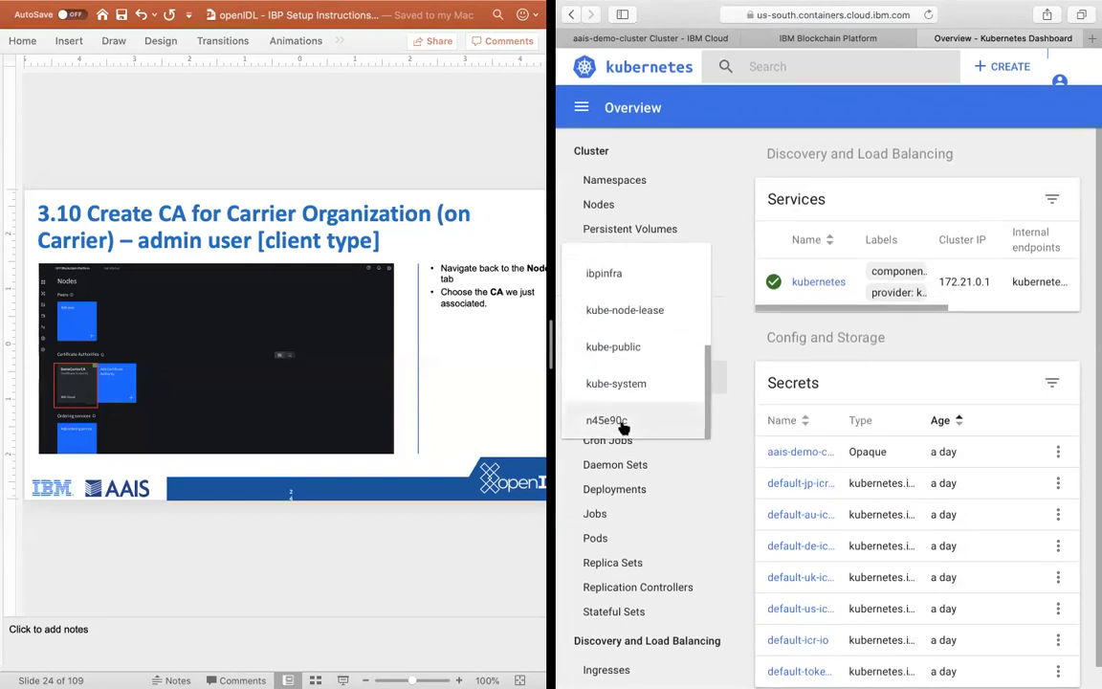
left_click(622, 426)
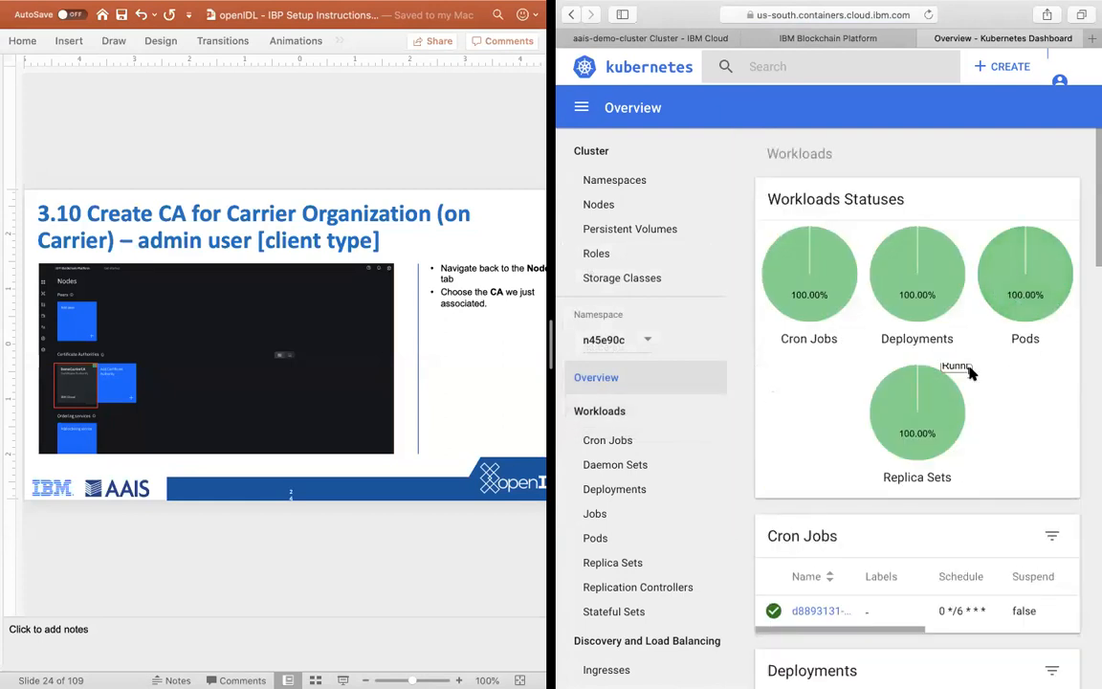
scroll(916, 306, "down", 3)
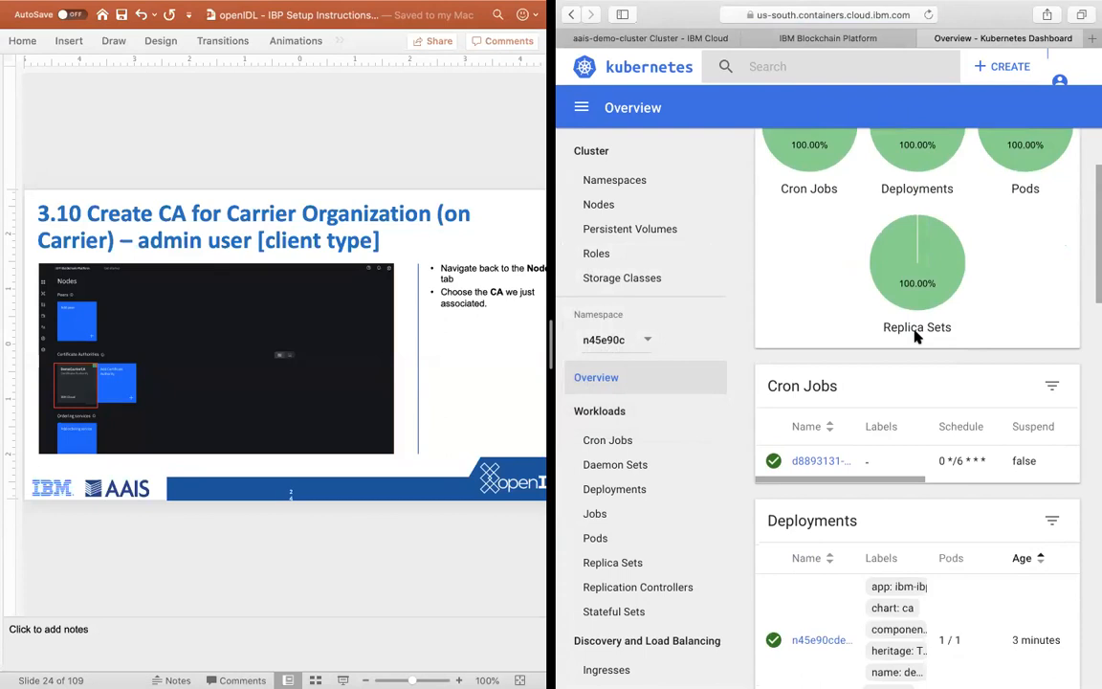
scroll(916, 335, "down", 3)
scroll(890, 352, "up", 5)
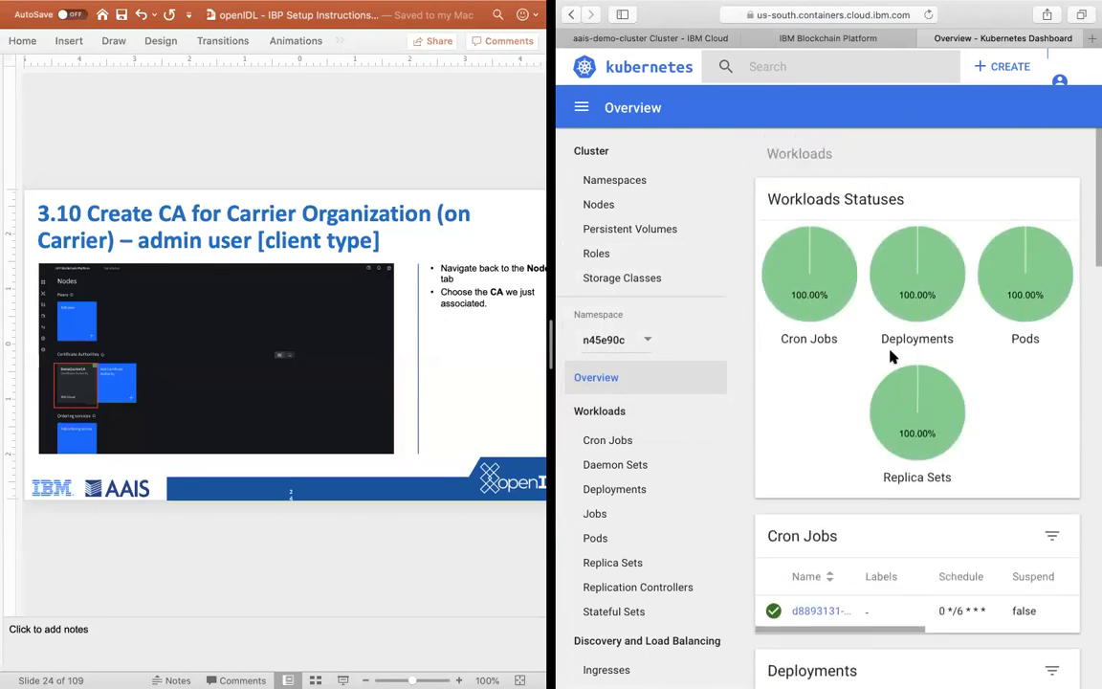
scroll(890, 357, "down", 2)
Step: Check the namespace's Pods list, then examine the deployments, pods and replica sets in the overview
left_click(600, 544)
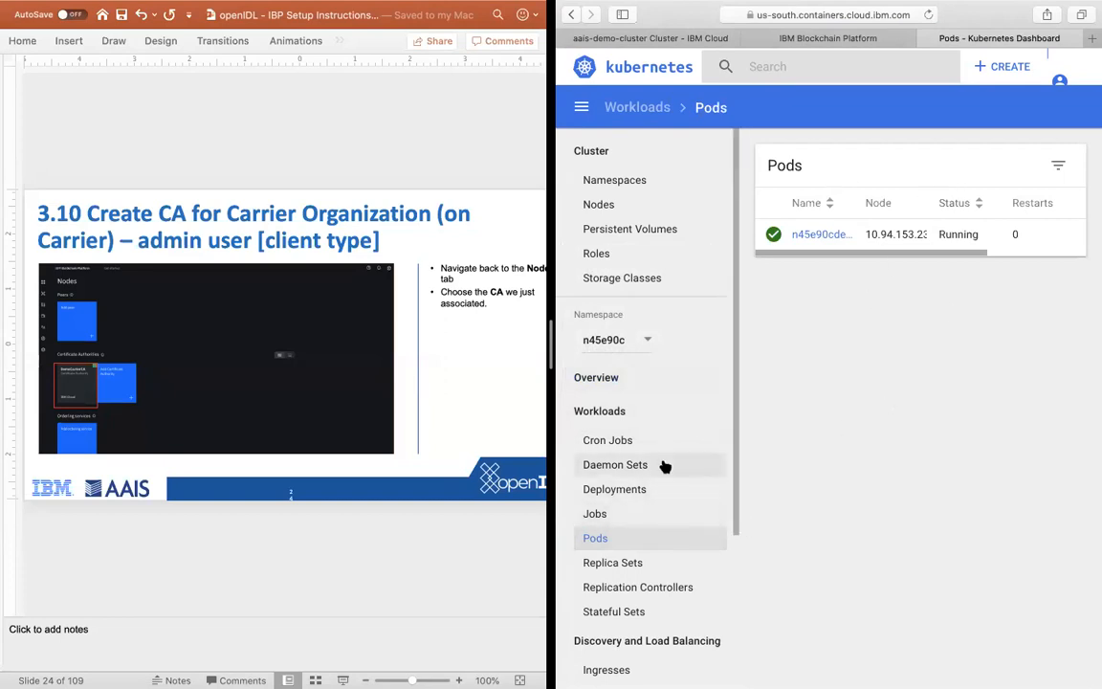
scroll(662, 462, "down", 1)
left_click(631, 382)
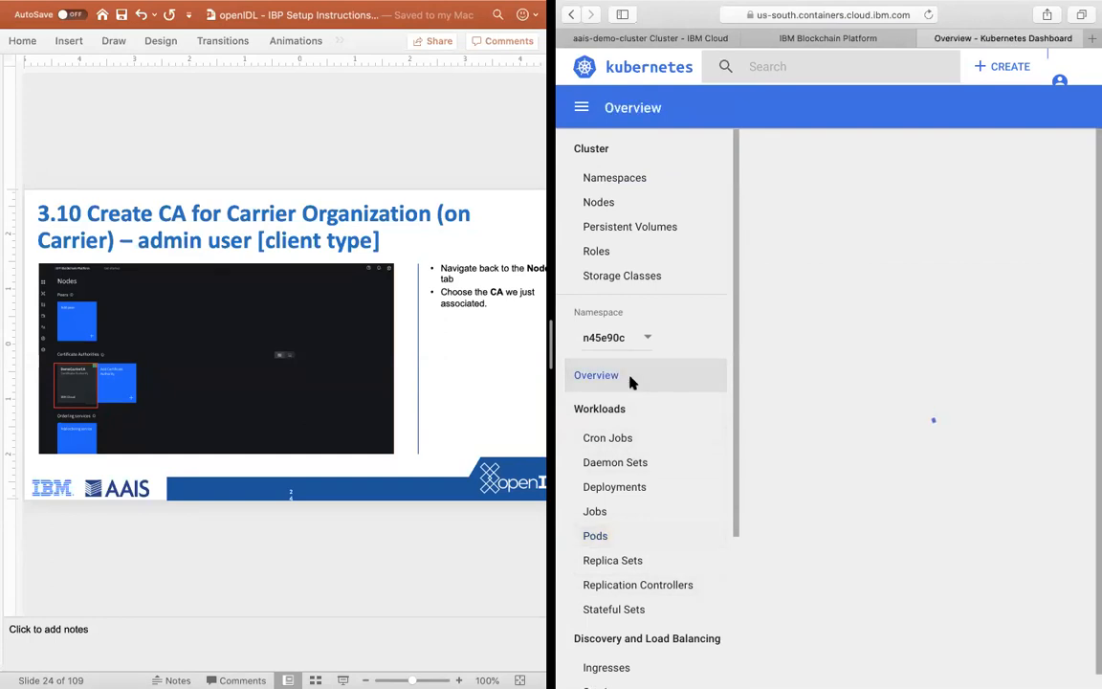
scroll(834, 433, "down", 5)
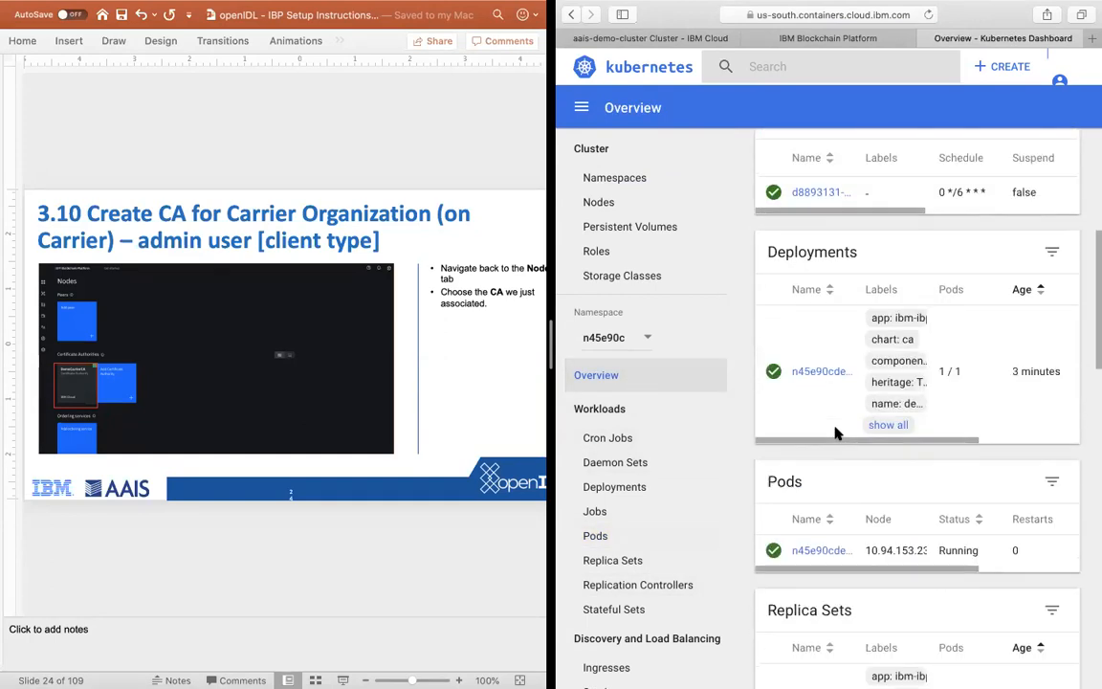
scroll(834, 433, "up", 1)
scroll(834, 434, "down", 3)
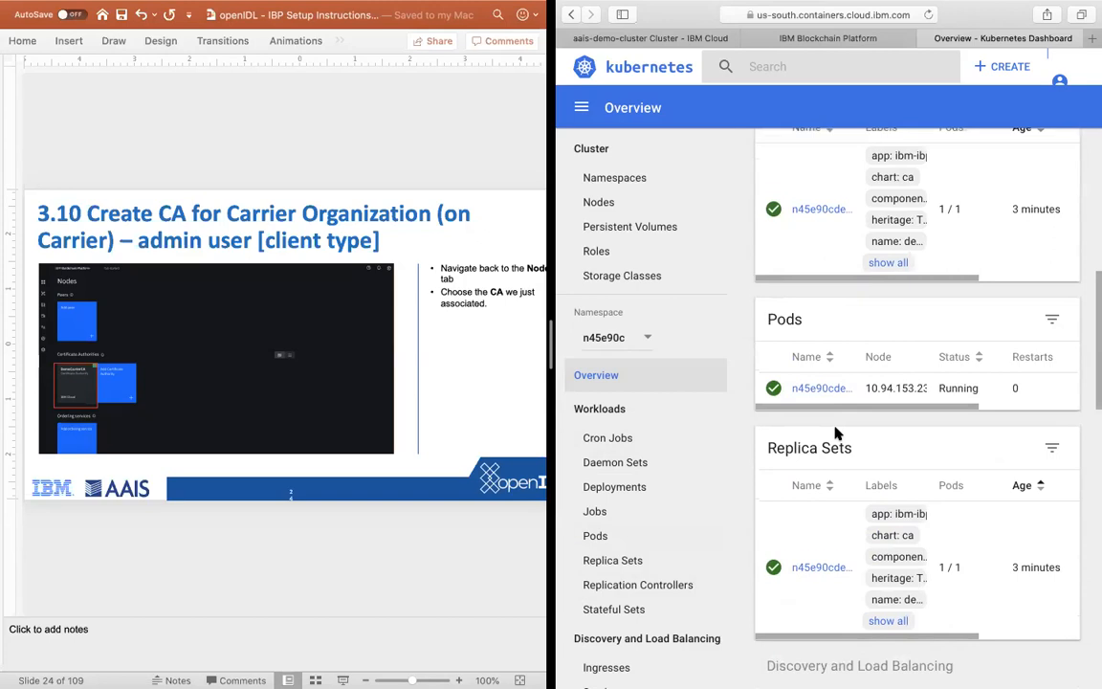
scroll(834, 433, "down", 1)
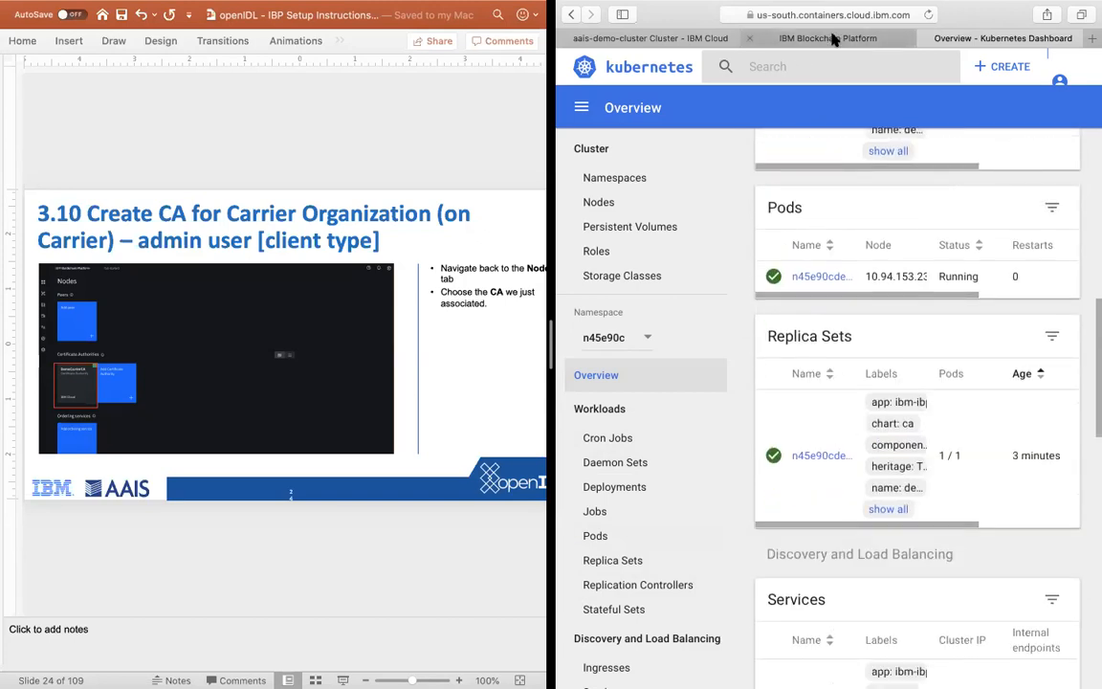
Step: Return to the IBM Blockchain Platform console, resubmit the DemoCarrierCA identity association, and review the CA's registered users
left_click(748, 36)
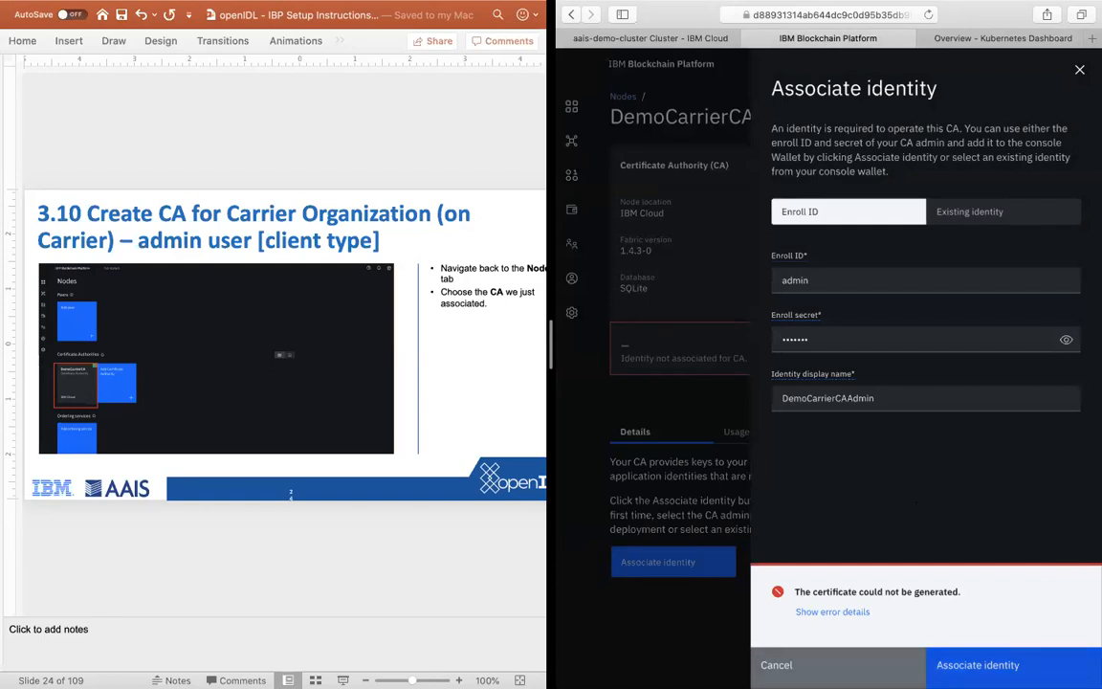
left_click(974, 661)
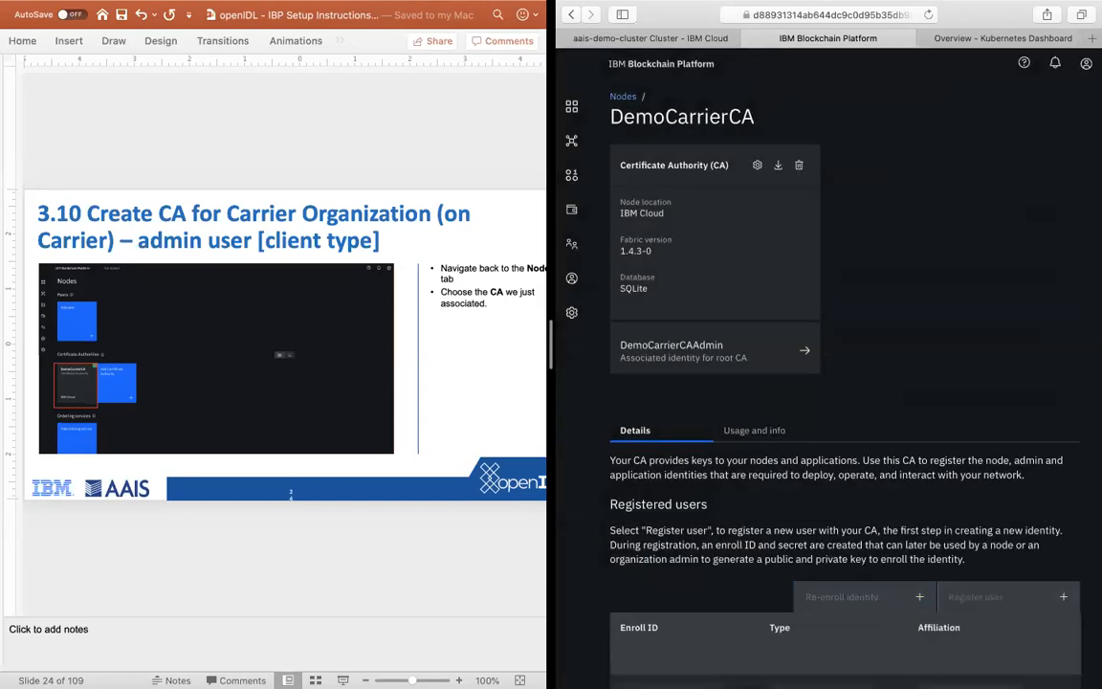
scroll(885, 288, "down", 5)
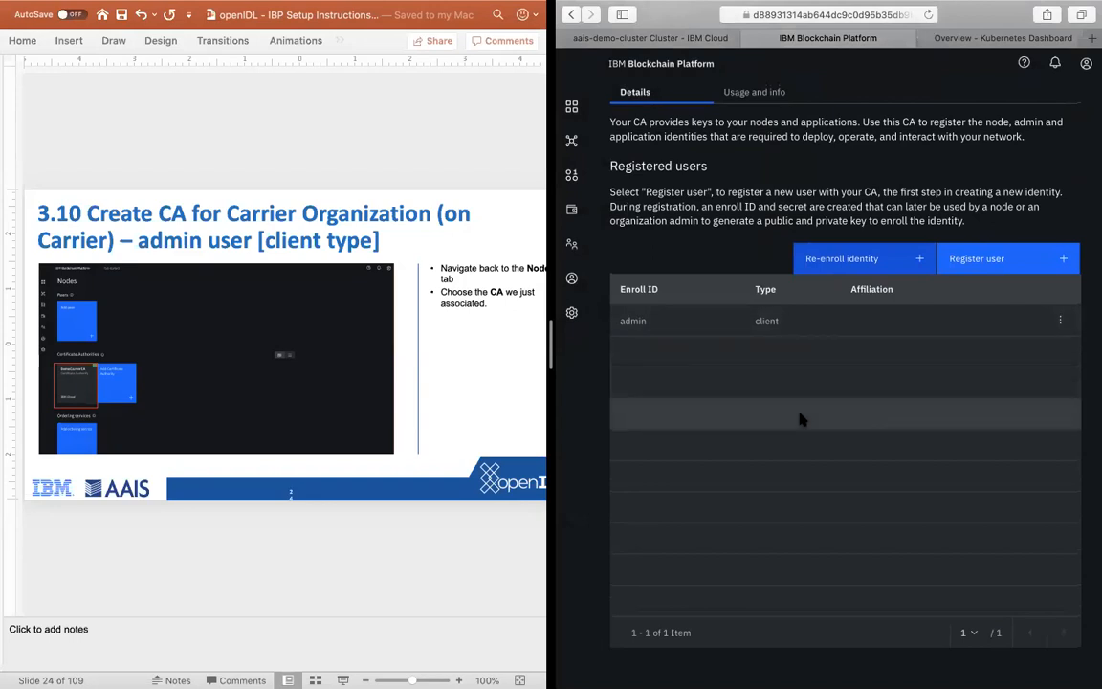
scroll(718, 365, "up", 5)
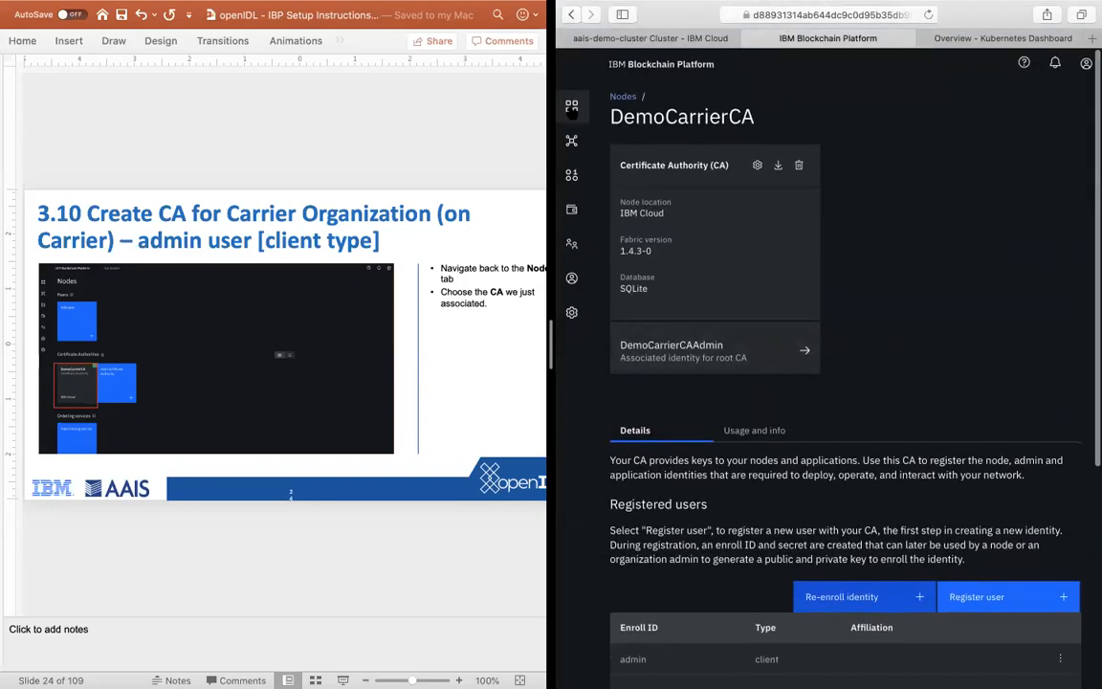
scroll(957, 447, "down", 2)
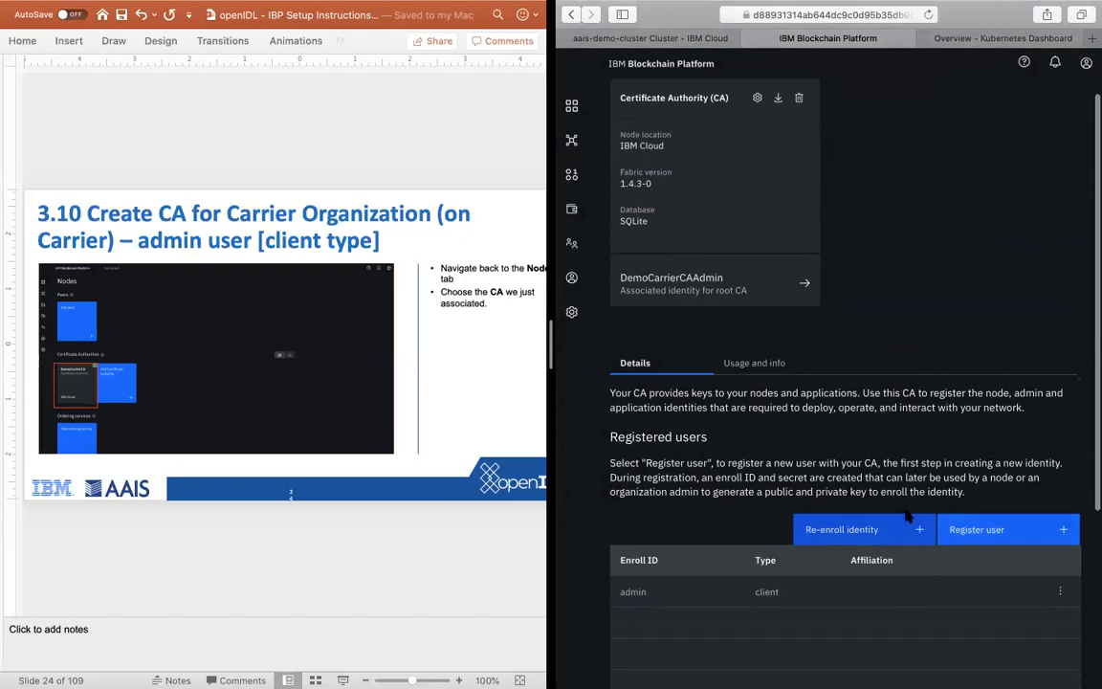
Step: Advance the instructions to slide 3.11 and open the user registration form for DemoCarrierCA
left_click(296, 563)
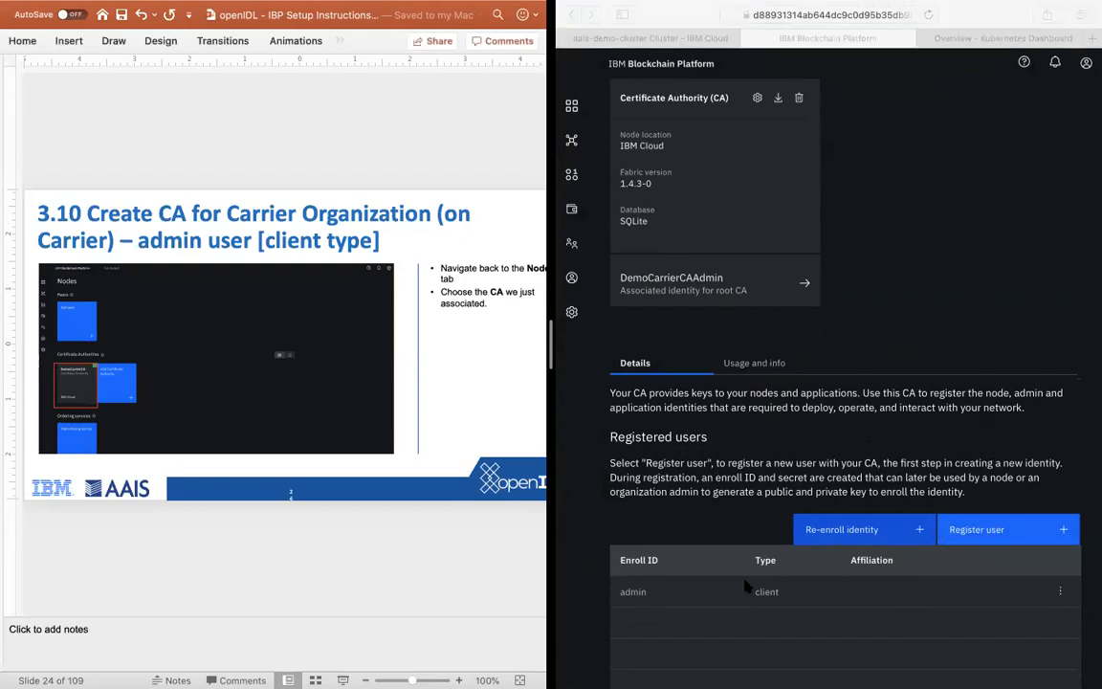
key("Down")
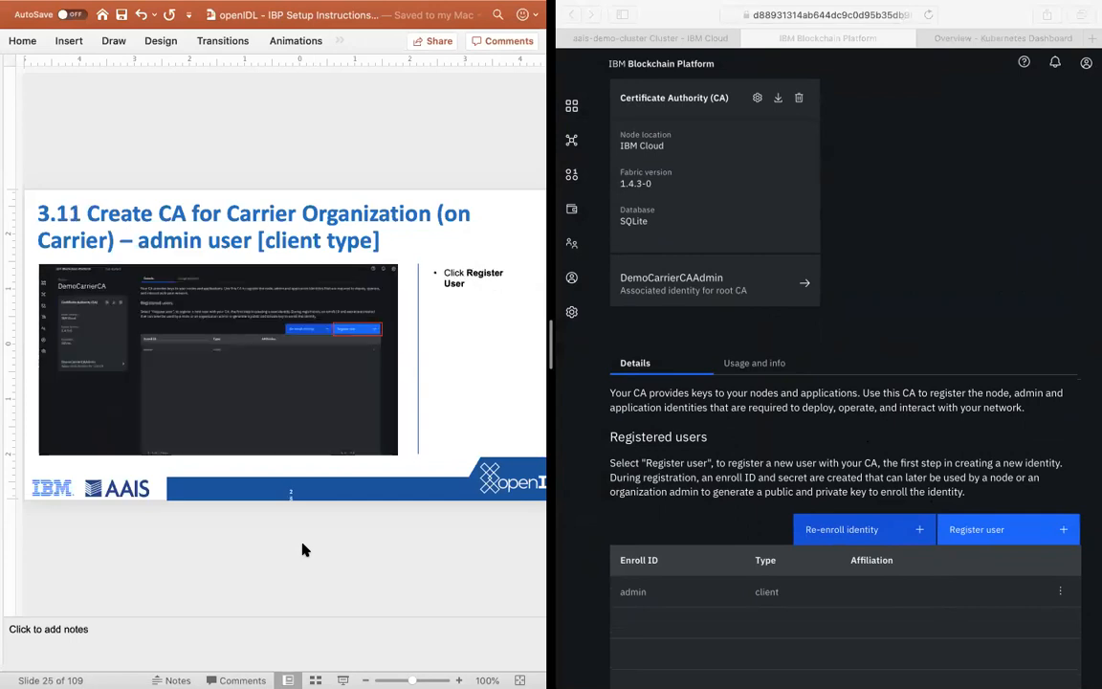
left_click(976, 530)
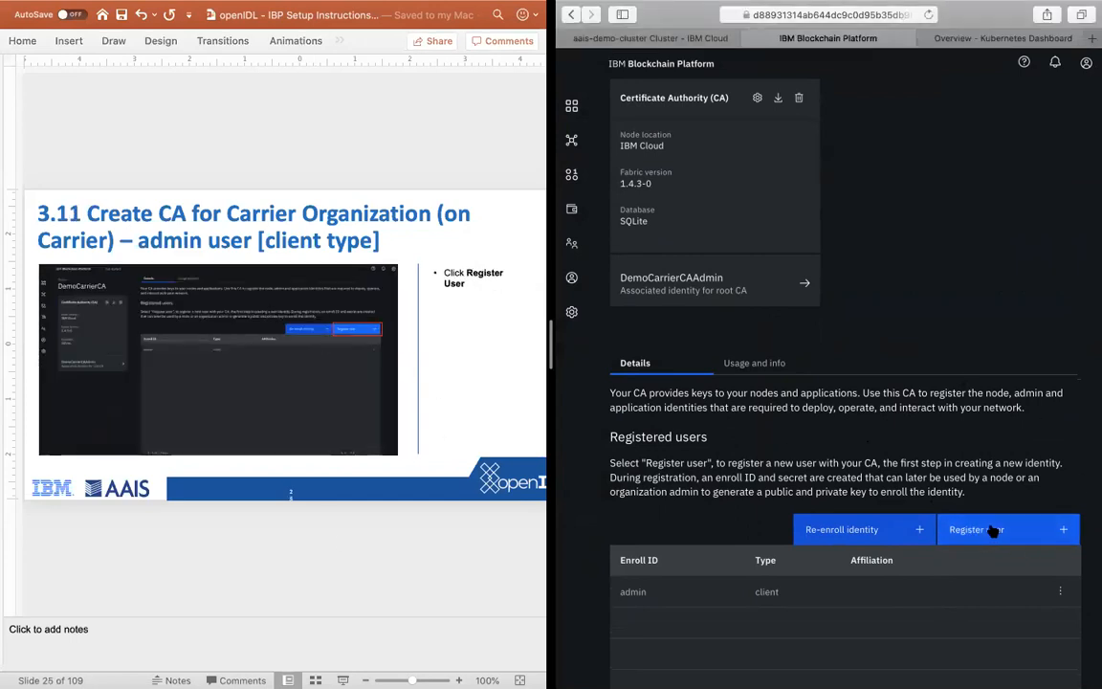
left_click(255, 560)
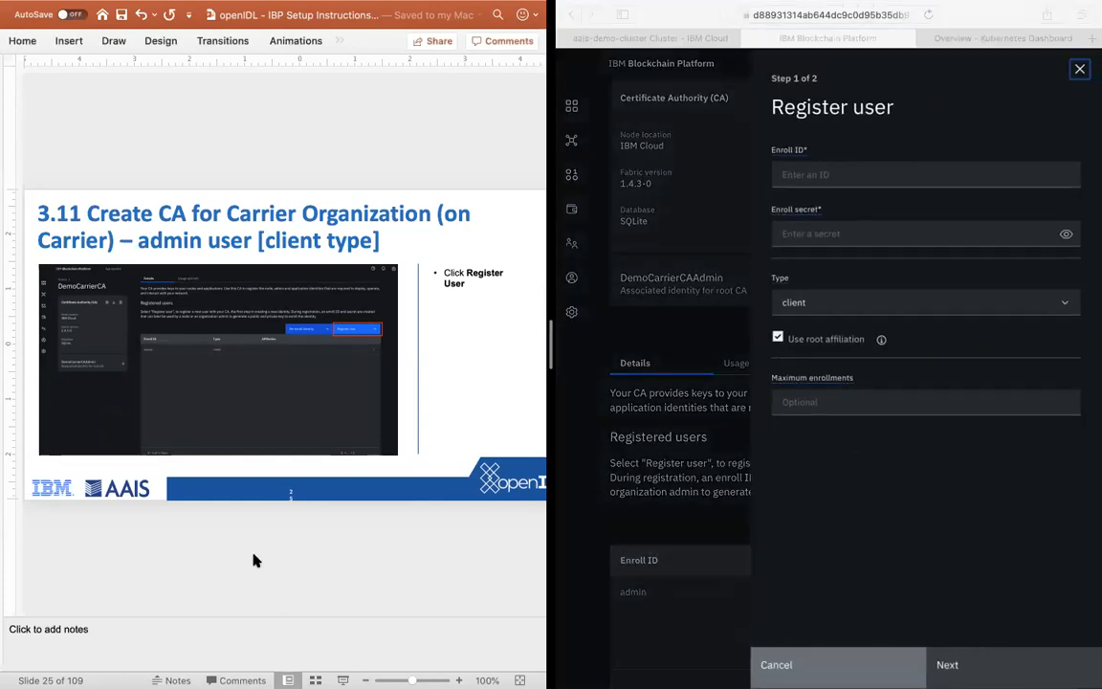
Step: Advance the instructions to slide 3.12 and set the new user's enroll ID to carrieradmin
key("Down")
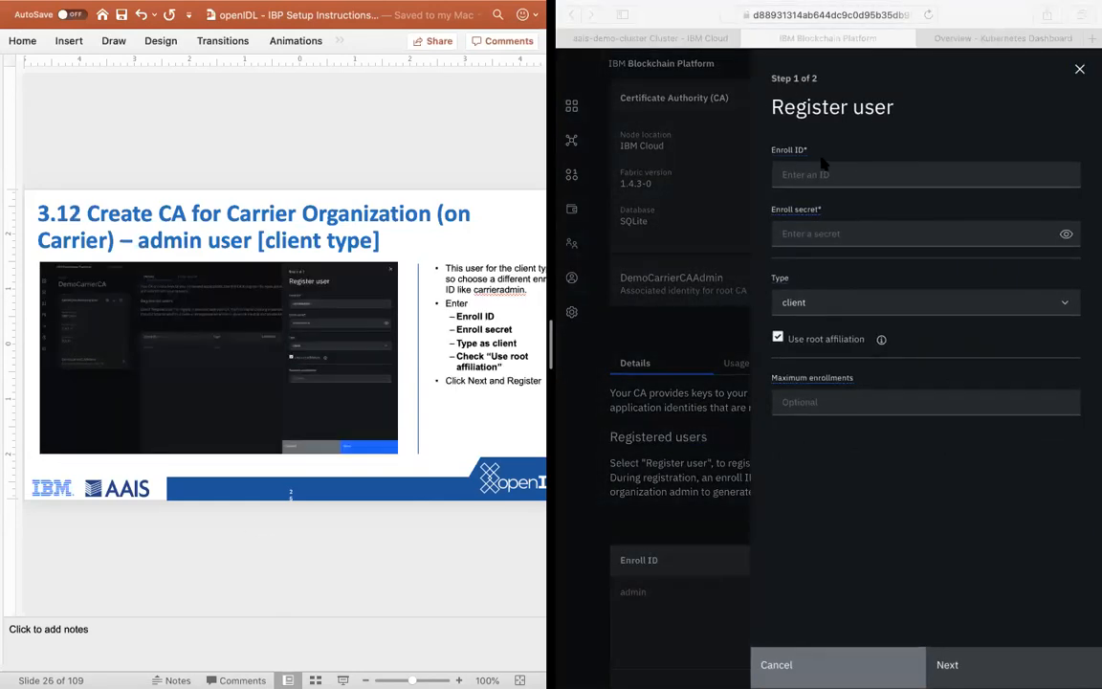
left_click(792, 175)
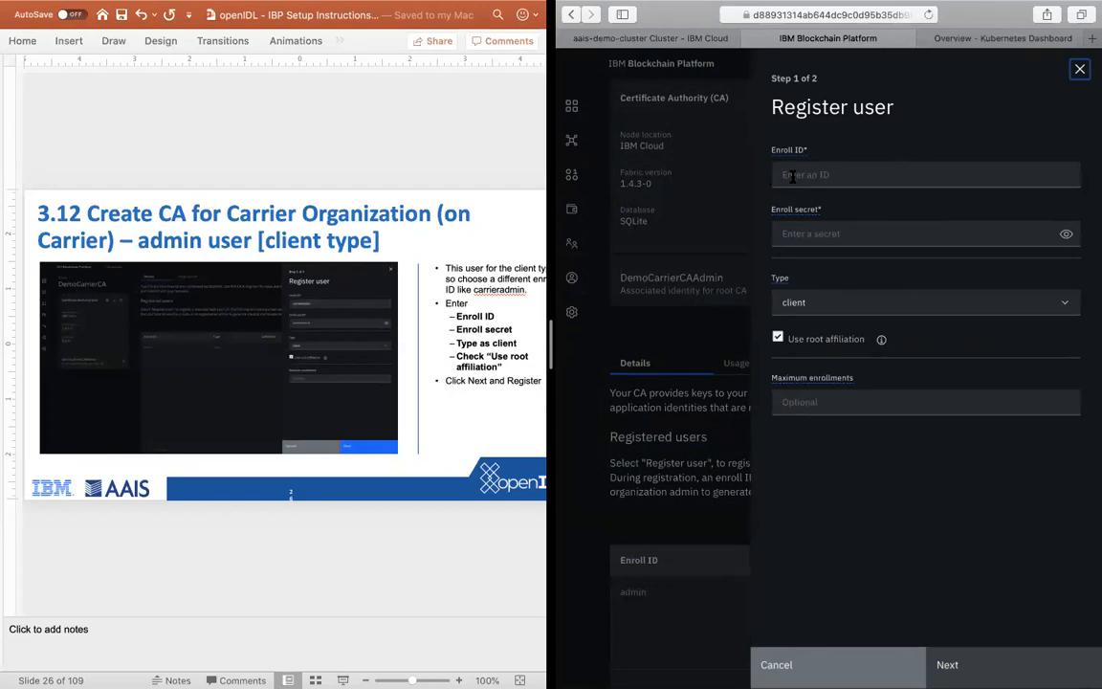
left_click(792, 177)
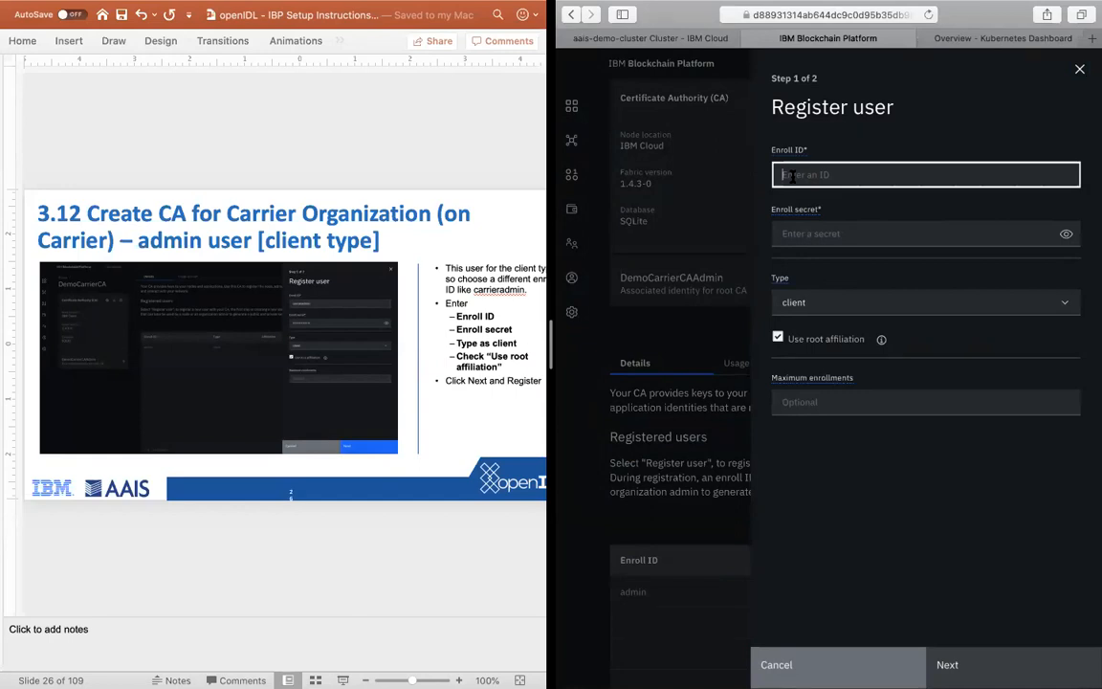
type("carrieradmin")
key("Tab")
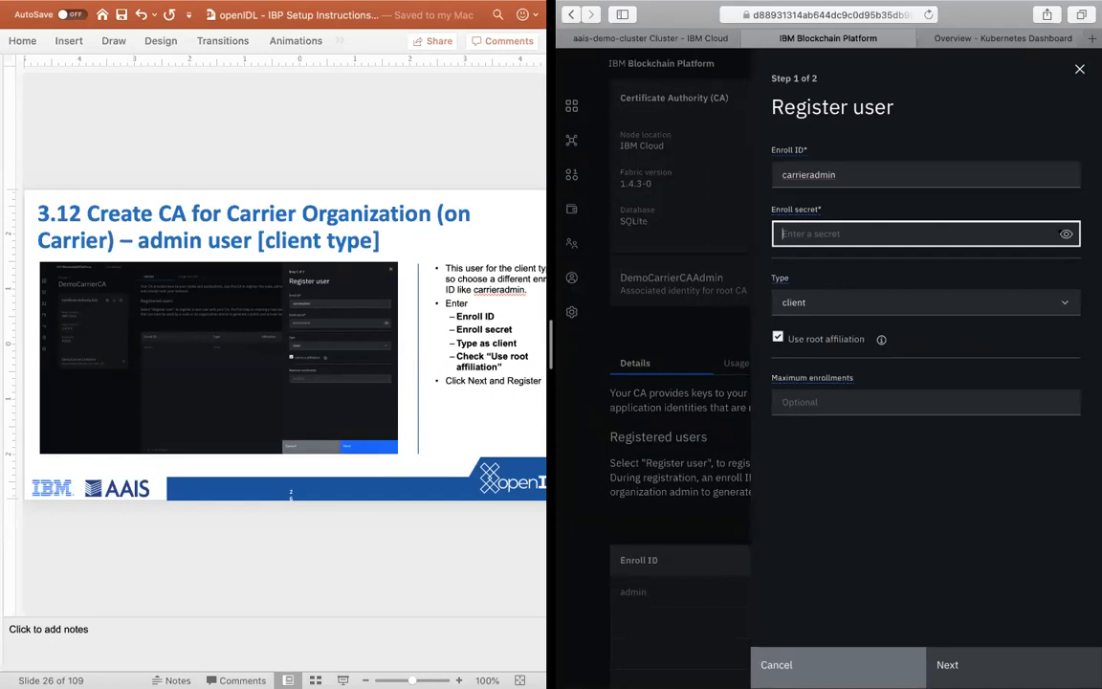
Step: Fill in the enroll secret for carrieradmin and keep the user type as client
type("adminpw")
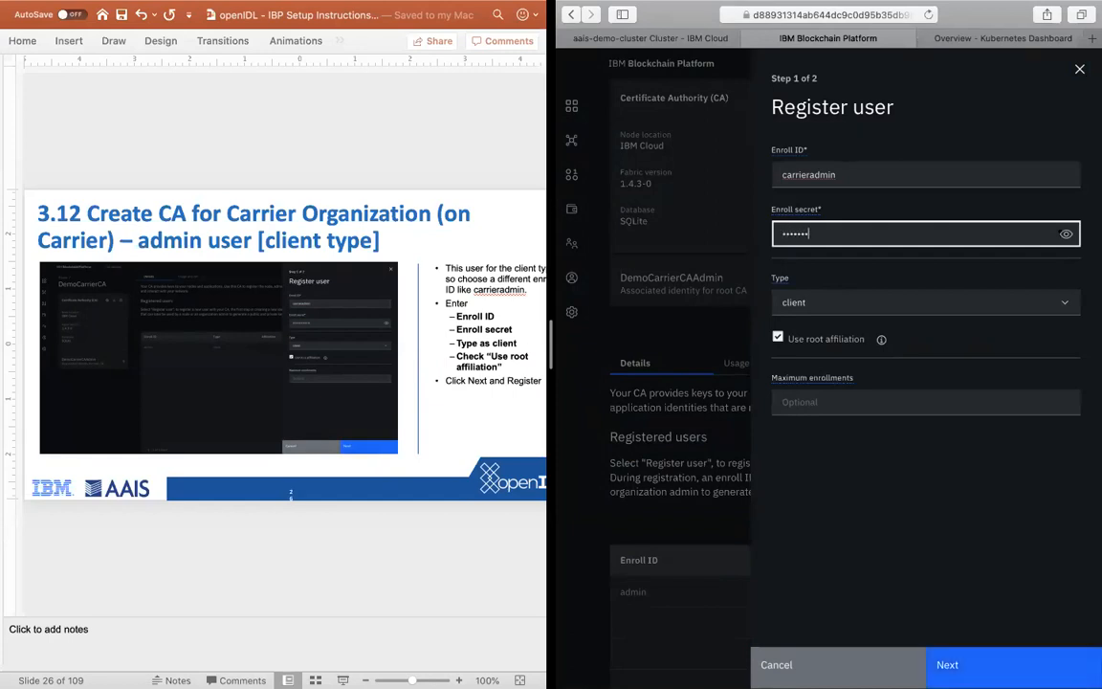
key("BackSpace")
key("BackSpace")
key("BackSpace")
key("BackSpace")
key("BackSpace")
key("BackSpace")
key("BackSpace")
type("adminpwdminpw")
left_click(789, 308)
left_click(859, 306)
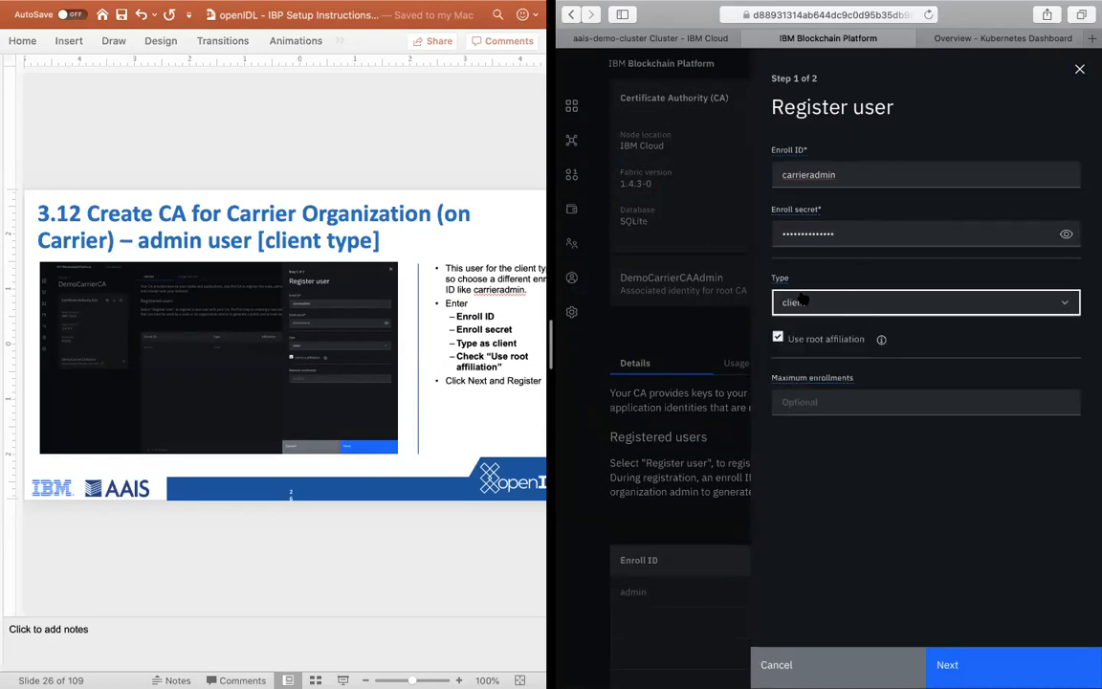
left_click(871, 535)
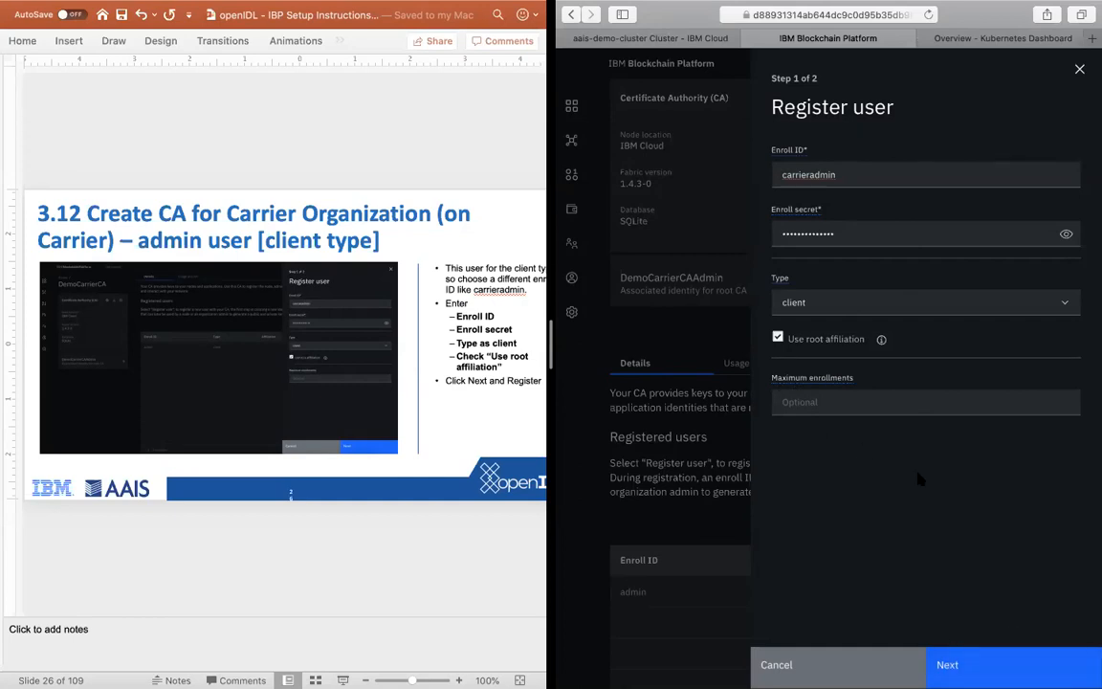
Step: Register carrieradmin without adding attributes, and compare the CA's registered users list with slide 3.13
left_click(974, 661)
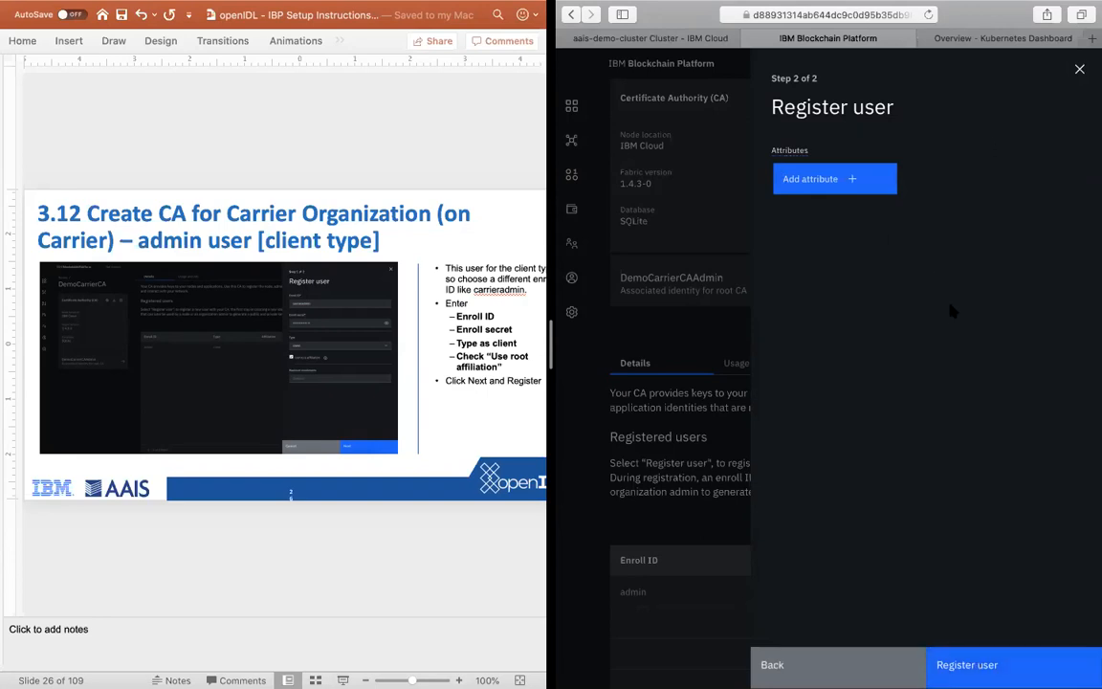
left_click(400, 566)
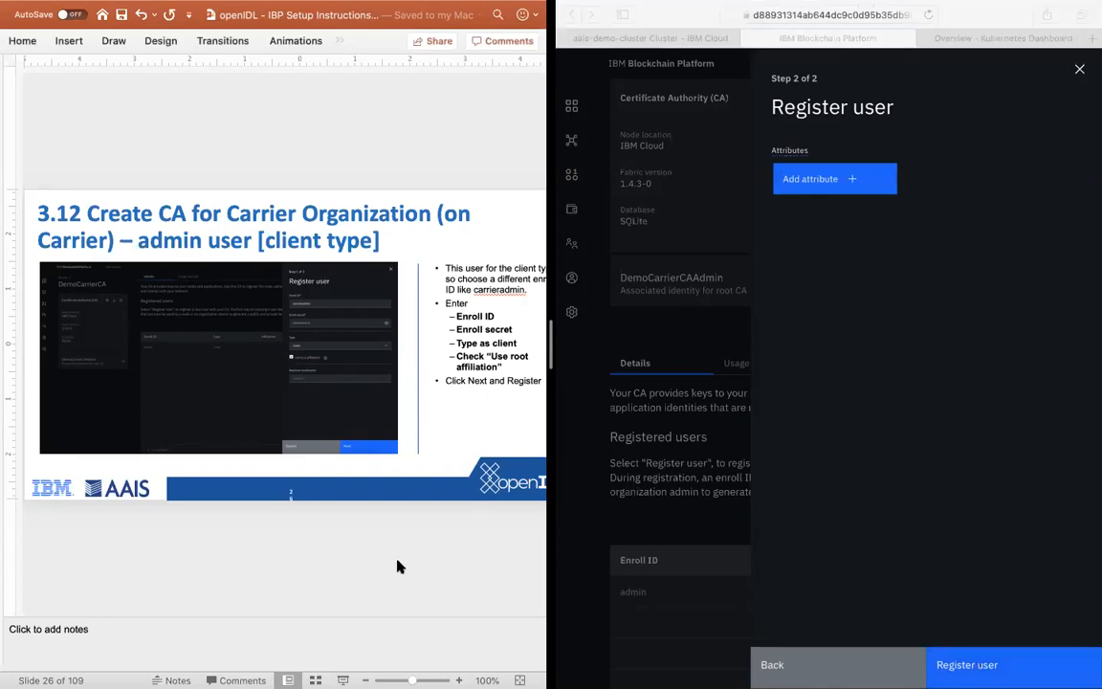
key("Down")
left_click(892, 411)
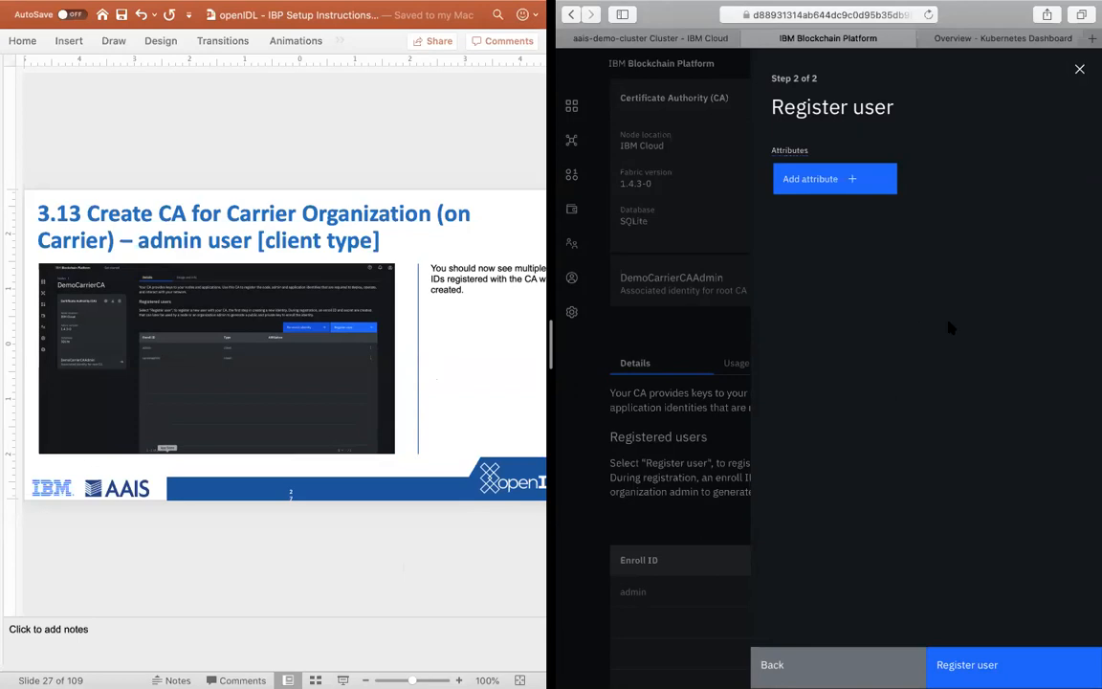
left_click(987, 669)
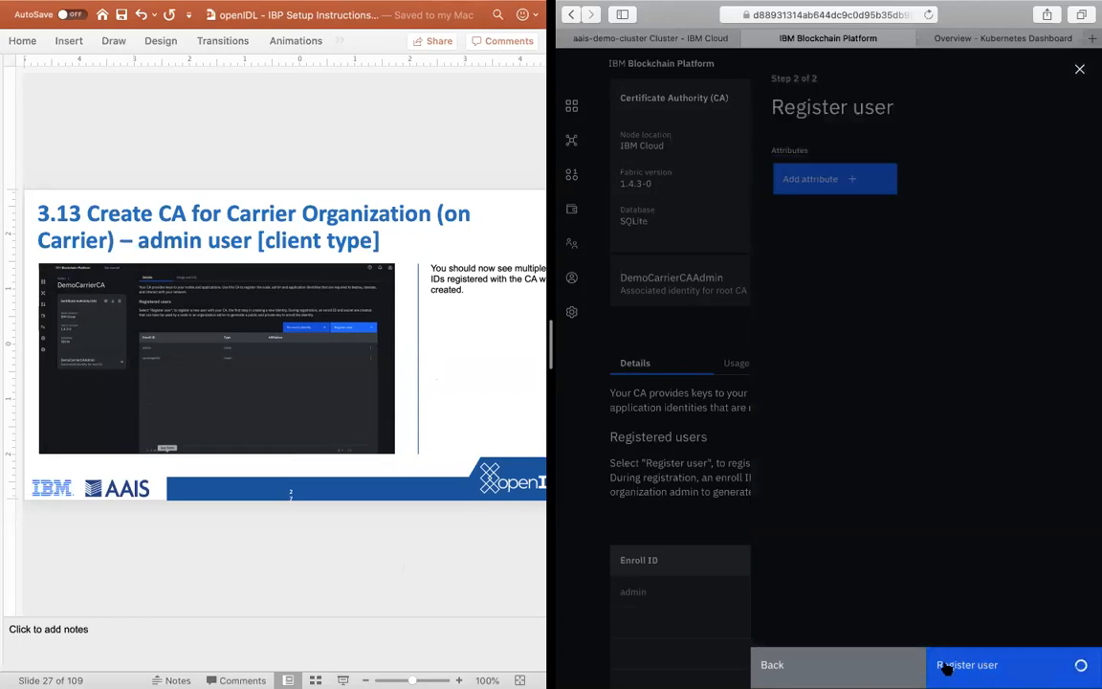
left_click(332, 607)
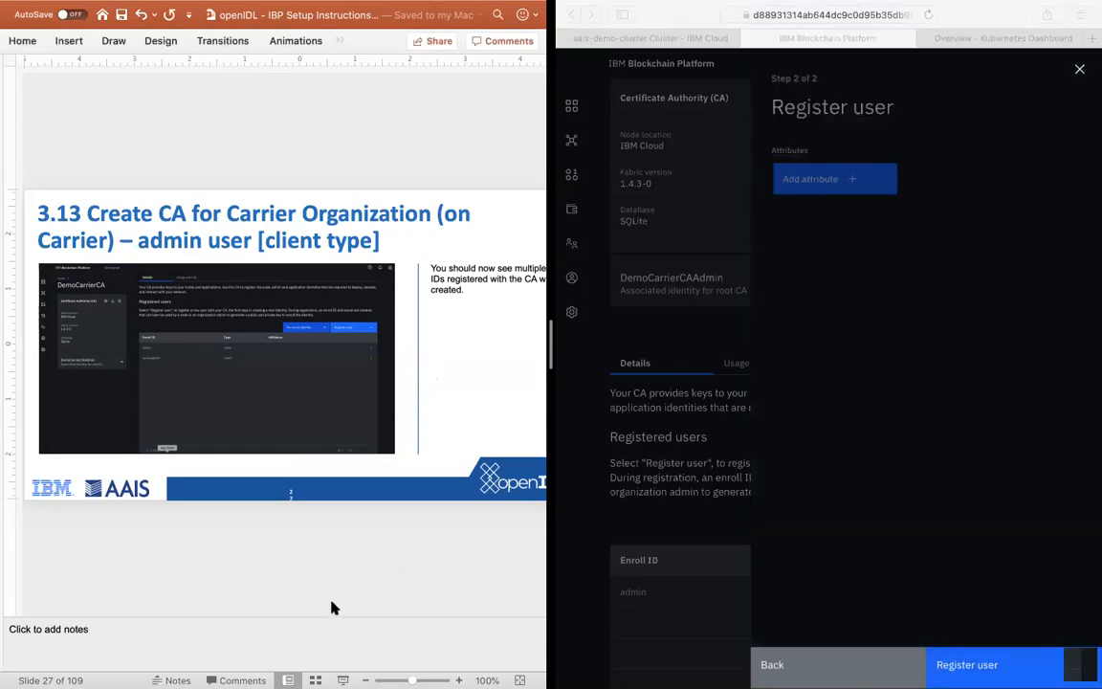
key("Down")
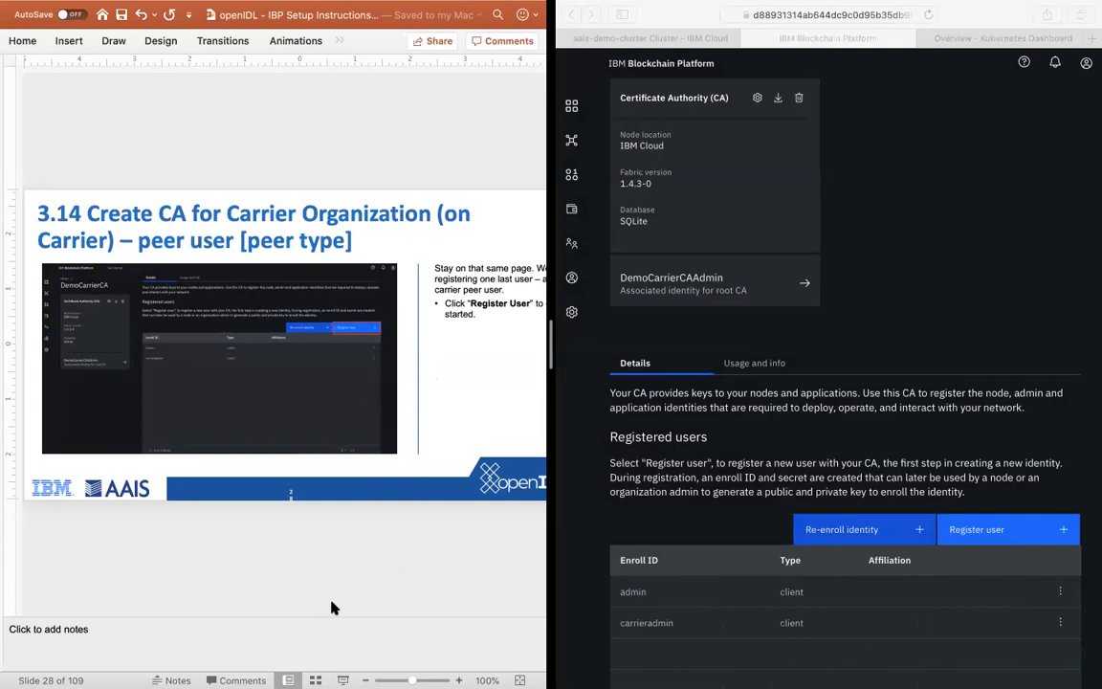
key("Up")
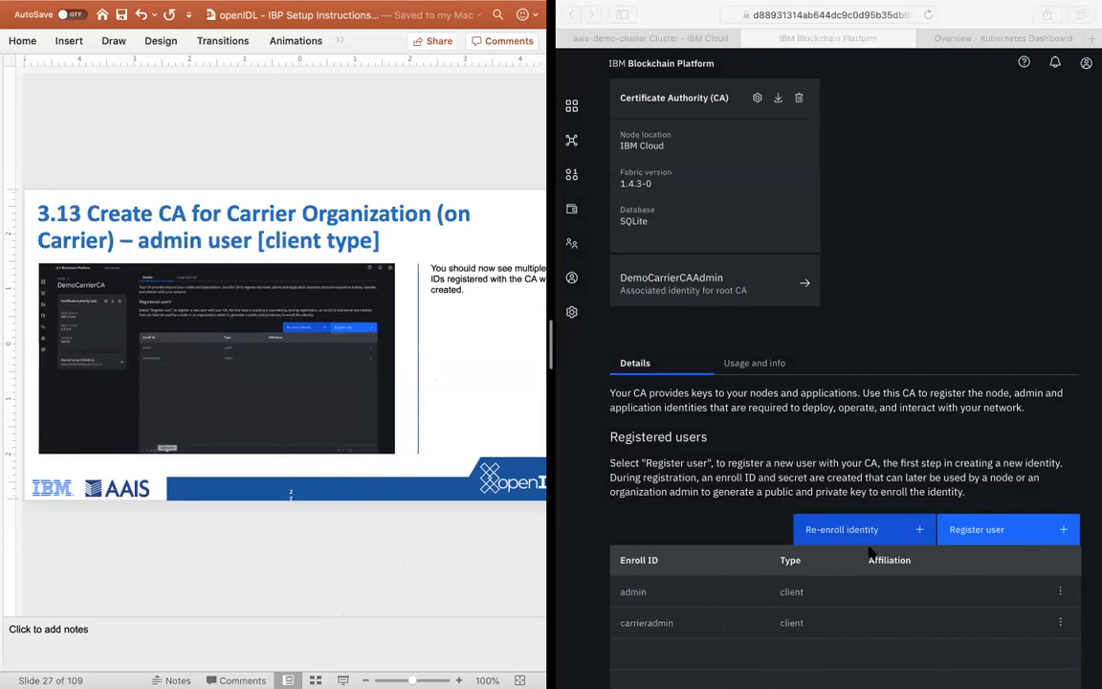
scroll(749, 593, "down", 3)
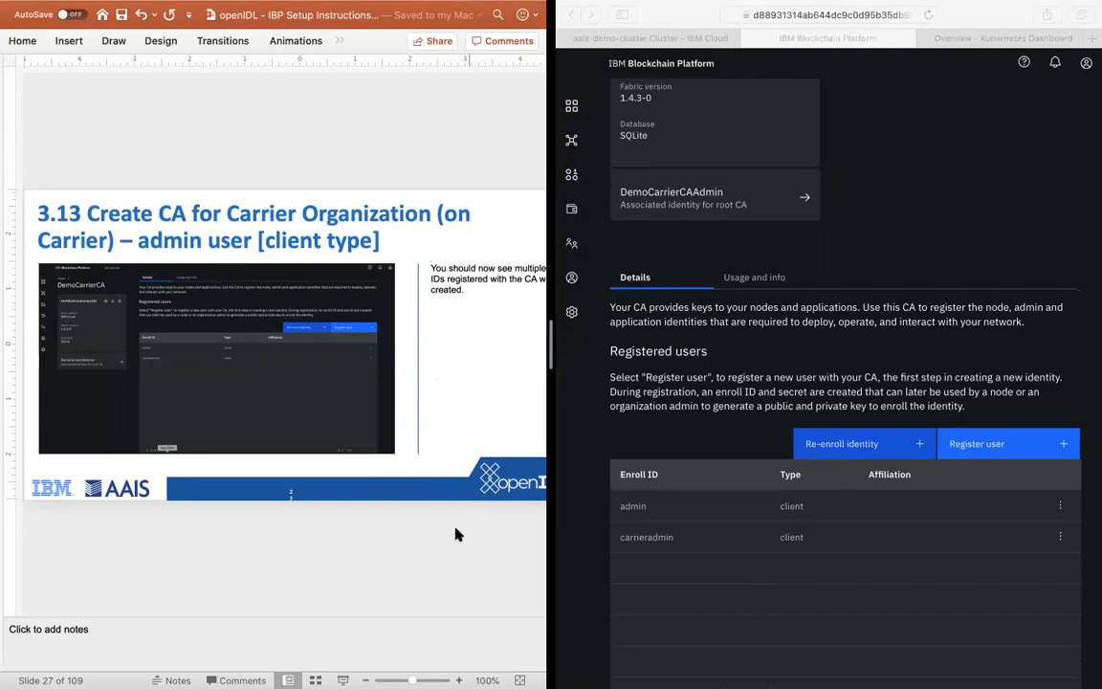
Step: Open another user registration form for the carrier CA and advance the instructions to slide 3.15
left_click(997, 444)
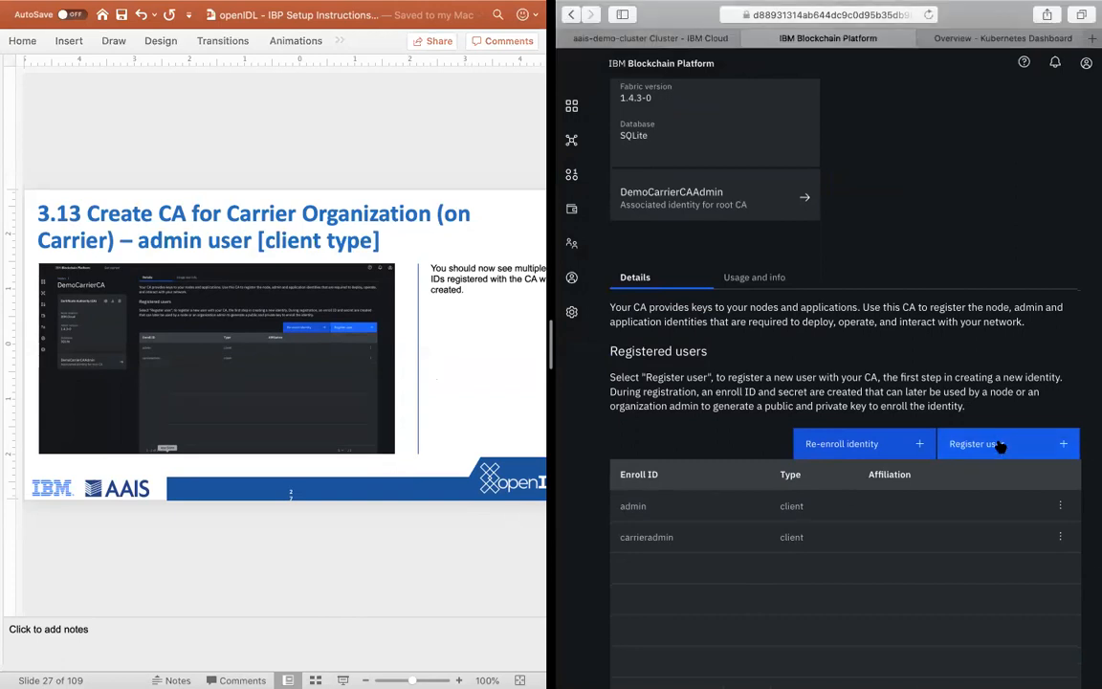
left_click(290, 543)
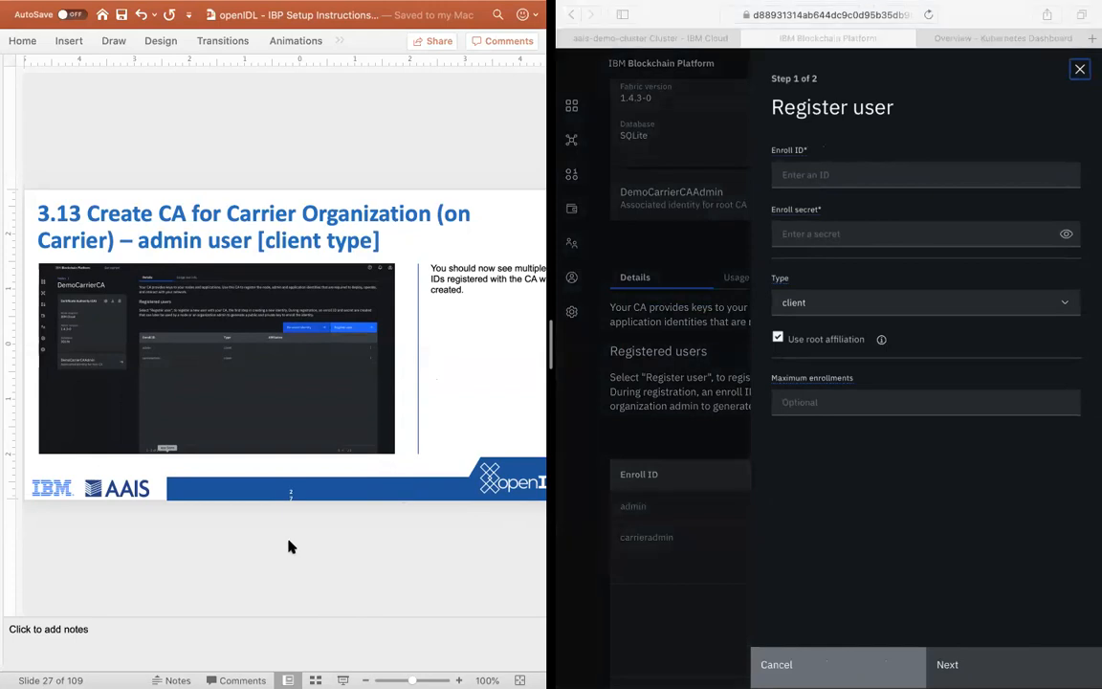
key("Down")
key("Down")
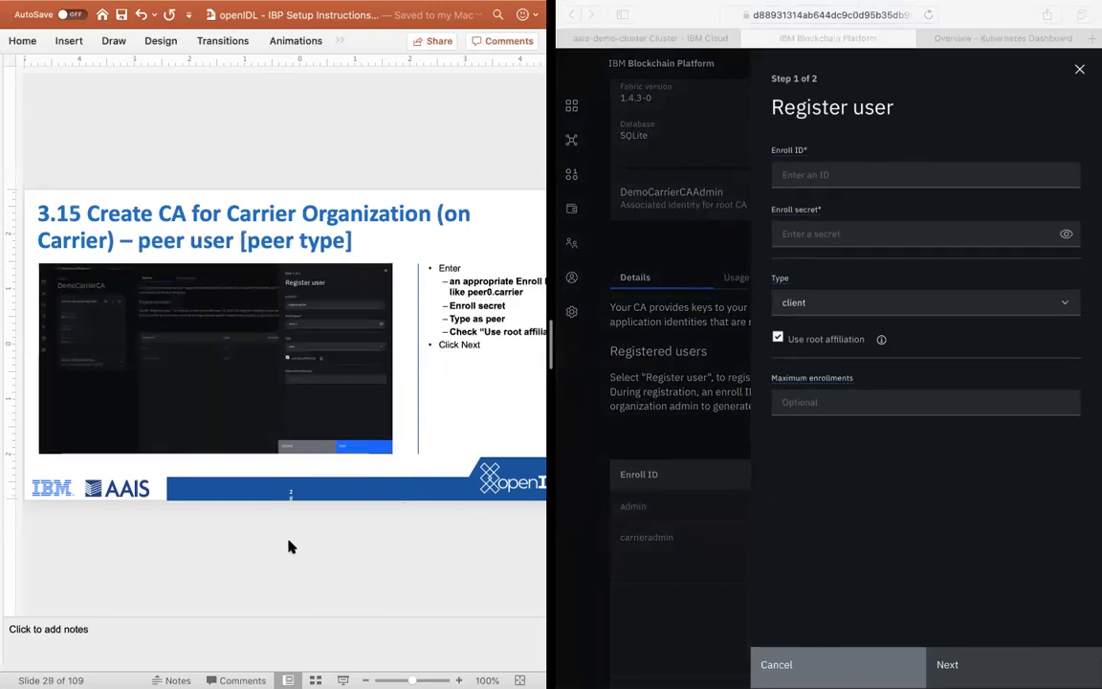
Step: Set the enroll ID of the carrier's peer user to peer0.carrier
left_click(813, 182)
left_click(808, 179)
type("p")
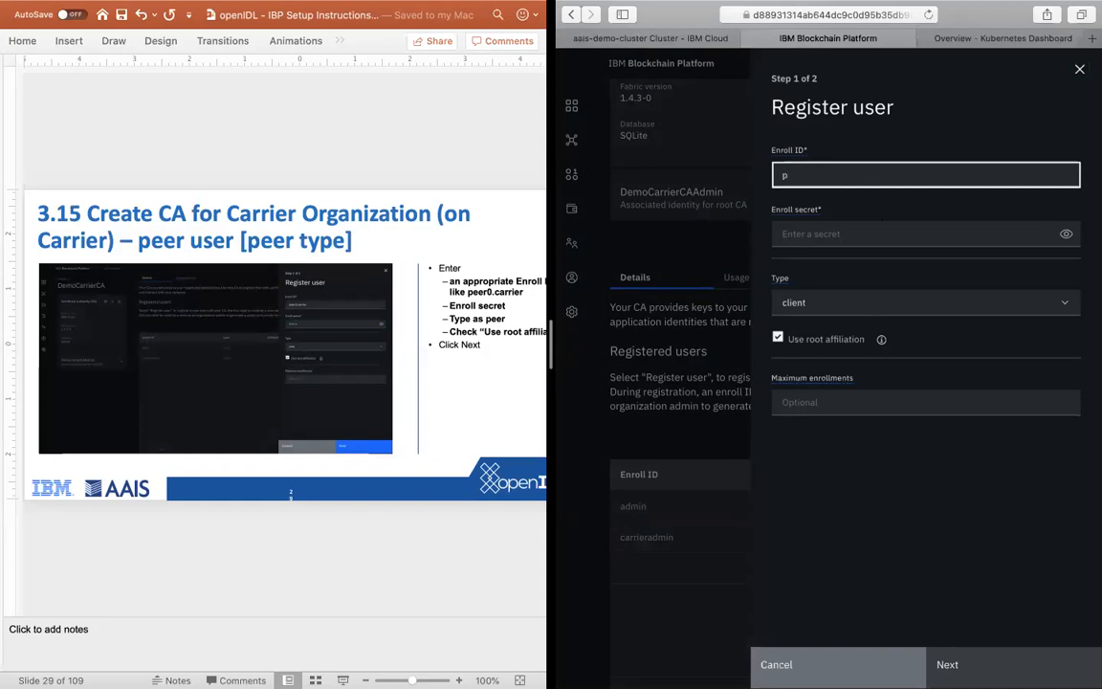
type("eer0.carrier")
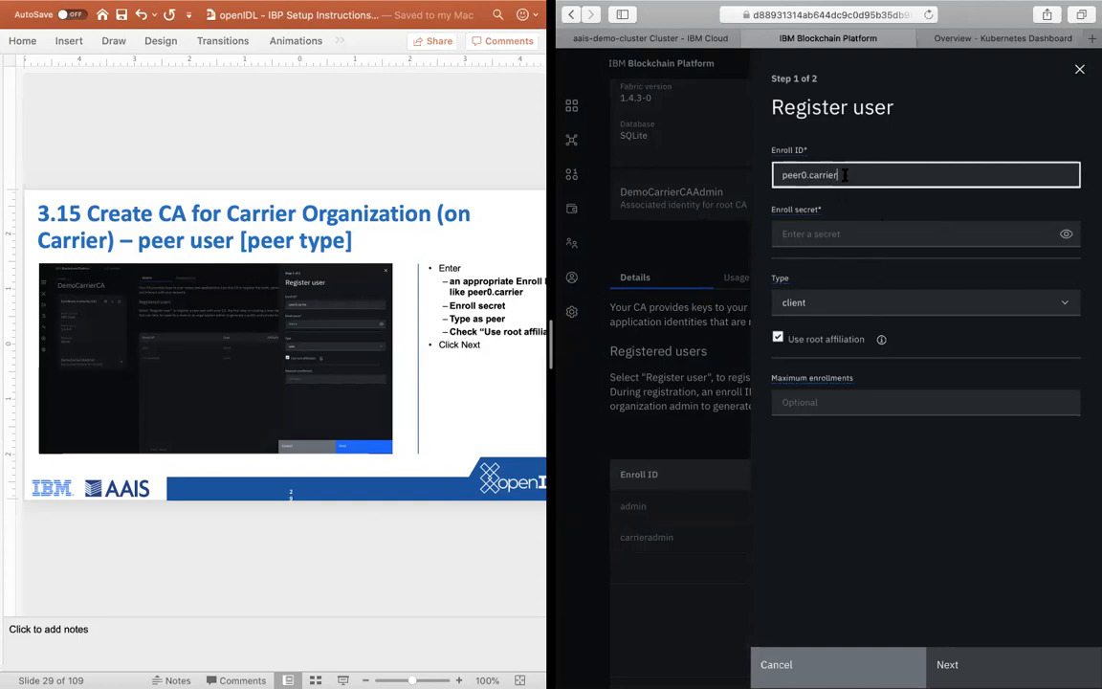
Step: Fill in the enroll secret for peer0.carrier and set the user type to peer
key("super+a")
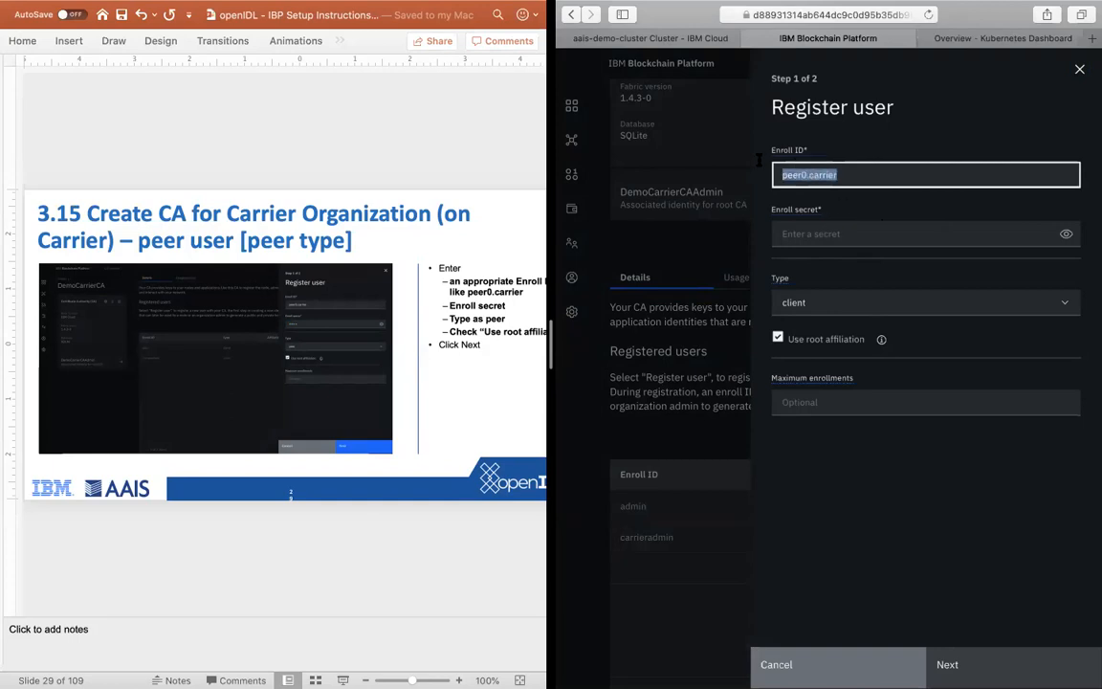
left_click(811, 238)
key("super+v")
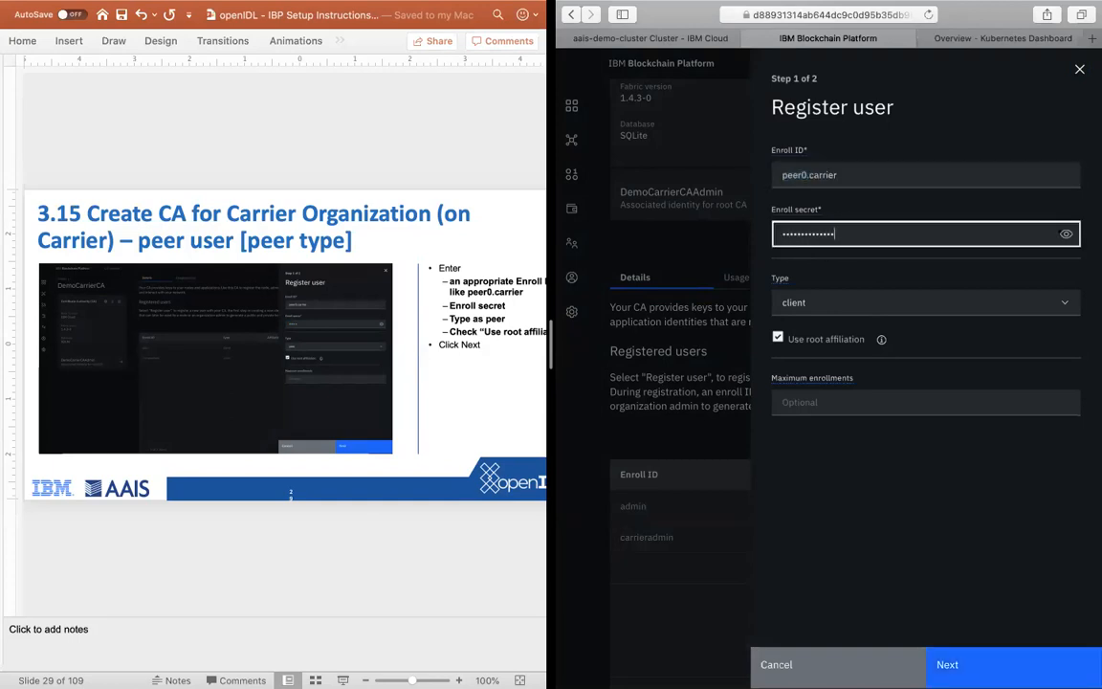
left_click(824, 302)
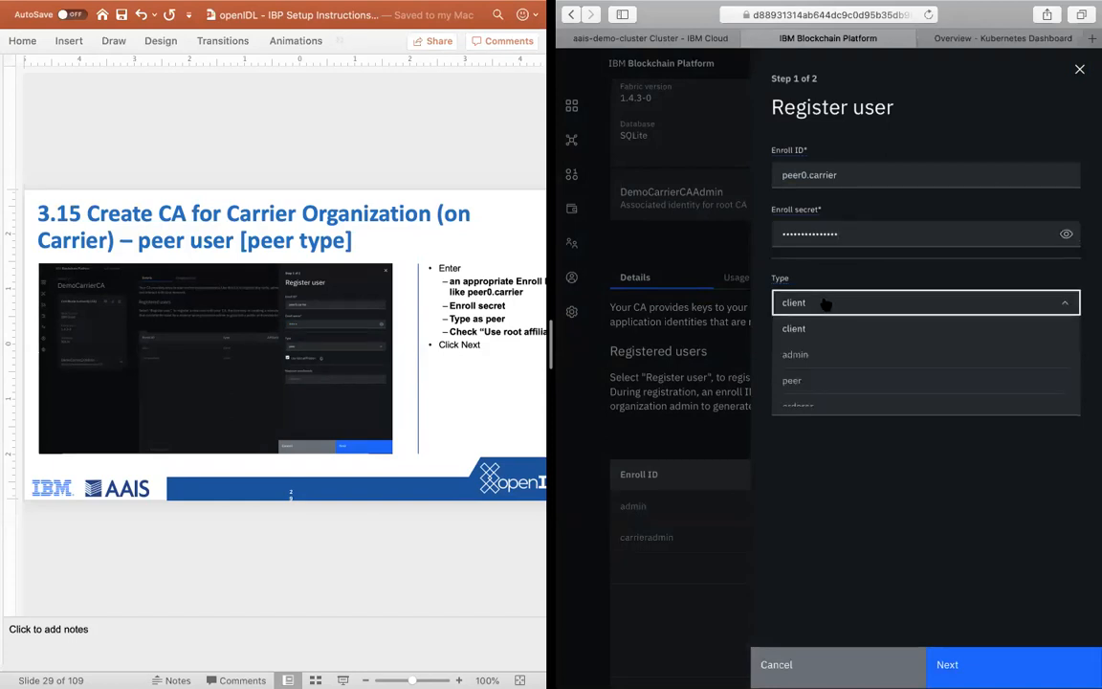
left_click(814, 387)
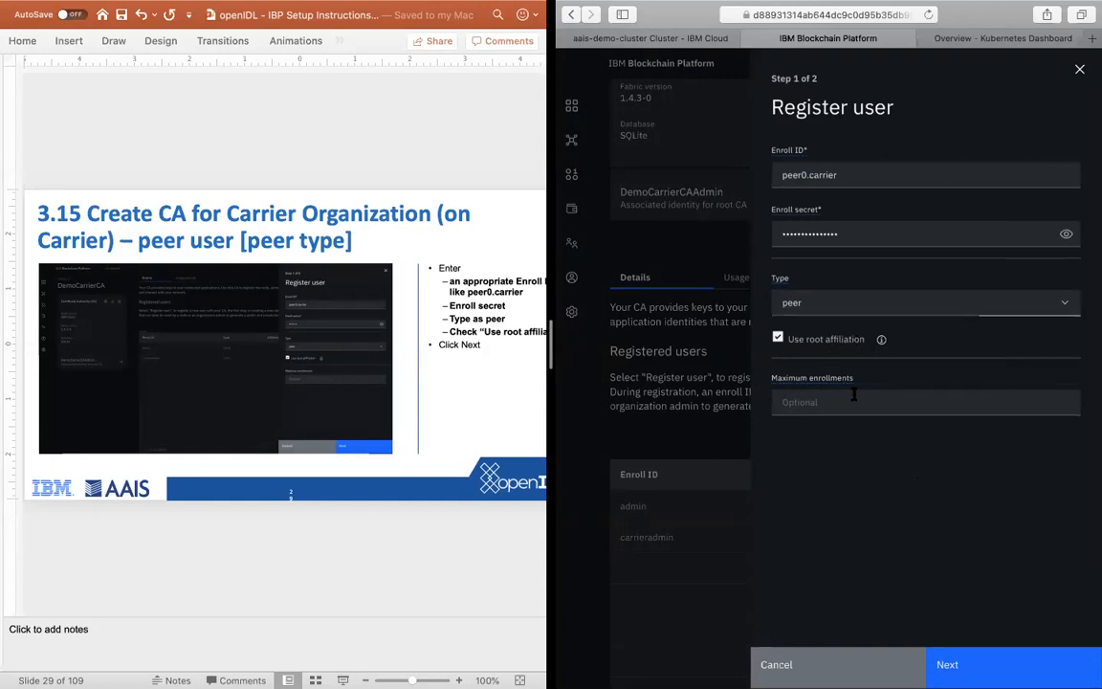
Step: Register peer0.carrier without adding attributes, and advance the instructions to slide 4.1 on creating the carrier MSP definition
left_click(965, 666)
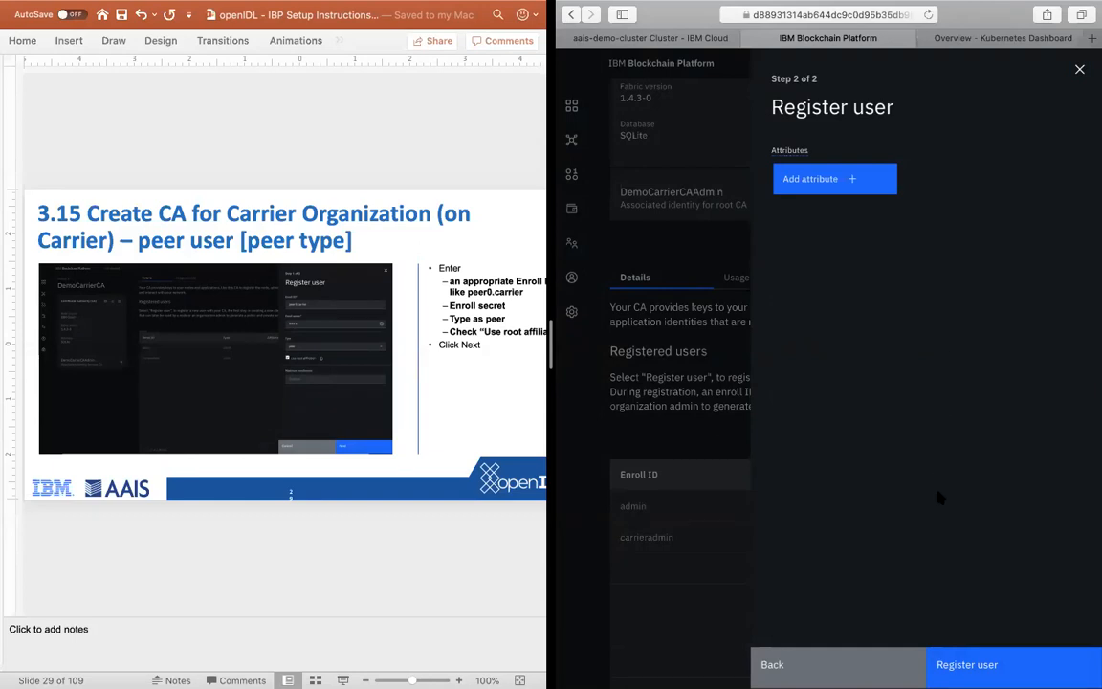
left_click(970, 667)
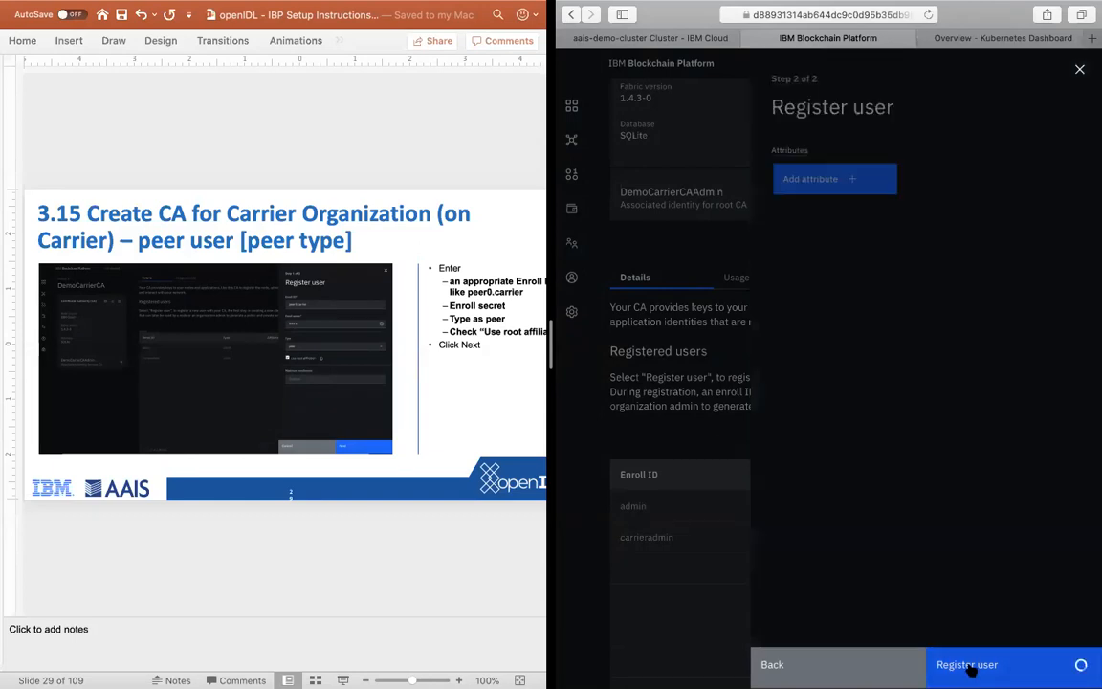
left_click(324, 559)
key("Down")
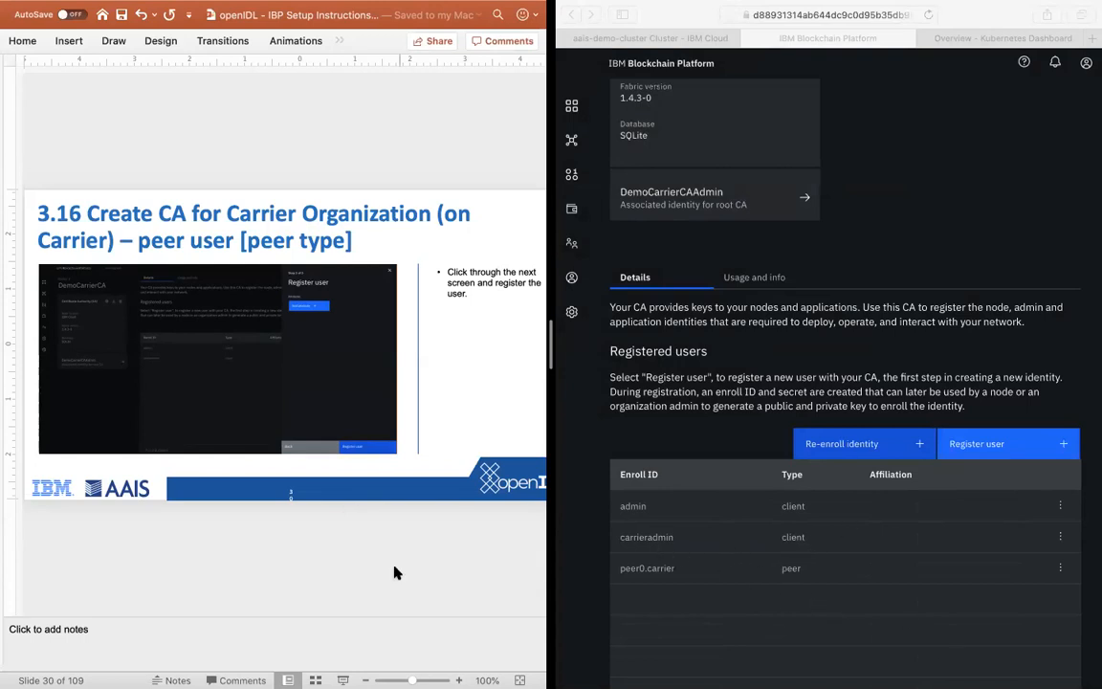
key("Down")
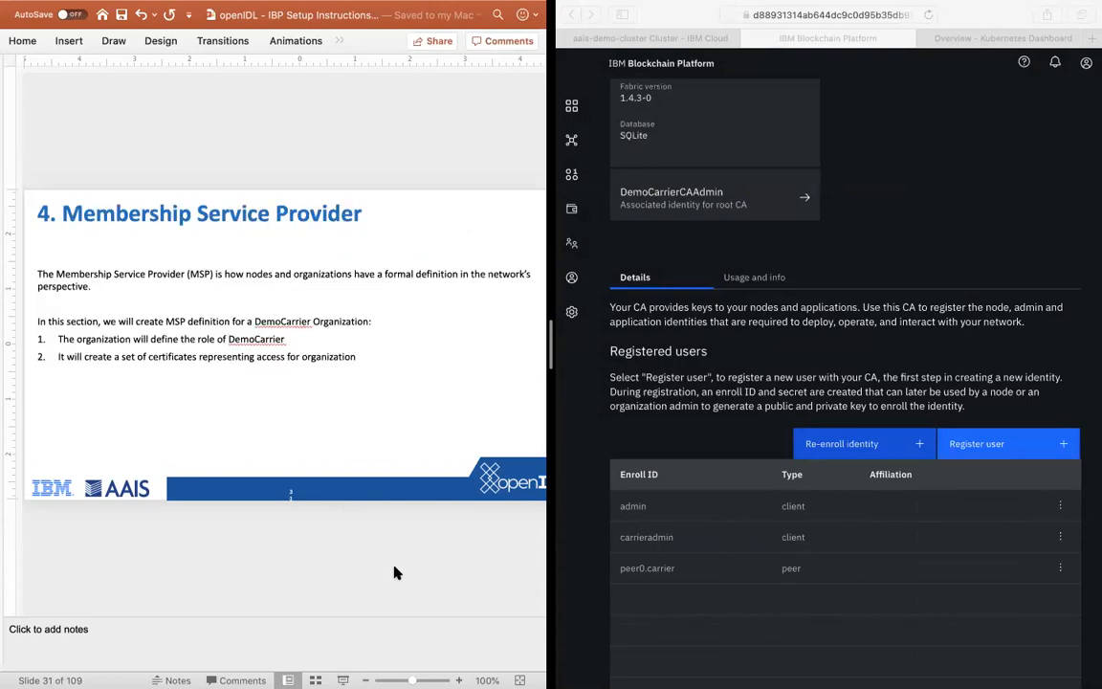
key("Down")
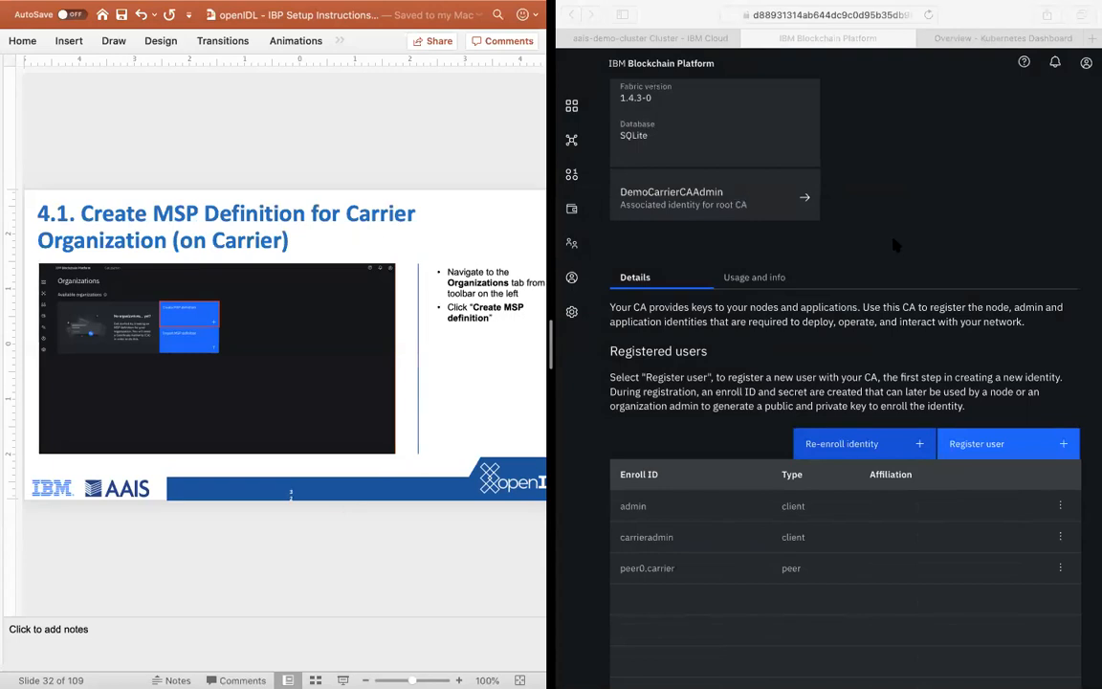
left_click(892, 245)
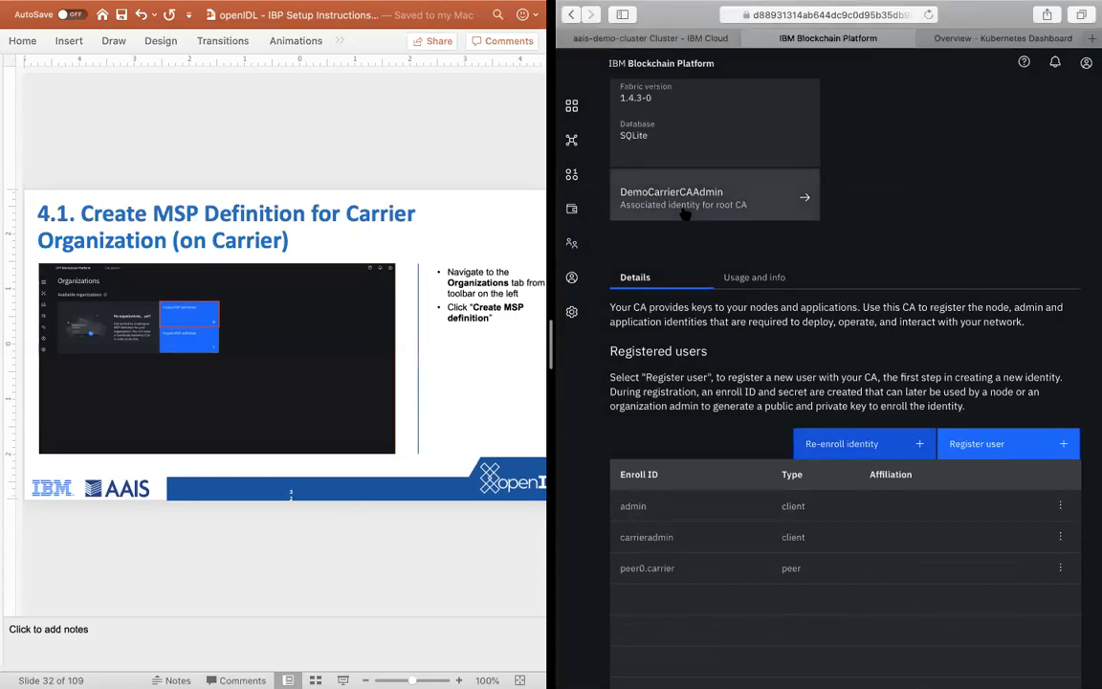
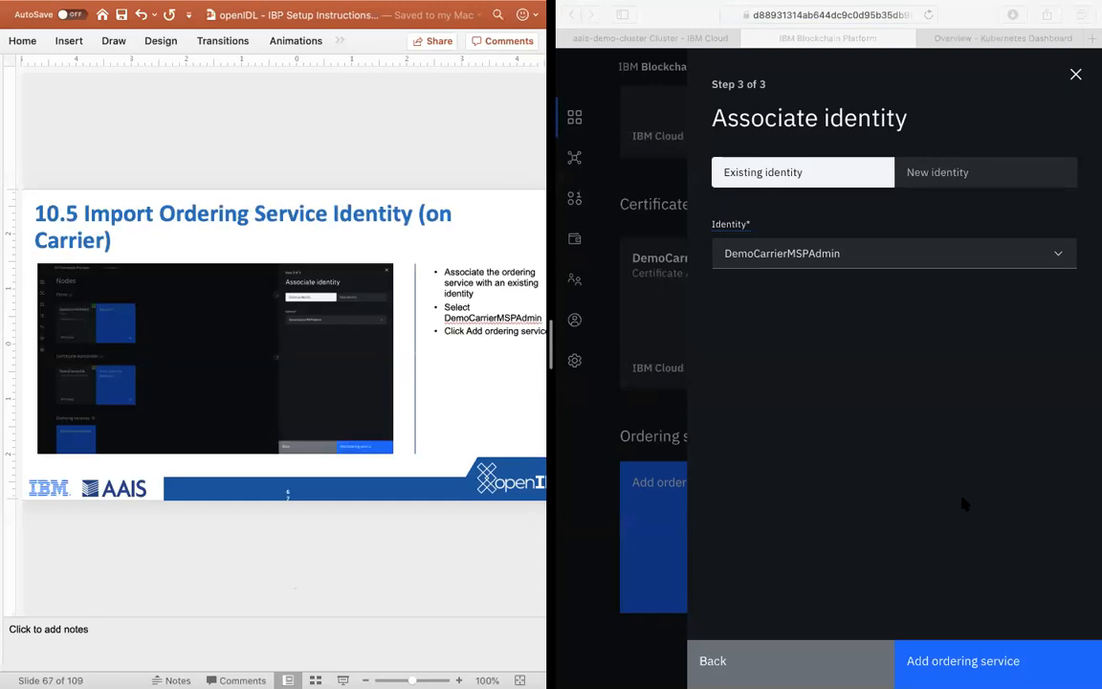
Step: Add the ordering service to the carrier console using the DemoCarrierMSPAdmin identity, and advance the instructions to slide 11.1 on creating the bilateral channel
left_click(963, 661)
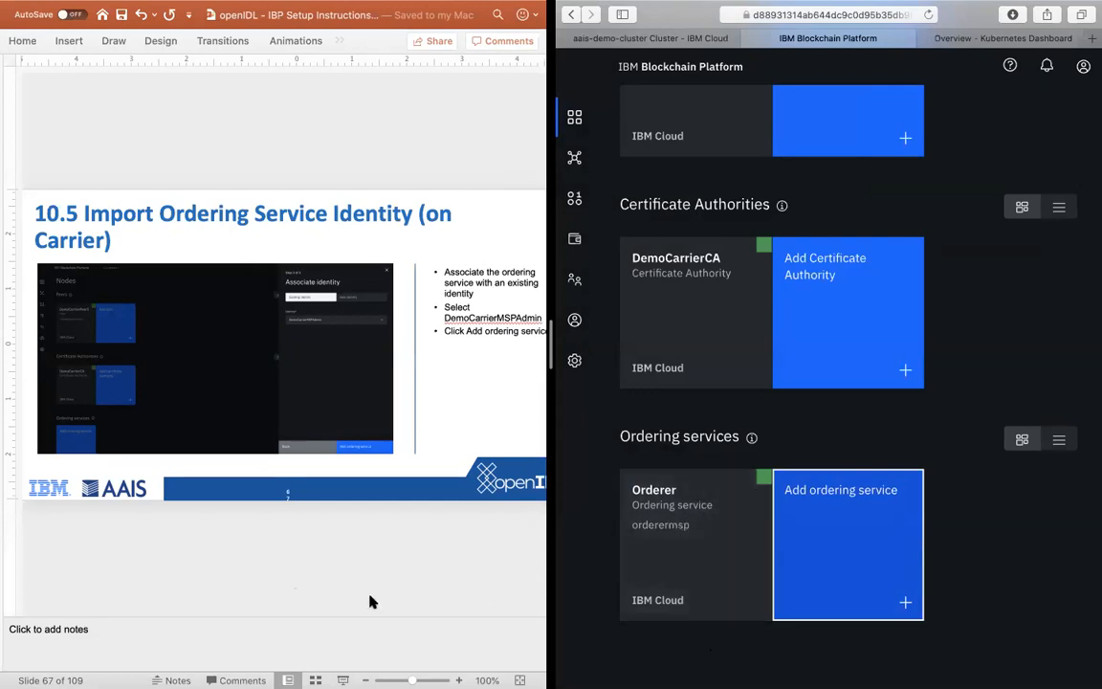
left_click(307, 582)
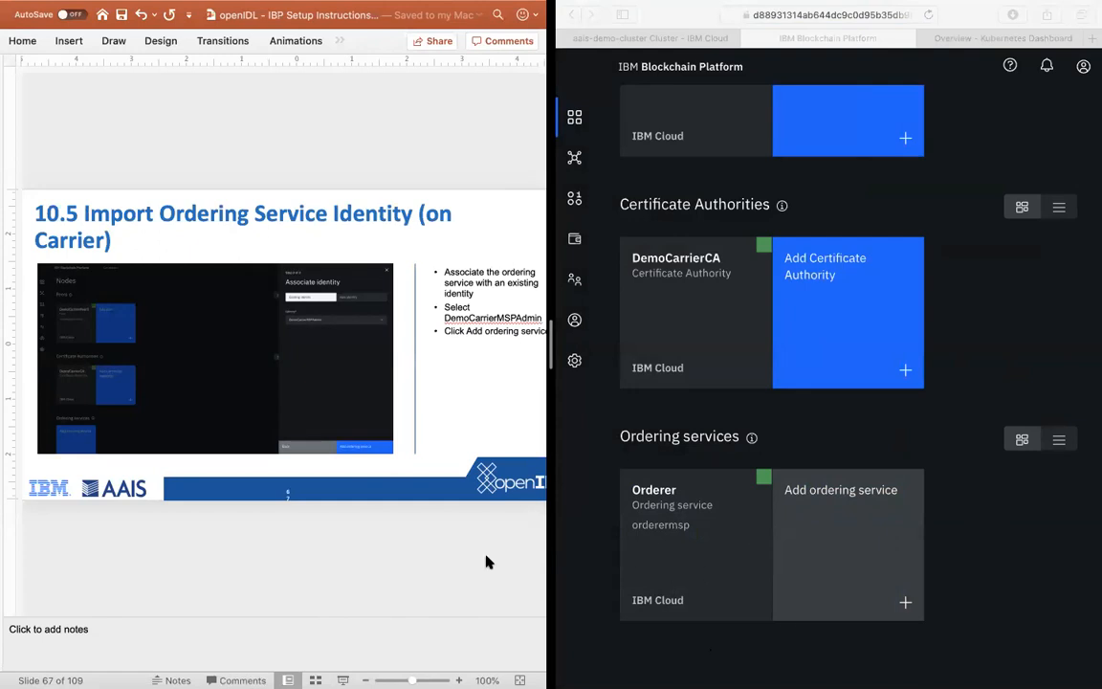
key("Down")
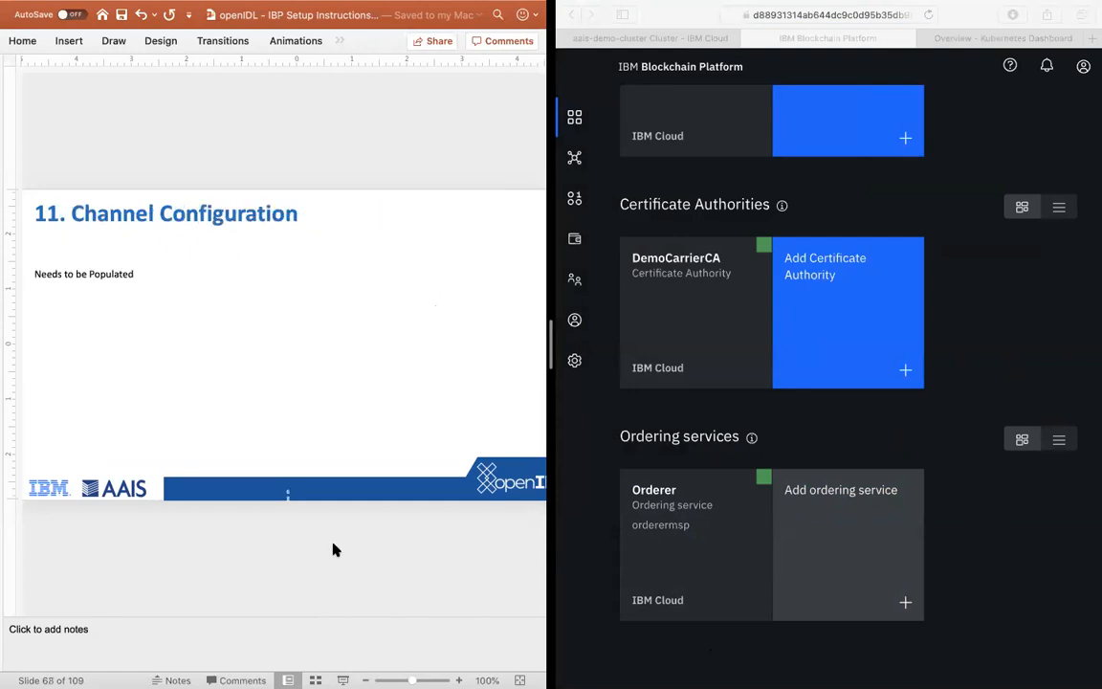
key("Down")
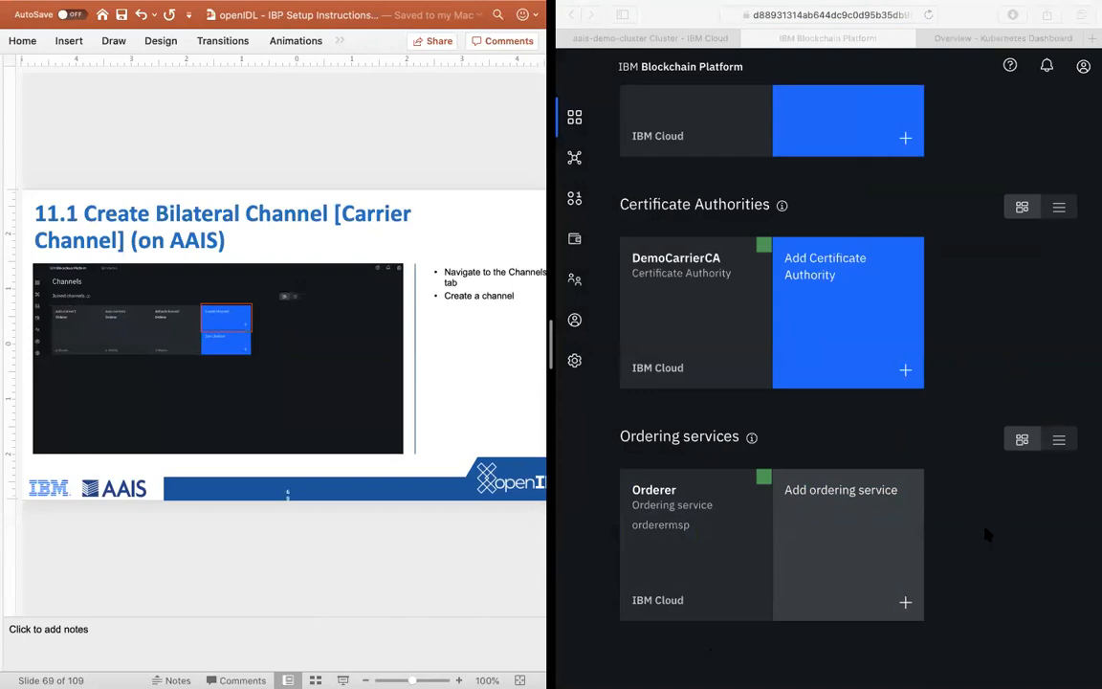
left_click(783, 535)
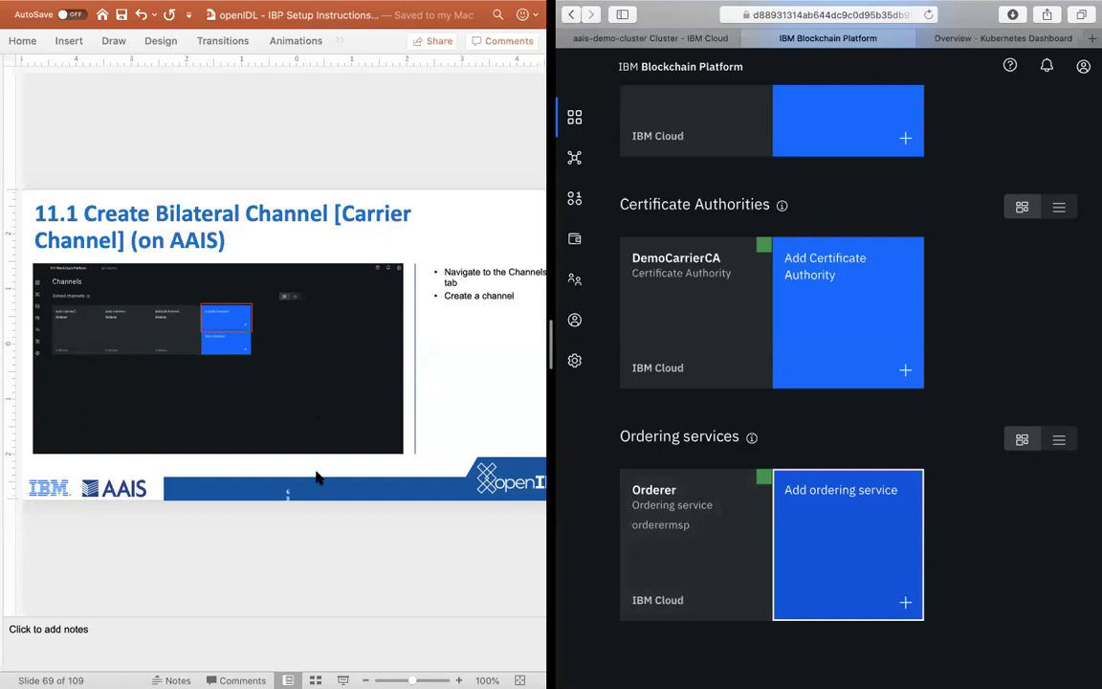
Step: Take Safari out of the split view it shares with the PowerPoint instructions
key("ctrl+Up")
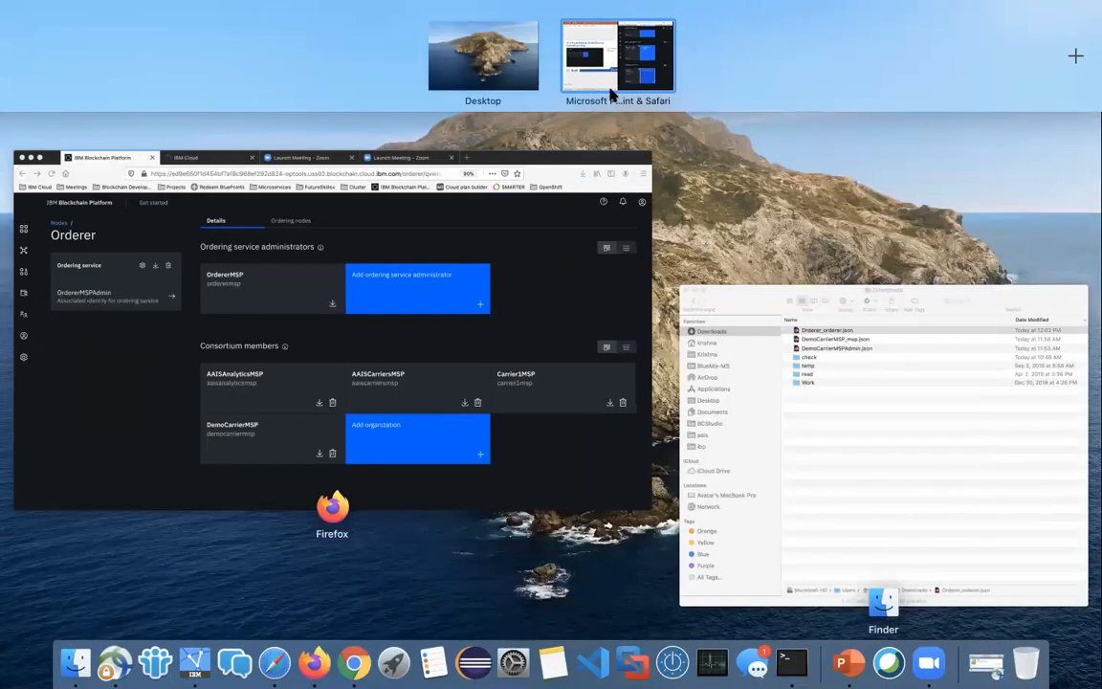
mouse_move(599, 82)
left_click(599, 82)
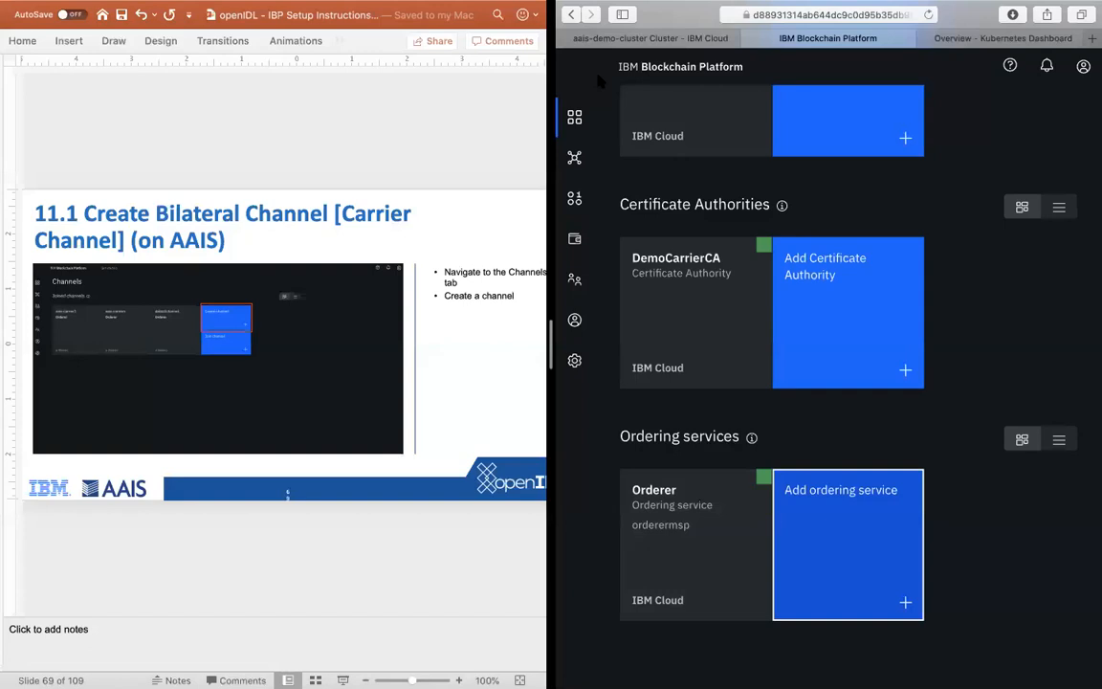
key("ctrl+Up")
left_click_drag(596, 99, 659, 363)
left_click_drag(595, 490, 629, 50)
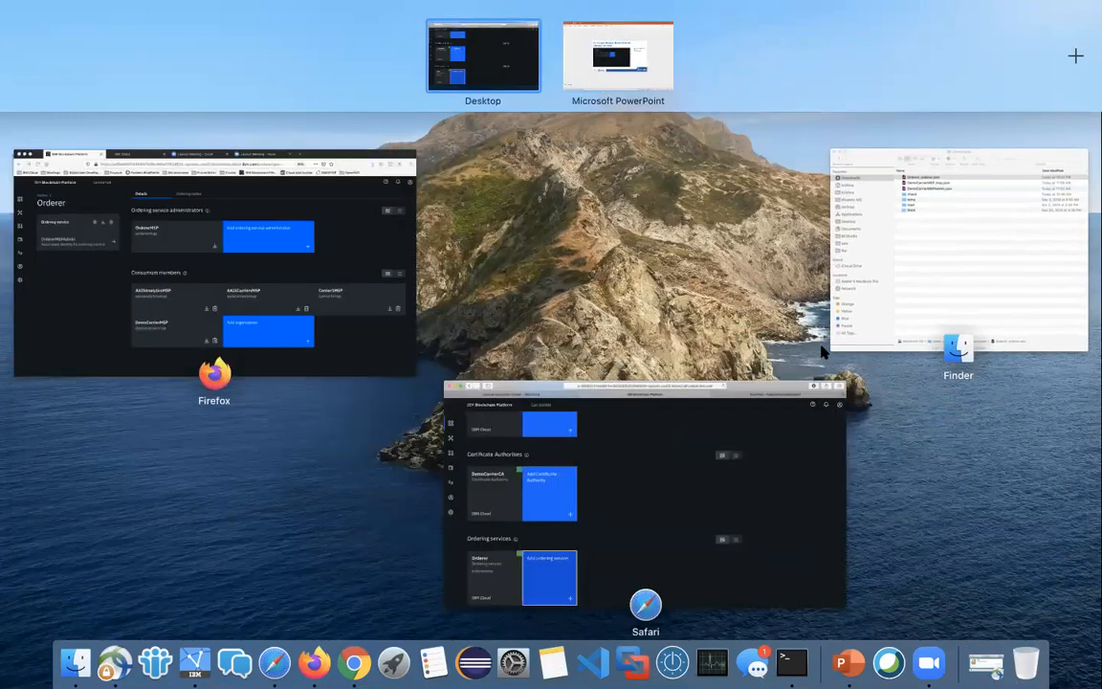
left_click_drag(54, 313, 617, 74)
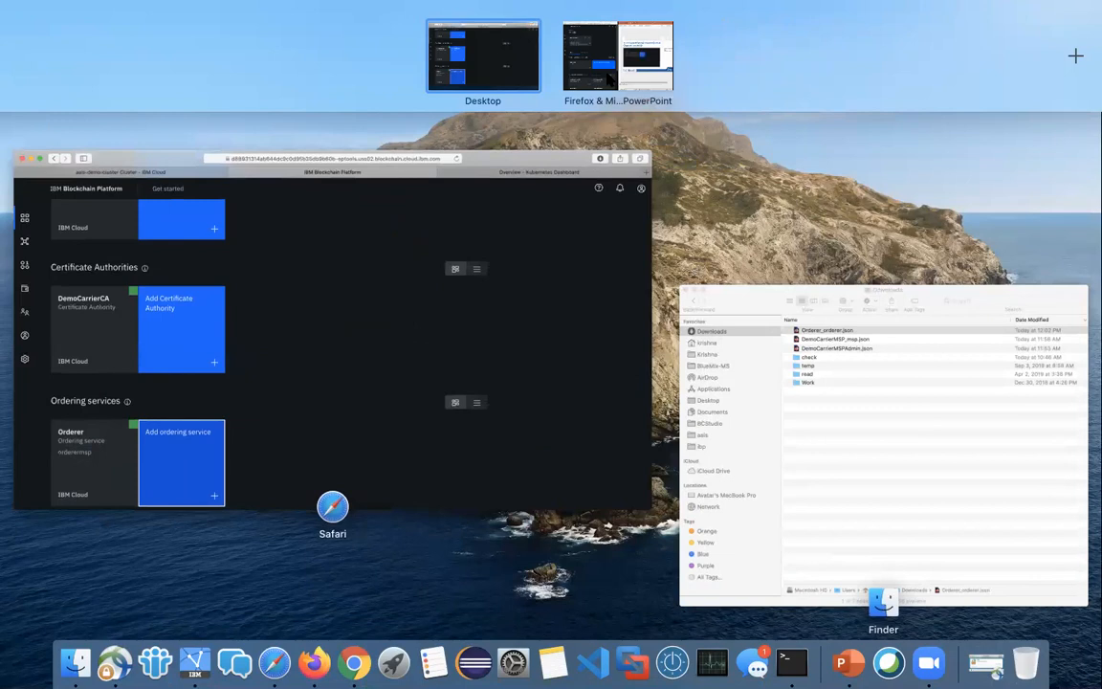
mouse_move(605, 76)
mouse_move(636, 62)
left_mouse_down()
mouse_move(659, 64)
mouse_move(640, 62)
left_mouse_up()
left_click_drag(635, 62, 727, 182)
left_click_drag(638, 427, 627, 55)
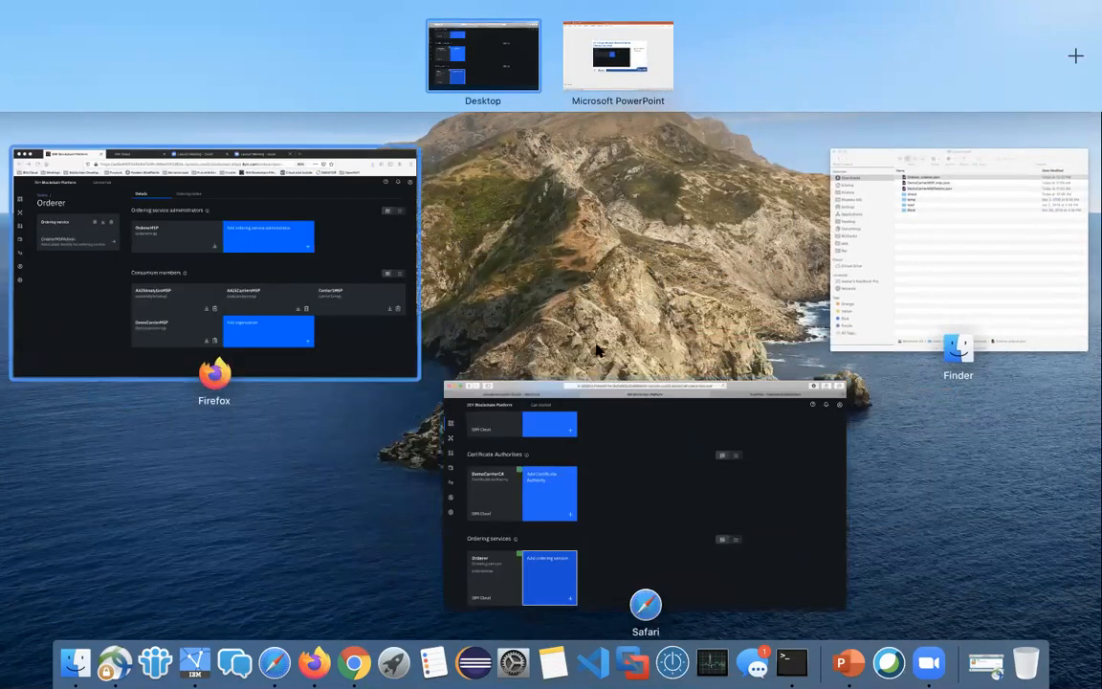
Step: Pair the Firefox window holding the AAIS console with the PowerPoint instructions in split view and switch to Firefox
left_click_drag(72, 279, 618, 55)
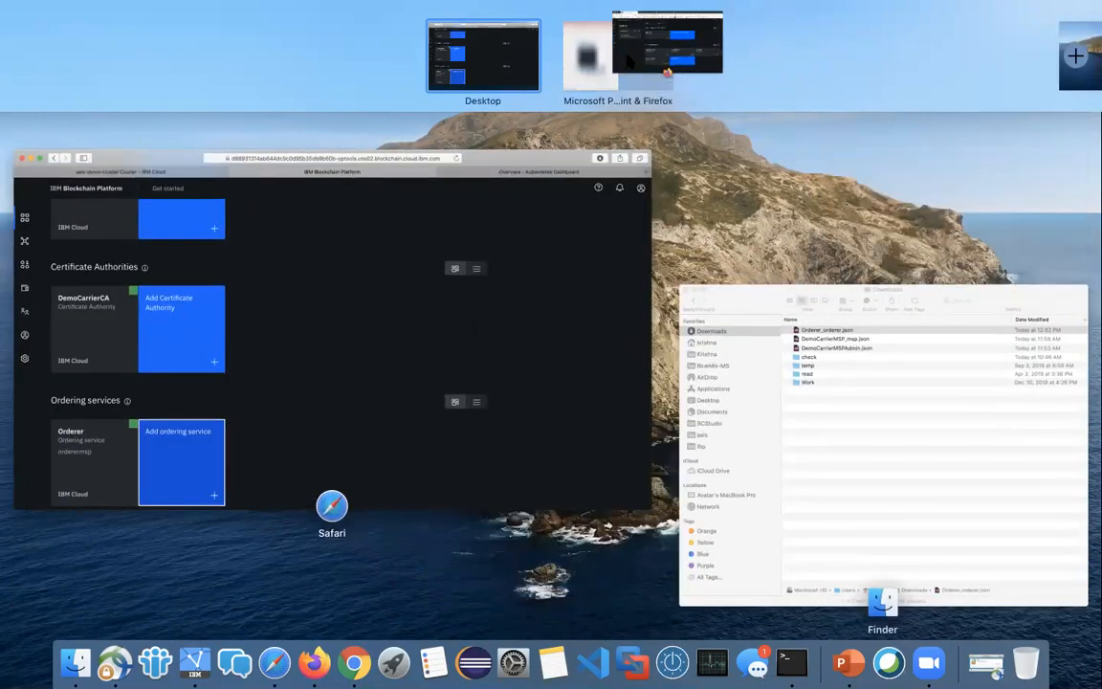
left_click(618, 55)
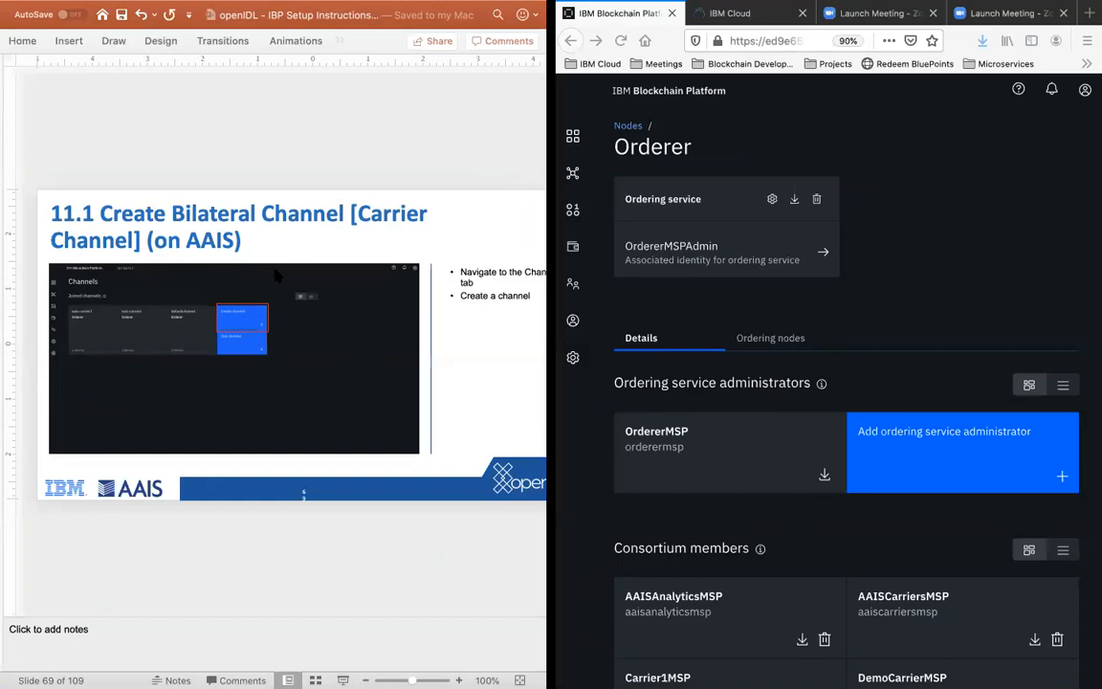
left_click(878, 236)
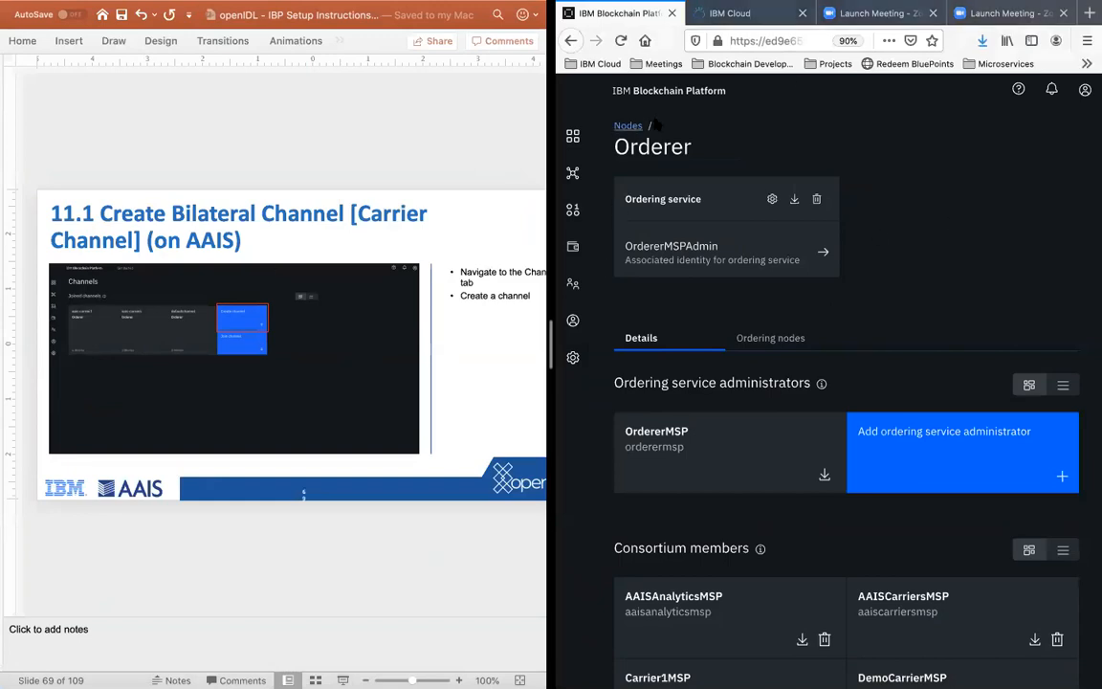
Step: Open the channel creation form in the AAIS console and advance the instructions to slide 11.2
left_click(573, 175)
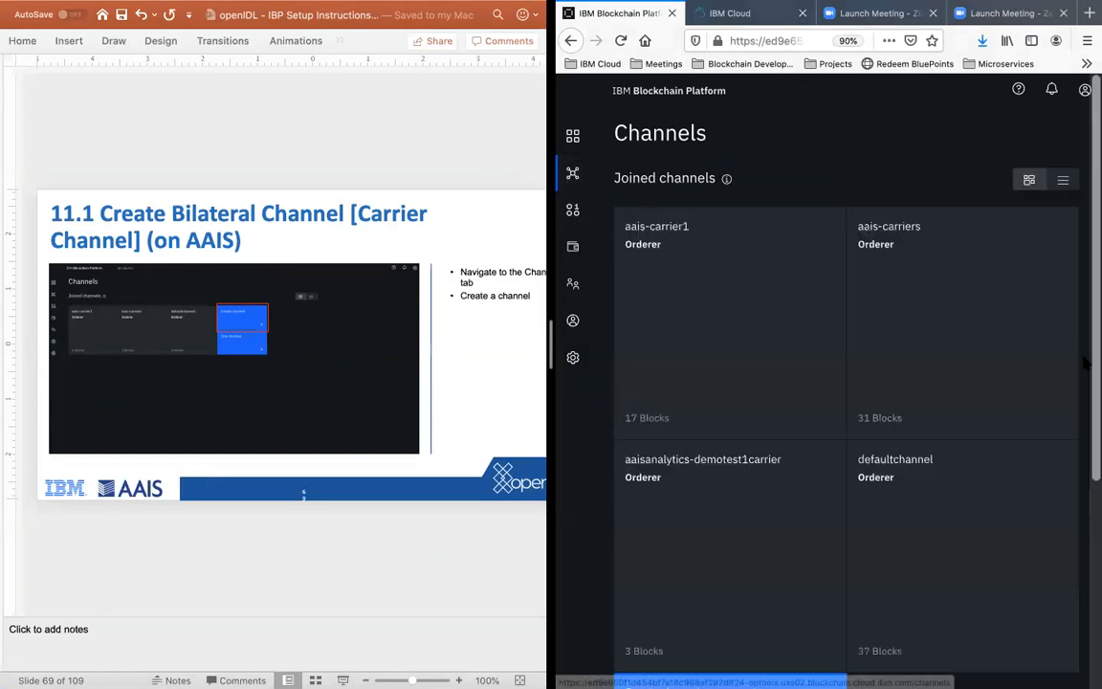
scroll(808, 377, "down", 5)
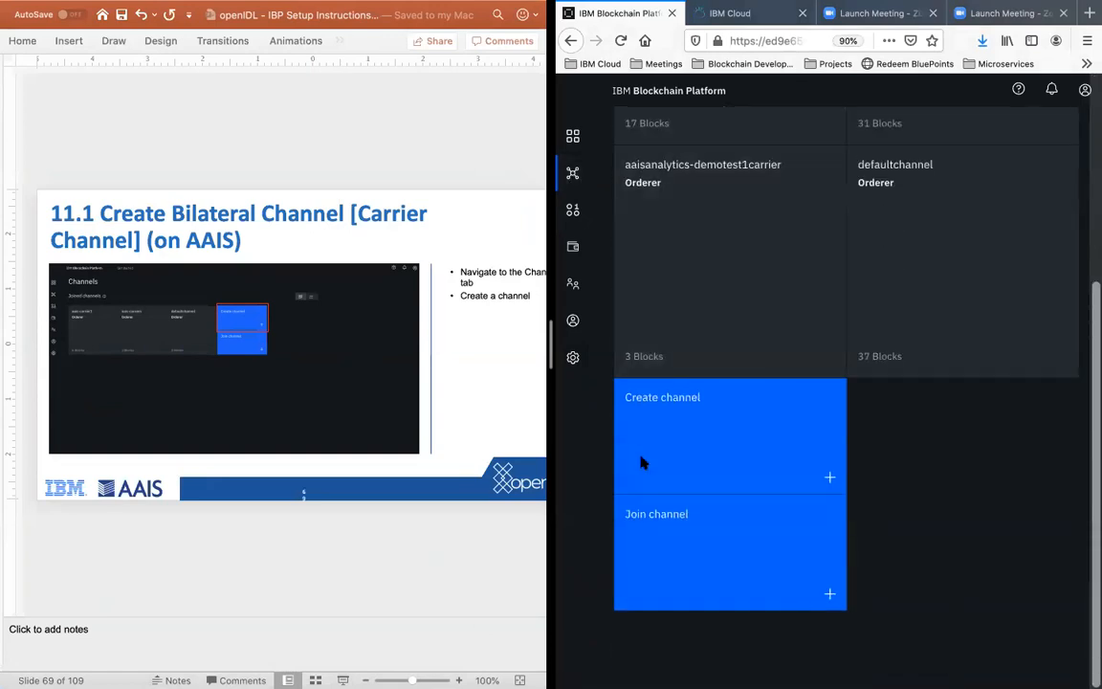
left_click(743, 413)
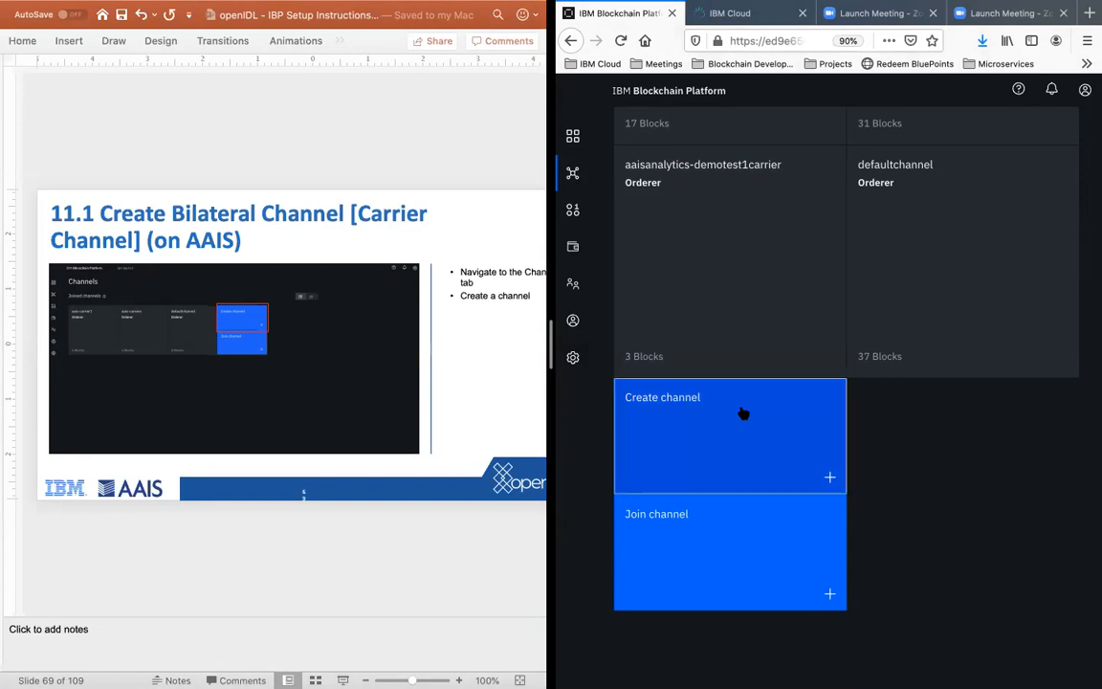
left_click(255, 562)
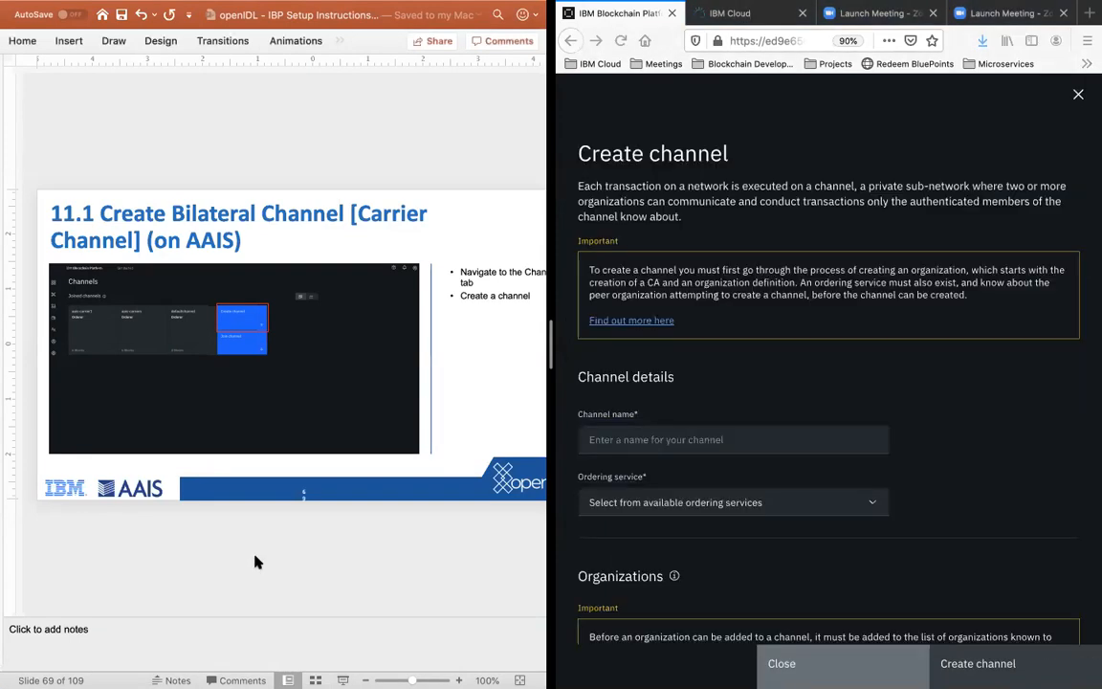
key("Down")
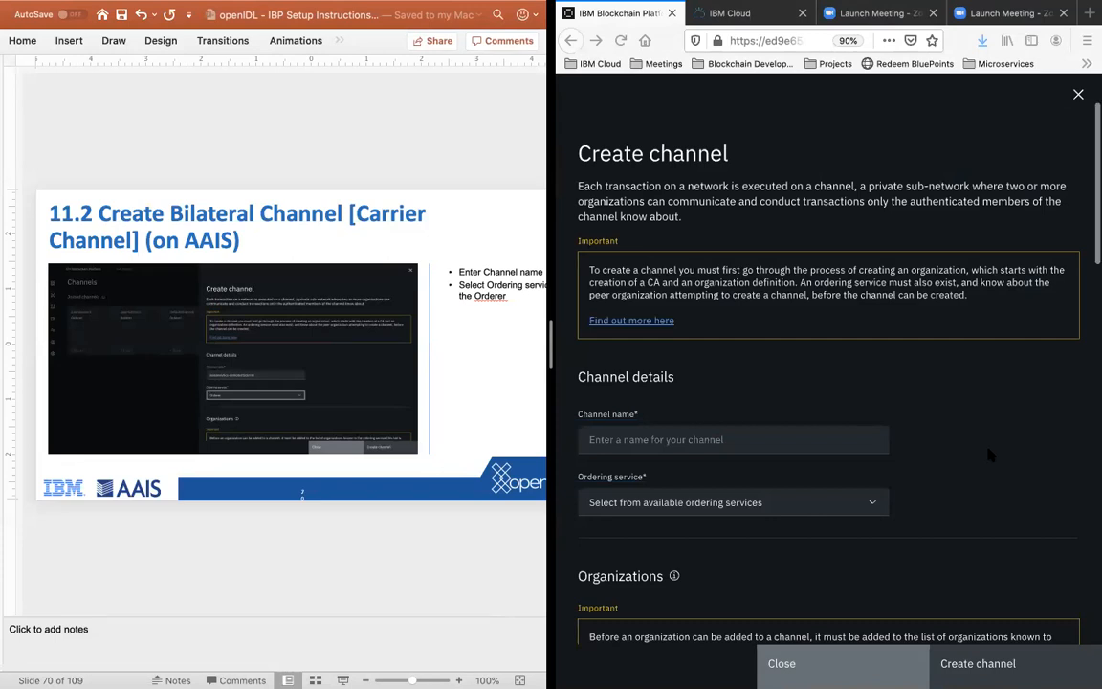
Step: Name the new channel aais-democarrier and choose Orderer as its ordering service
scroll(835, 383, "down", 1)
scroll(835, 384, "up", 1)
left_click(623, 444)
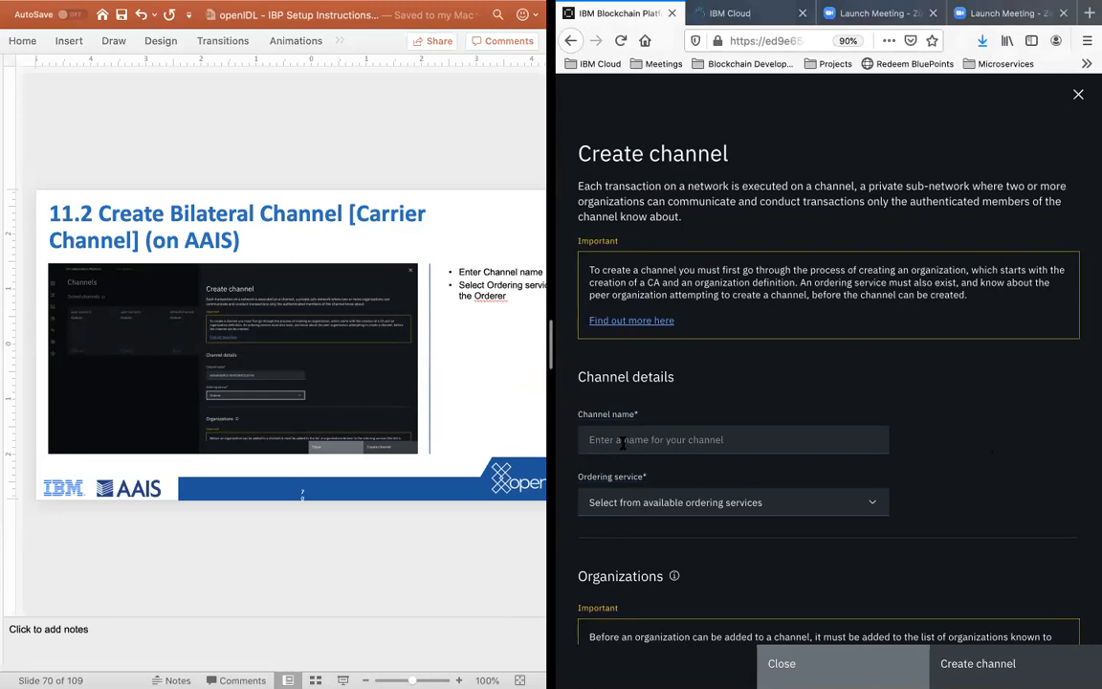
type("aais-")
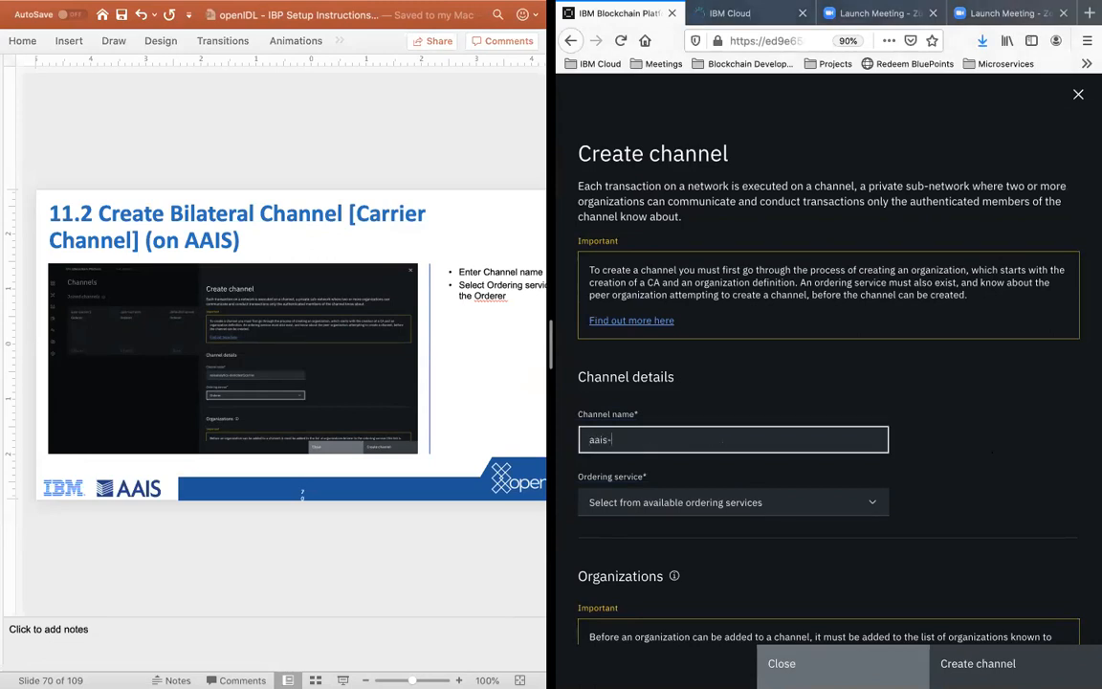
type("democarrier")
left_click(672, 507)
left_click(627, 527)
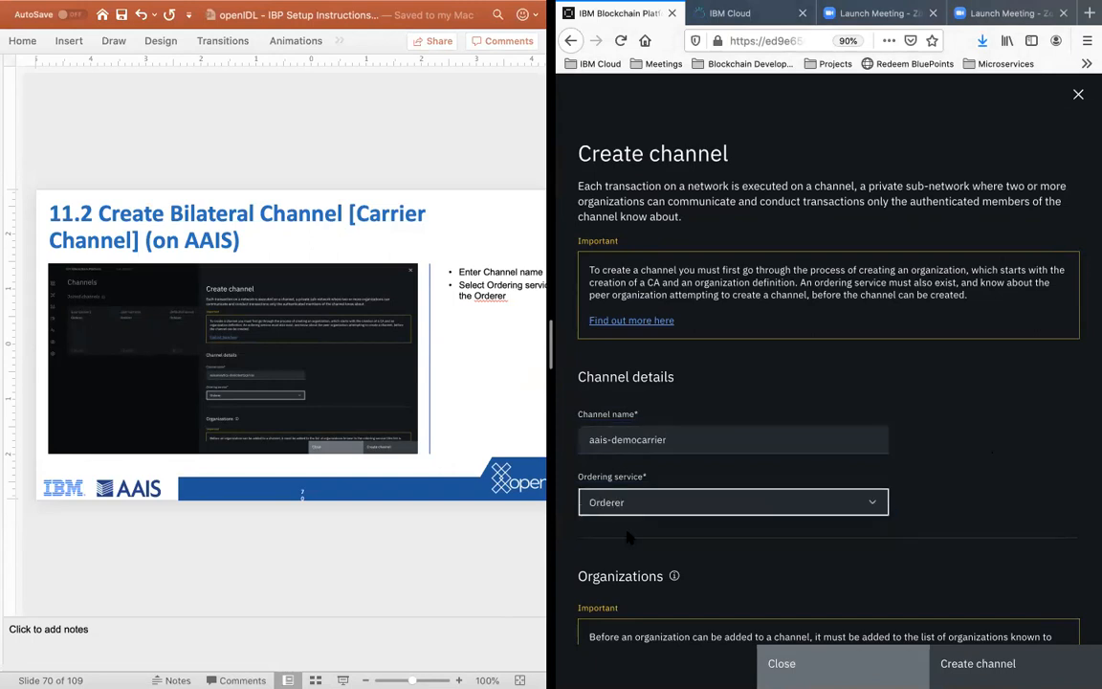
Step: Advance the instructions to slide 11.3 and add AAISAnalyticsMSP (aaisanalyticsmsp) as a member of the new channel
scroll(1001, 519, "down", 3)
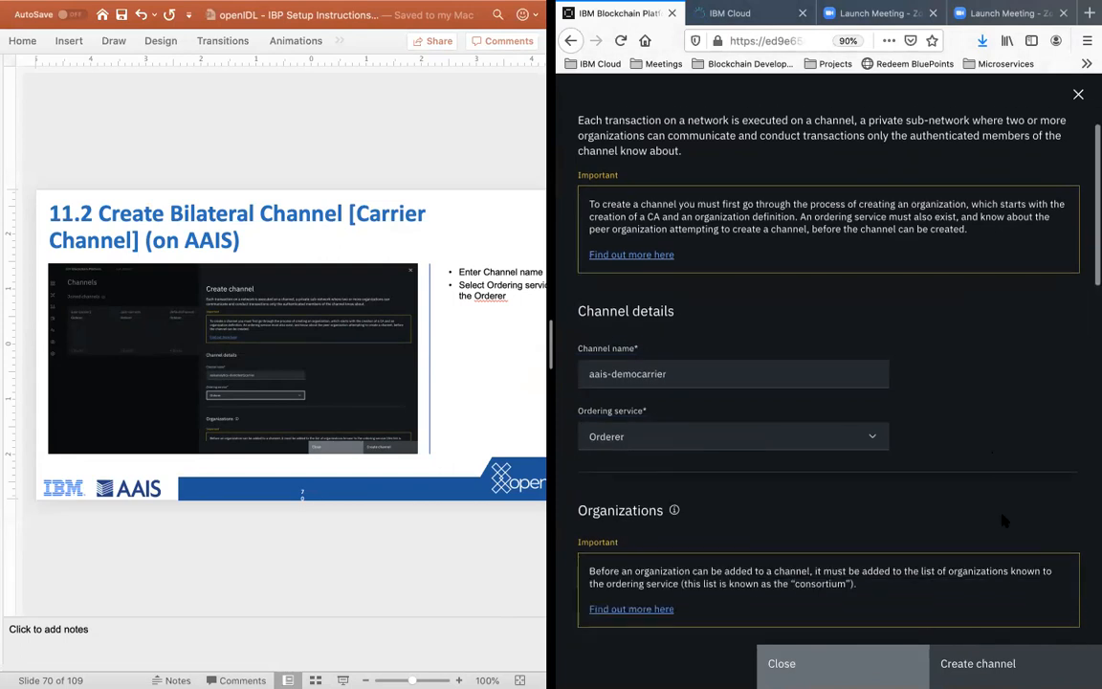
left_click(355, 531)
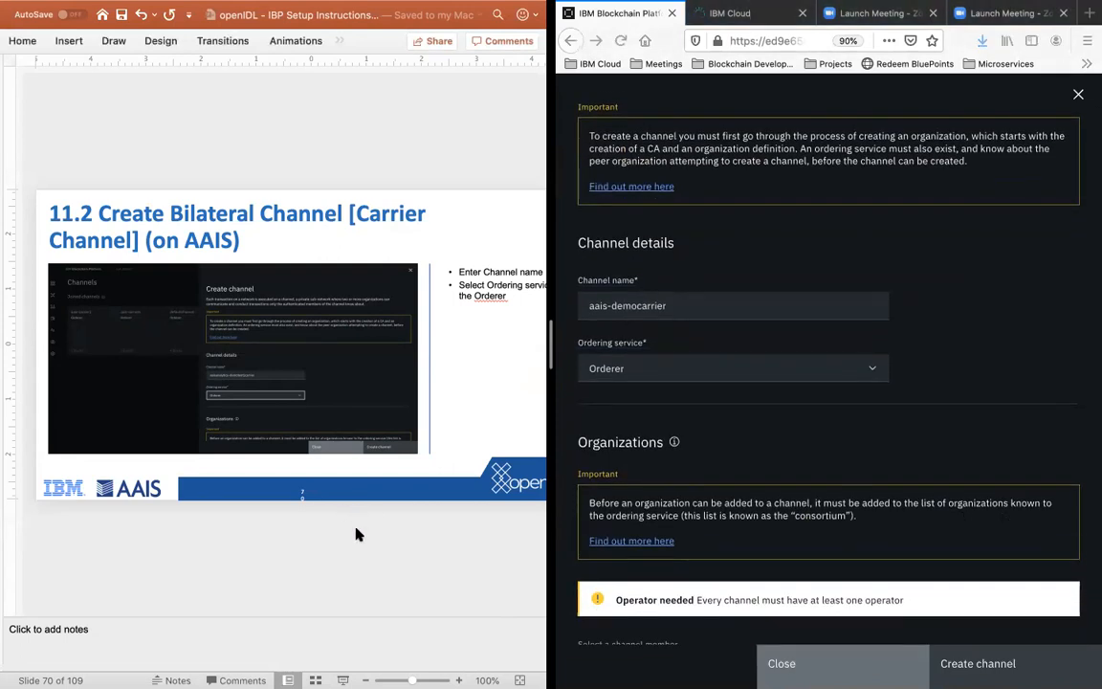
scroll(355, 532, "down", 2)
scroll(1003, 380, "down", 6)
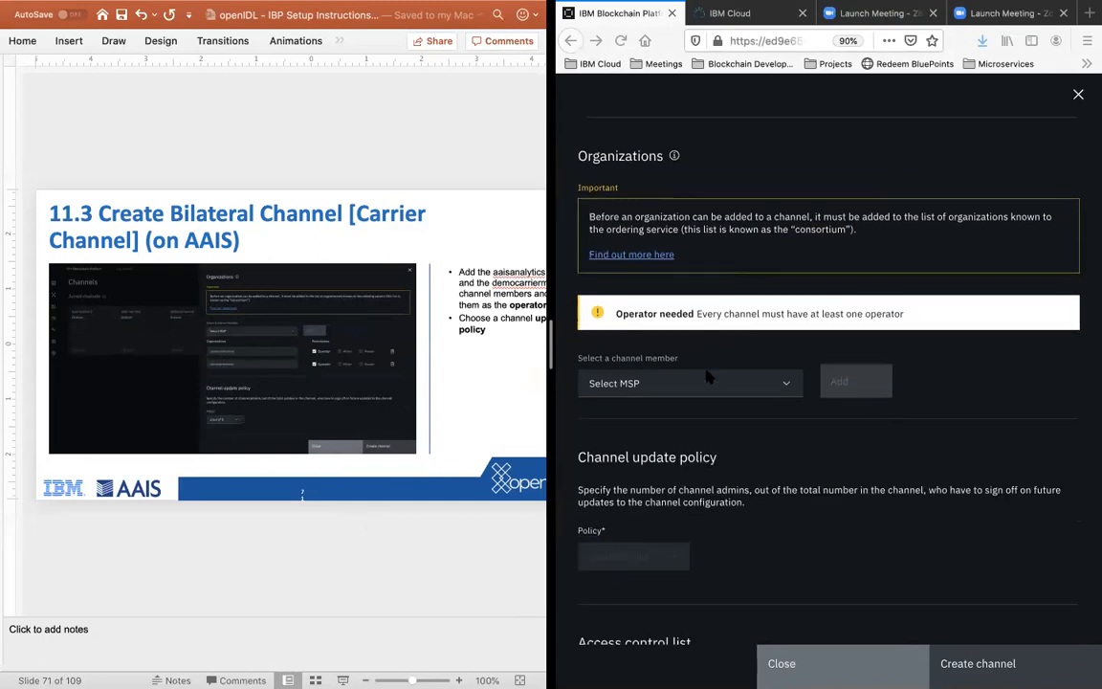
scroll(761, 369, "down", 8)
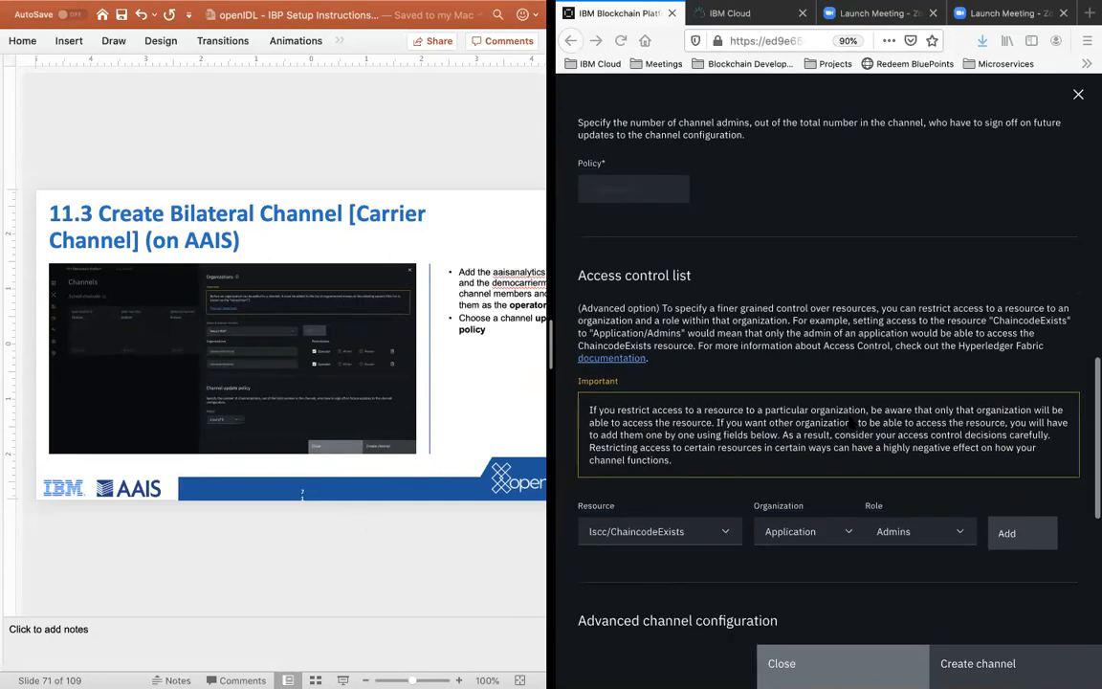
scroll(850, 422, "down", 4)
scroll(850, 422, "up", 10)
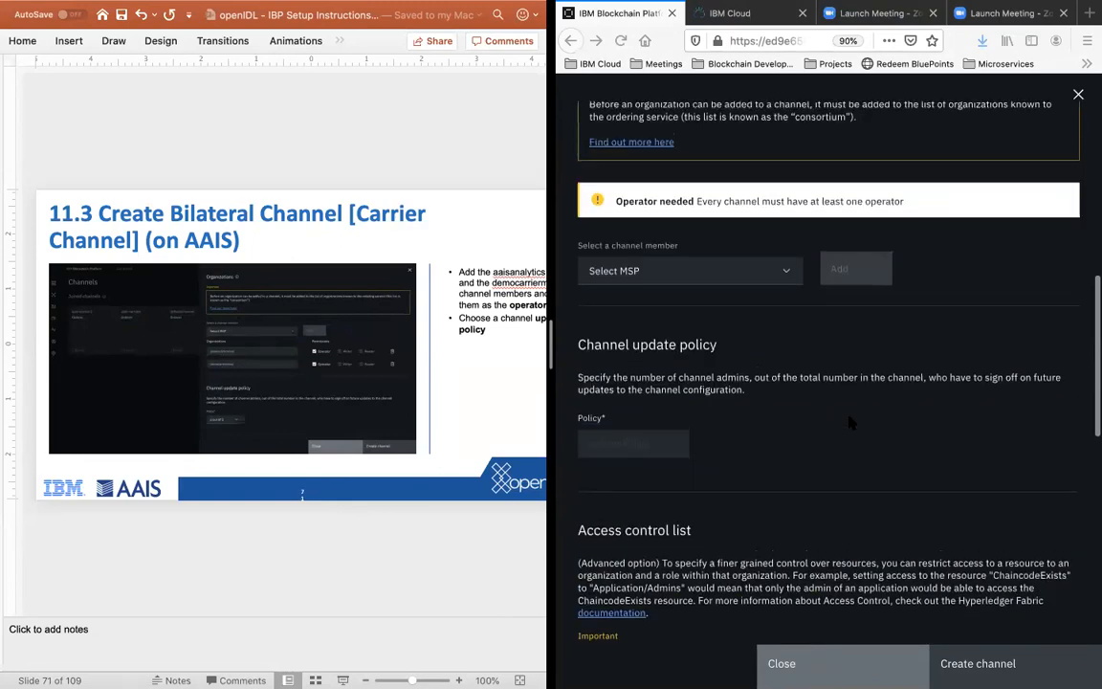
scroll(850, 422, "up", 1)
scroll(850, 422, "up", 1)
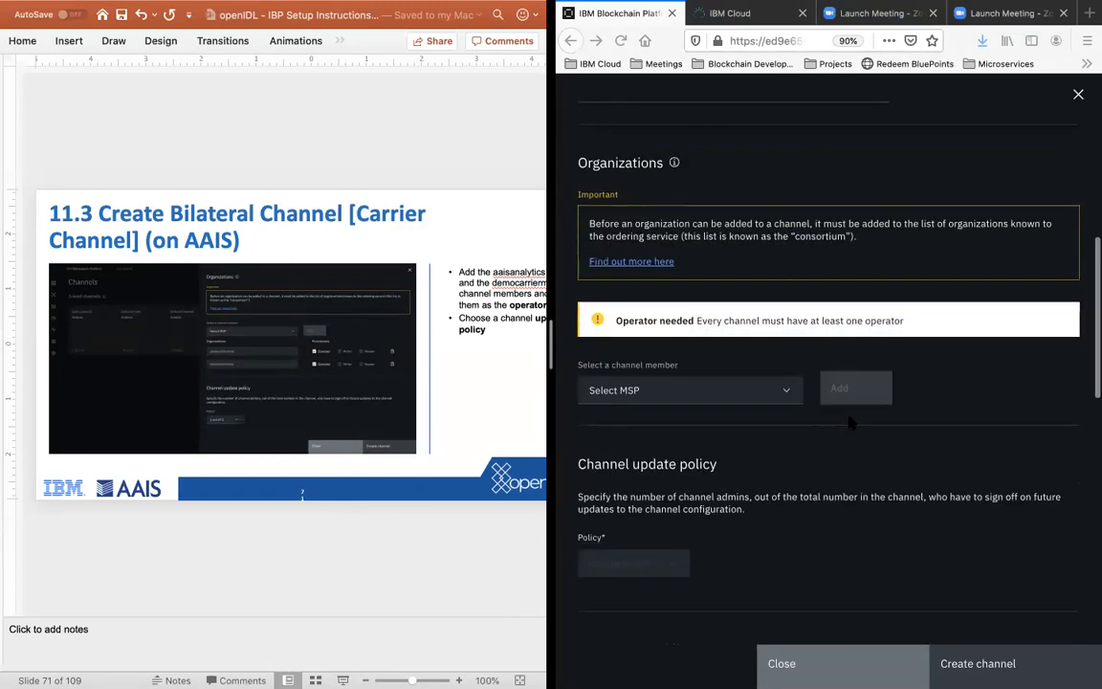
left_click(737, 394)
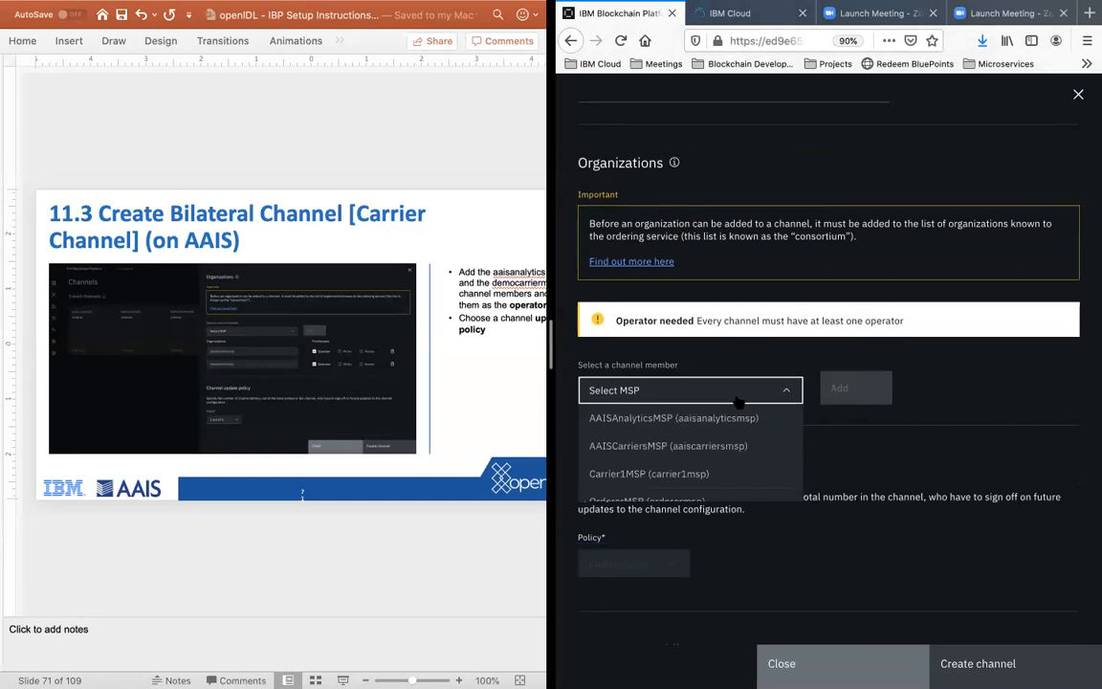
left_click(676, 420)
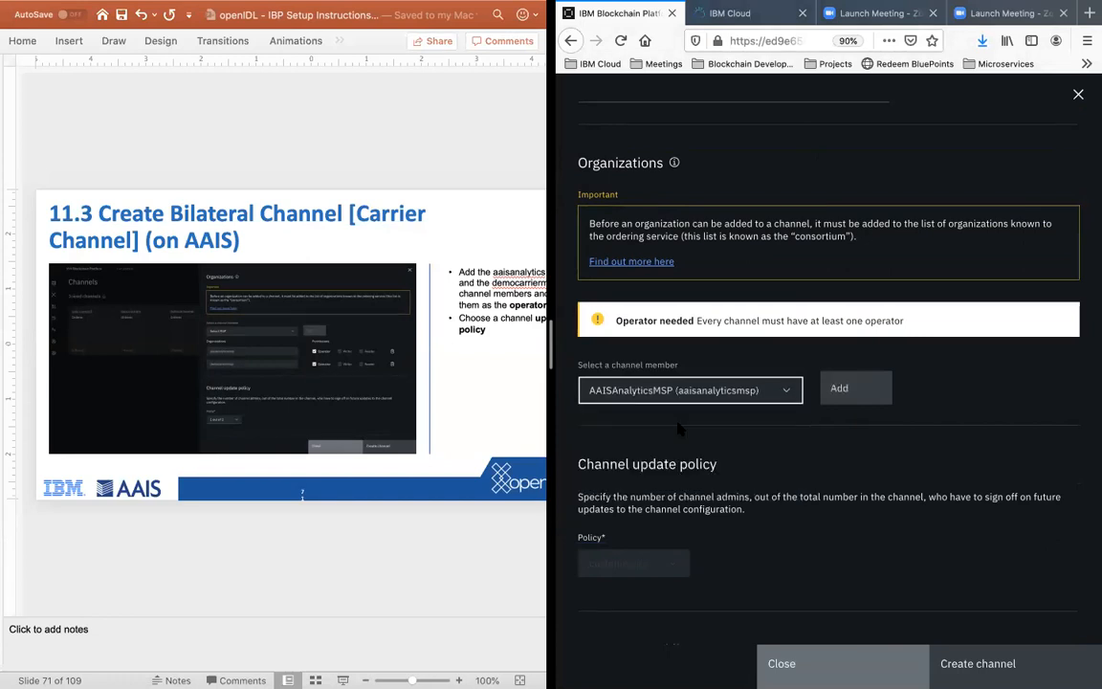
left_click(854, 386)
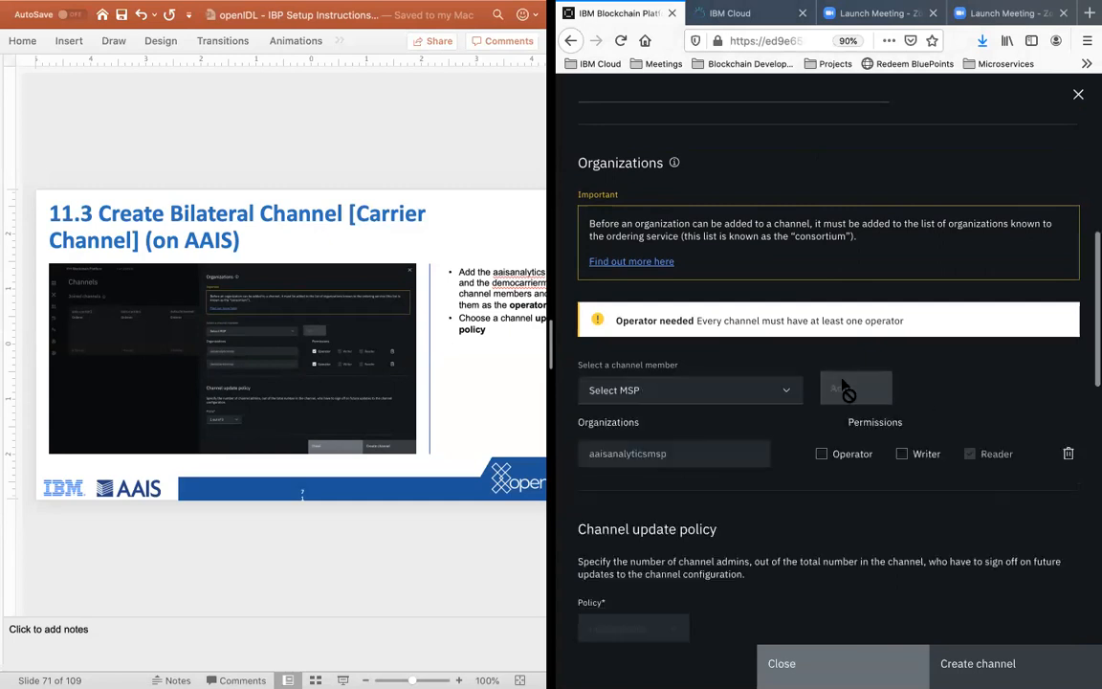
Step: Add DemoCarrierMSP (democarriermsp) as a second member of the channel
left_click(695, 397)
scroll(729, 456, "down", 1)
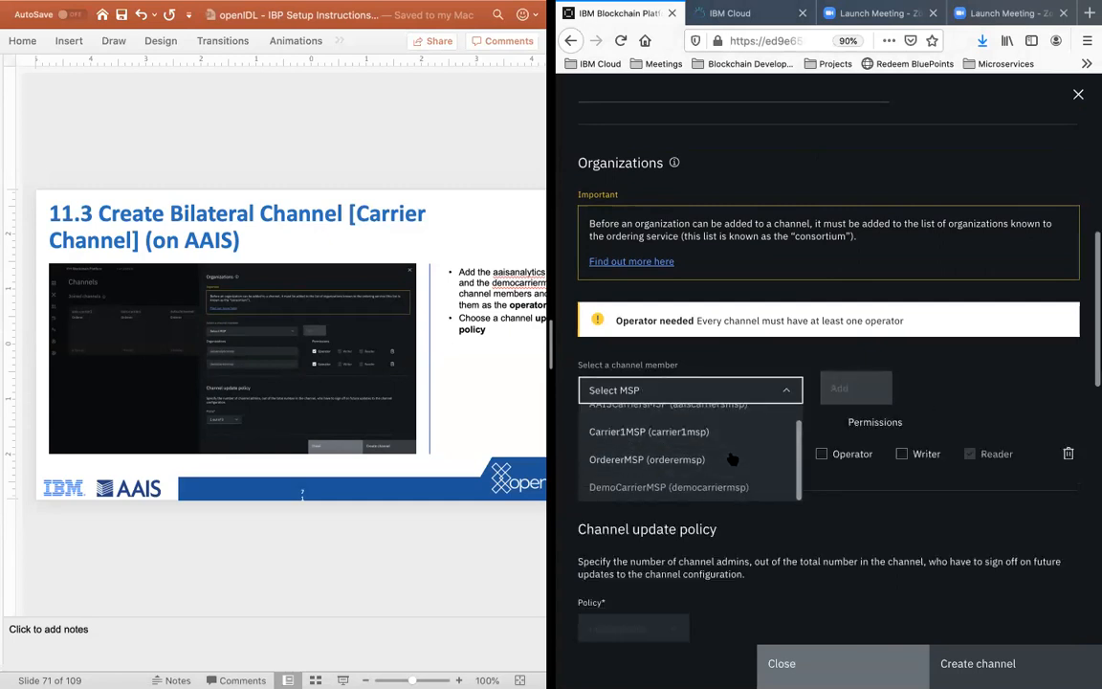
scroll(732, 459, "up", 1)
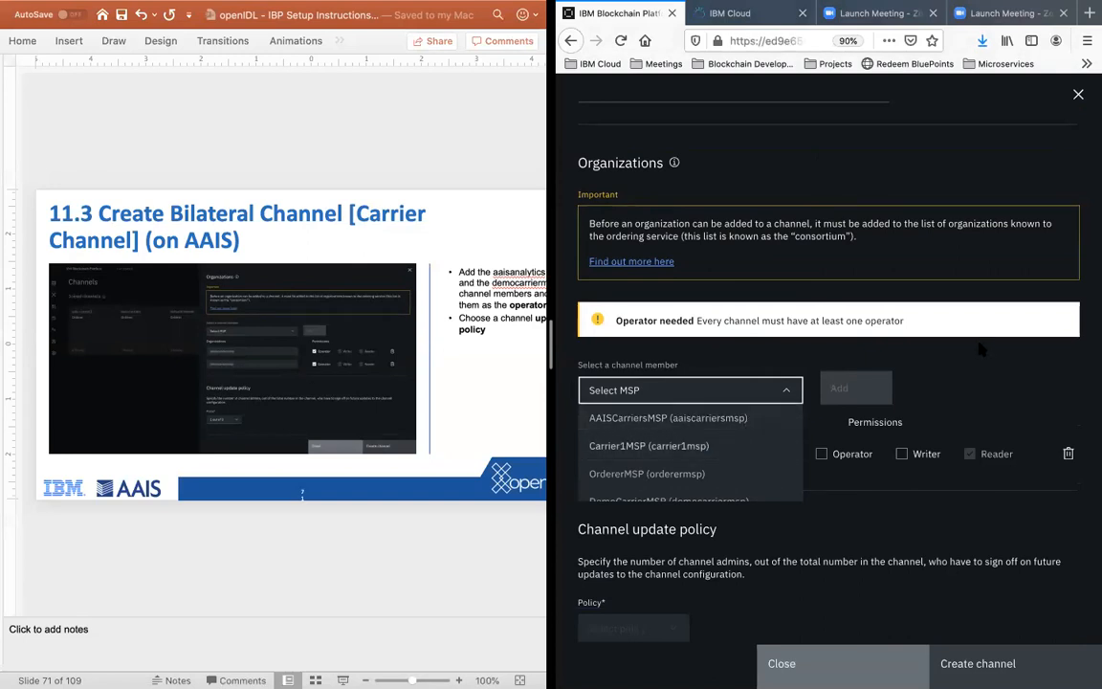
left_click(782, 389)
left_click(737, 390)
scroll(724, 448, "down", 1)
left_click(709, 486)
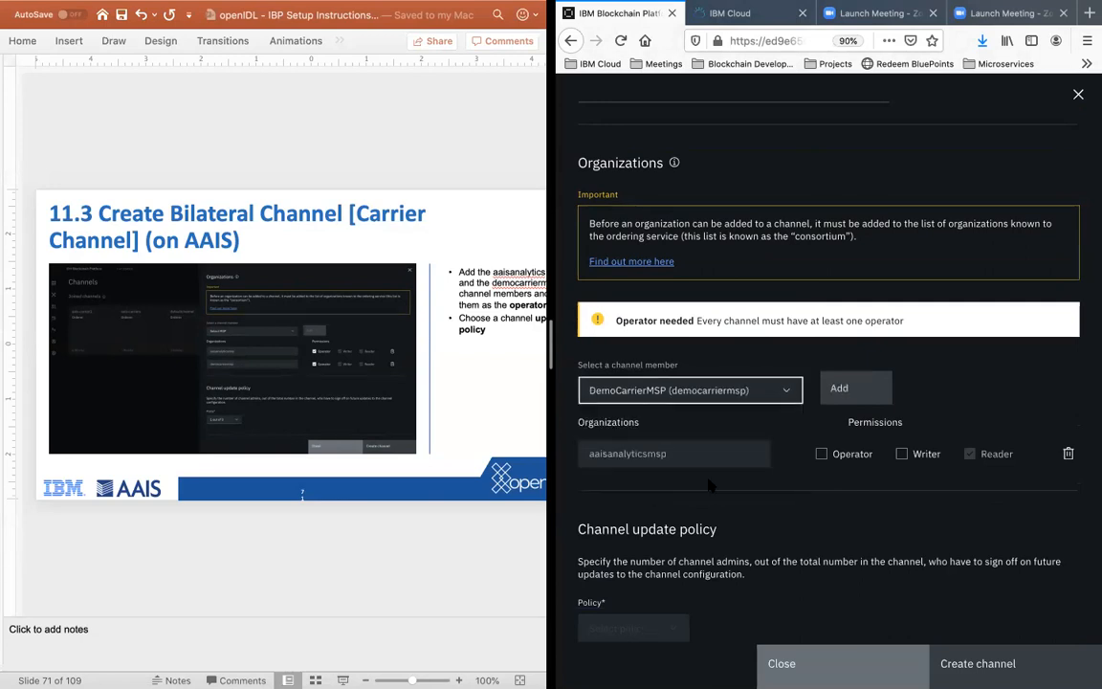
left_click(854, 385)
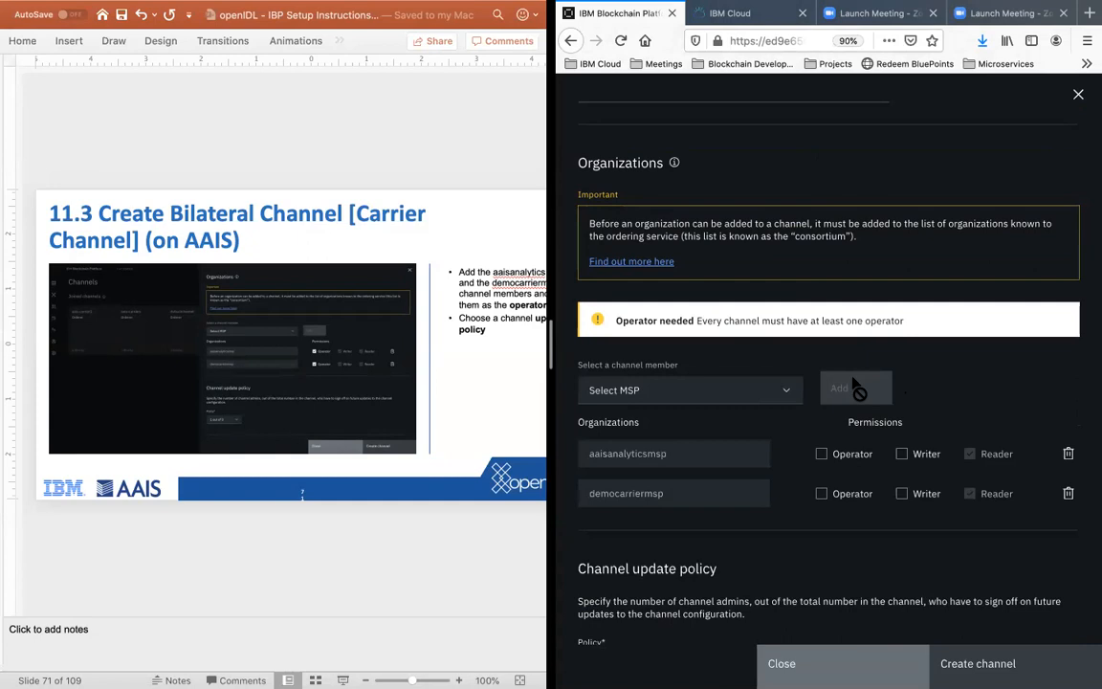
Step: Grant the Operator permission to both aaisanalyticsmsp and democarriermsp
left_click(820, 453)
left_click(821, 436)
scroll(924, 475, "down", 1)
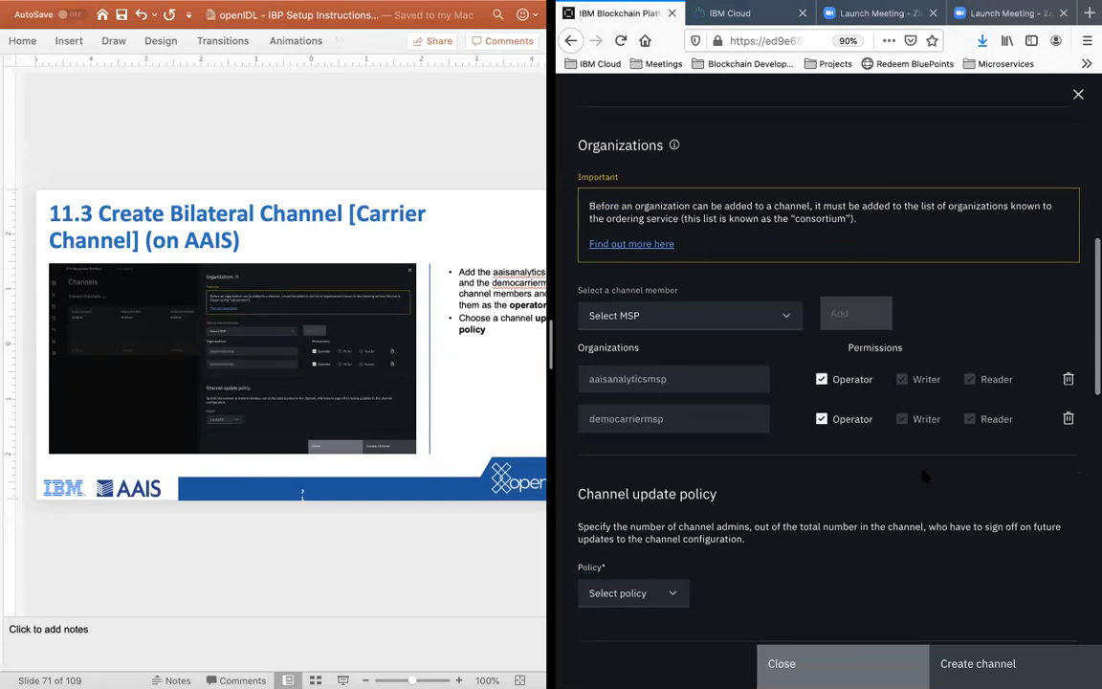
Step: Set the channel update policy to 1 out of 2
scroll(682, 534, "down", 4)
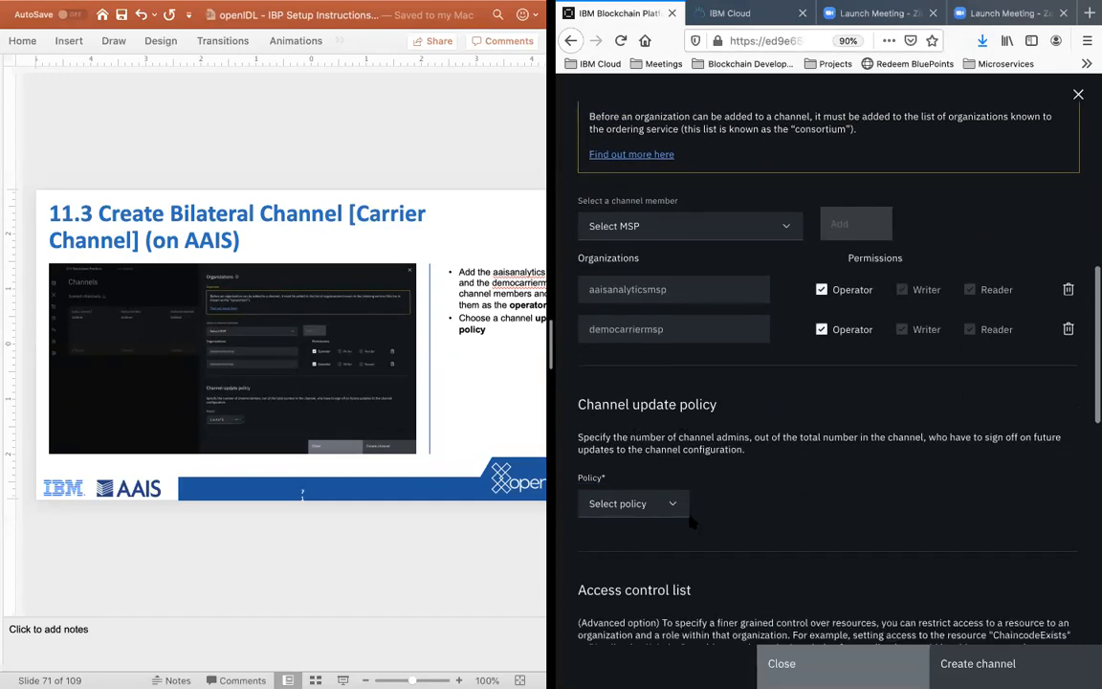
left_click(684, 511)
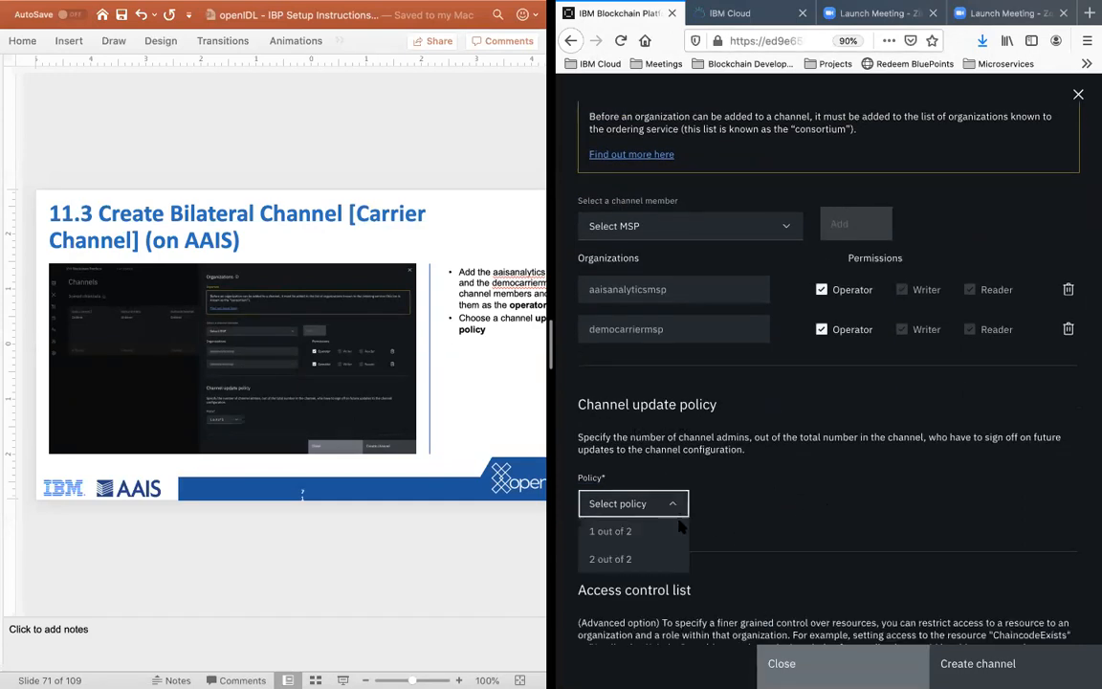
left_click(647, 534)
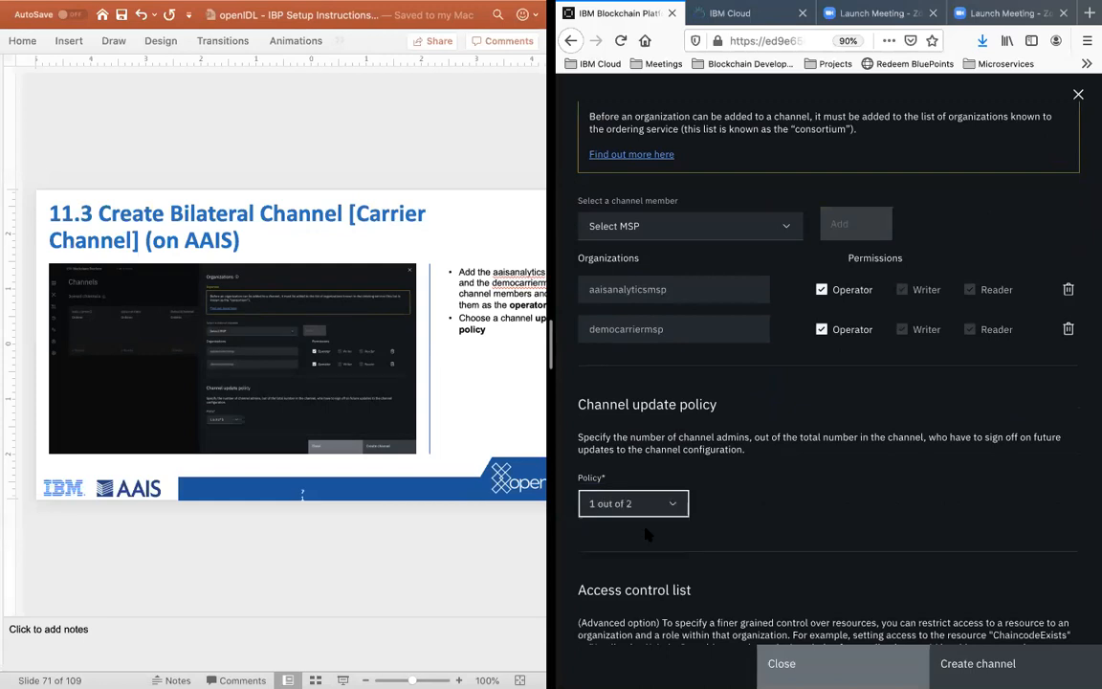
Step: Advance the instructions to slide 11.4 and set the channel creator MSP to AAISAnalyticsMSP (aaisanalyticsmsp)
scroll(775, 521, "down", 2)
scroll(772, 518, "down", 1)
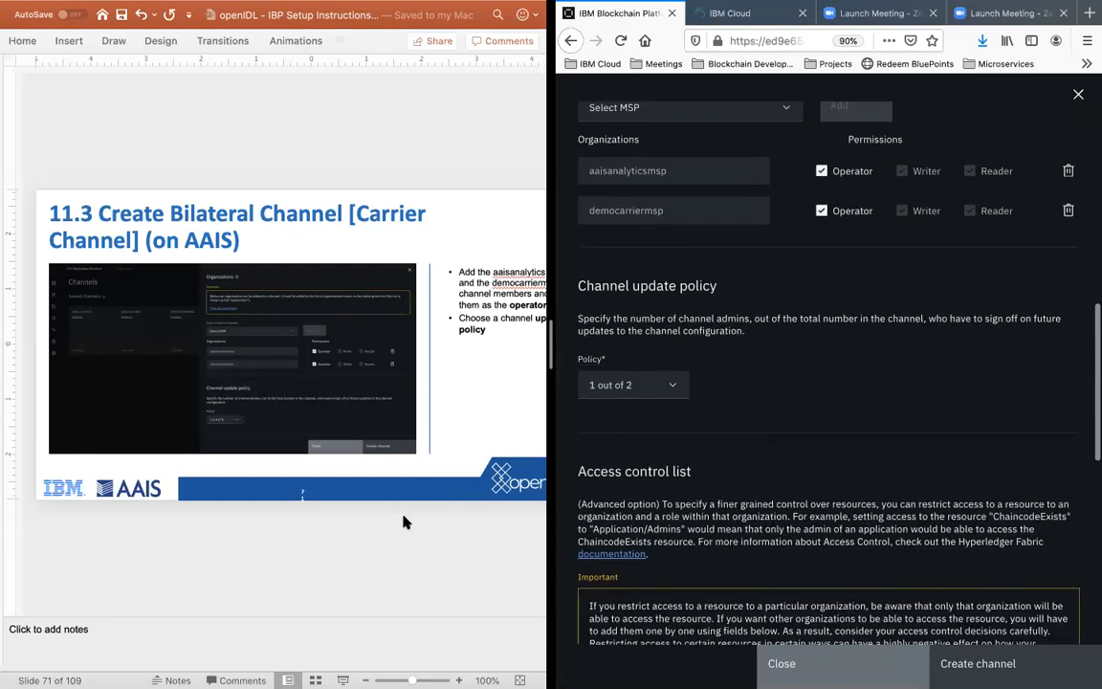
left_click(404, 516)
key("Down")
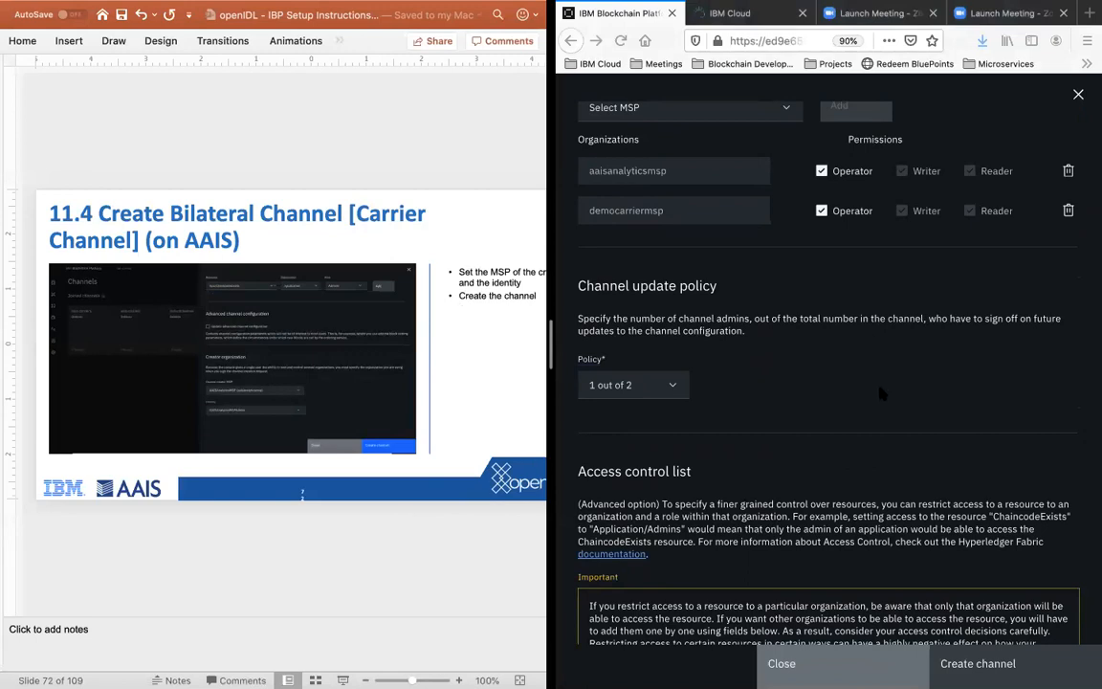
scroll(789, 342, "down", 8)
scroll(880, 391, "down", 4)
left_click(371, 603)
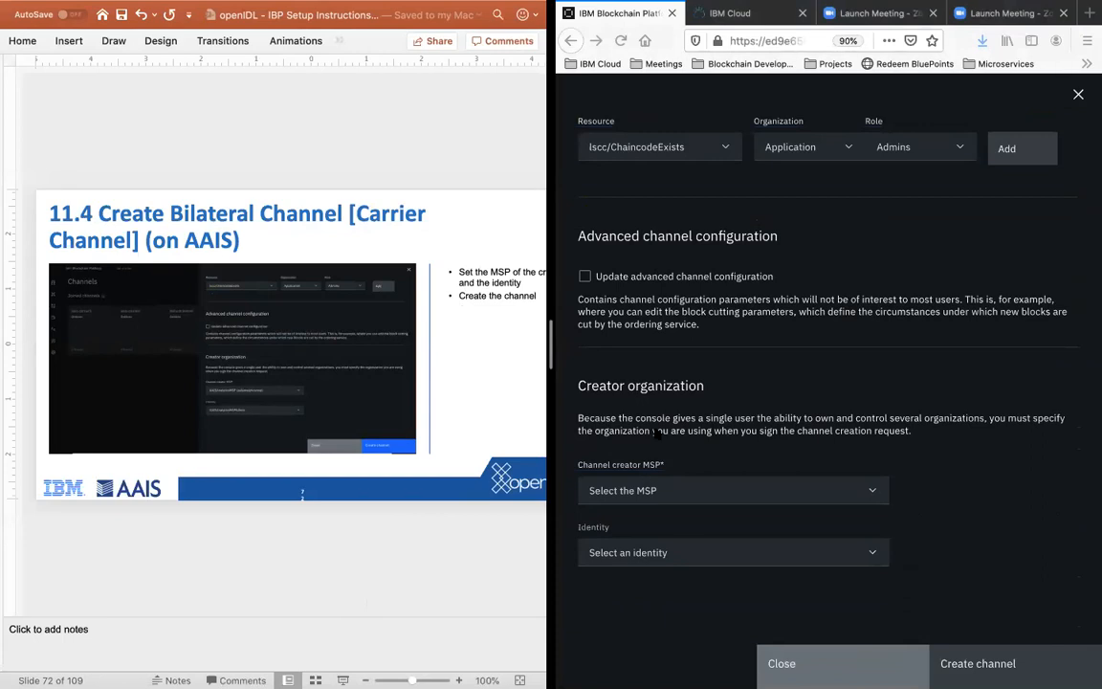
left_click(718, 493)
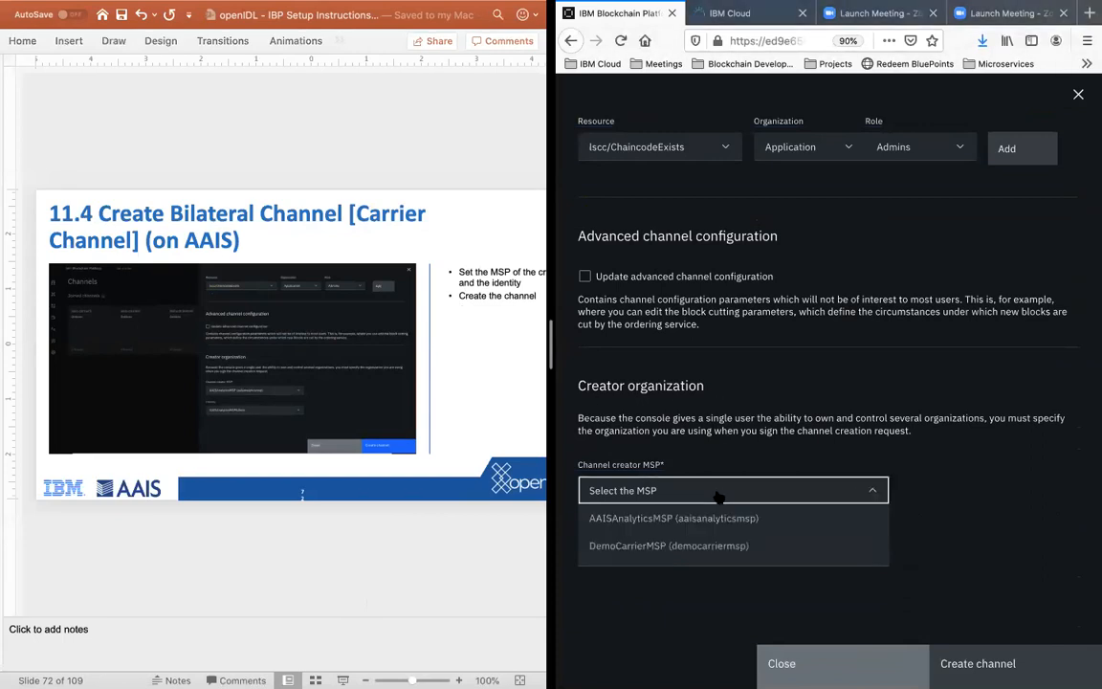
left_click(675, 521)
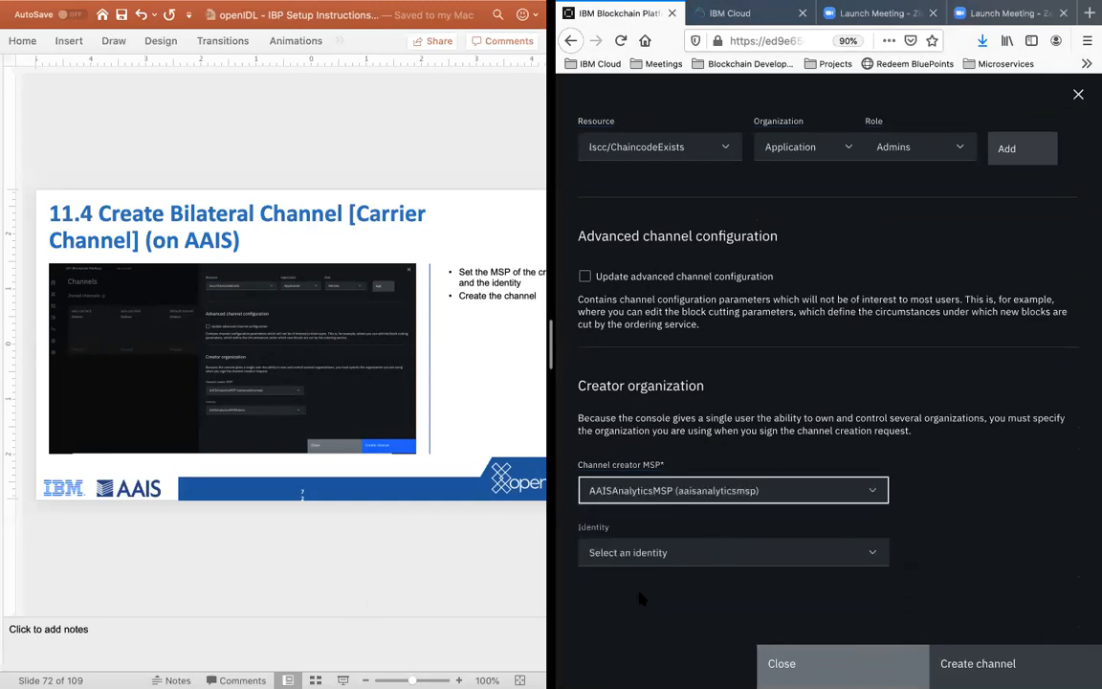
Step: Choose AAISAnalyticsMSPAdmin as the creator identity, review the channel settings and create the channel
left_click(658, 553)
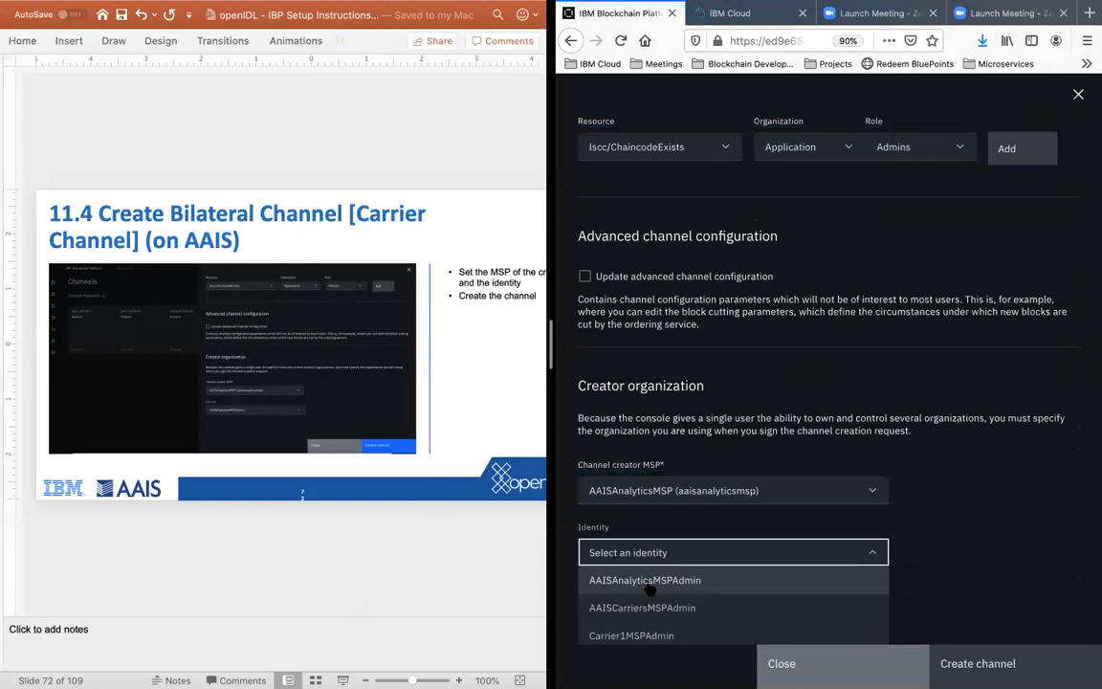
left_click(703, 583)
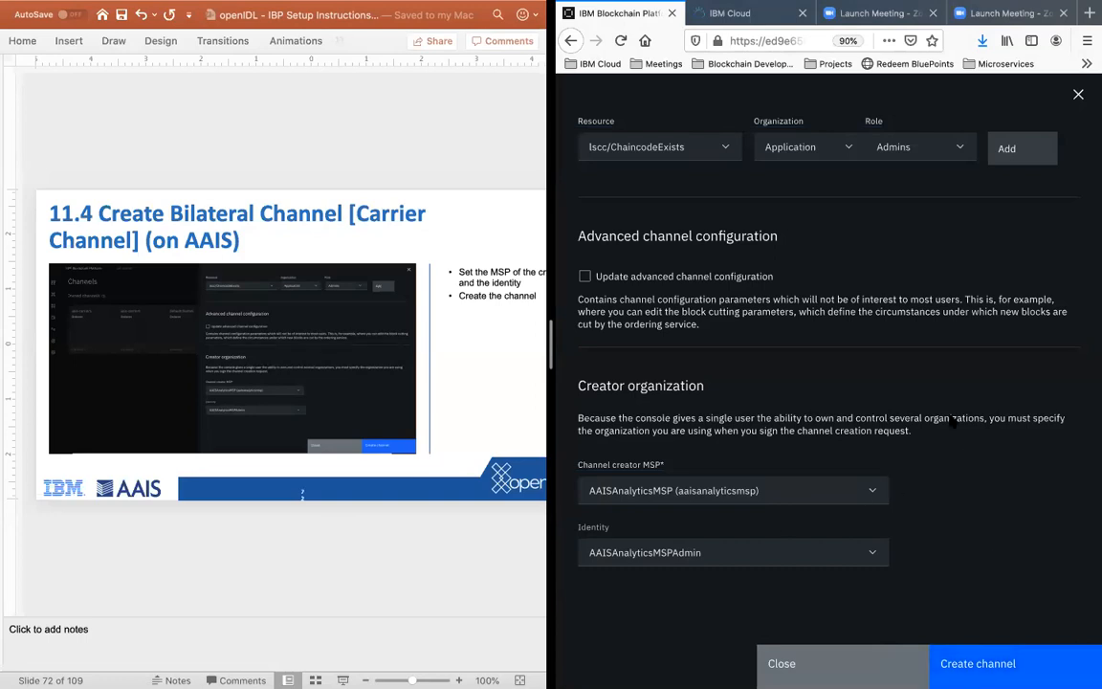
scroll(952, 420, "up", 10)
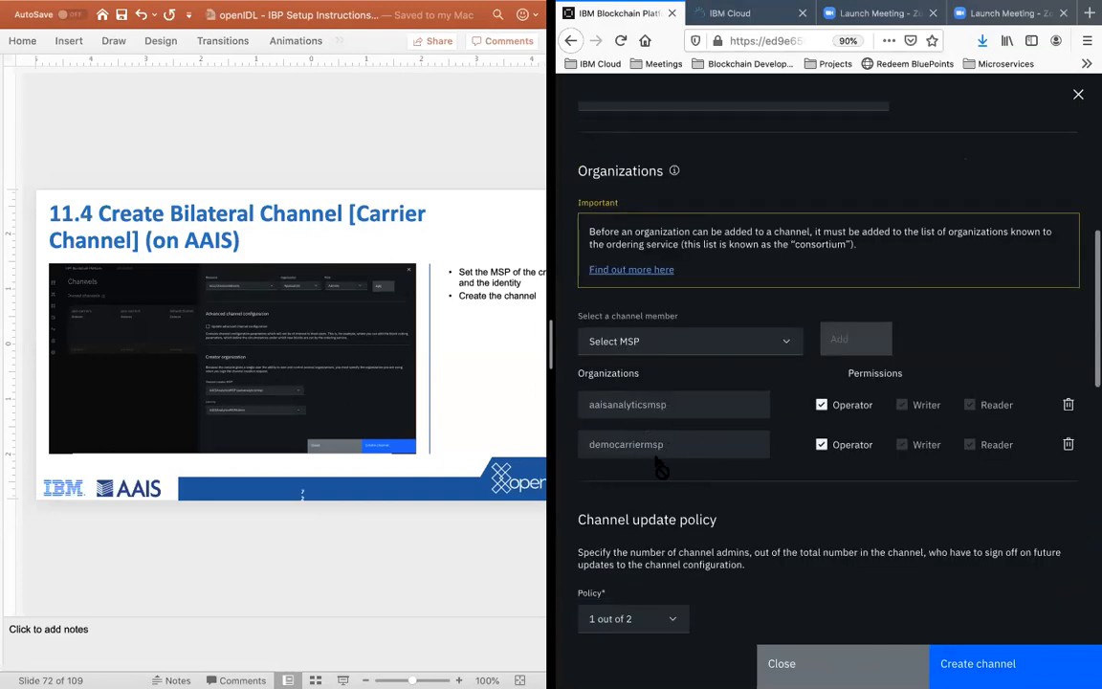
scroll(739, 467, "down", 10)
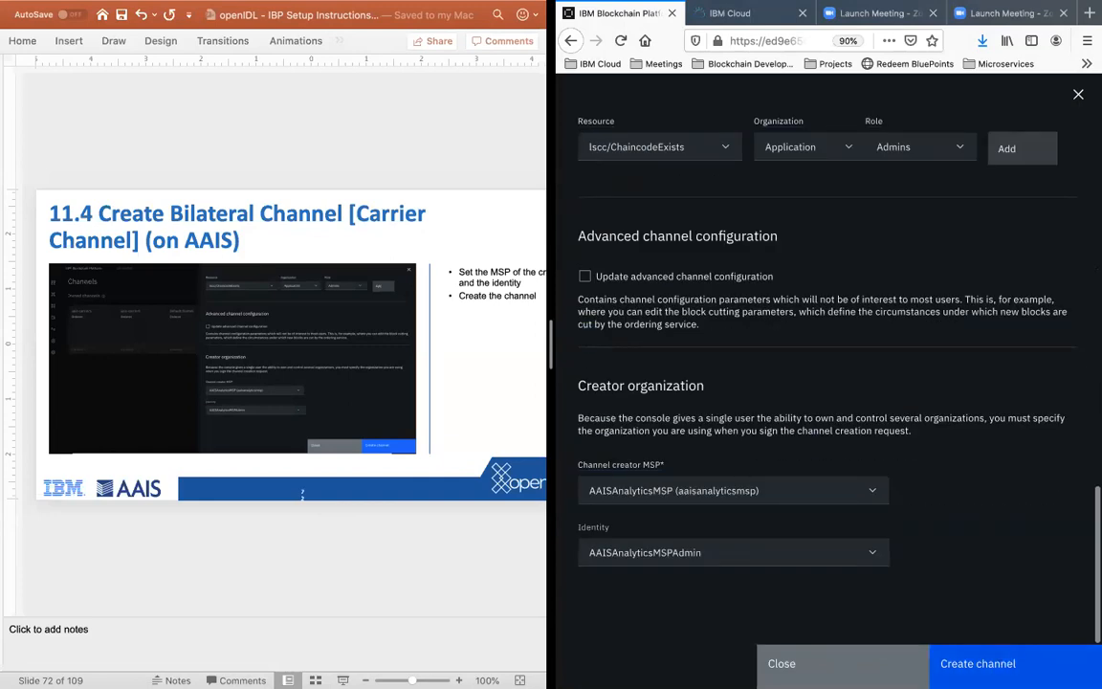
left_click(976, 663)
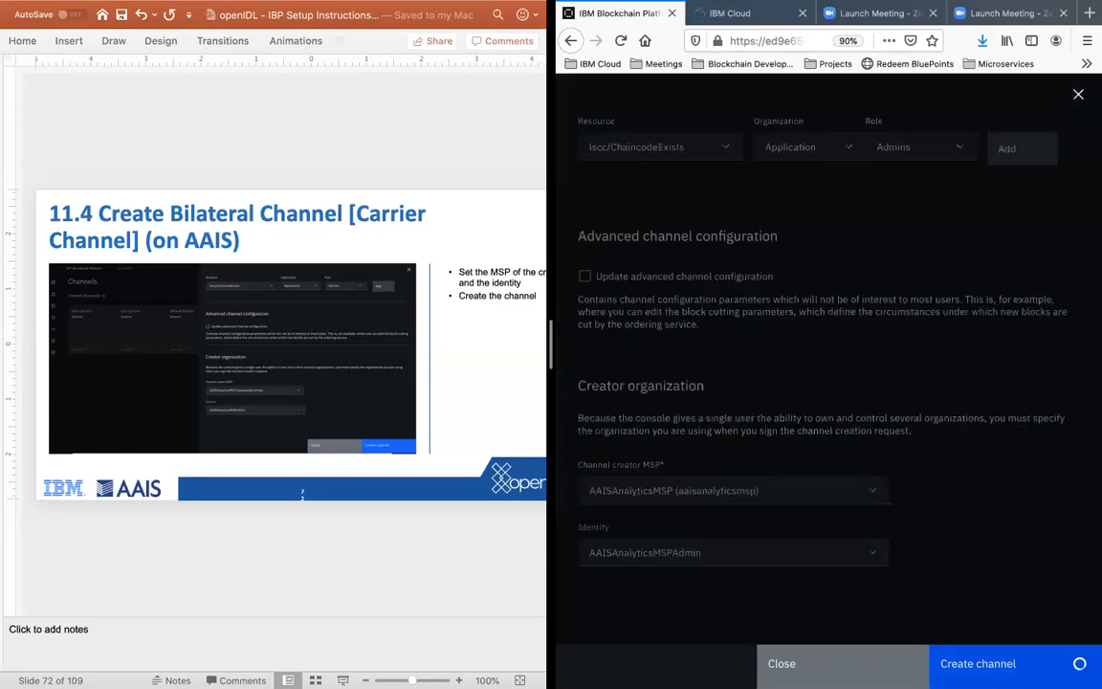
Step: Advance the instructions to slide 12.1 and open the pending aais-democarrier channel to join a peer
left_click(310, 560)
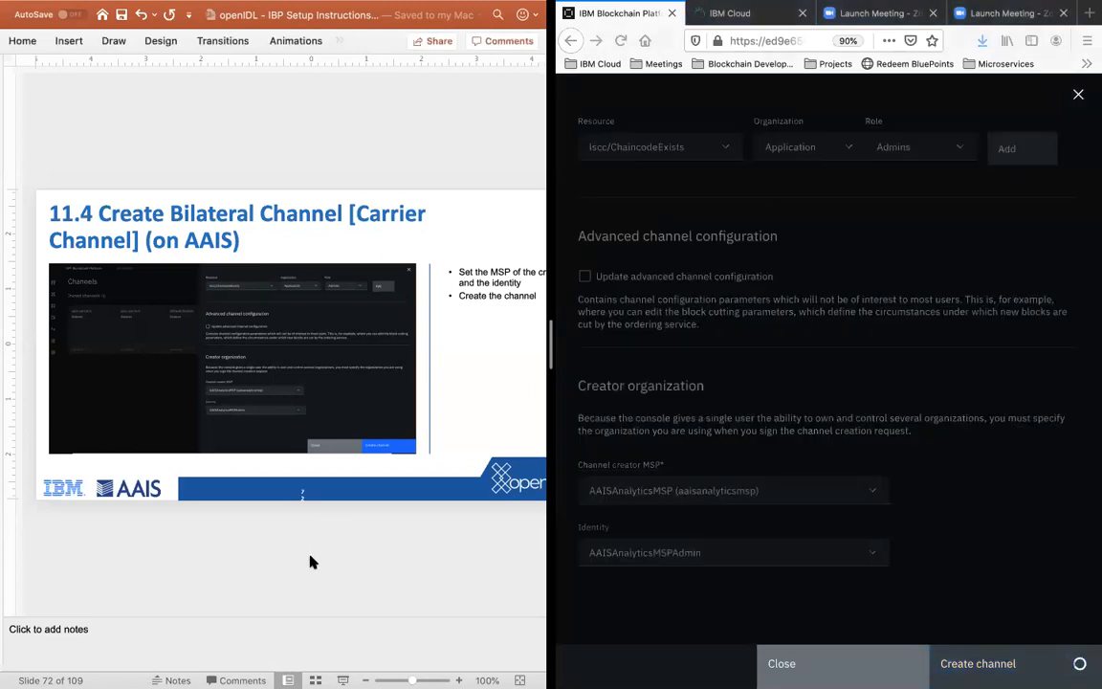
key("Down")
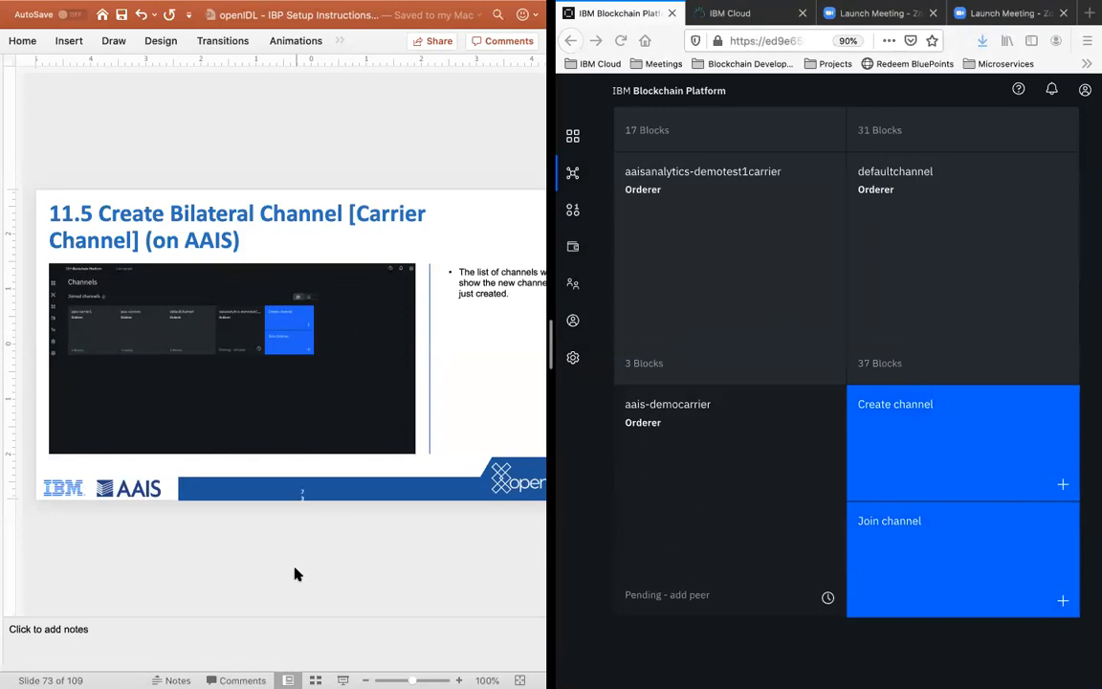
key("Down")
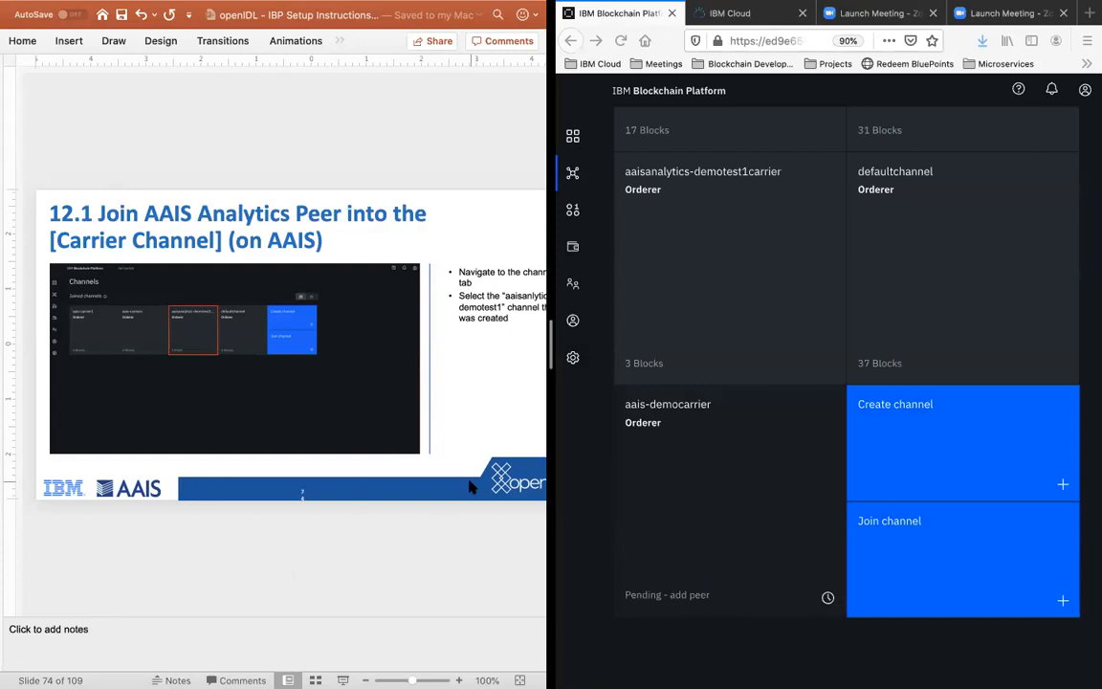
left_click(720, 435)
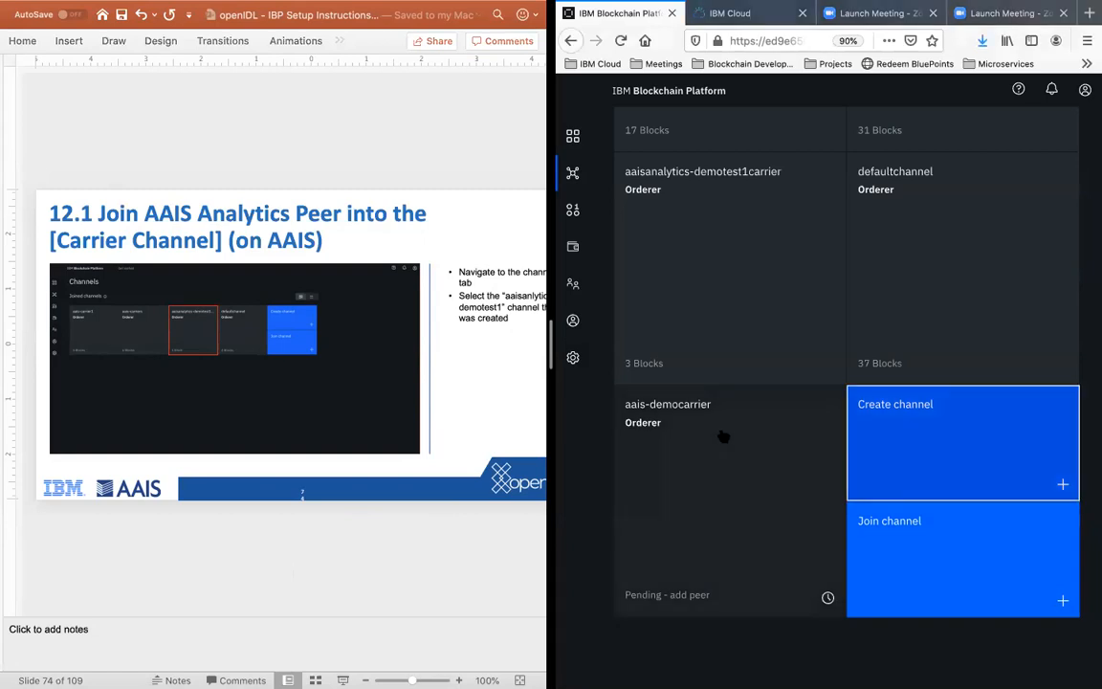
left_click(715, 519)
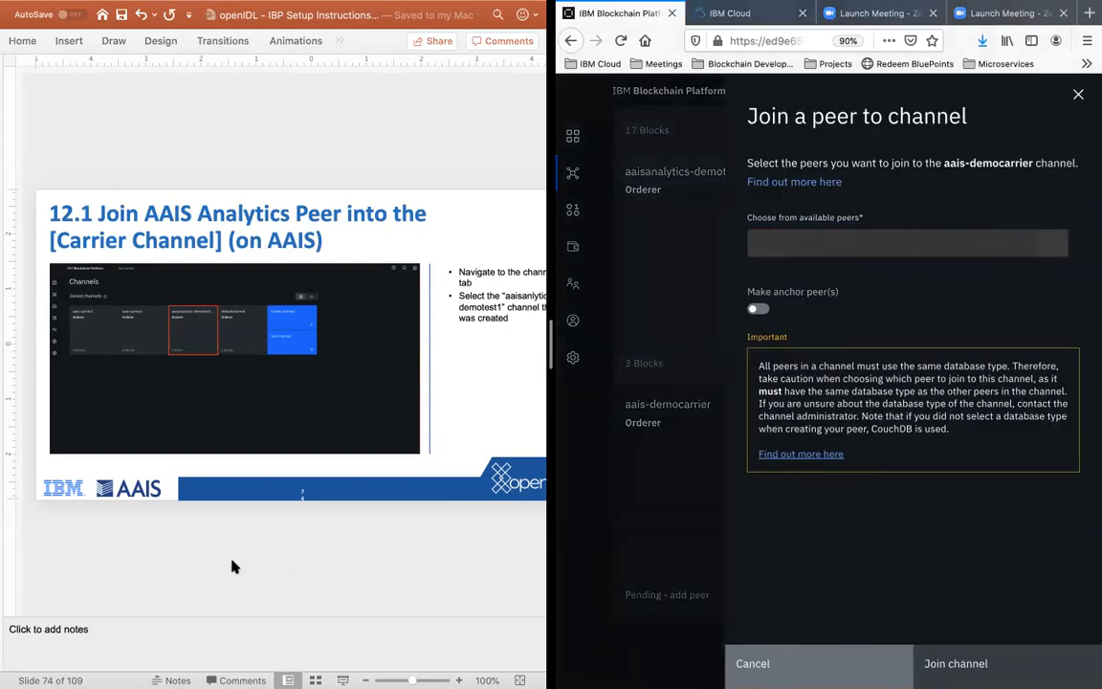
Step: Advance the instructions to slide 12.2 and turn off the option to make the peer an anchor peer
left_click(232, 566)
key("Down")
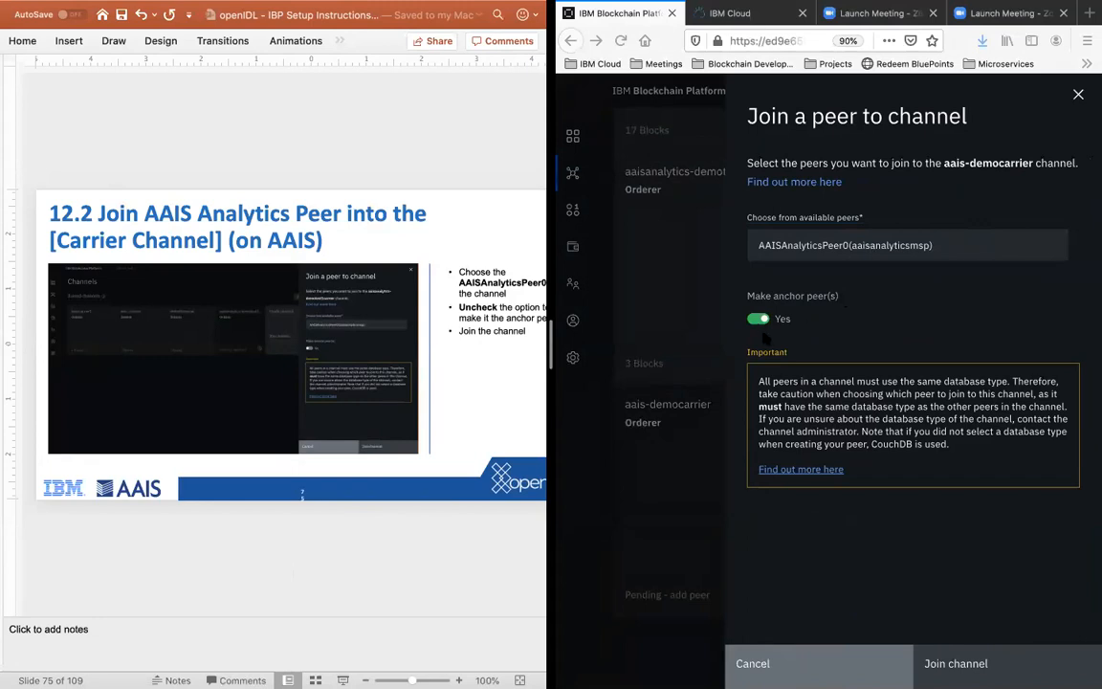
left_click(834, 314)
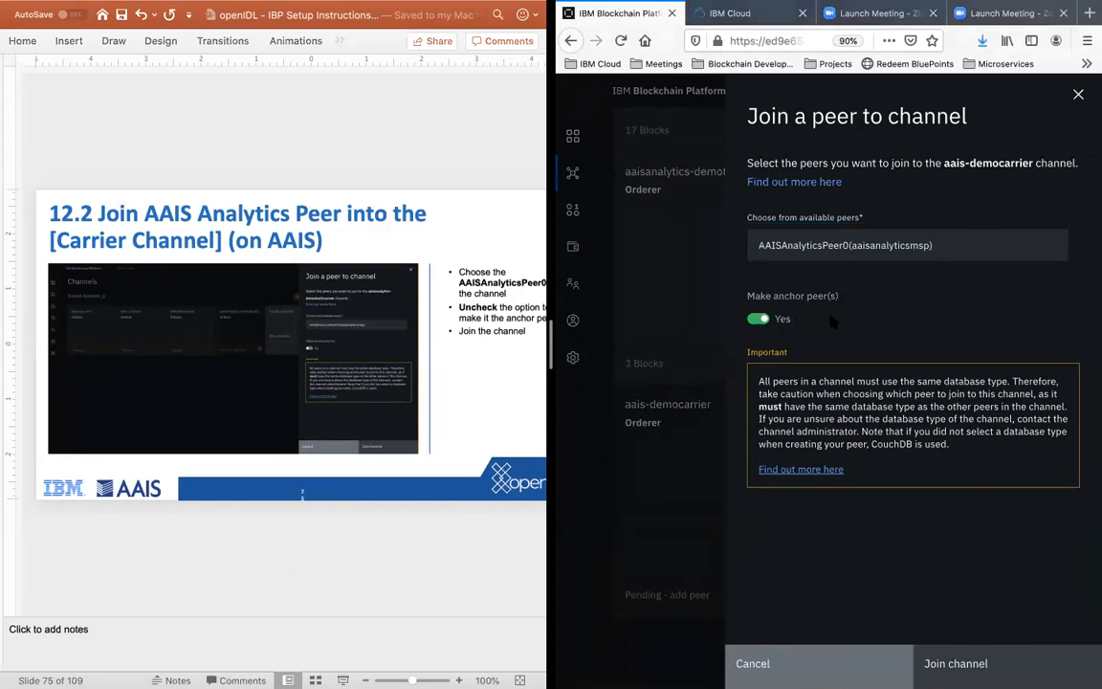
left_click(759, 319)
left_click(402, 555)
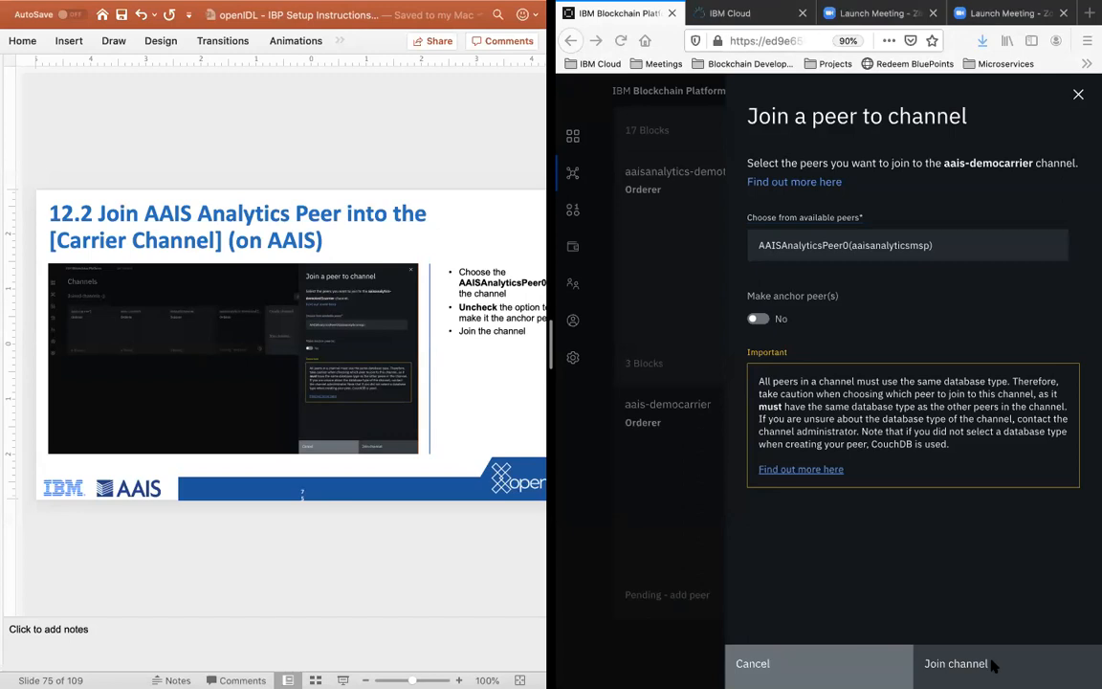
key("Down")
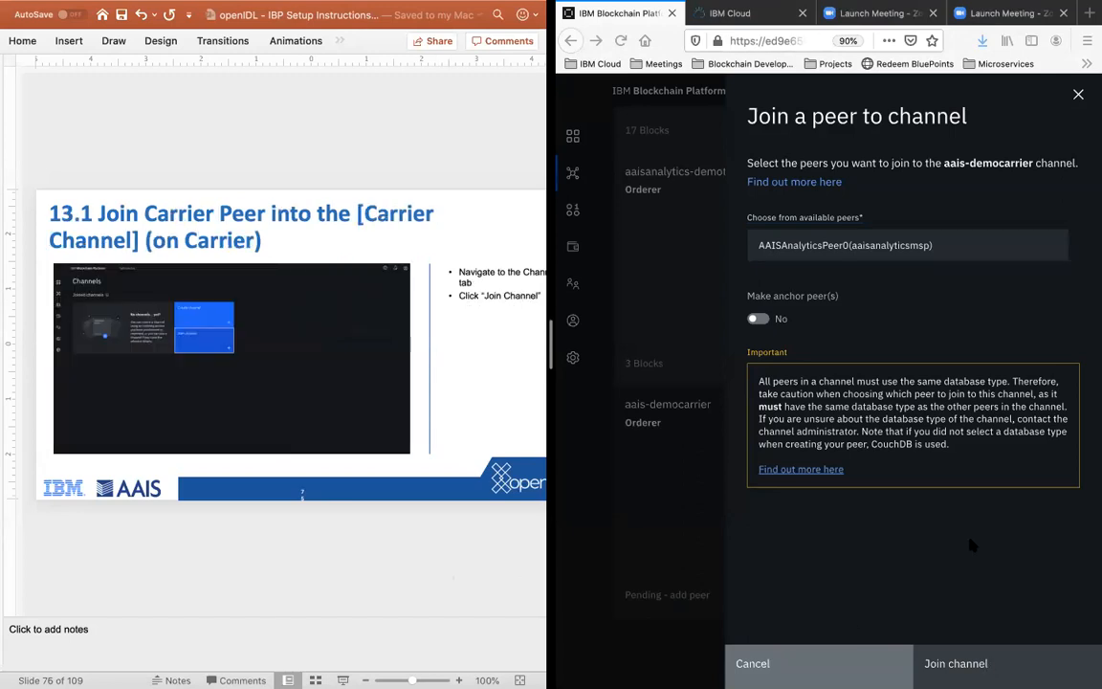
left_click(970, 546)
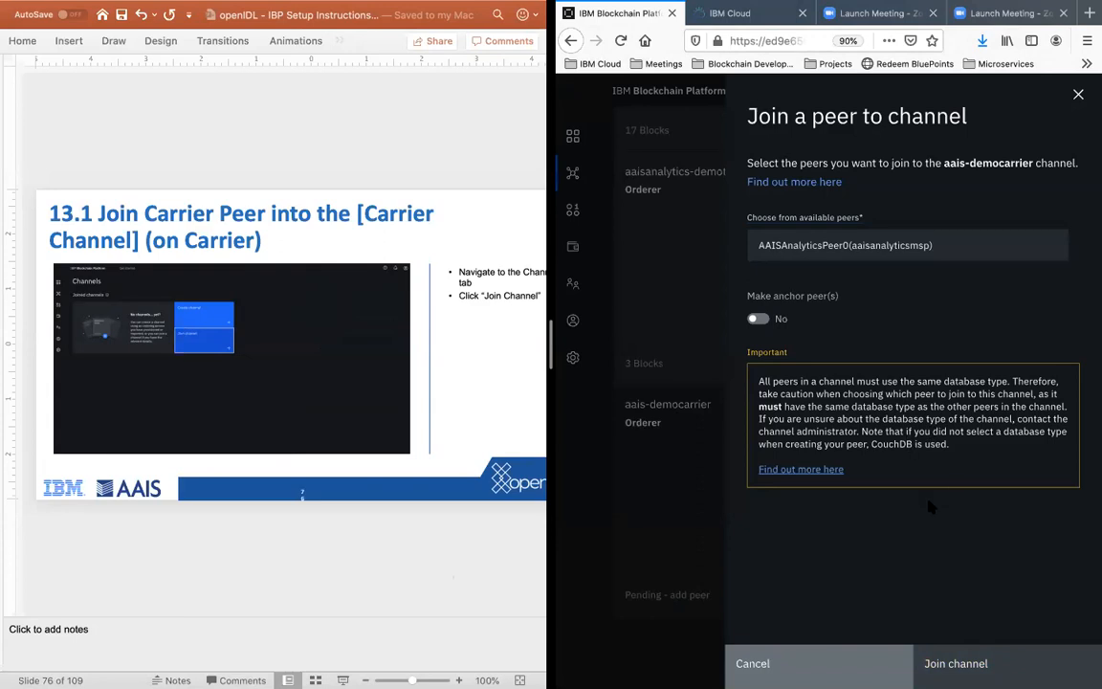
left_click(392, 550)
key("Up")
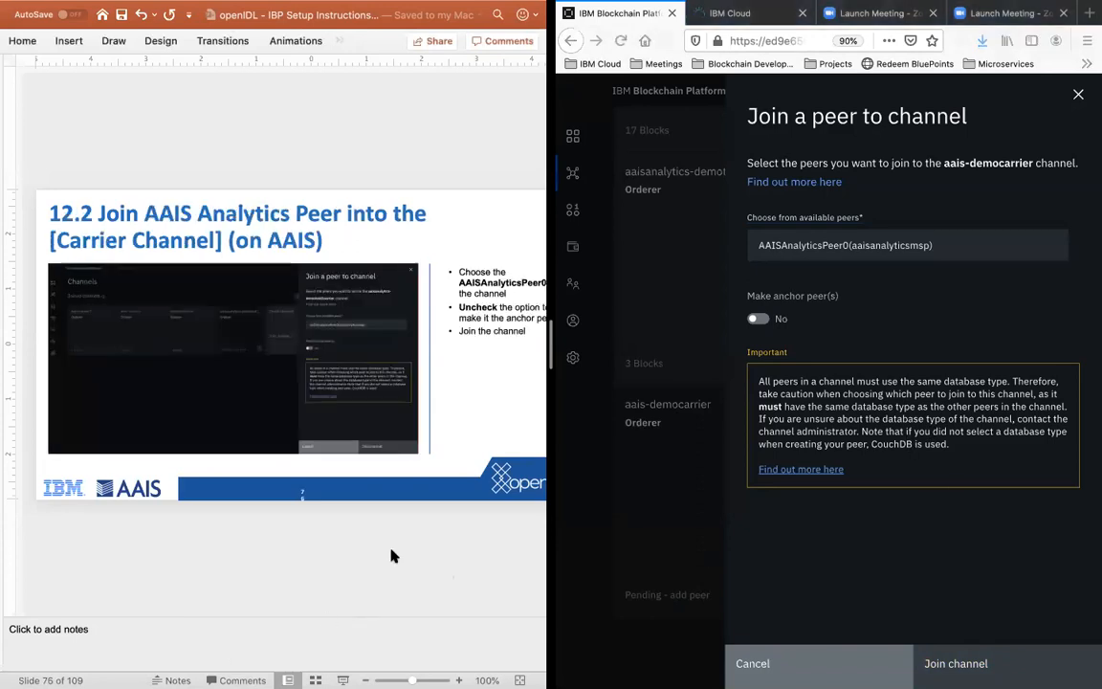
Step: Select AAISAnalyticsPeer0 (aaisanalyticsmsp) and join it to the aais-democarrier channel
left_click(866, 454)
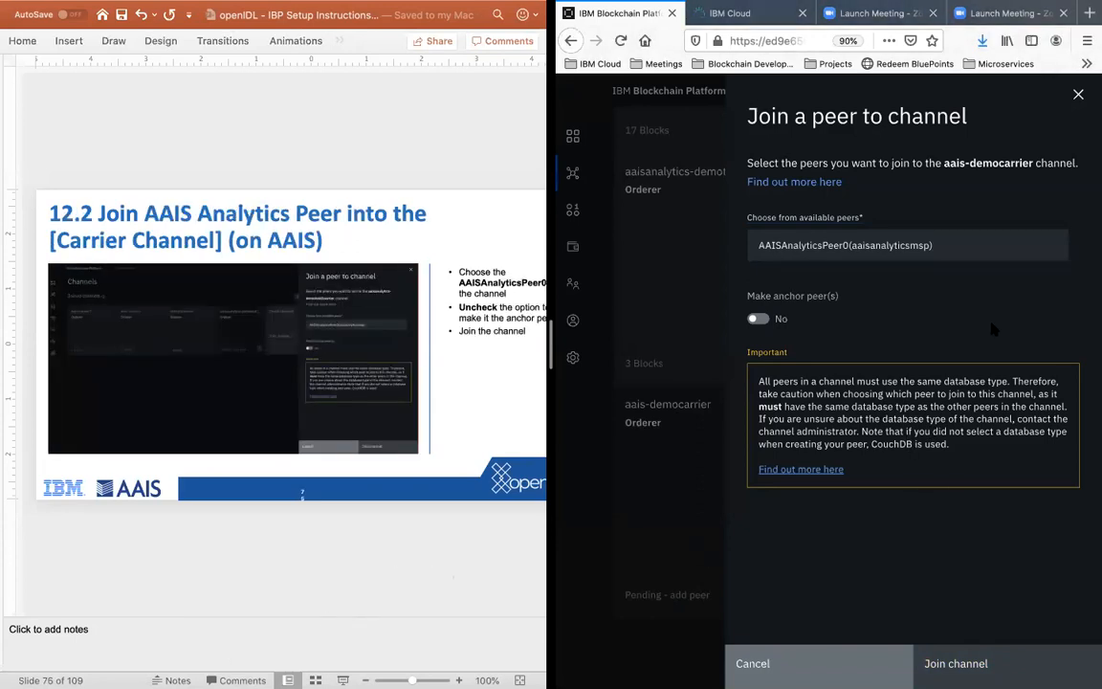
left_click(947, 245)
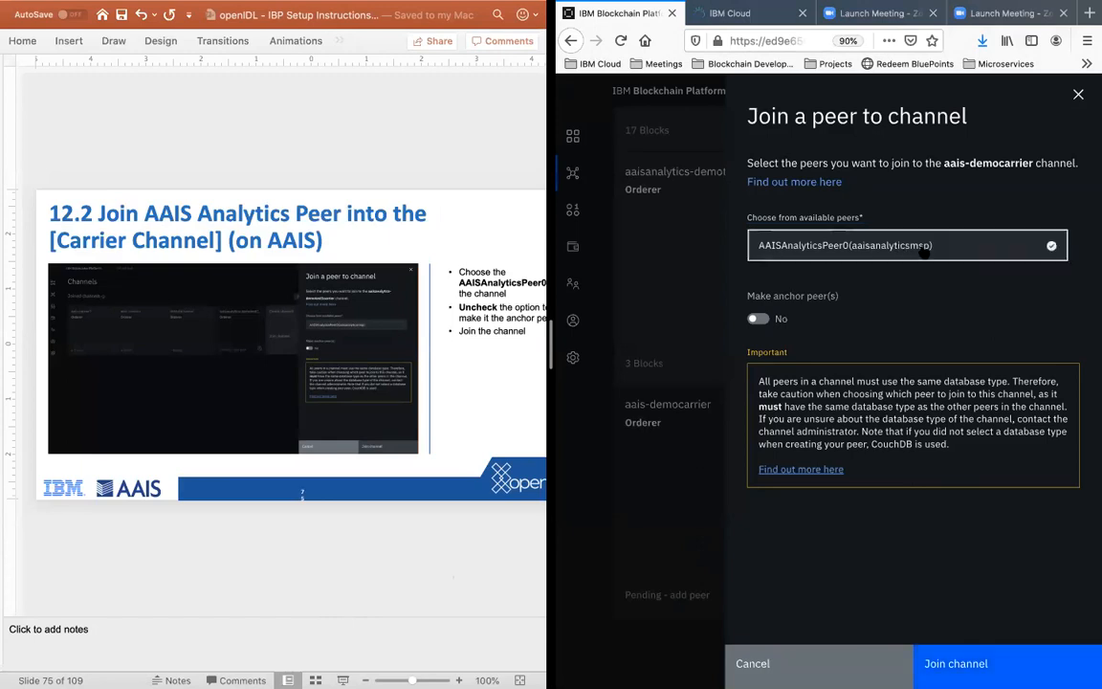
left_click(956, 669)
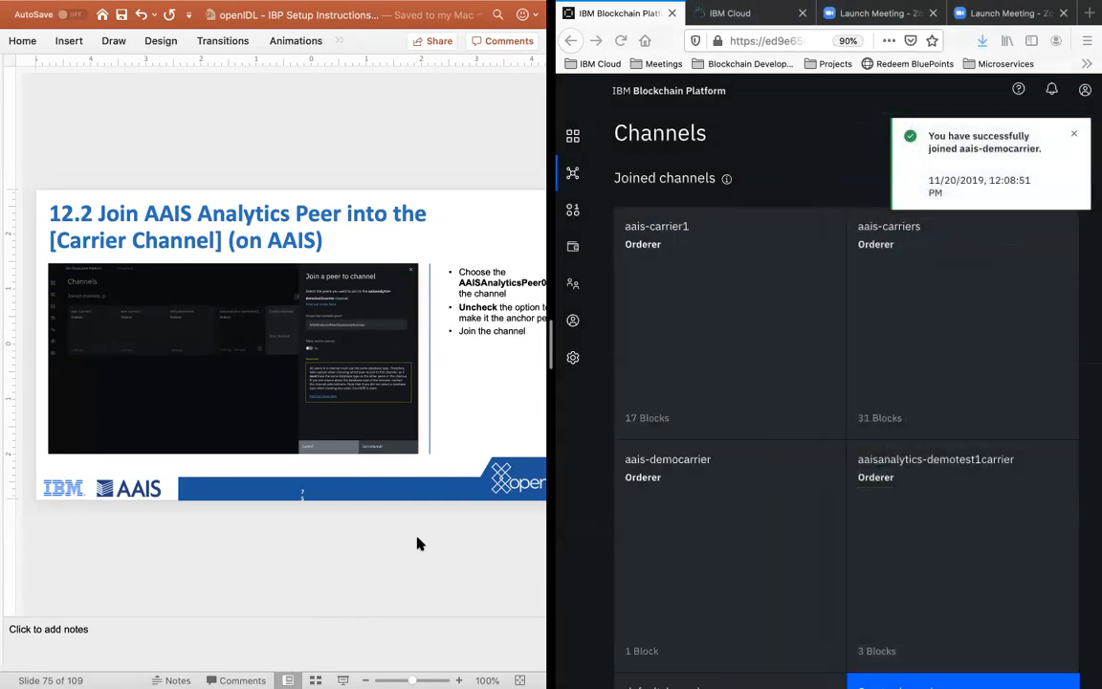
Step: Review the joined channels for aais-democarrier and advance the instructions to slide 13.1
scroll(821, 479, "down", 3)
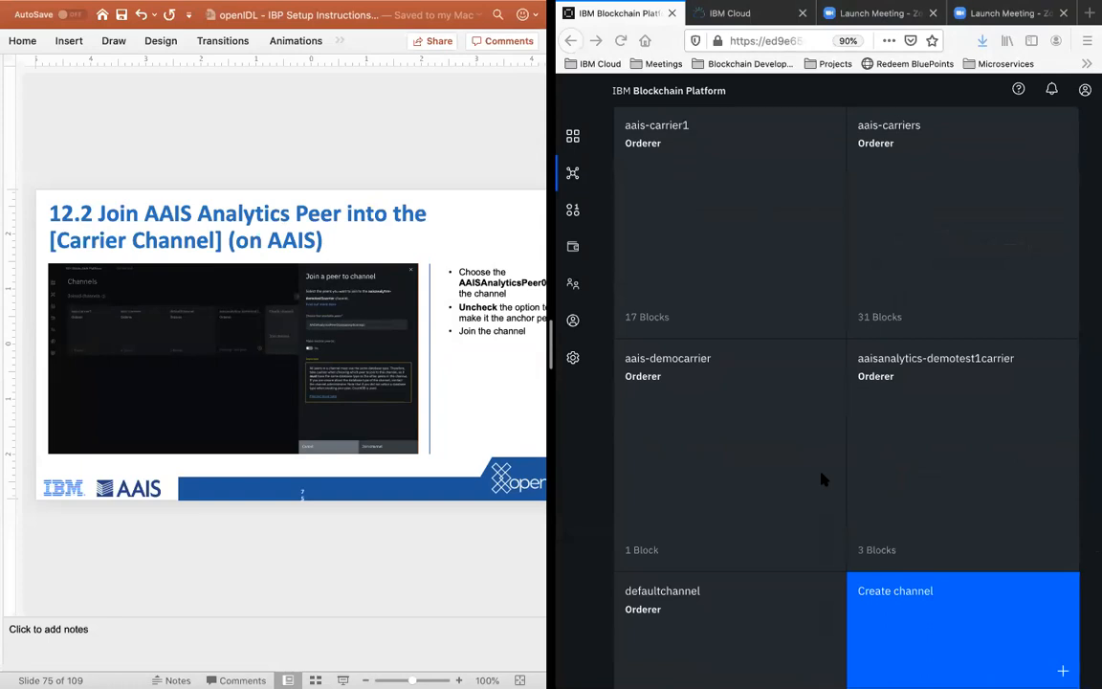
scroll(761, 470, "down", 5)
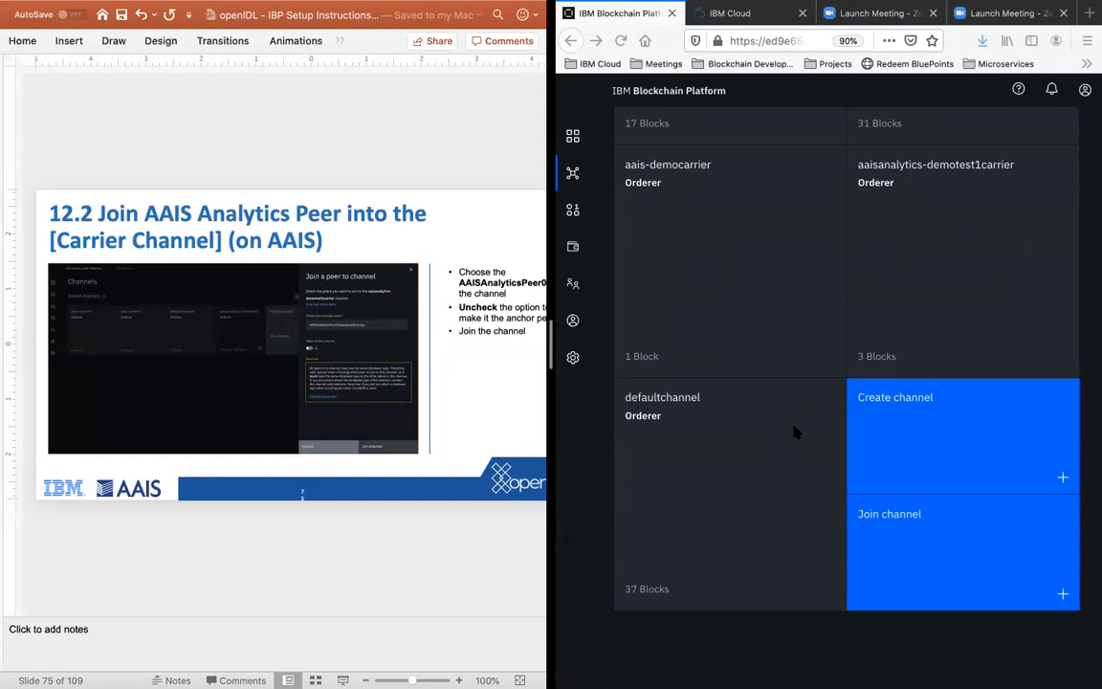
scroll(794, 430, "up", 3)
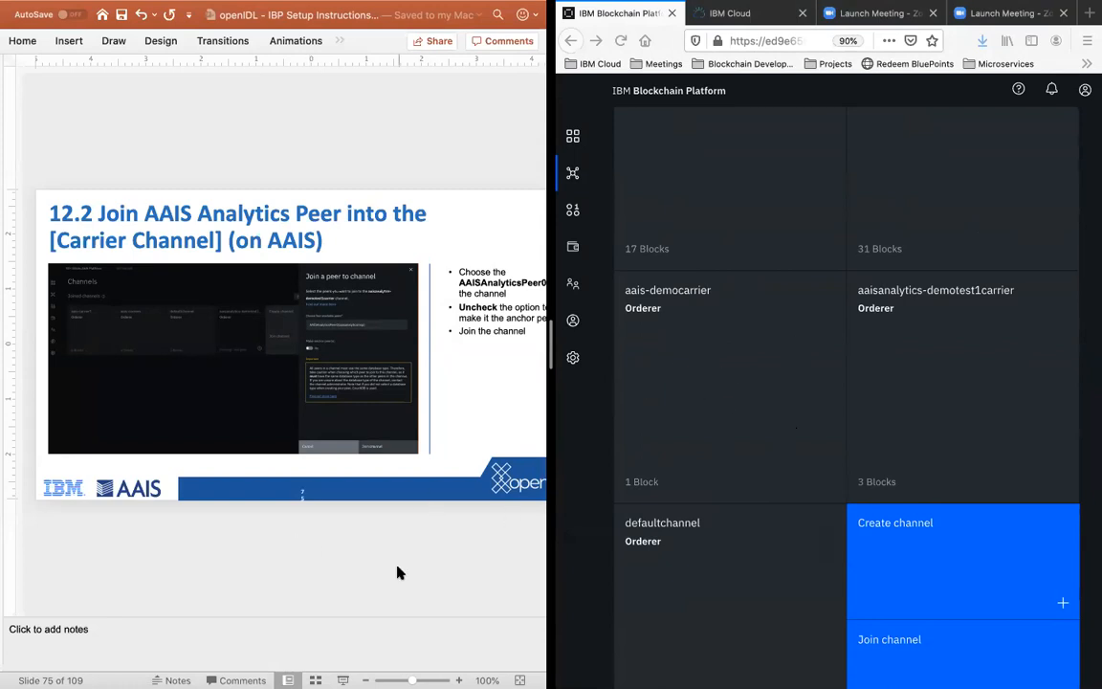
scroll(399, 573, "down", 1)
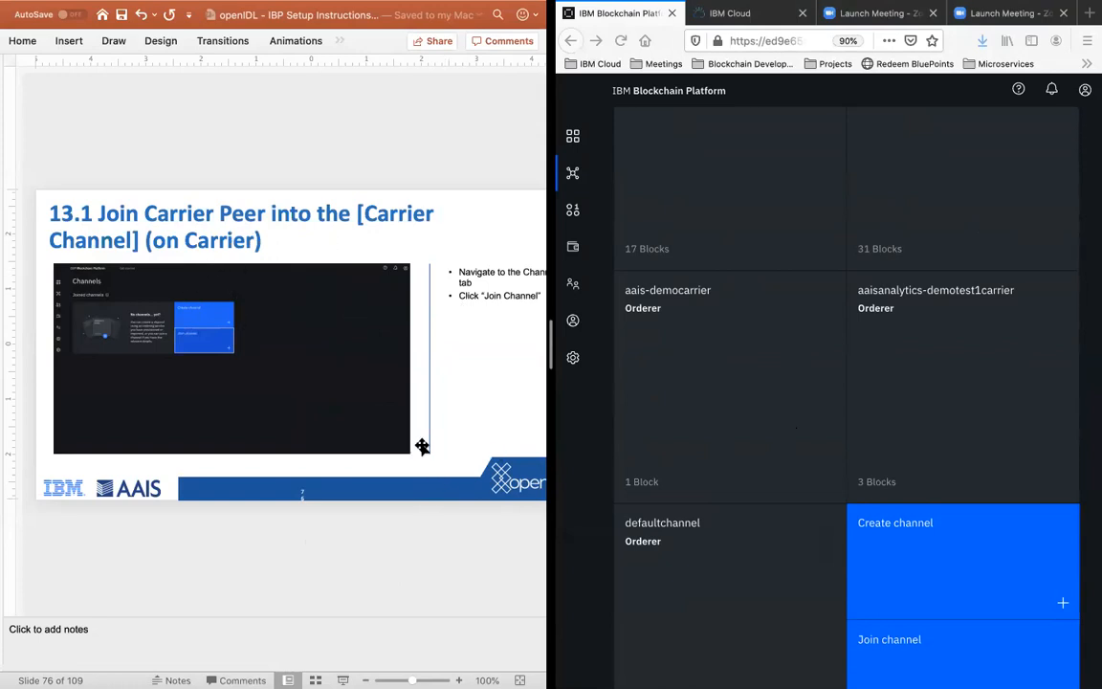
Step: Break up the PowerPoint and Firefox split view and pair PowerPoint with the carrier's Safari window in a full-screen split view
key("ctrl+Up")
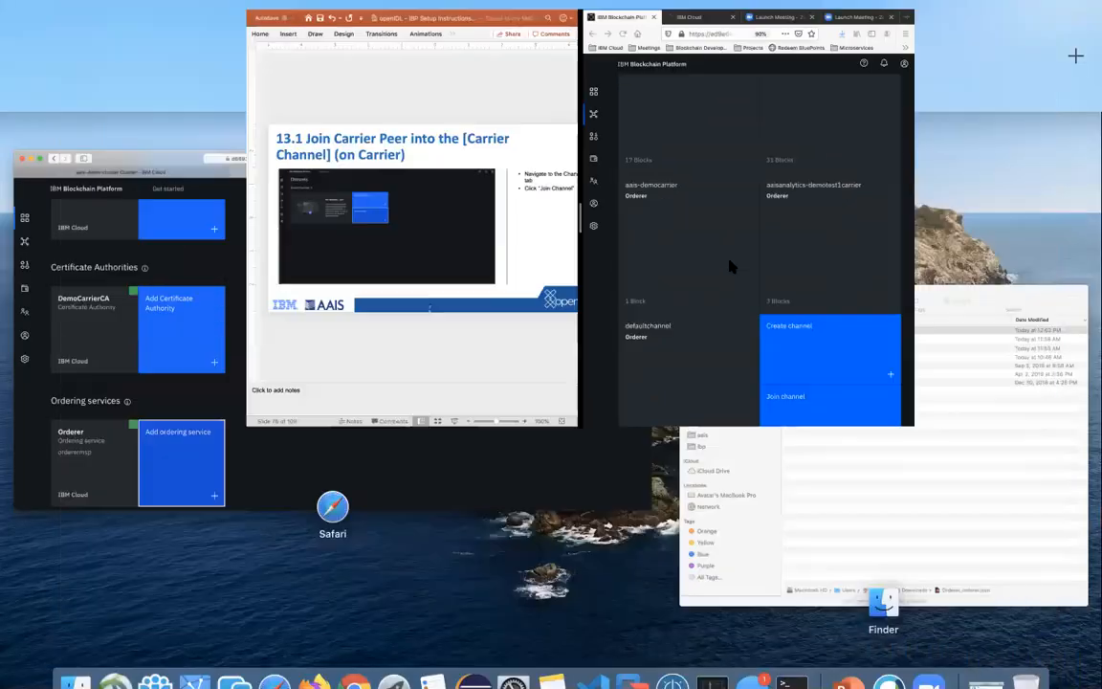
left_click_drag(612, 90, 712, 205)
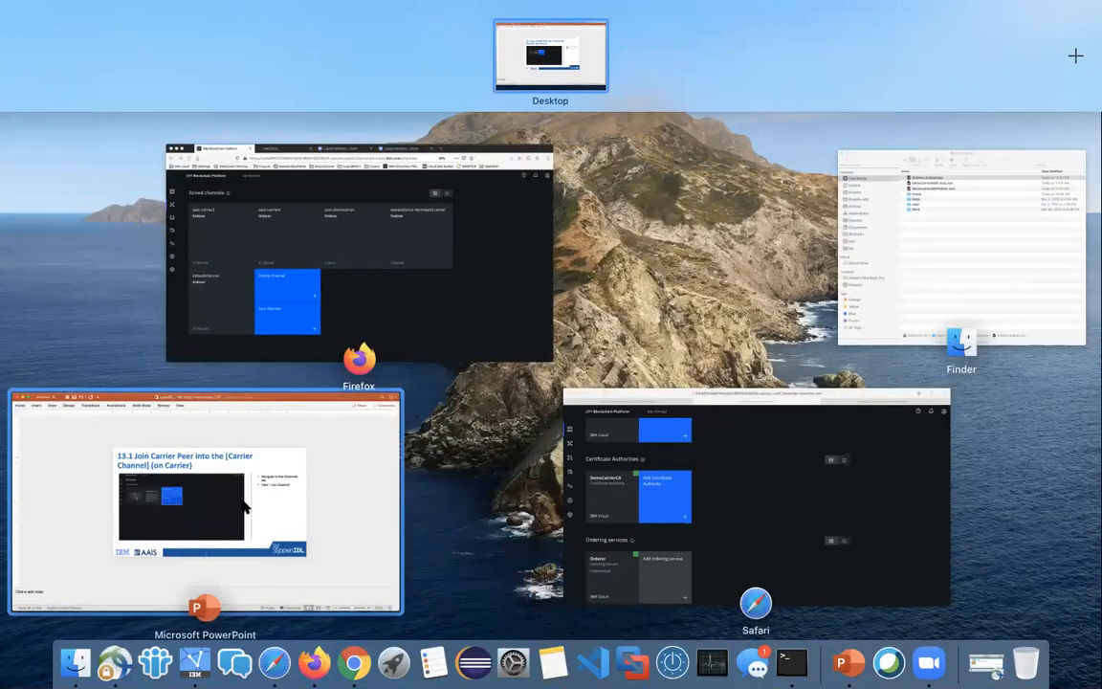
left_click_drag(62, 523, 636, 56)
left_click_drag(77, 478, 623, 46)
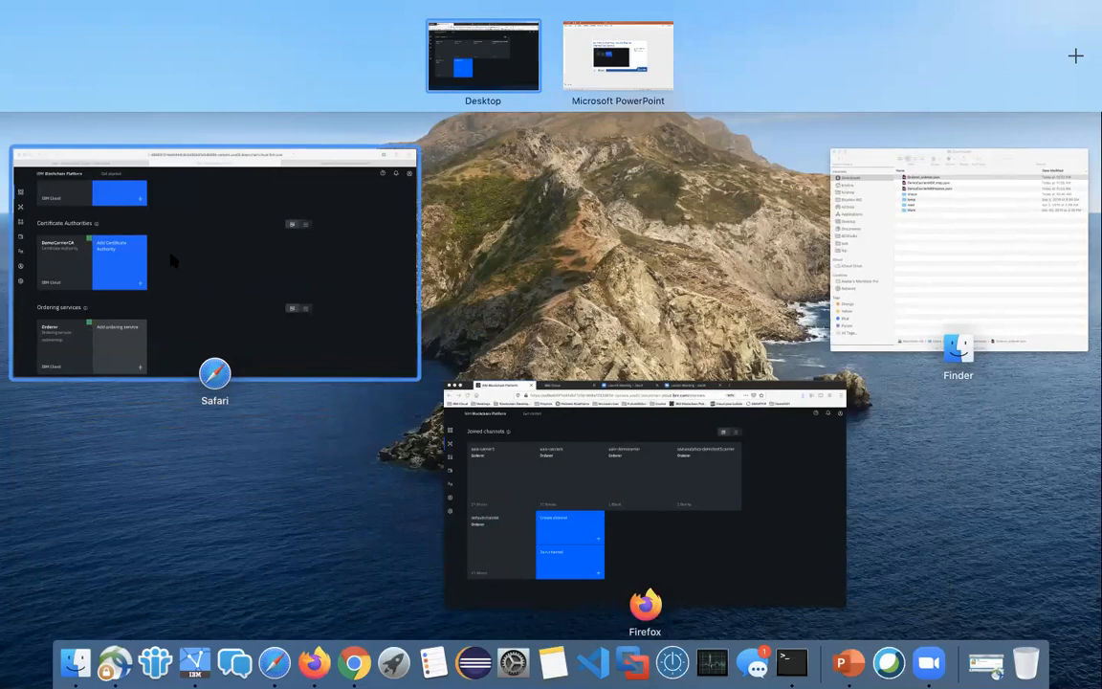
left_click_drag(160, 266, 638, 62)
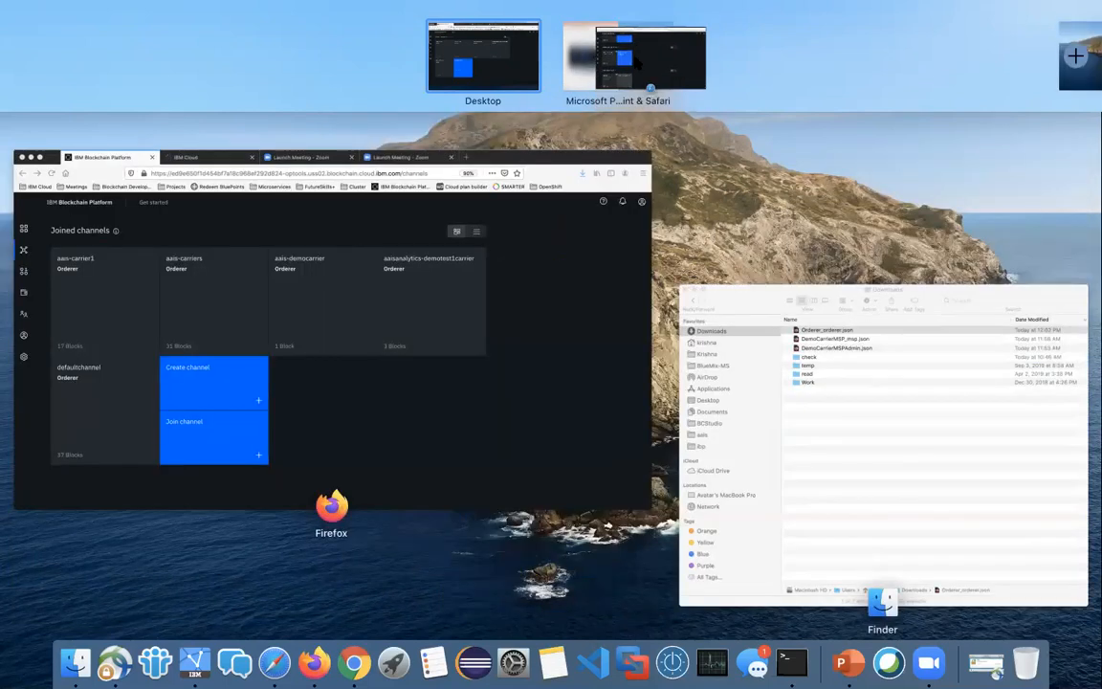
Step: Switch to the PowerPoint and Safari split view and start joining a channel from the carrier console's channels
left_click(634, 58)
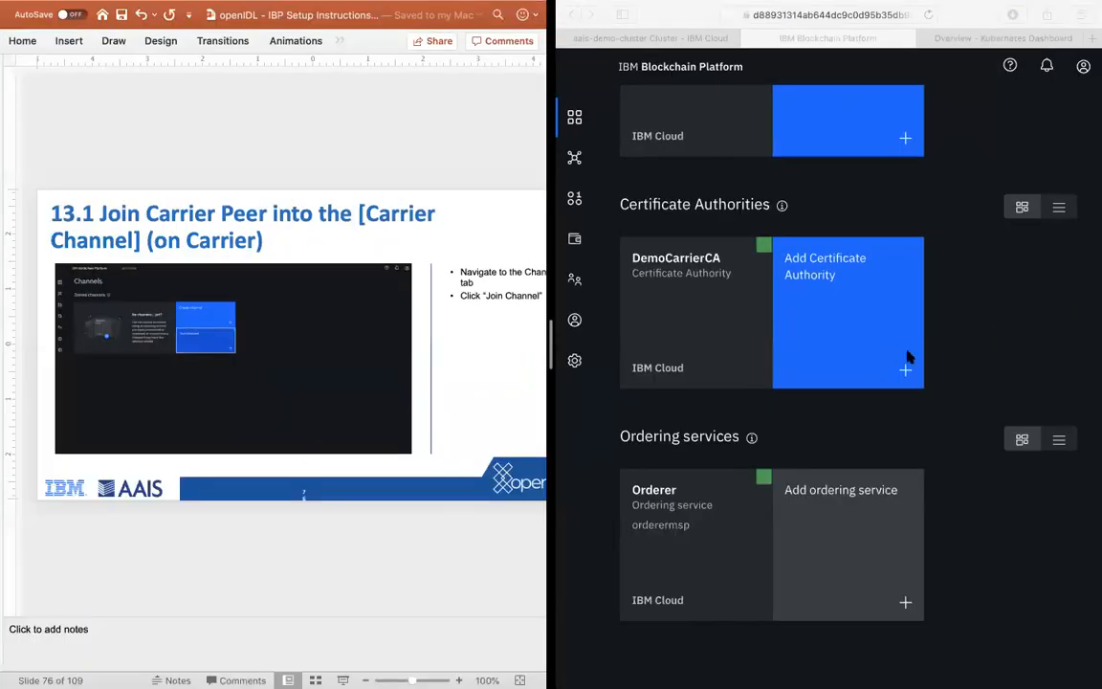
left_click(576, 161)
left_click(575, 160)
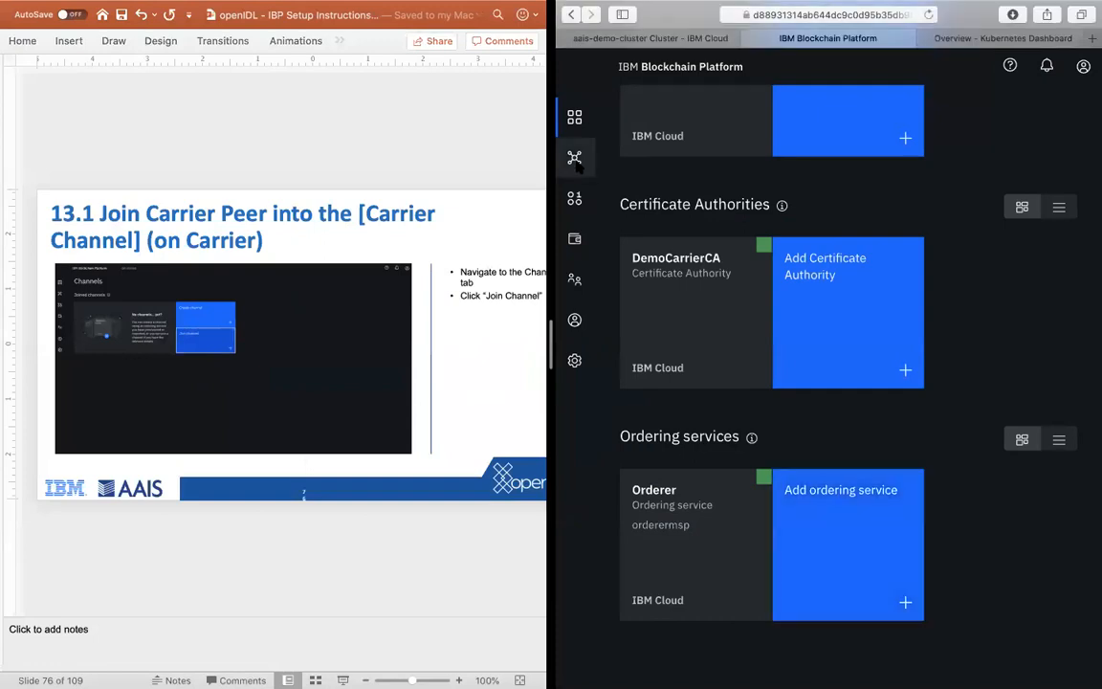
left_click(575, 159)
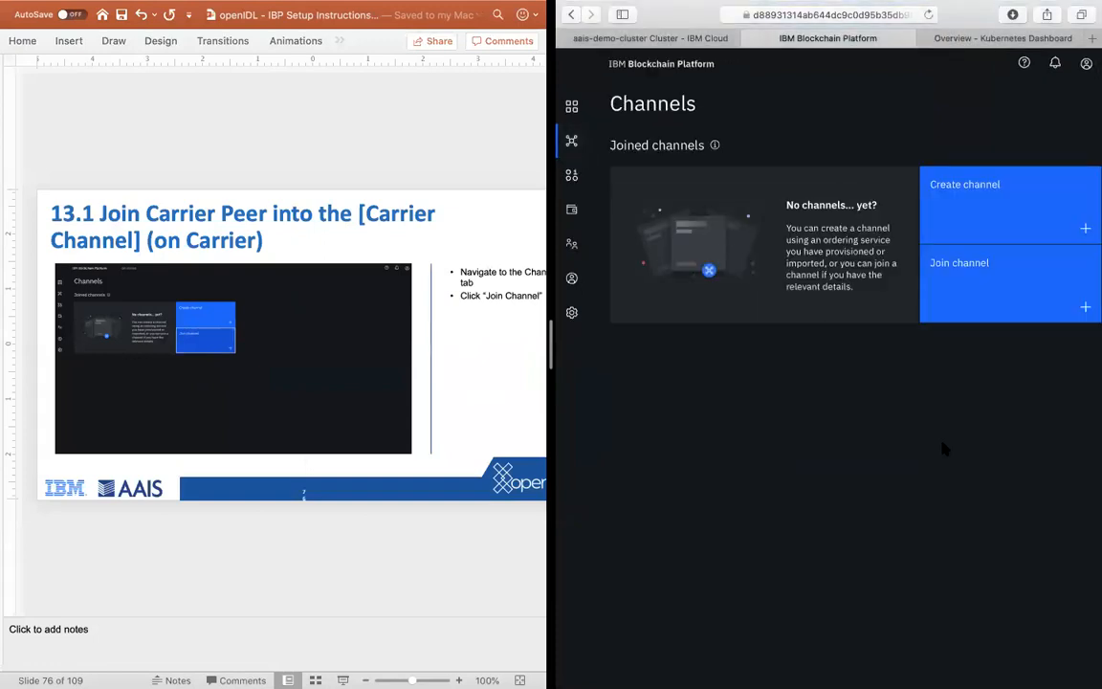
left_click(991, 285)
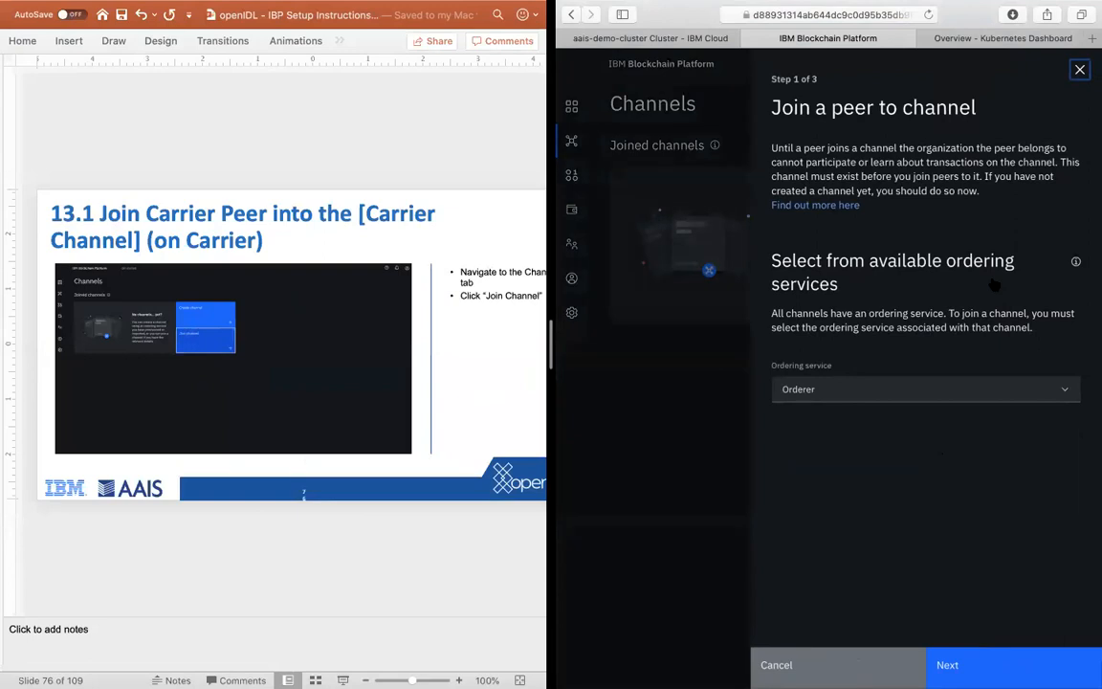
Step: Select Orderer as the ordering service for the channel join, advance the instructions to slide 13.3, and continue to the channel name
left_click(302, 562)
scroll(302, 562, "down", 2)
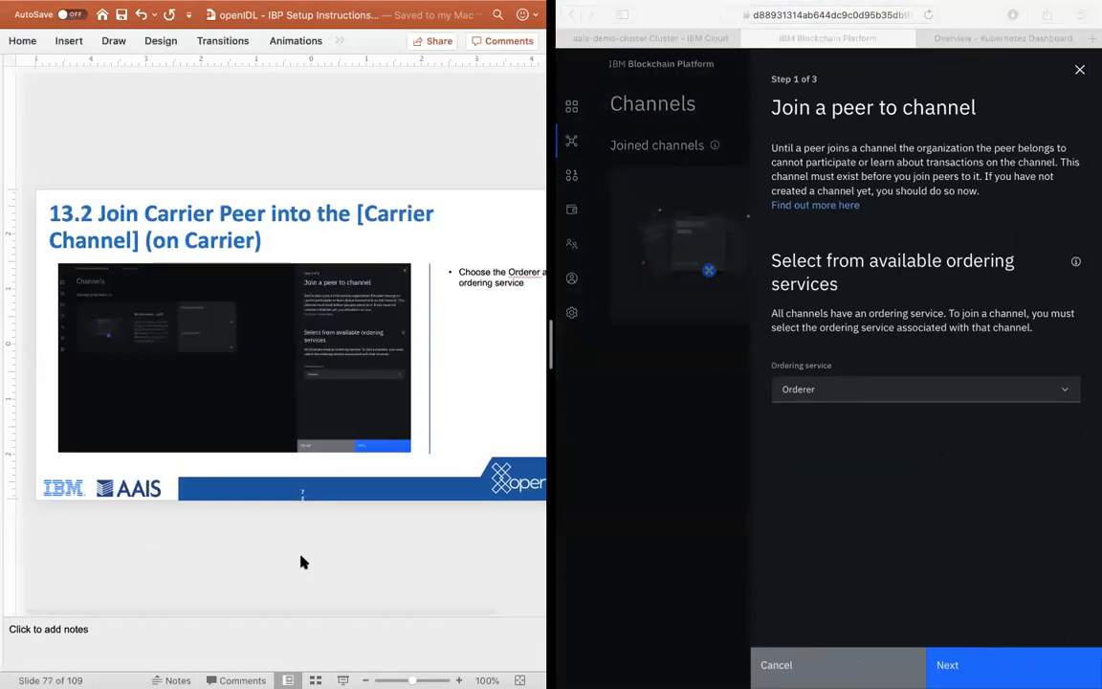
left_click(838, 400)
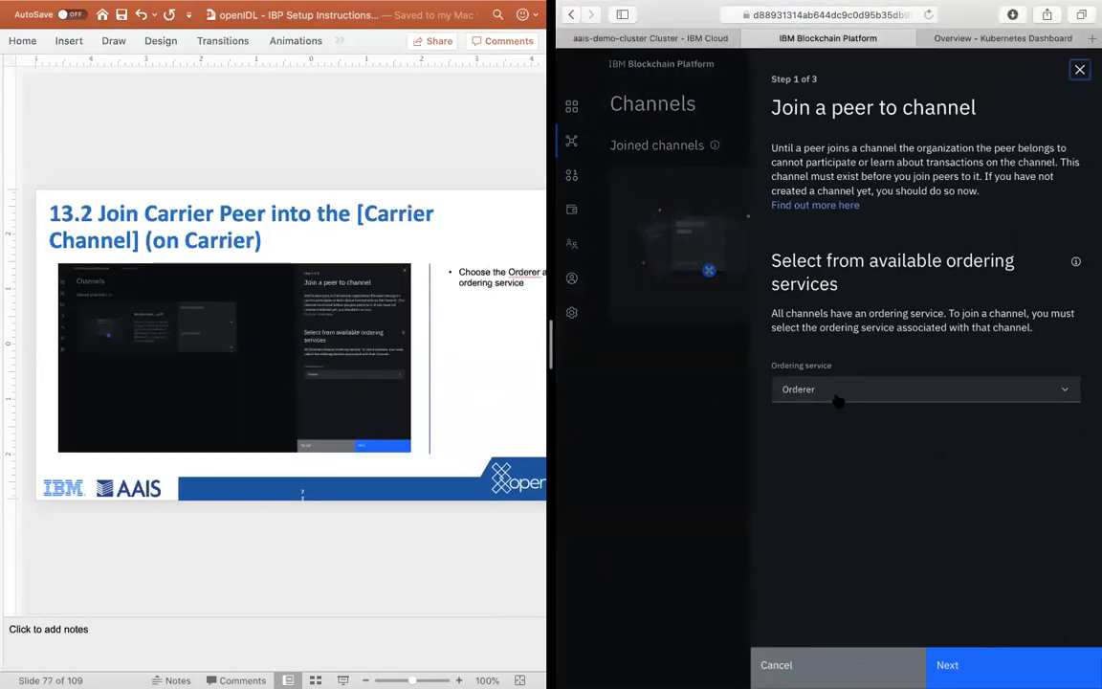
left_click(834, 400)
left_click(835, 415)
left_click(897, 453)
left_click(238, 581)
key("Down")
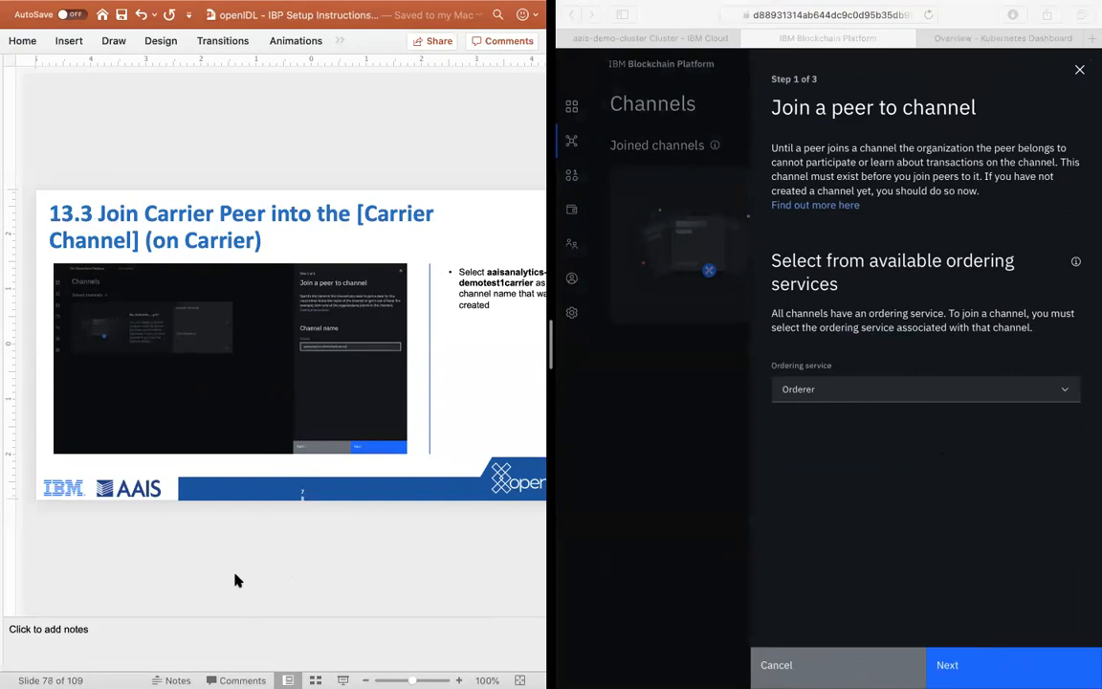
left_click(964, 586)
left_click(947, 665)
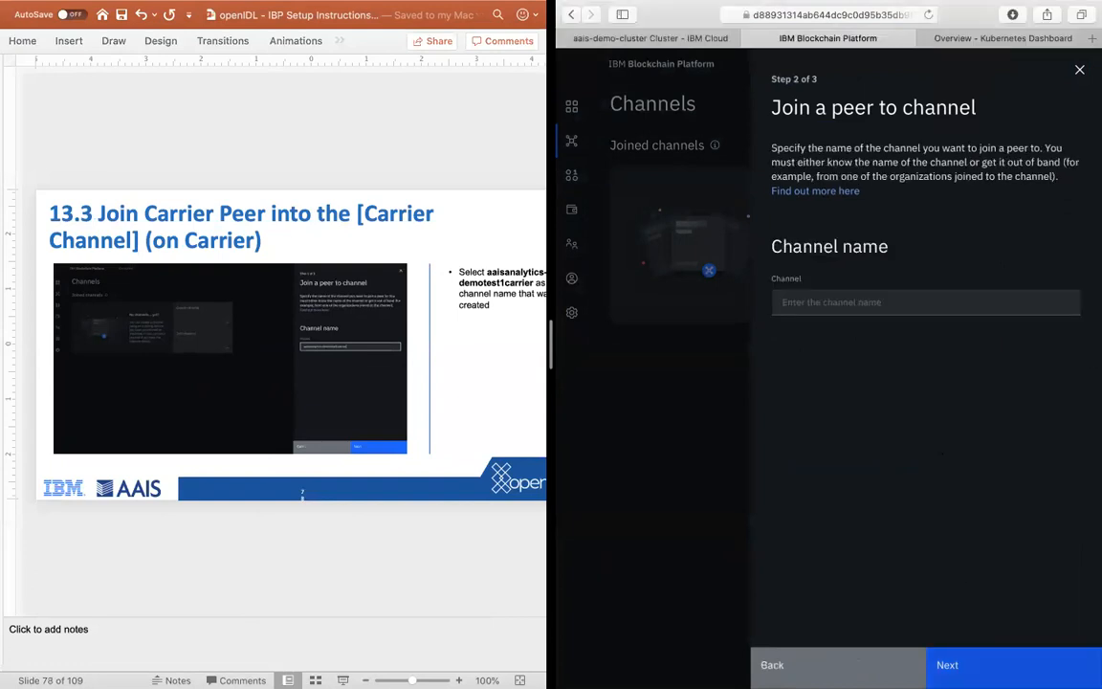
Step: Enter aais-democarrier as the name of the channel to join and continue to the peer selection
left_click(794, 302)
type("aais")
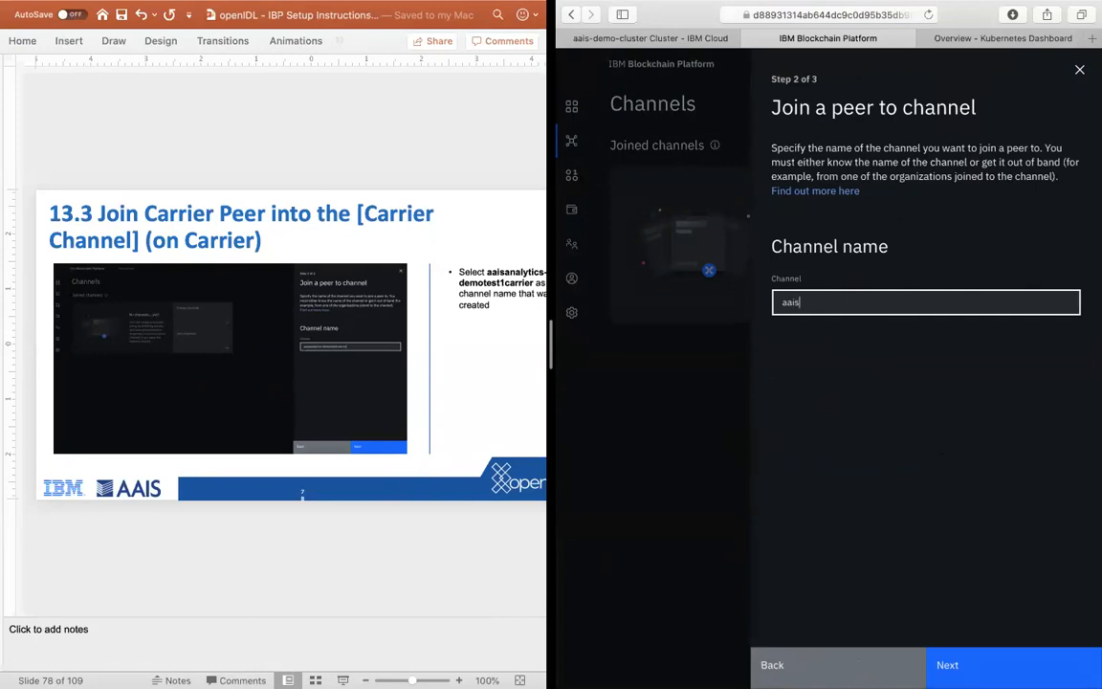
type("-democarrier")
left_click(838, 362)
left_click(1011, 666)
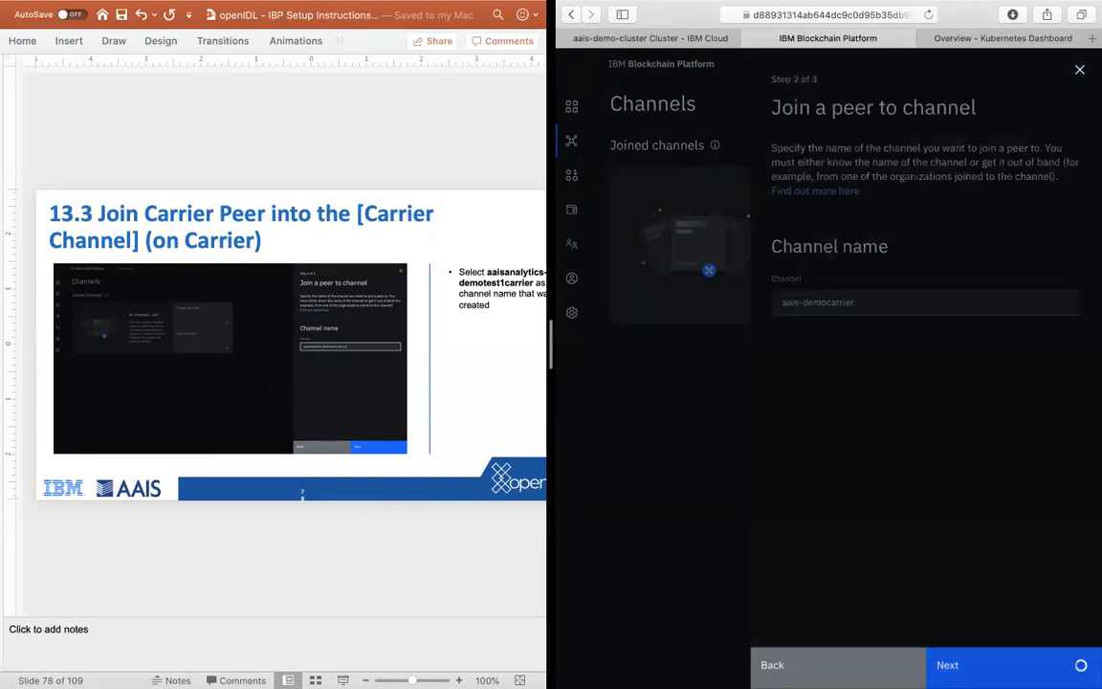
Step: Advance the instructions to slide 13.4 and join DemoCarrierPeer0 (democarriermsp) to aais-democarrier as an anchor peer
left_click(267, 548)
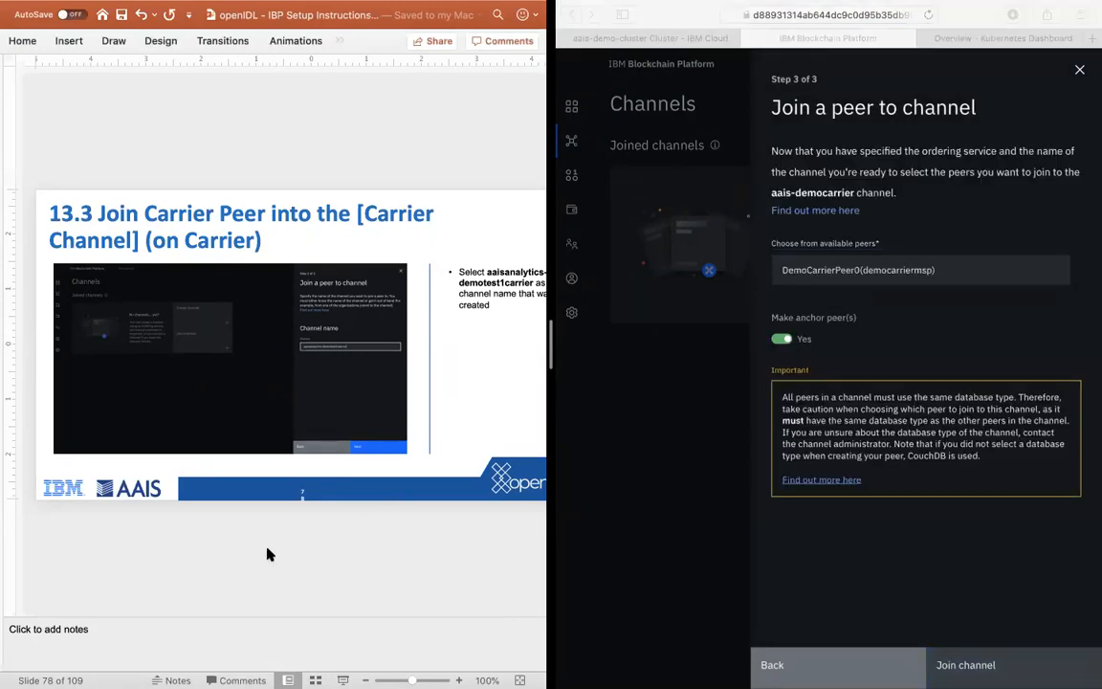
scroll(268, 554, "down", 1)
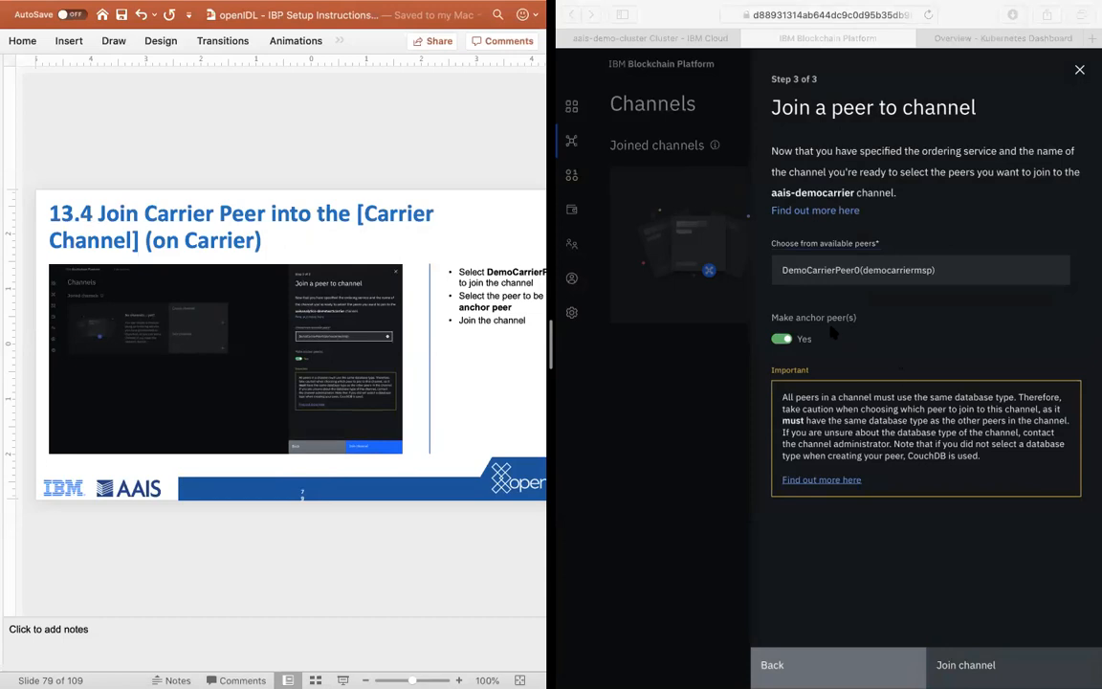
left_click(890, 532)
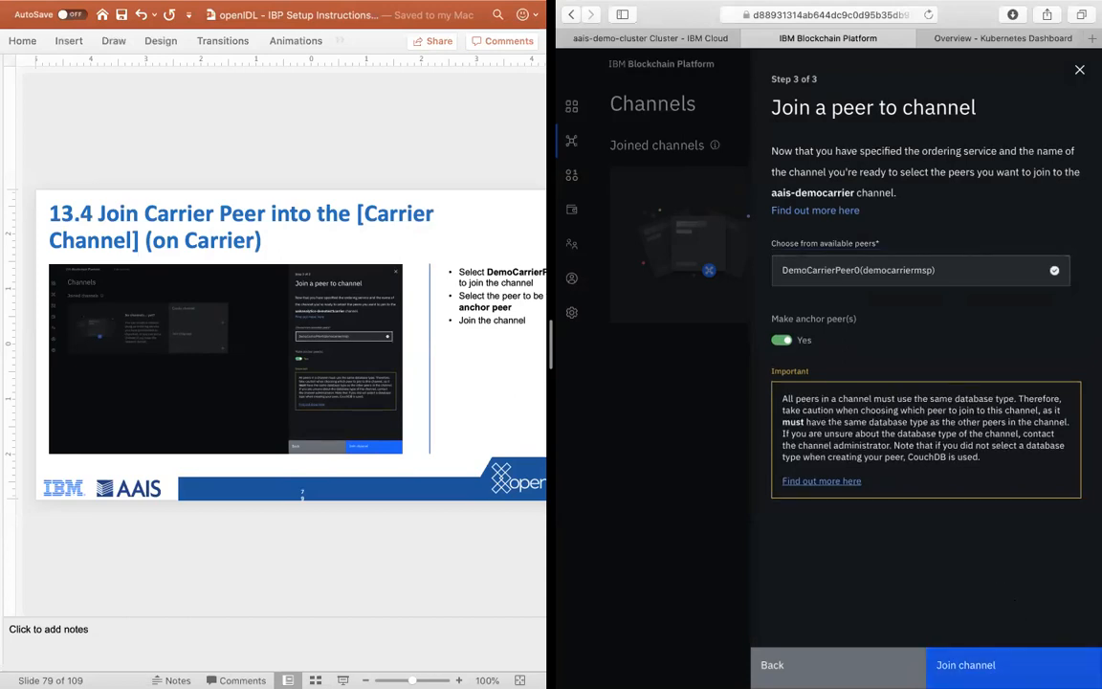
left_click(966, 665)
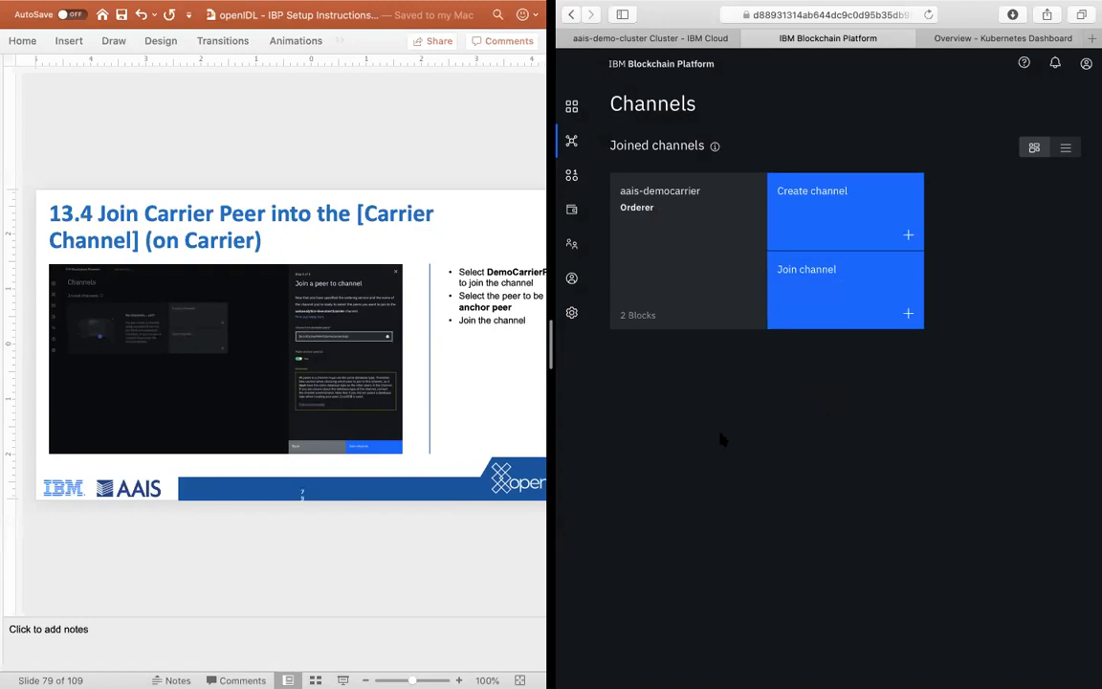
Step: Advance the instructions past slide 13.5 to slide 14.1 on joining the carrier organization MSP to the default channel
left_click(363, 561)
key("Down")
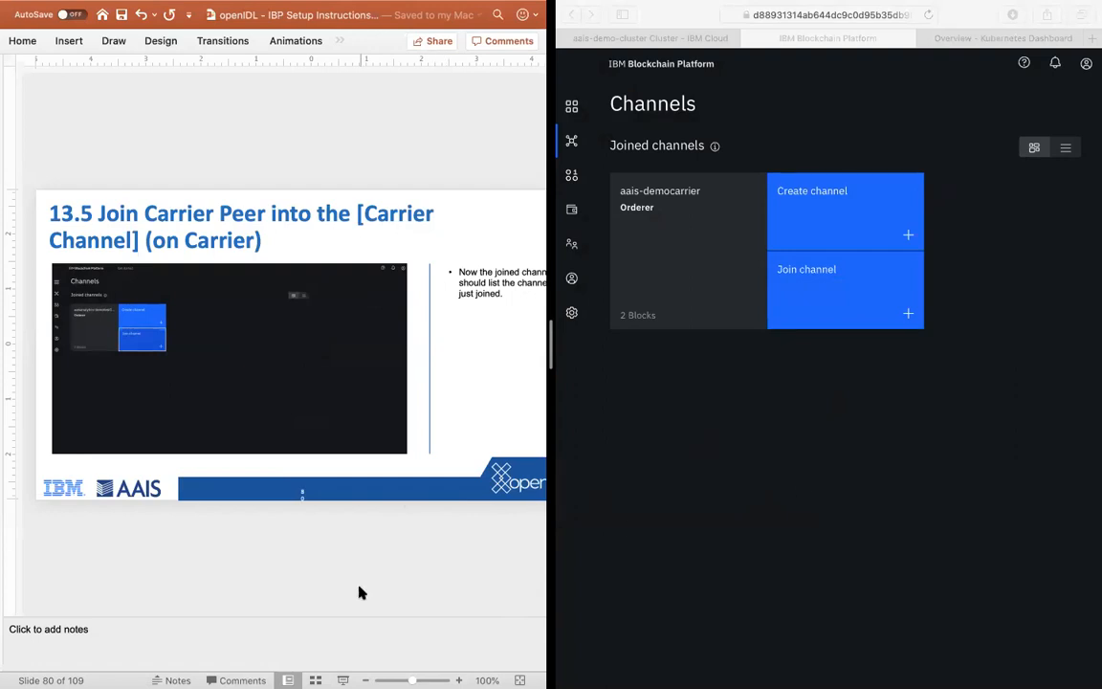
key("Down")
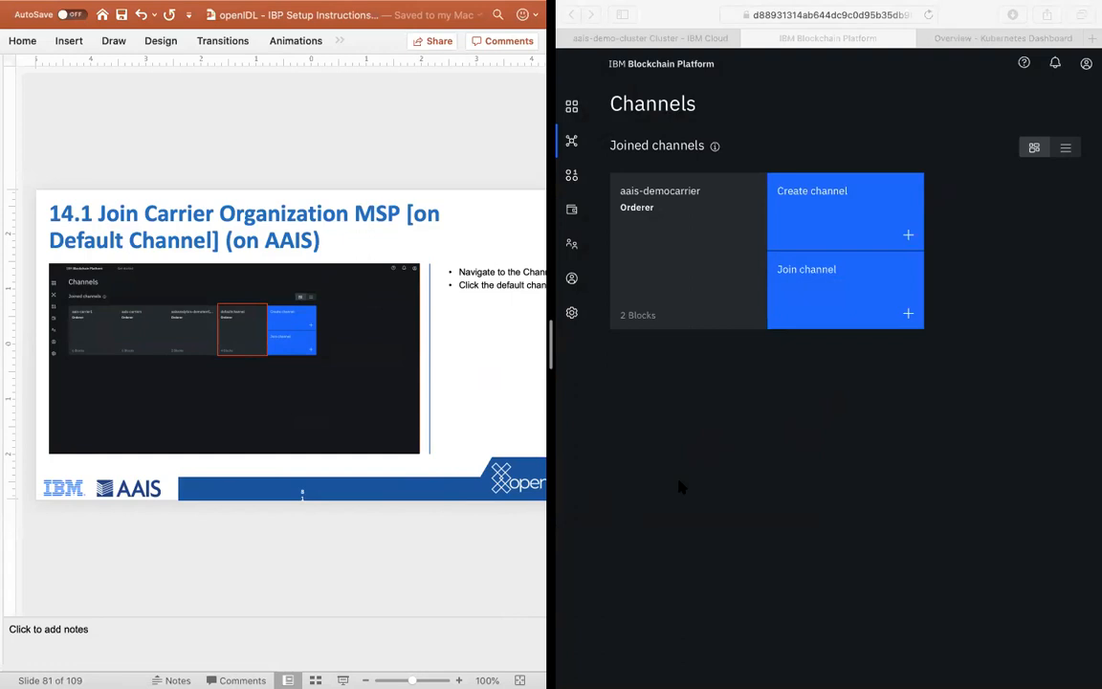
Step: Break up the PowerPoint and Safari split view and pair PowerPoint with the AAIS Firefox window in a full-screen split view
key("ctrl+Up")
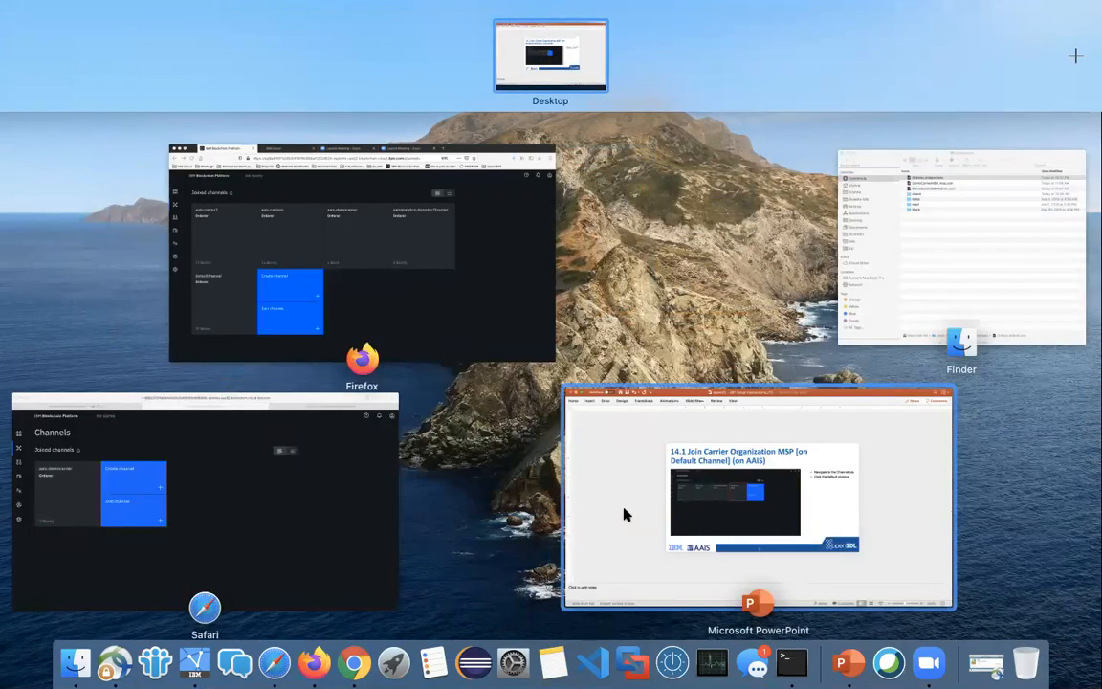
left_click_drag(623, 514, 630, 63)
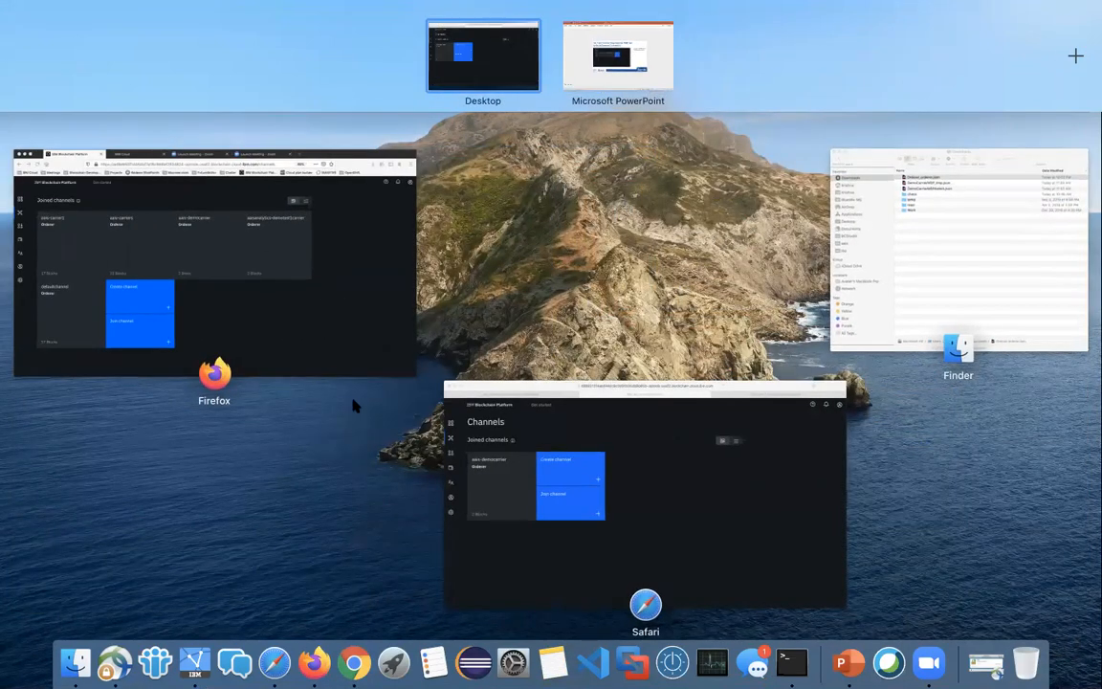
left_click_drag(298, 266, 652, 55)
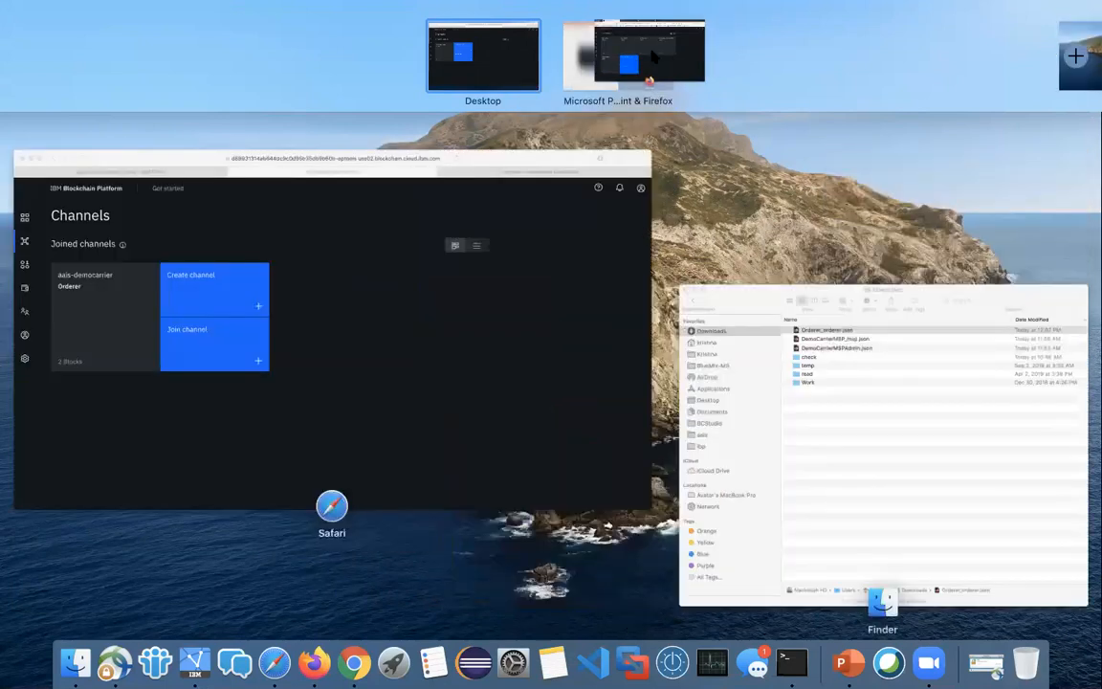
left_click(588, 52)
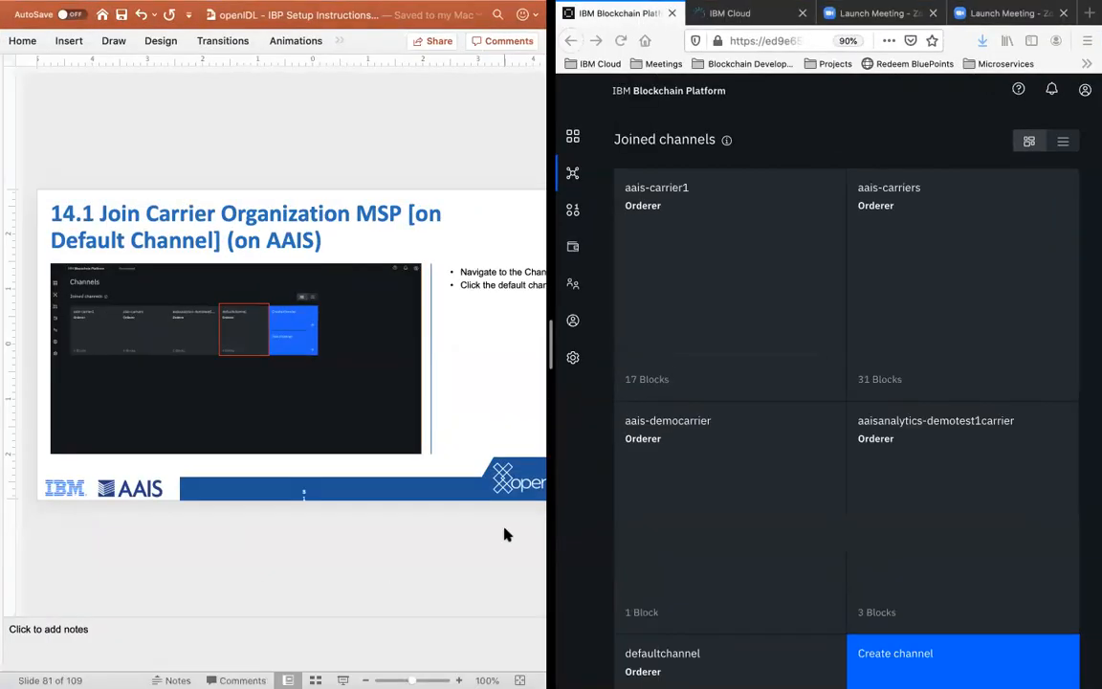
Step: View the details of the Orderer ordering service among the nodes of the AAIS console
left_click(571, 136)
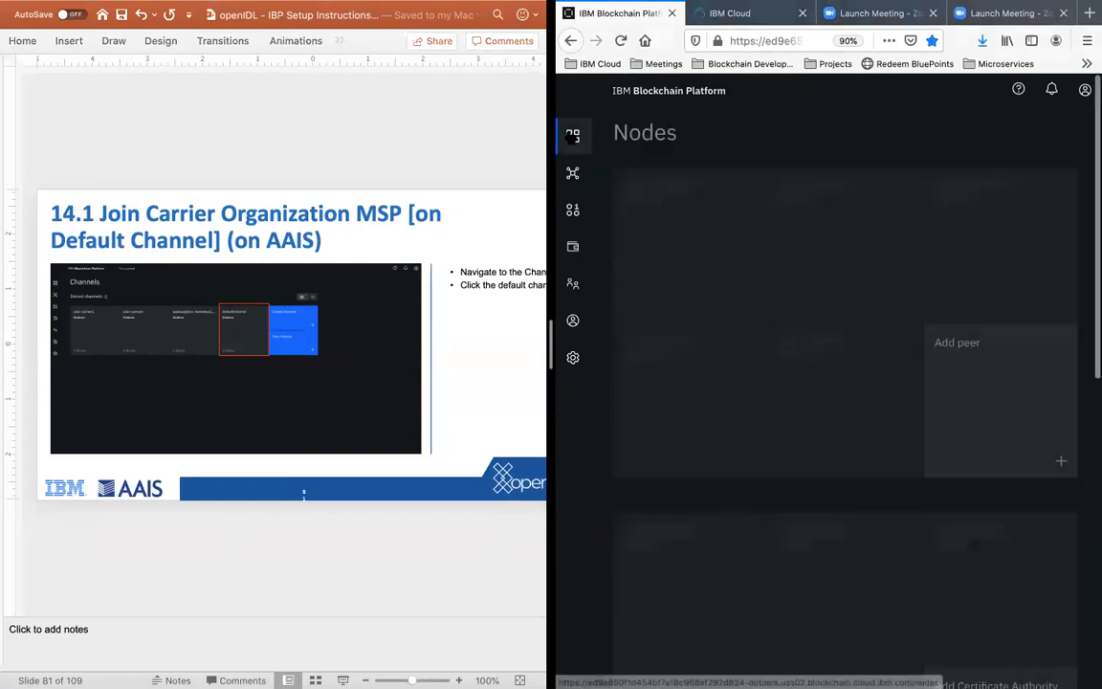
scroll(740, 474, "down", 10)
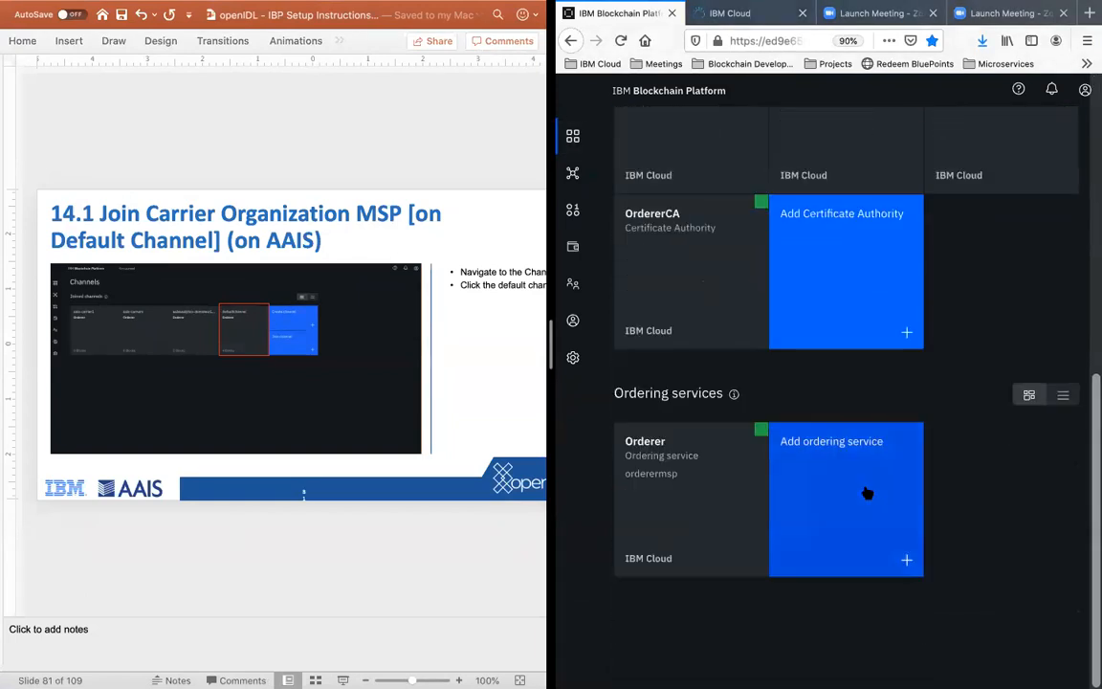
left_click(658, 538)
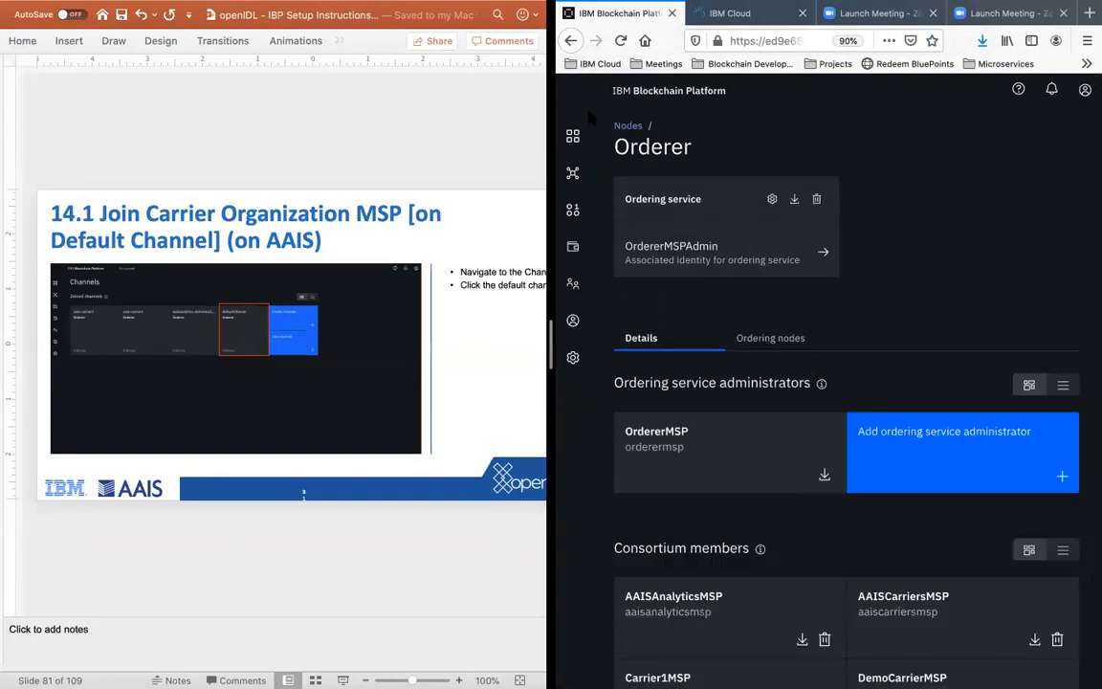
Step: Open defaultchannel from the joined channels of the AAIS console
left_click(572, 175)
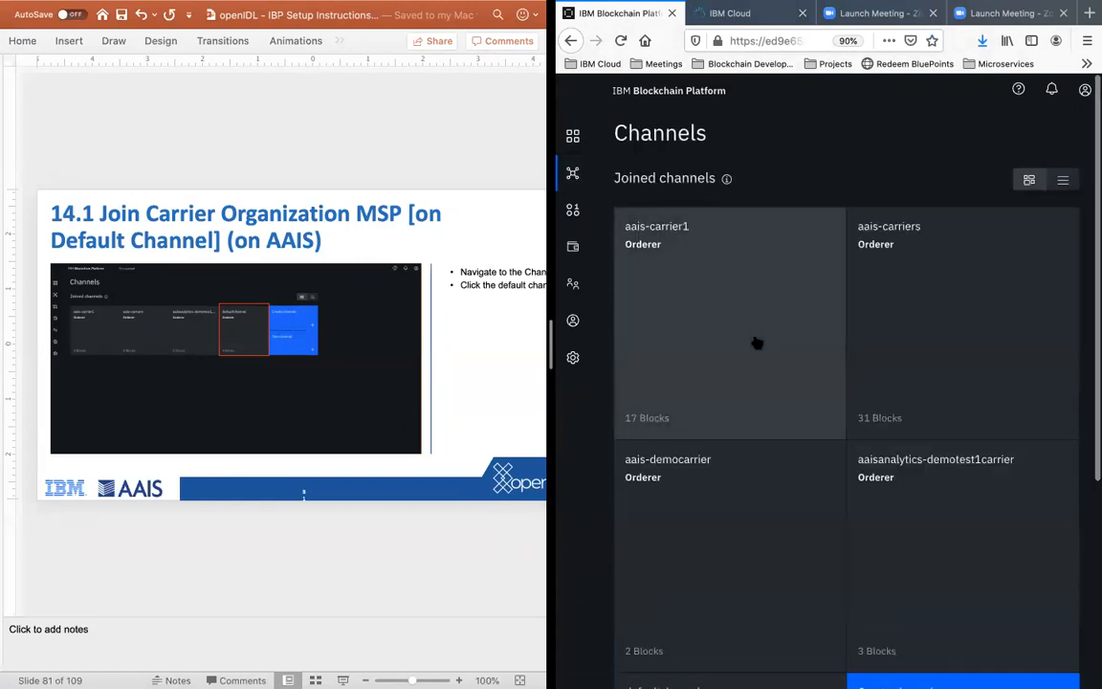
scroll(755, 342, "down", 3)
left_click(706, 455)
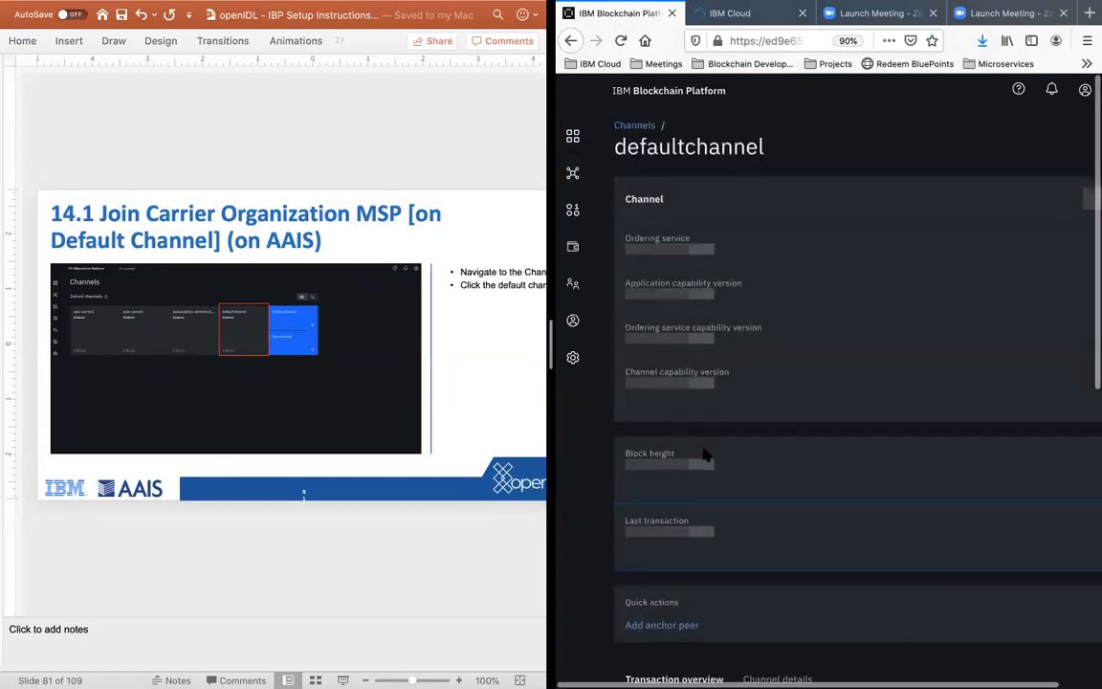
Step: Advance the instructions to slide 14.2 and open the settings of defaultchannel
left_click(344, 562)
scroll(344, 563, "down", 1)
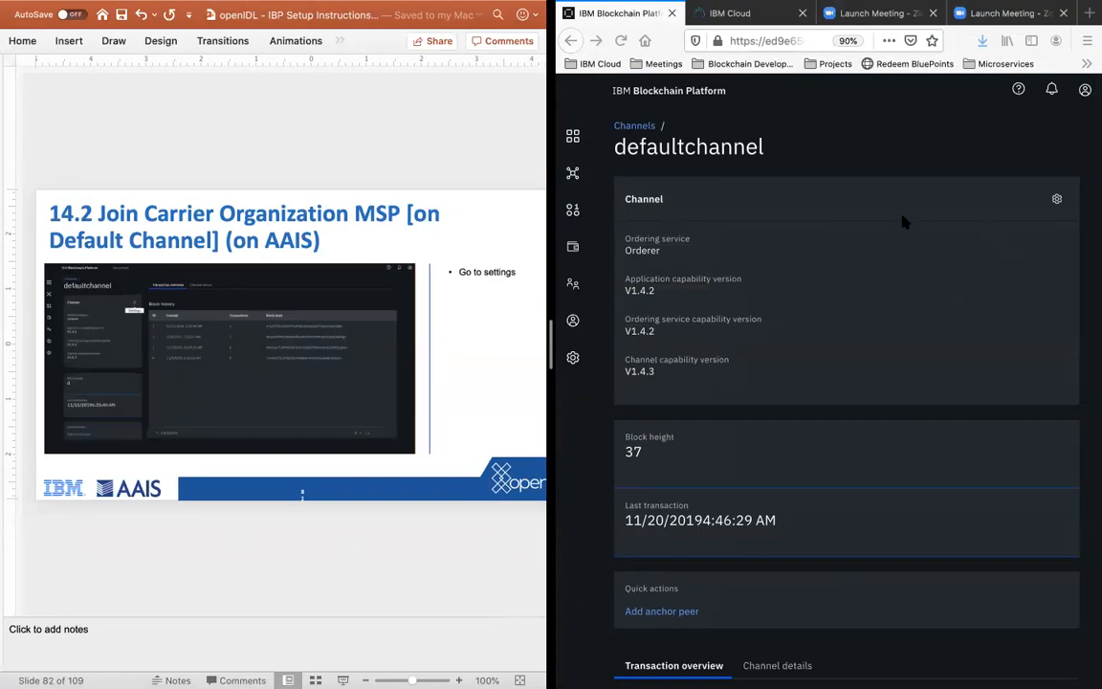
left_click(1056, 200)
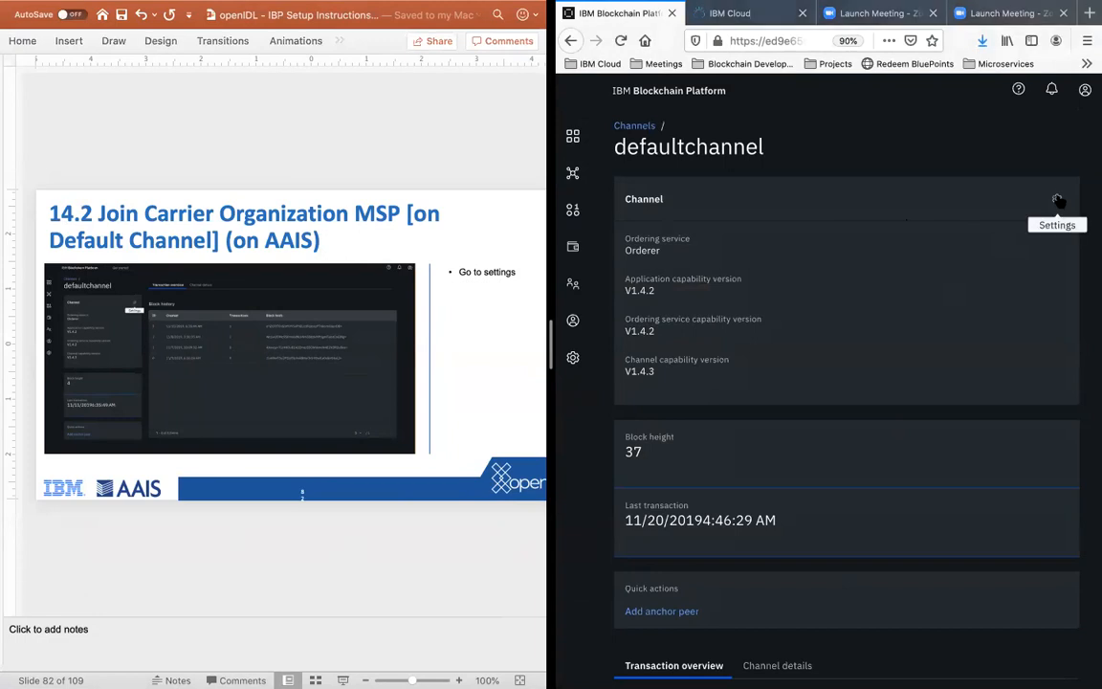
left_click(1056, 199)
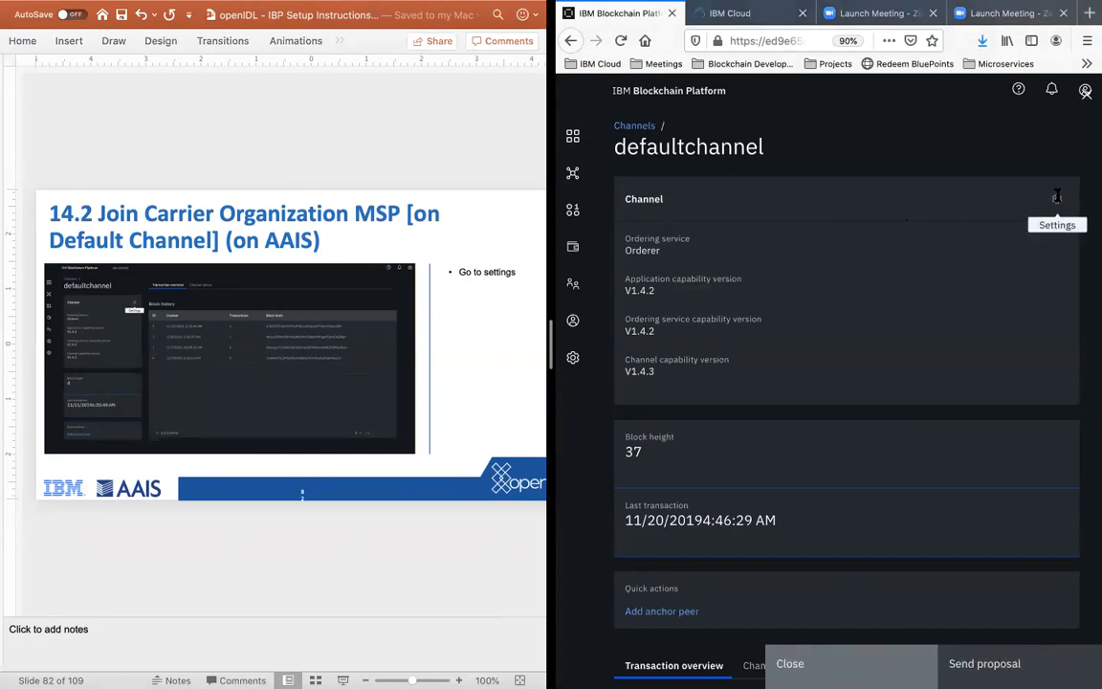
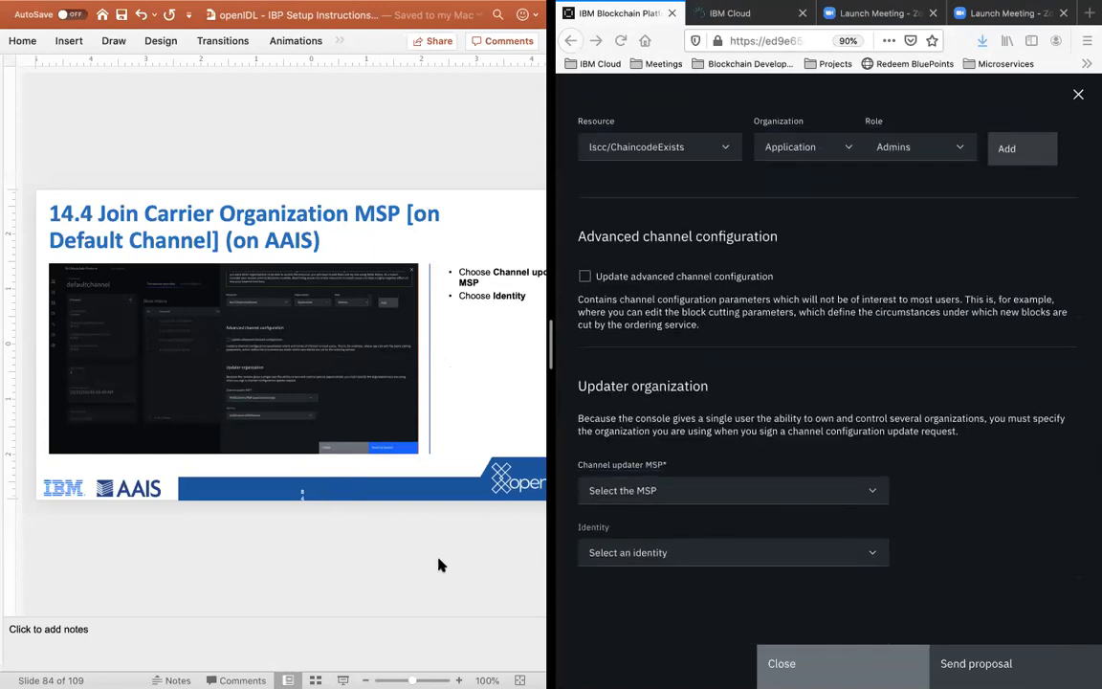
Step: Submit the defaultchannel update proposal with AAISCarriersMSP as the channel updater MSP and AAISCarriersMSPAdmin as the identity
left_click(655, 490)
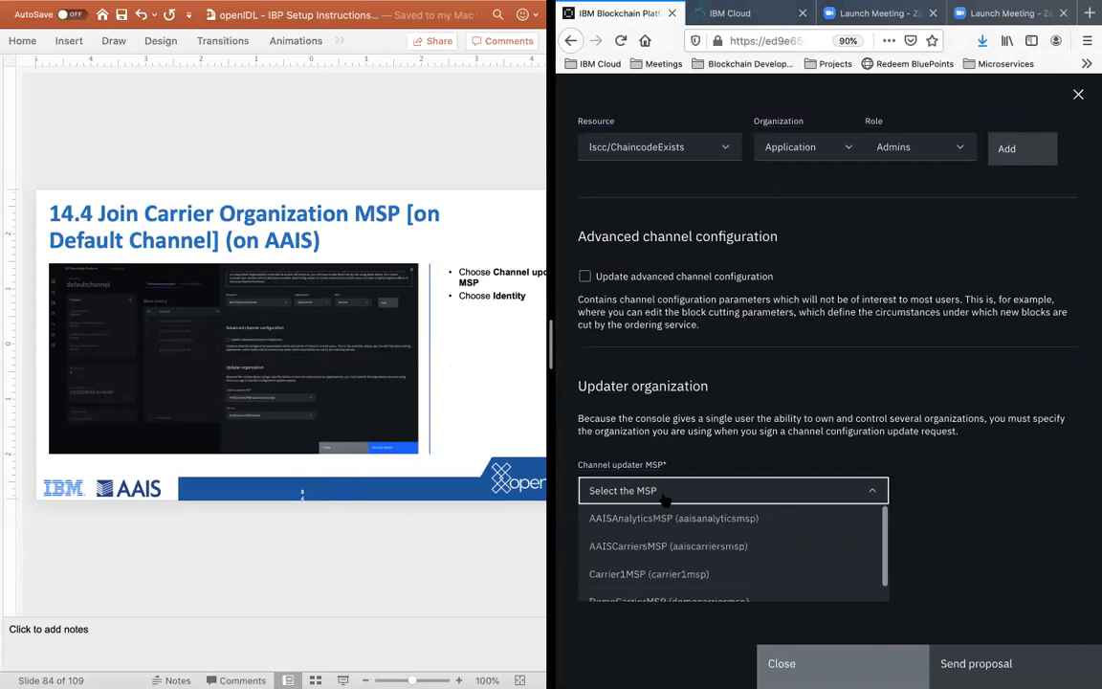
left_click(686, 545)
left_click(1002, 514)
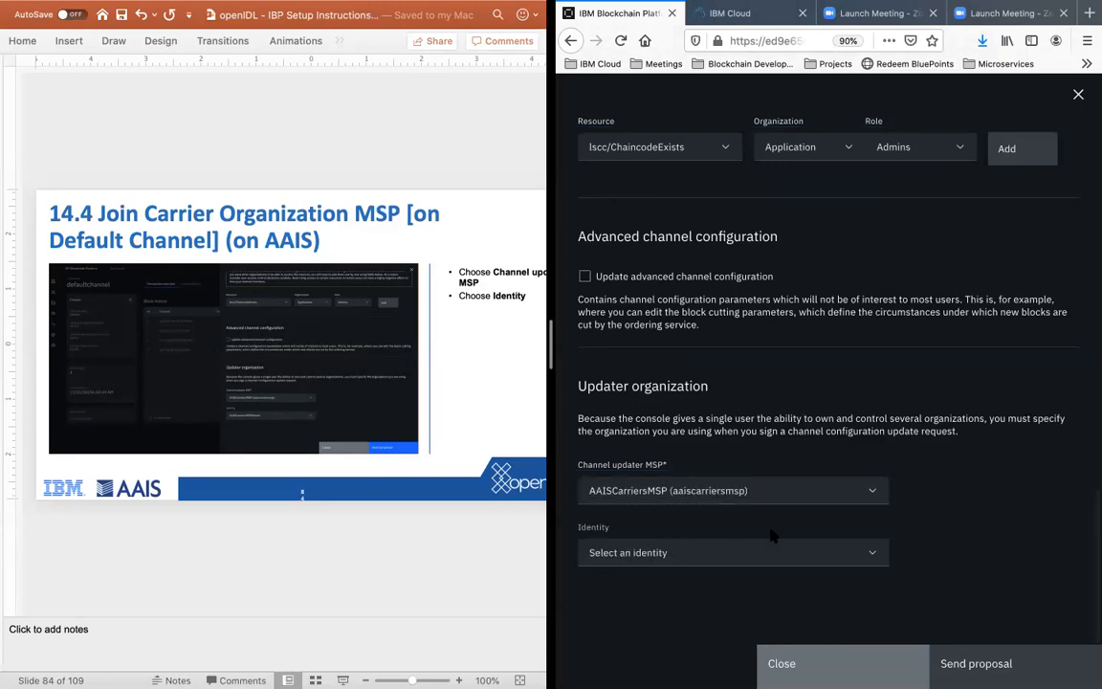
left_click(655, 559)
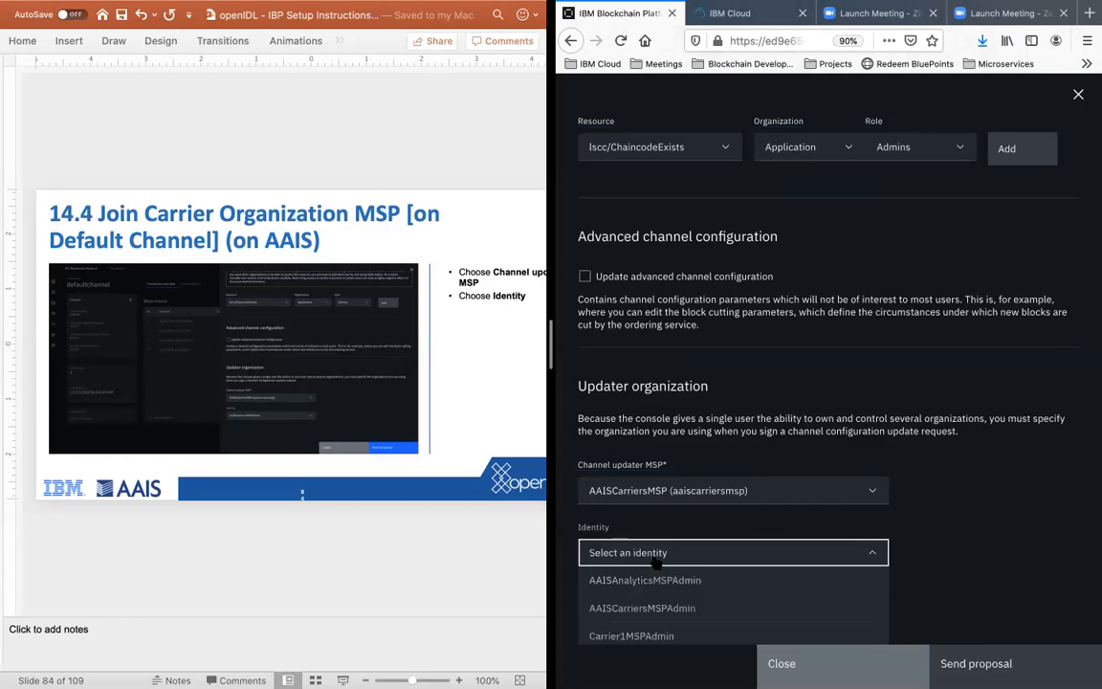
left_click(660, 609)
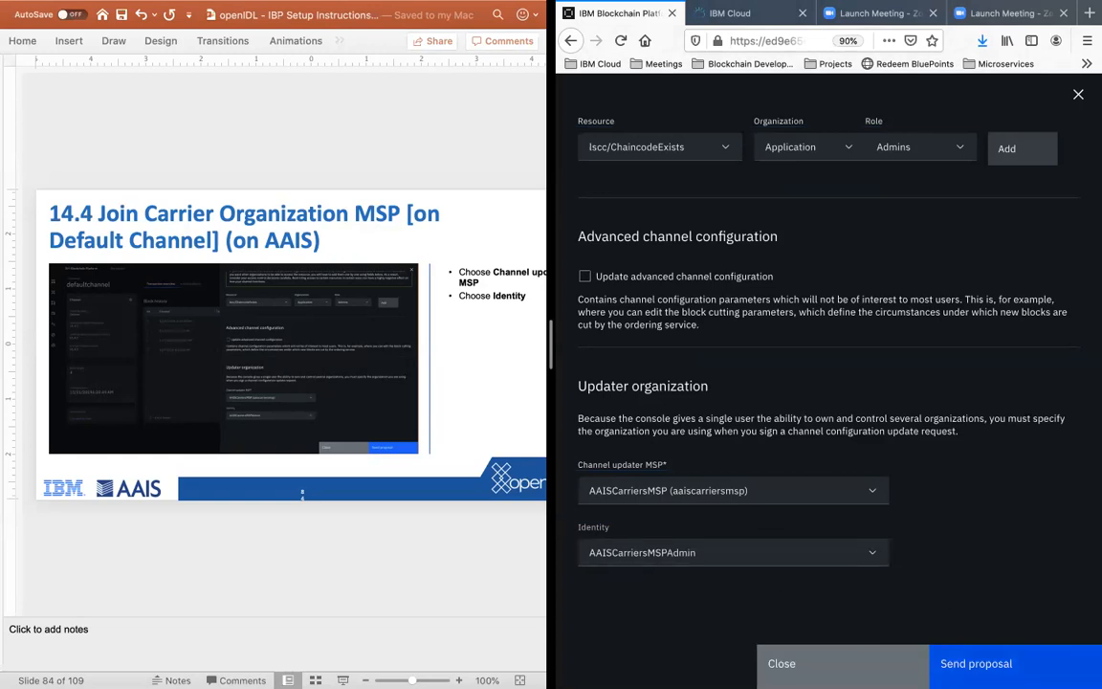
left_click(976, 663)
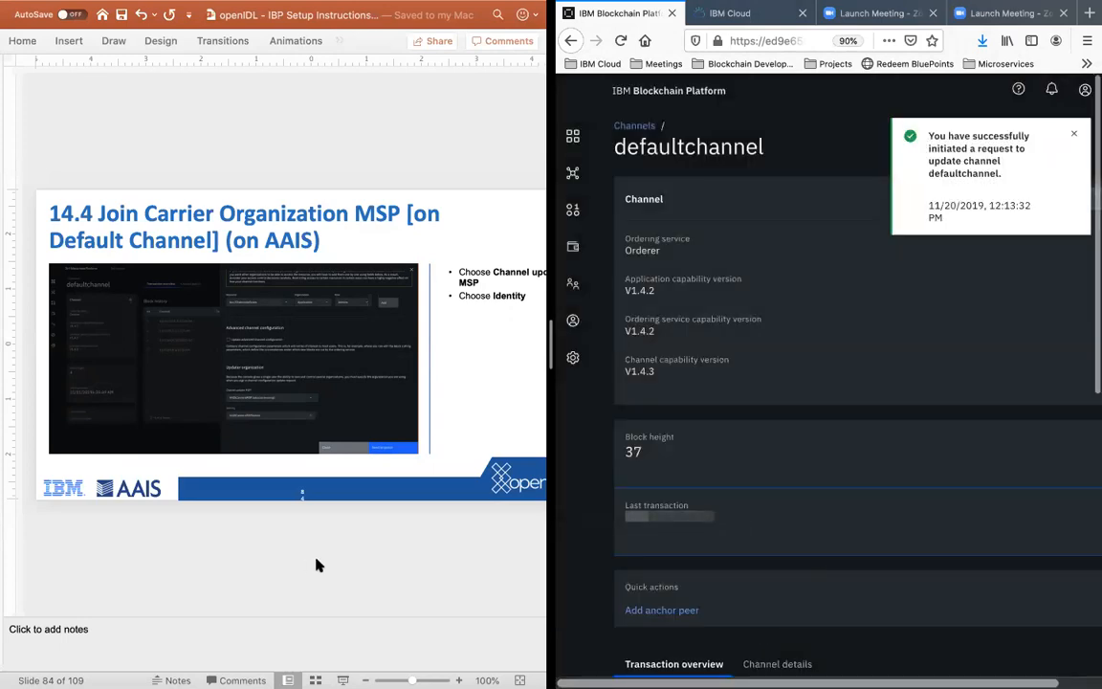
Step: Advance the instructions to slide 15.1 and pair PowerPoint with the carrier's Safari window in a full-screen split view
left_click(326, 576)
key("Down")
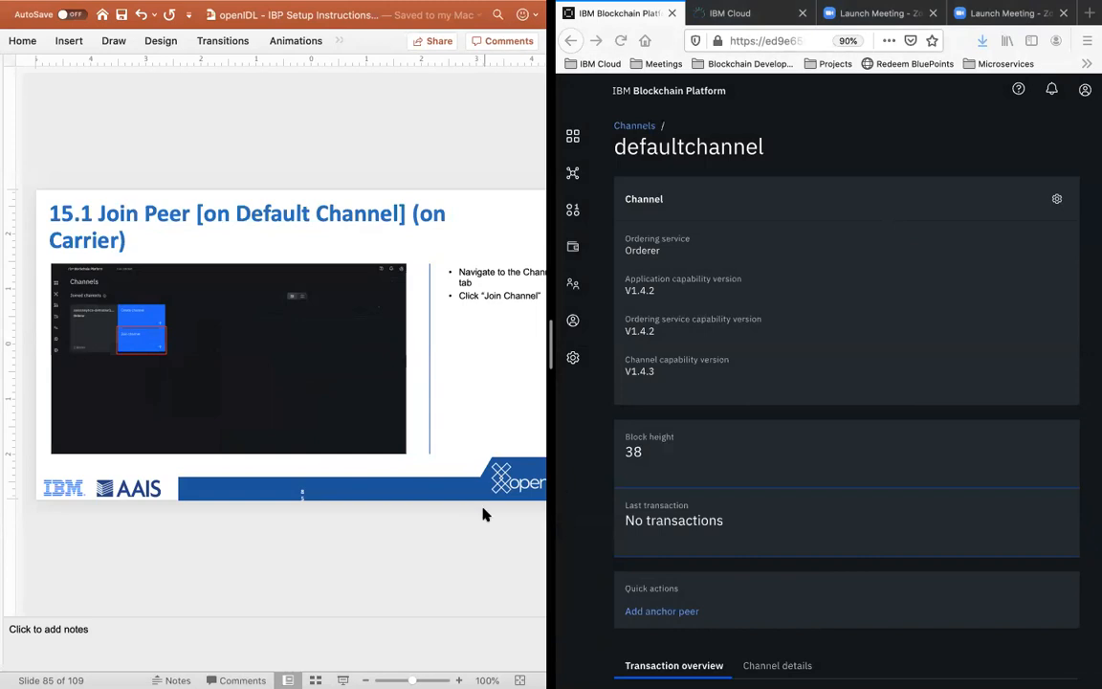
key("ctrl+Up")
left_click_drag(593, 62, 660, 186)
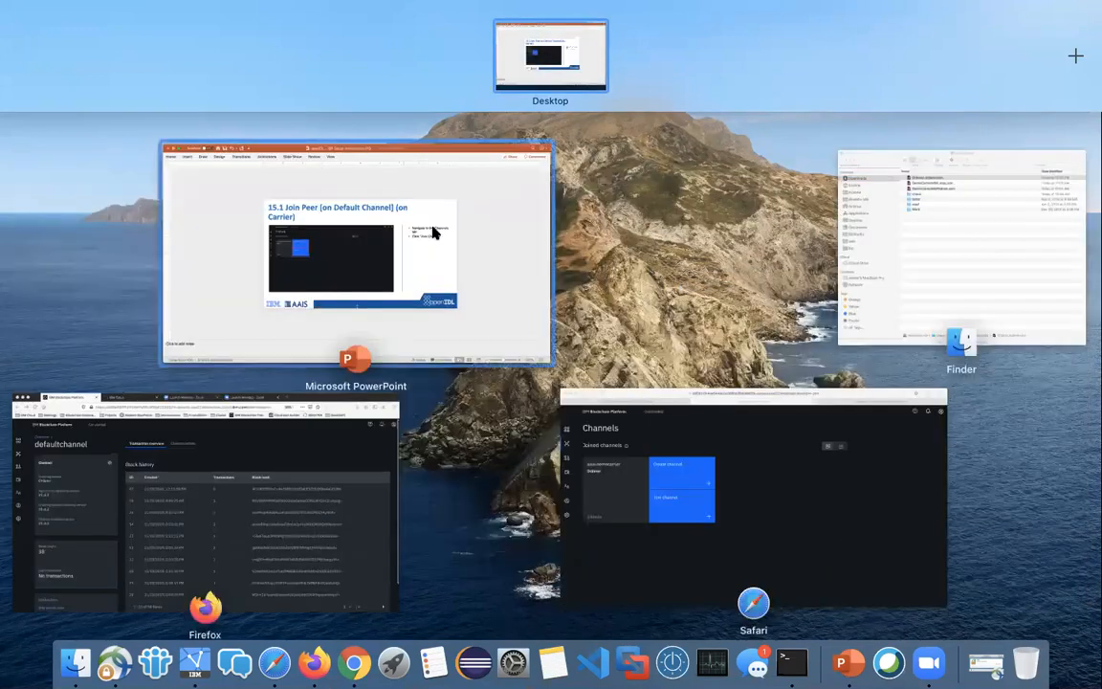
left_click_drag(209, 312, 634, 54)
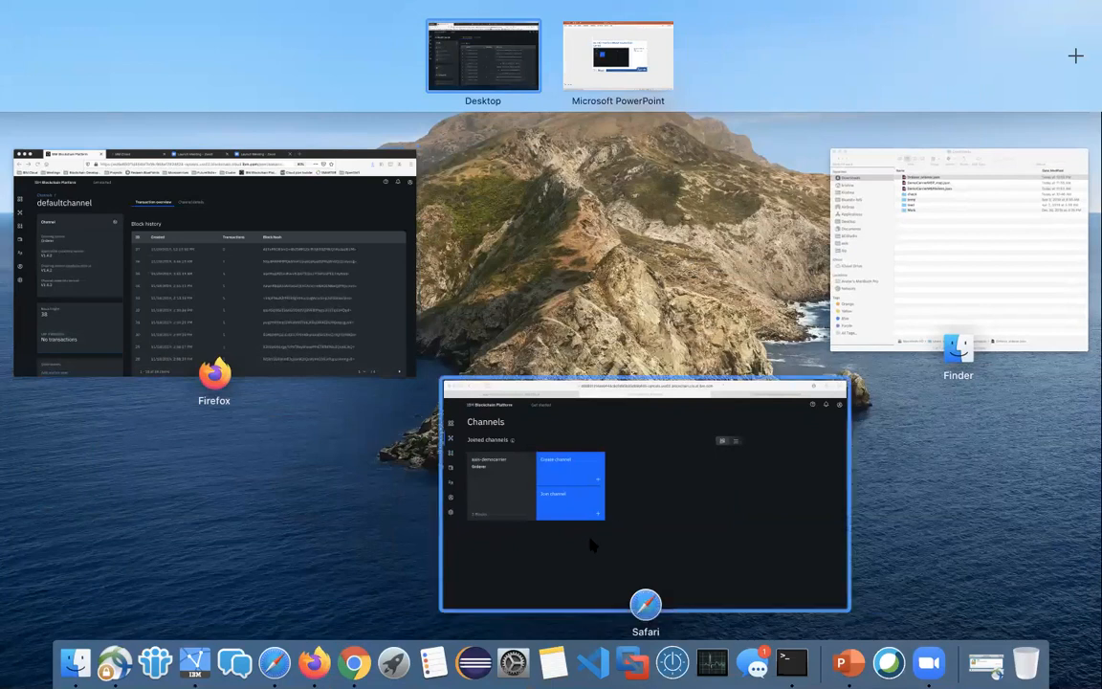
left_click_drag(516, 560, 622, 76)
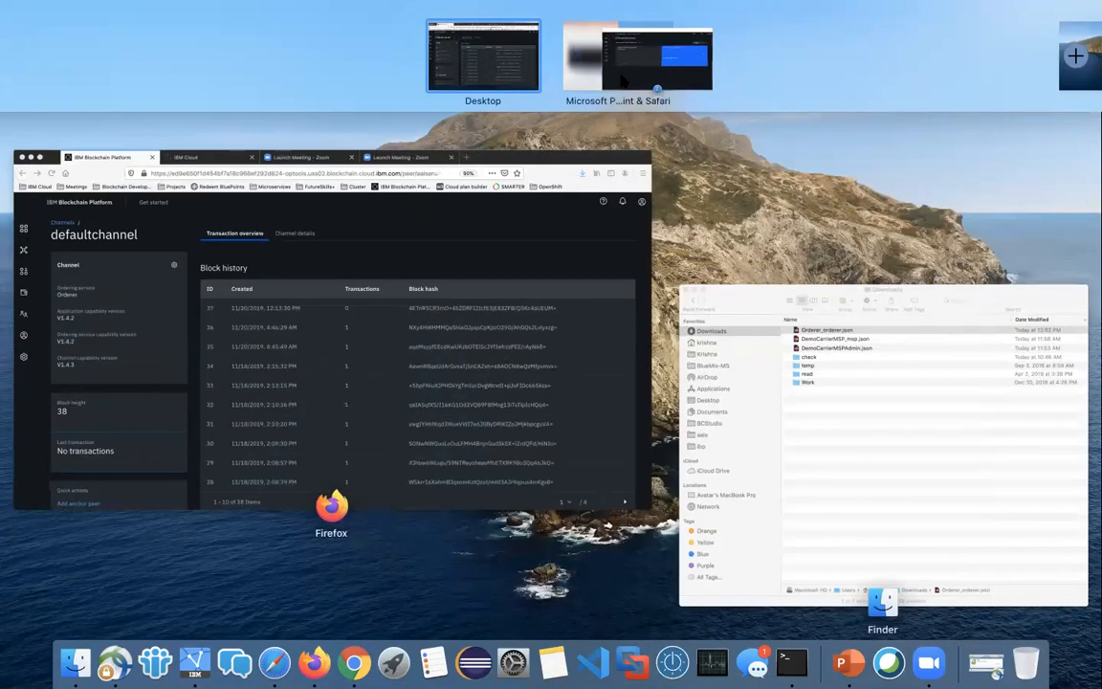
left_click(631, 62)
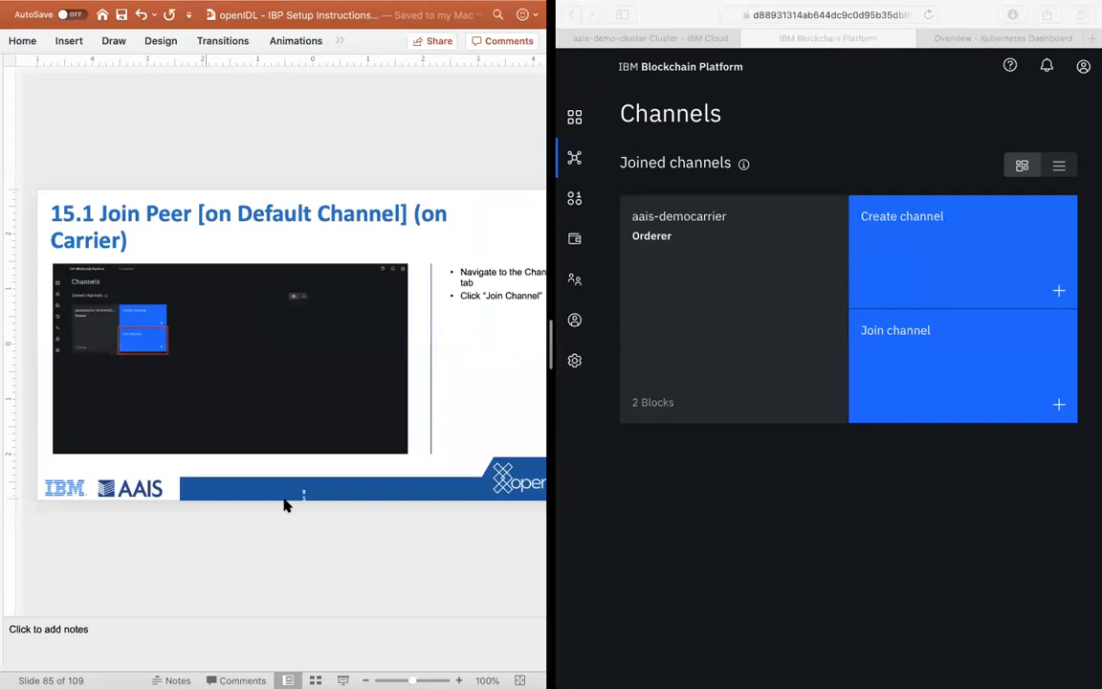
Step: Start joining a peer to a channel in the carrier console with Orderer as the ordering service, following the instructions to slide 15.3
left_click(745, 457)
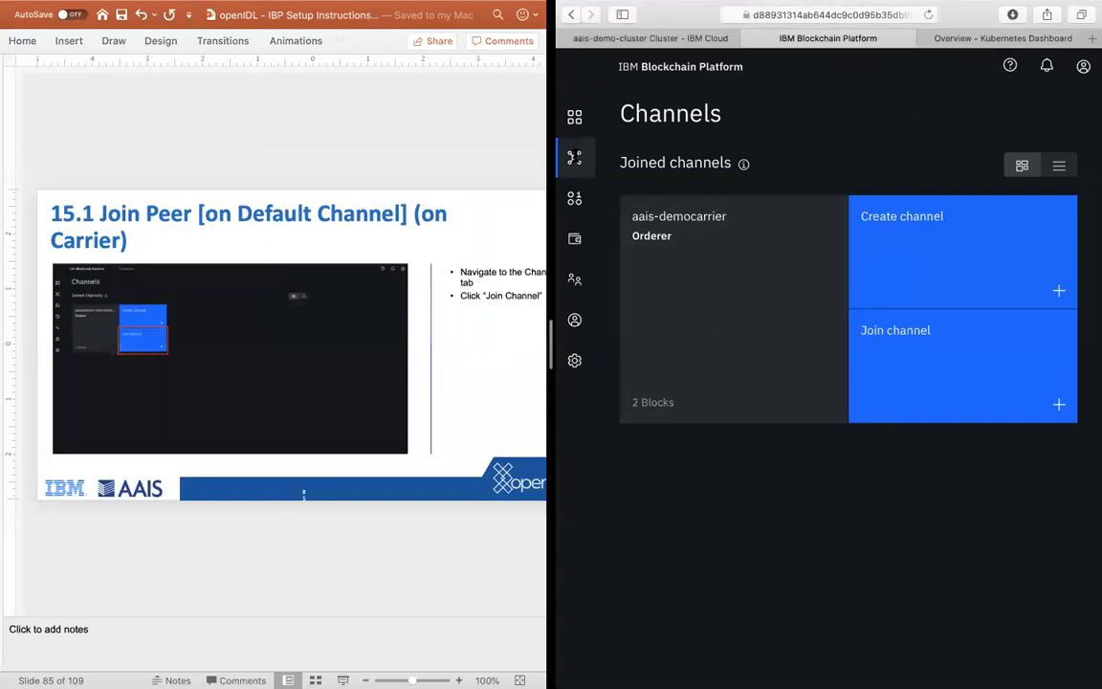
left_click(839, 363)
left_click(287, 554)
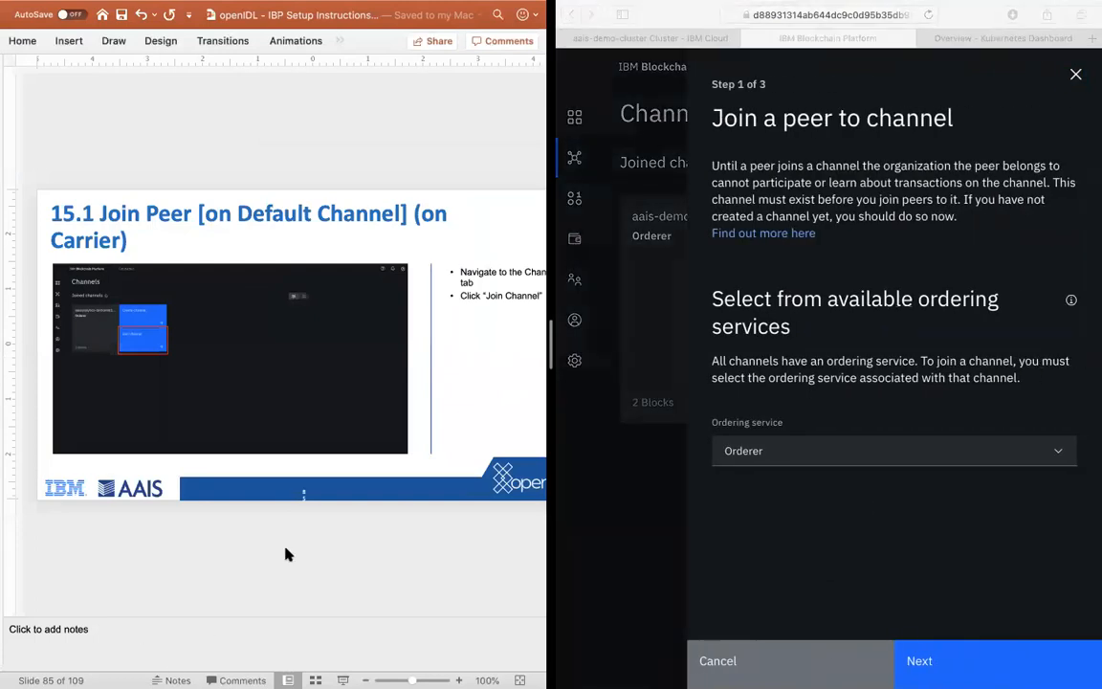
scroll(287, 554, "down", 2)
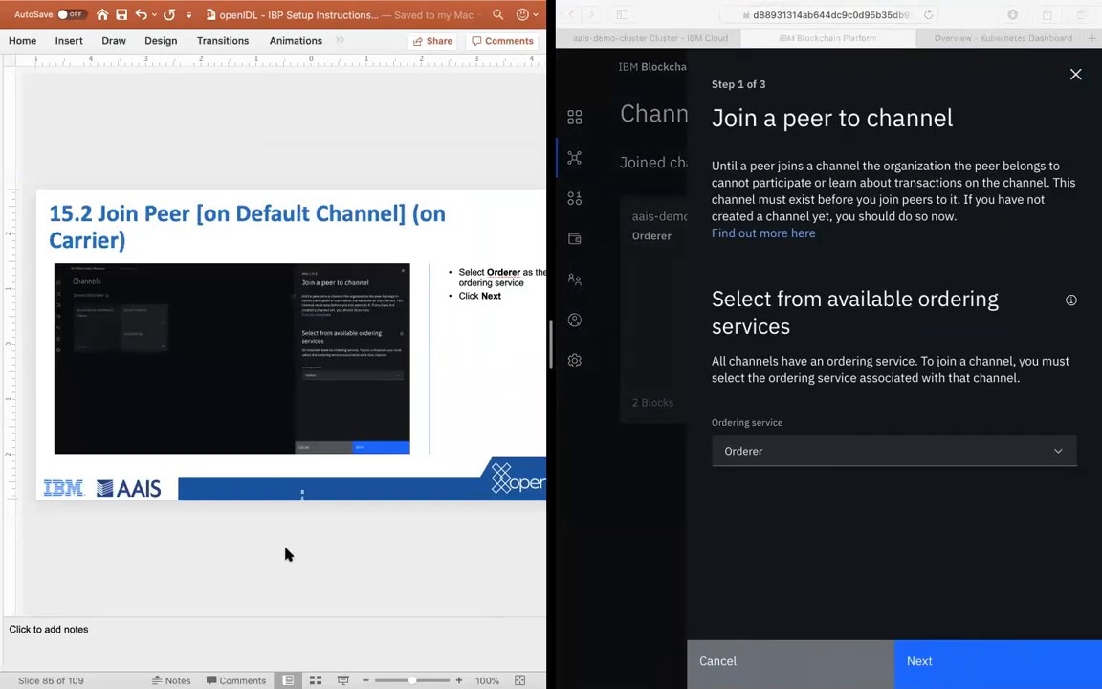
left_click(832, 451)
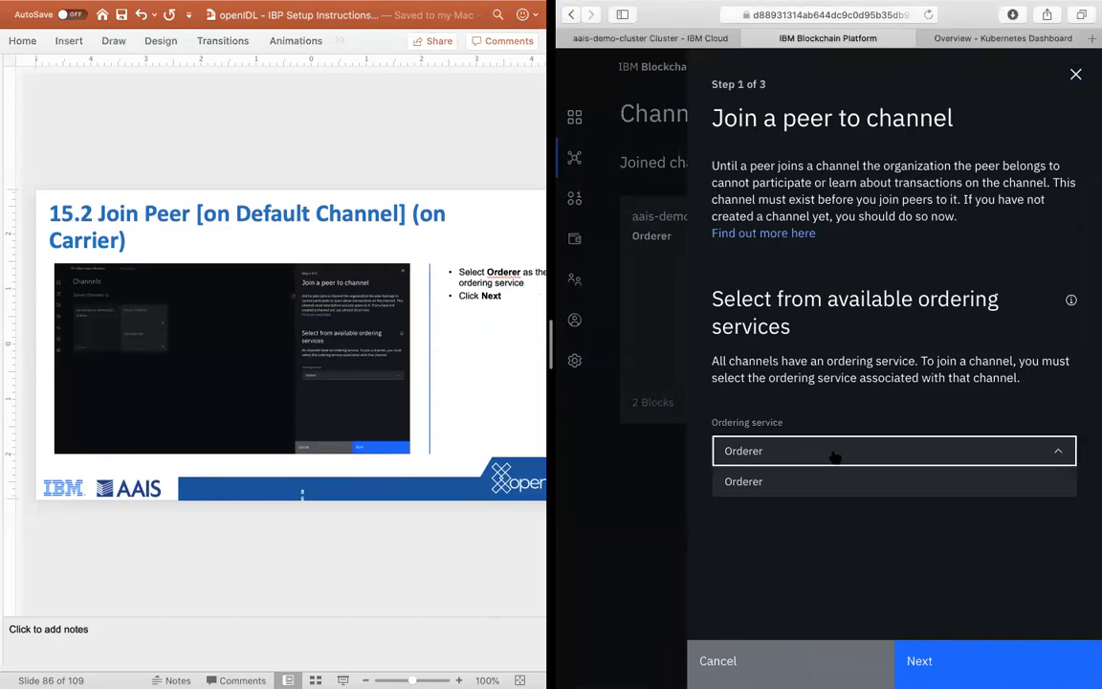
left_click(834, 458)
left_click(455, 550)
scroll(455, 550, "down", 1)
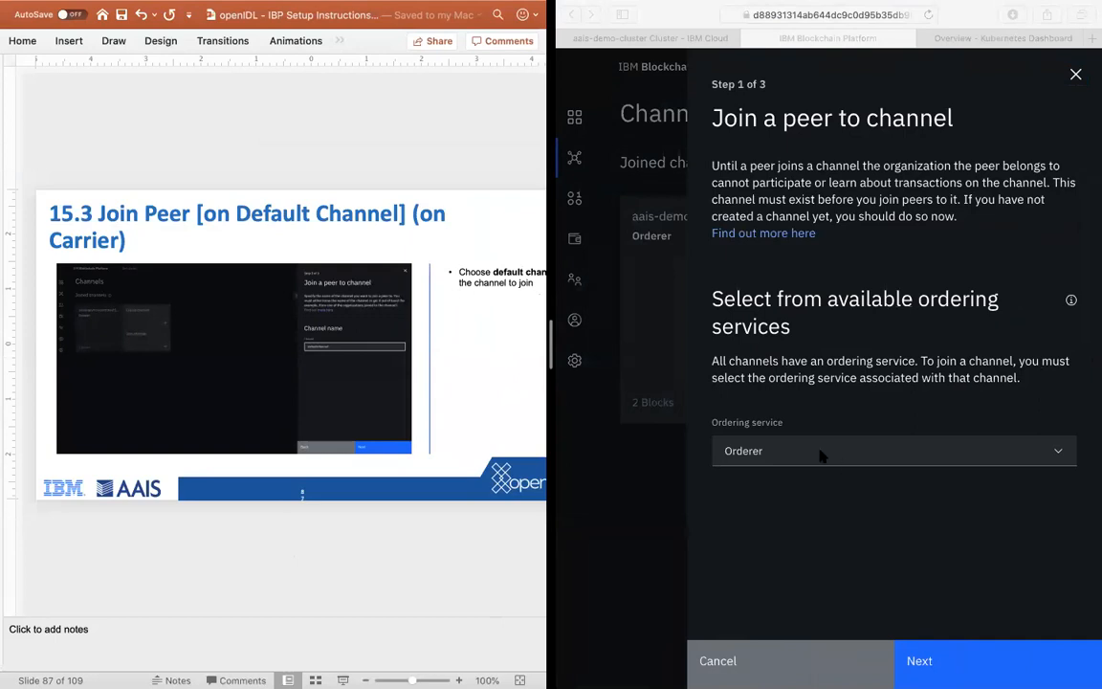
left_click(767, 457)
left_click(947, 658)
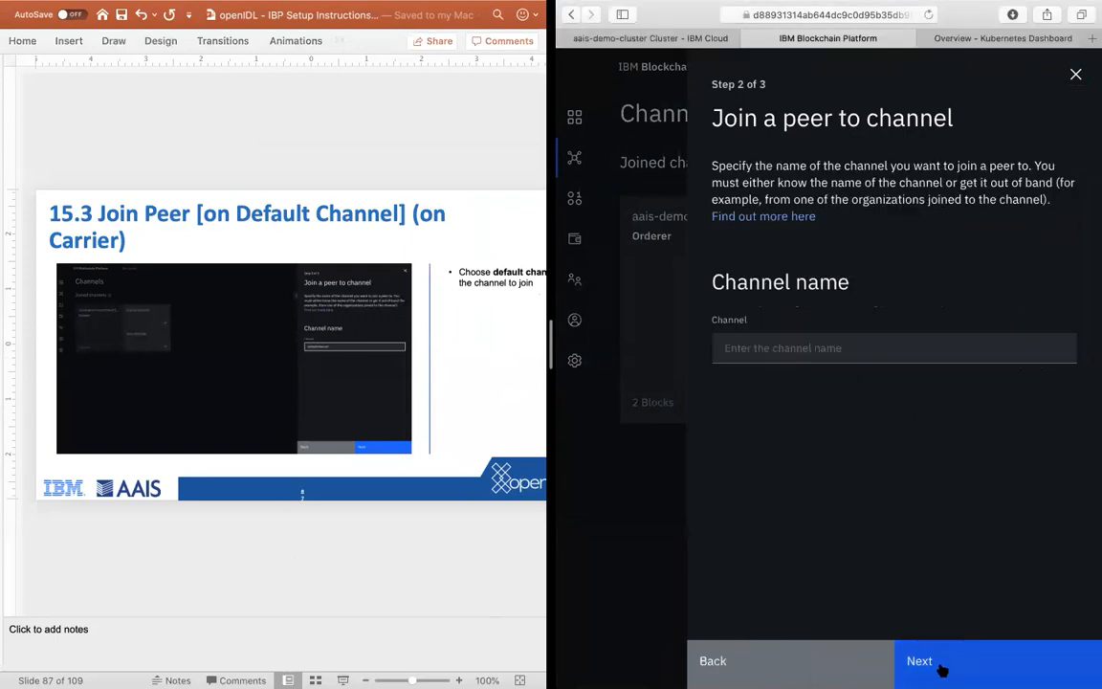
Step: Enter defaultchannel as the channel name, advance the instructions to slide 15.4, and continue to the peer selection
left_click(744, 348)
type("de")
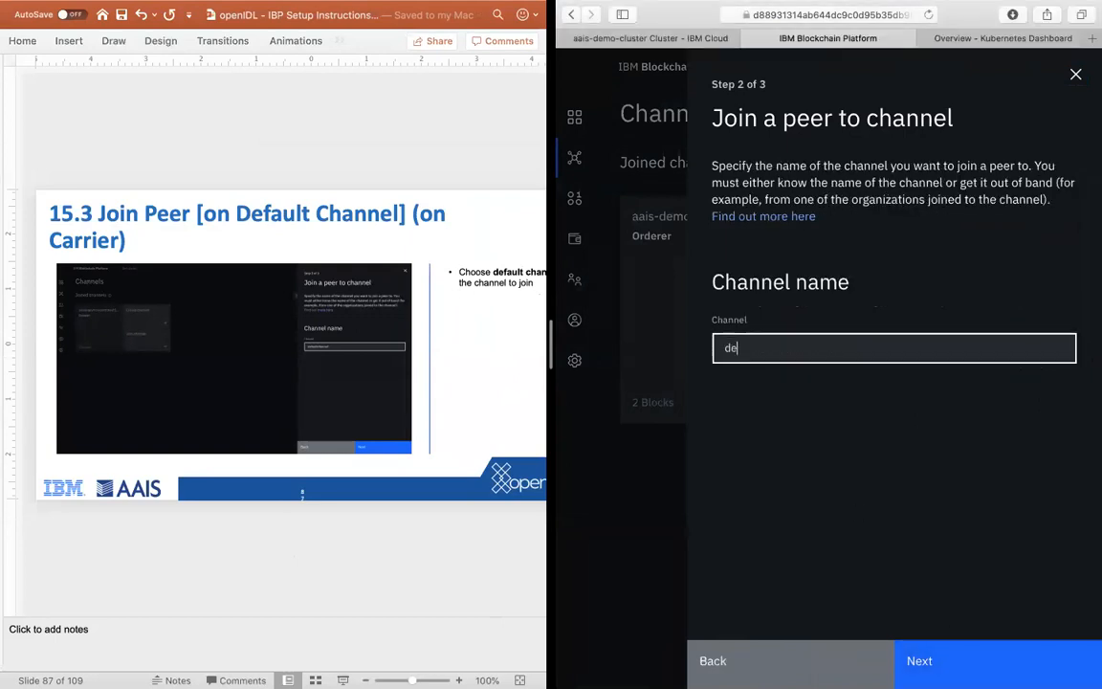
type("faultchannel")
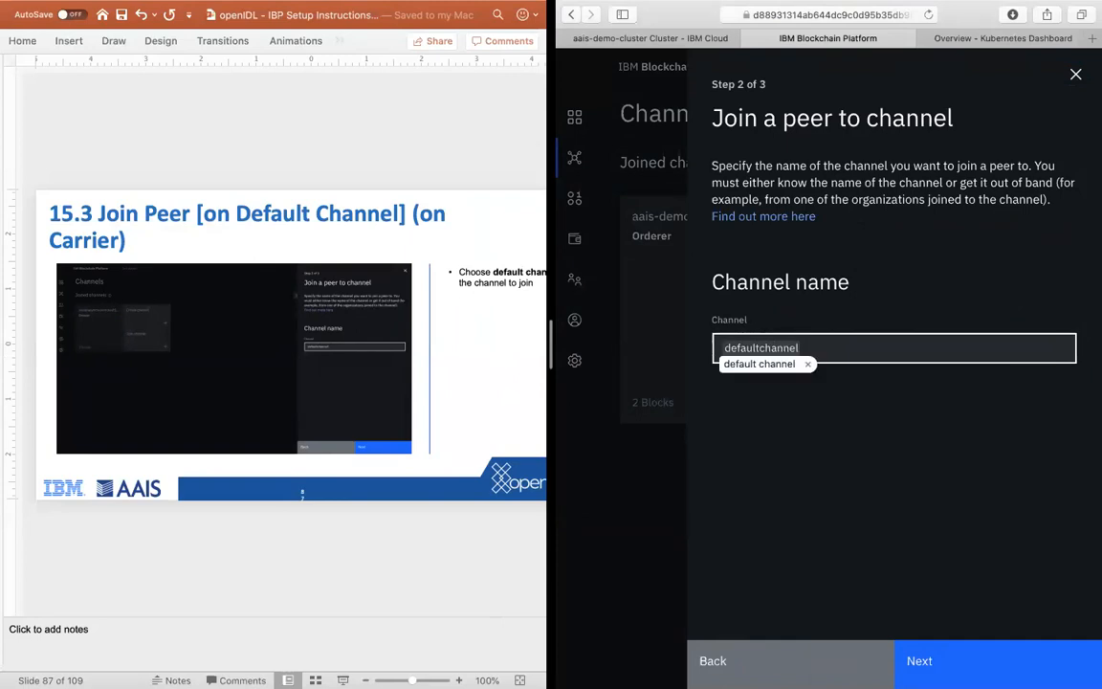
left_click(762, 359)
left_click(765, 348)
key("BackSpace")
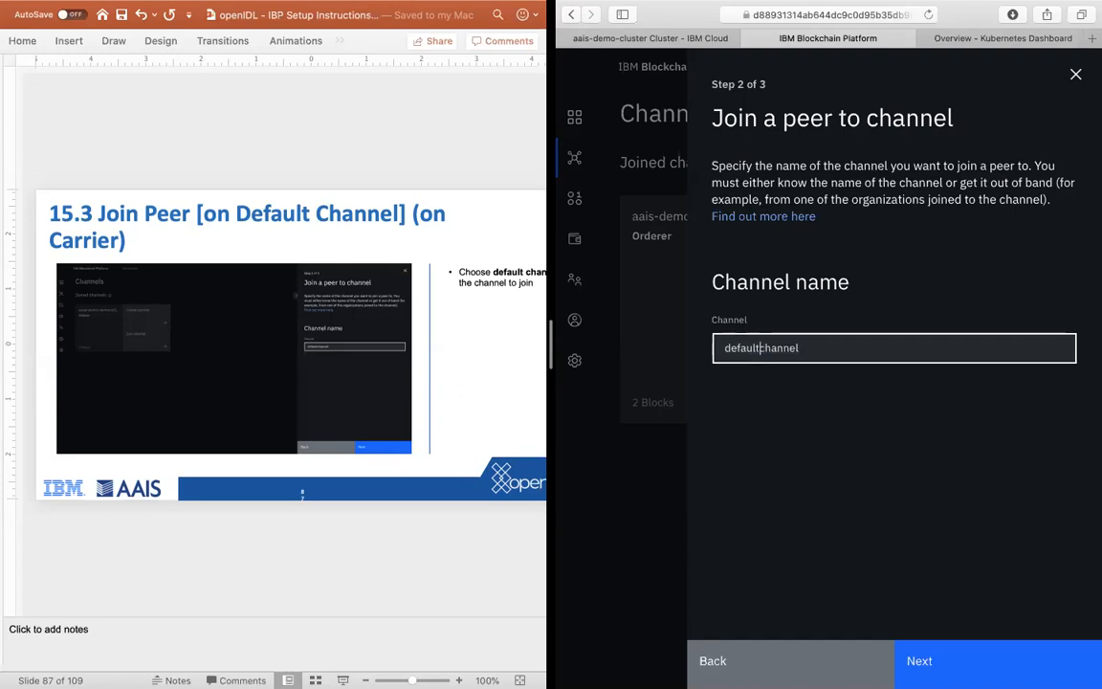
left_click(429, 566)
key("Down")
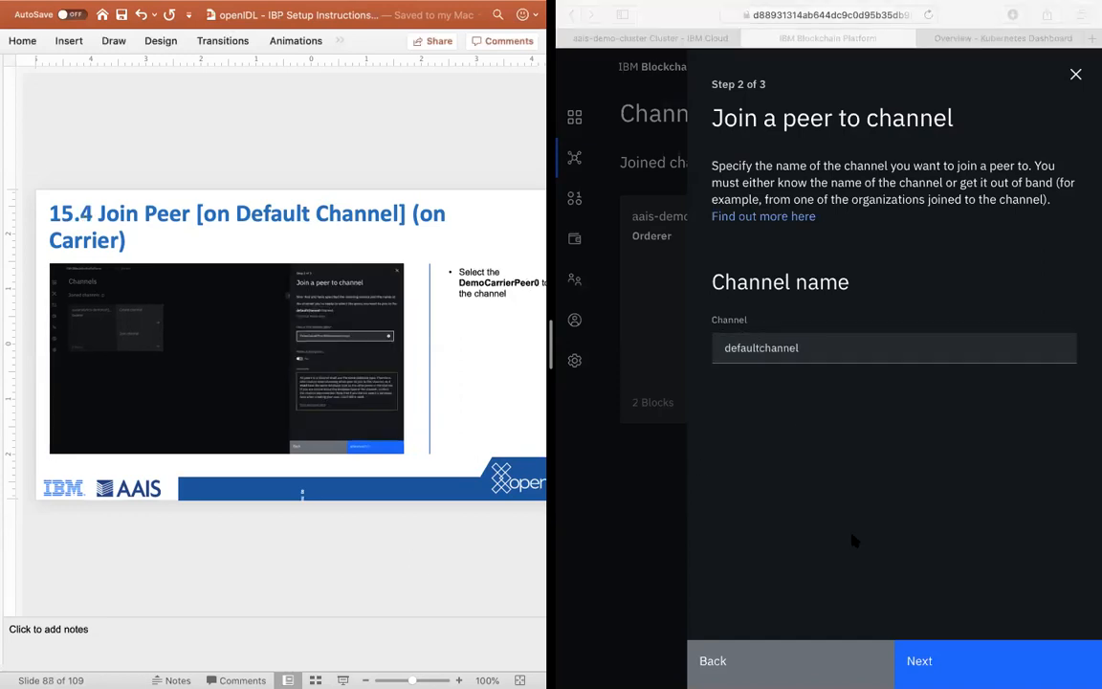
left_click(941, 514)
left_click(933, 660)
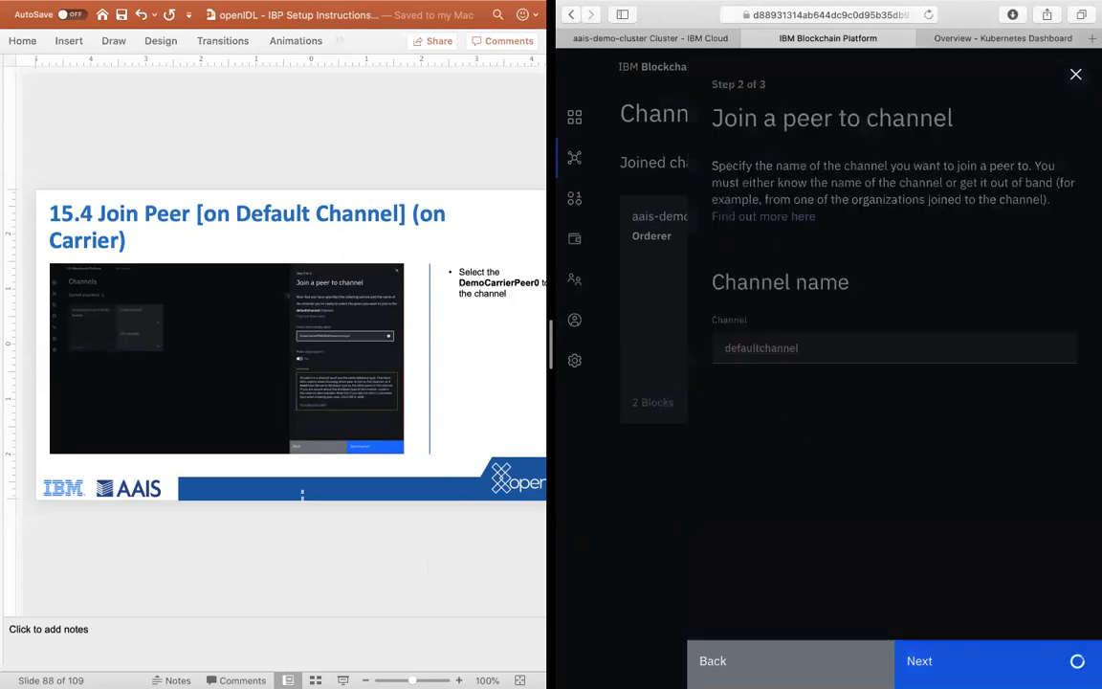
left_click(935, 659)
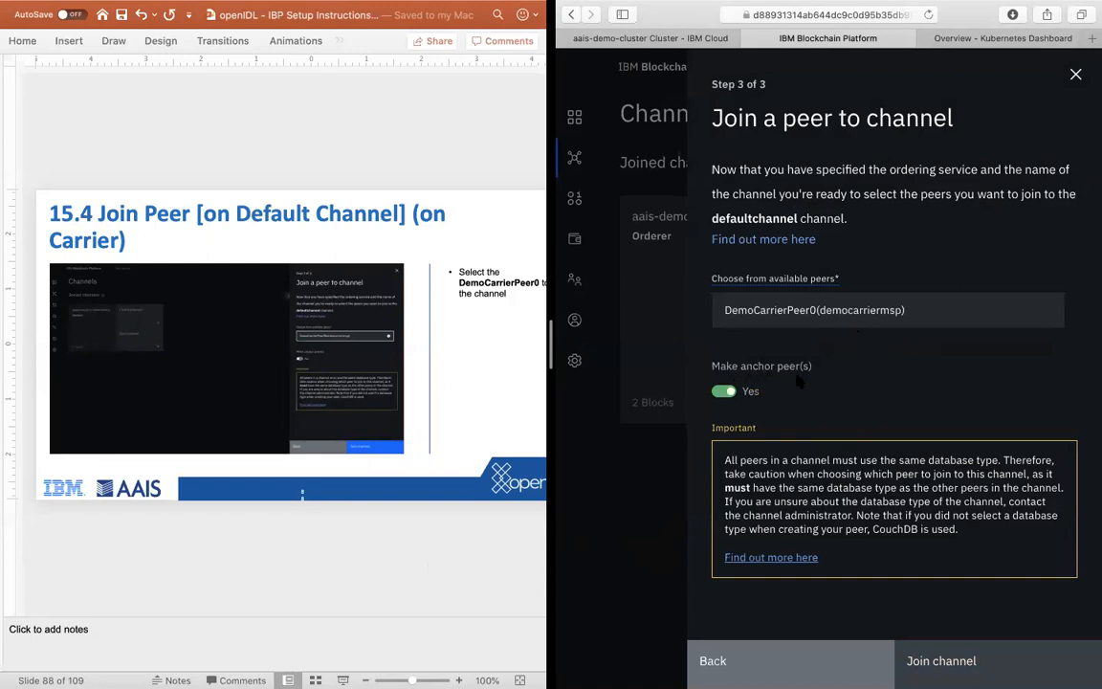
Step: Join DemoCarrierPeer0 to defaultchannel with the anchor peer option off, and advance the instructions to slide 15.5
left_click(724, 392)
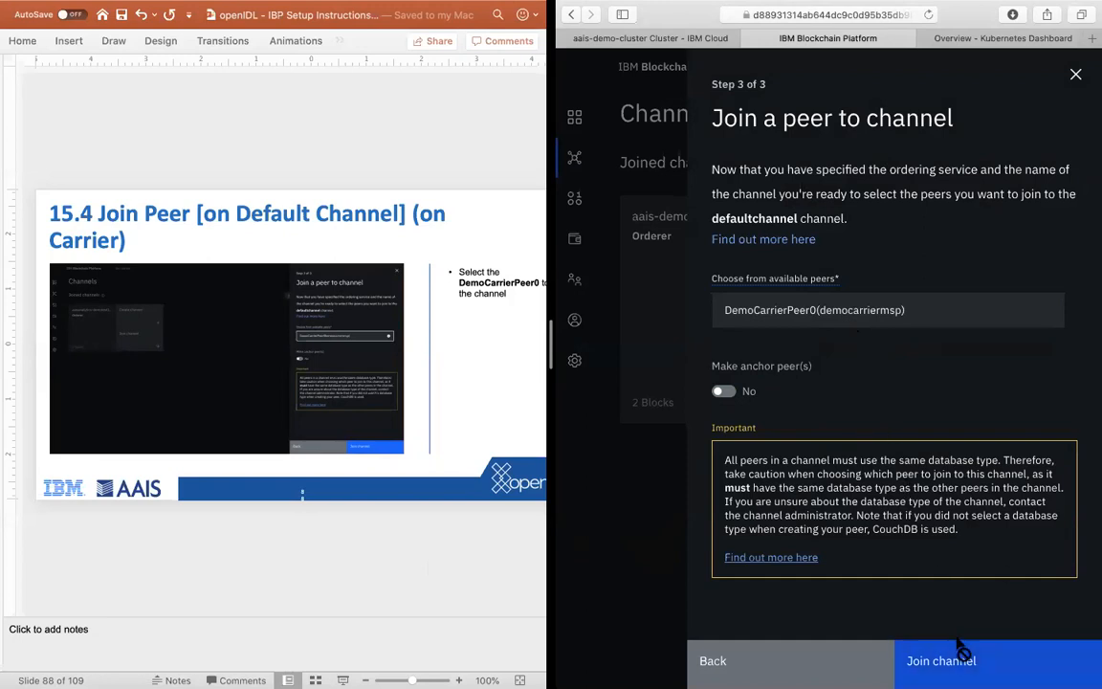
left_click(956, 321)
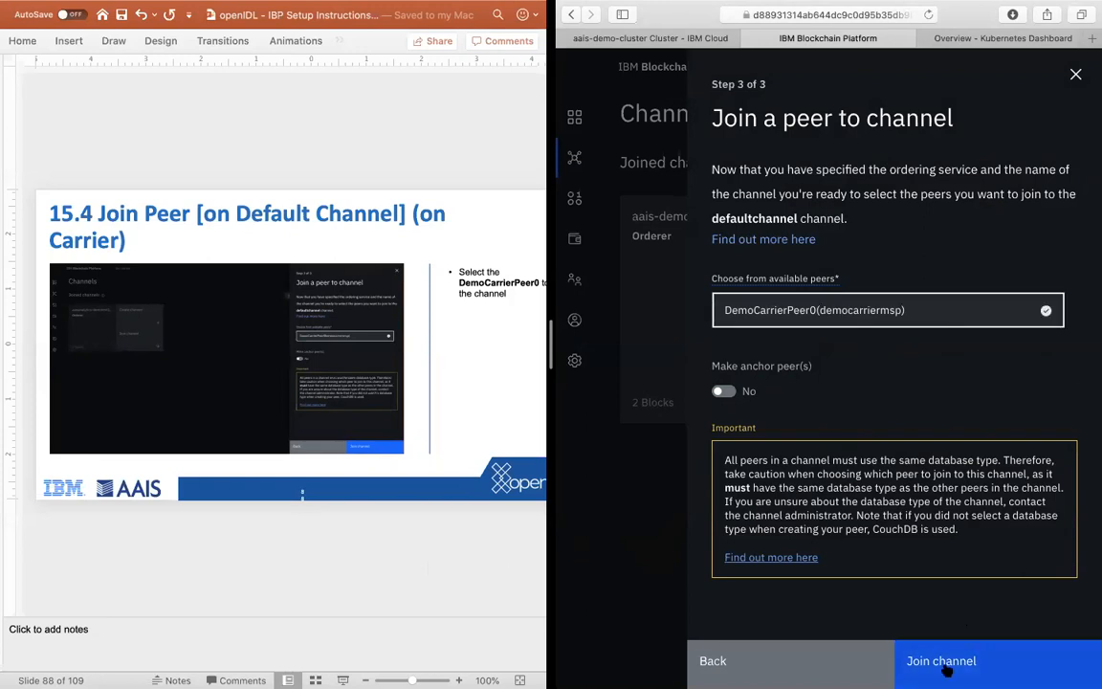
left_click(943, 664)
left_click(389, 553)
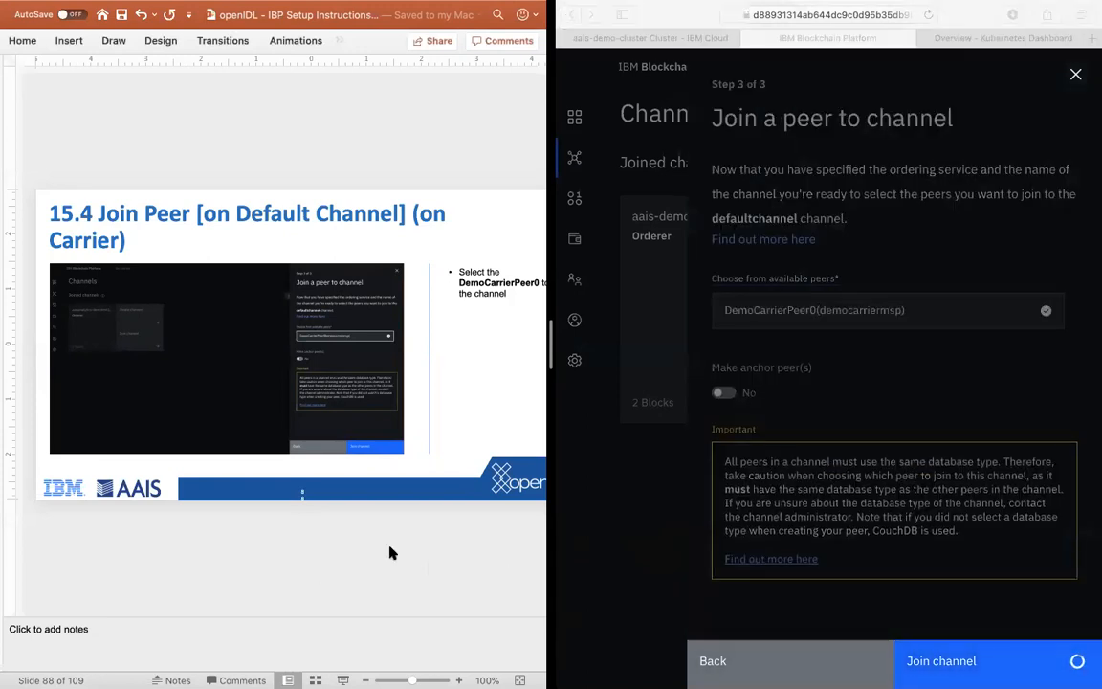
key("Down")
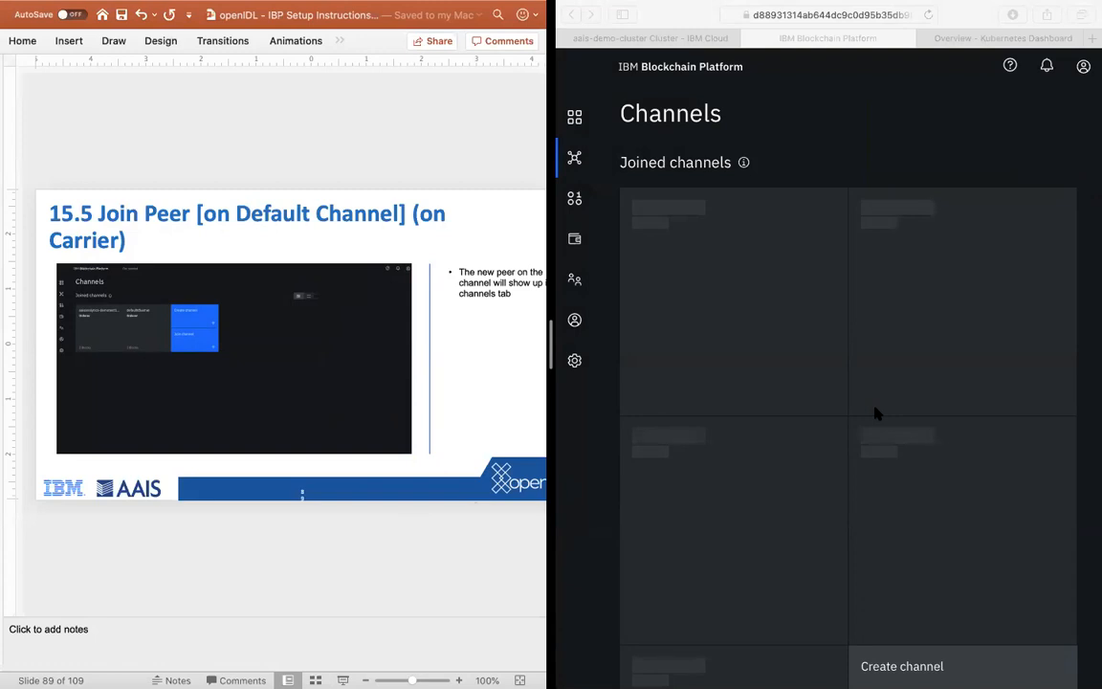
scroll(874, 413, "down", 3)
scroll(874, 413, "up", 4)
scroll(884, 382, "down", 5)
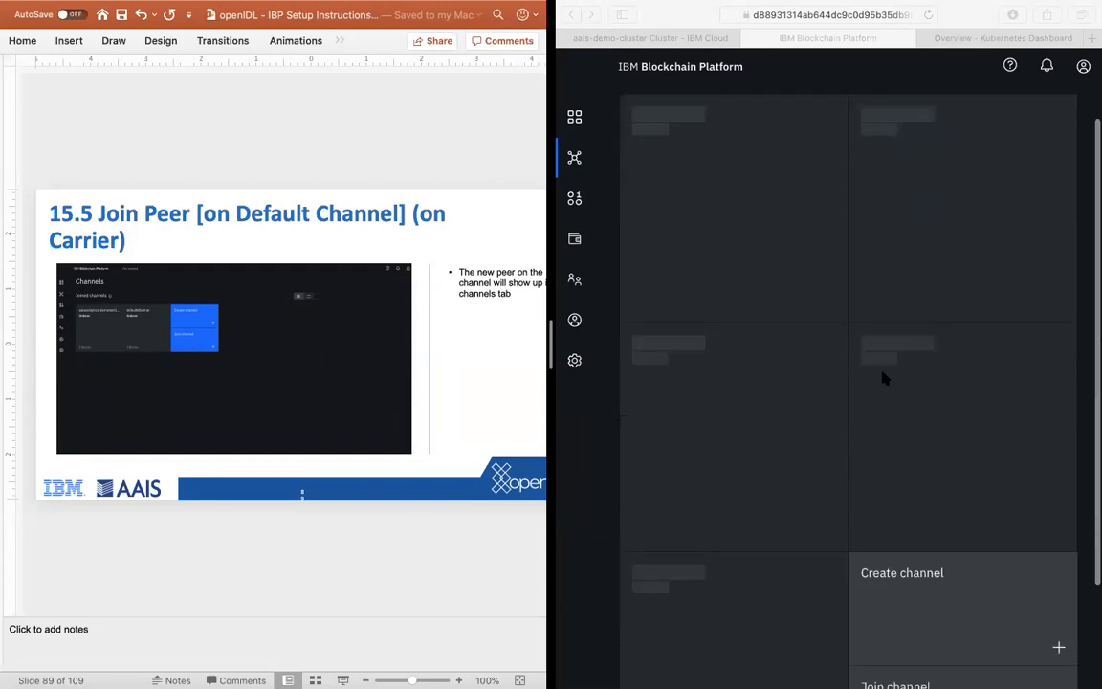
scroll(884, 379, "up", 5)
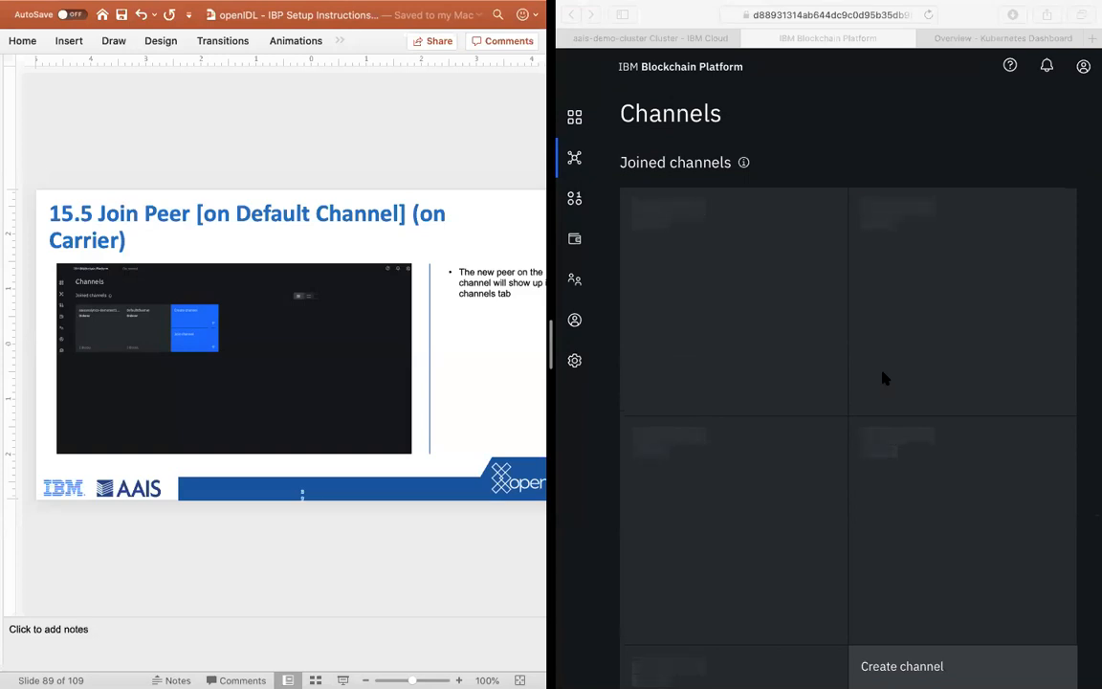
left_click(895, 120)
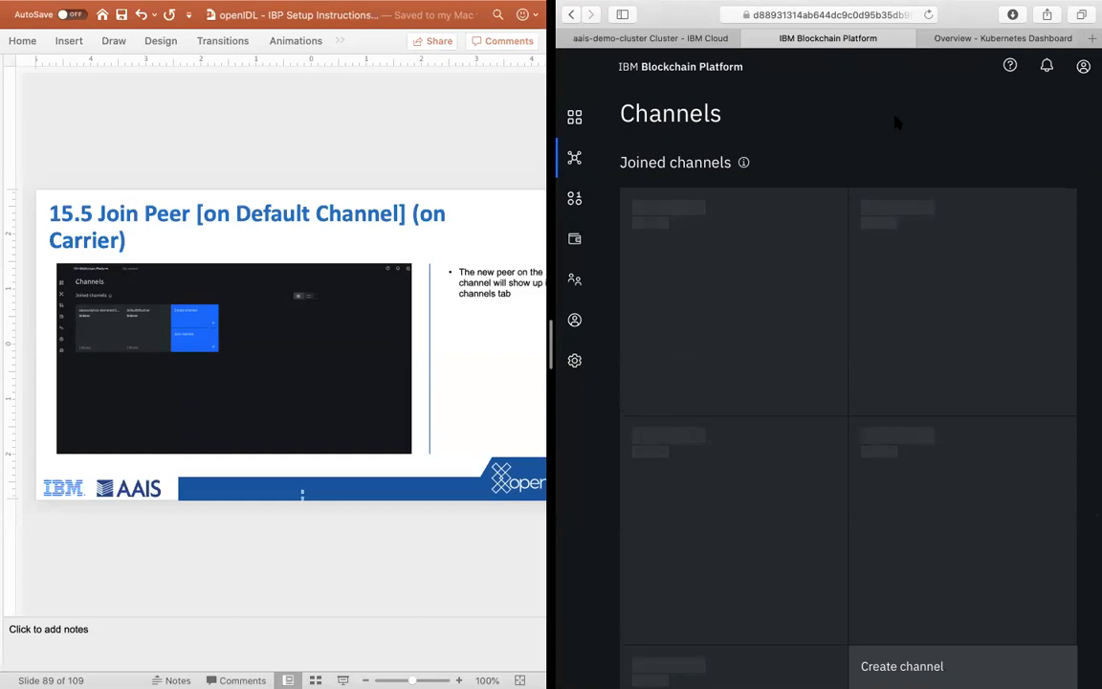
scroll(894, 122, "down", 5)
scroll(894, 122, "up", 5)
Step: Reload the Kubernetes dashboard overview and examine the workload statuses, deployments, pods, replica sets, ingresses and services of the carrier's namespace
left_click(940, 43)
scroll(755, 383, "up", 5)
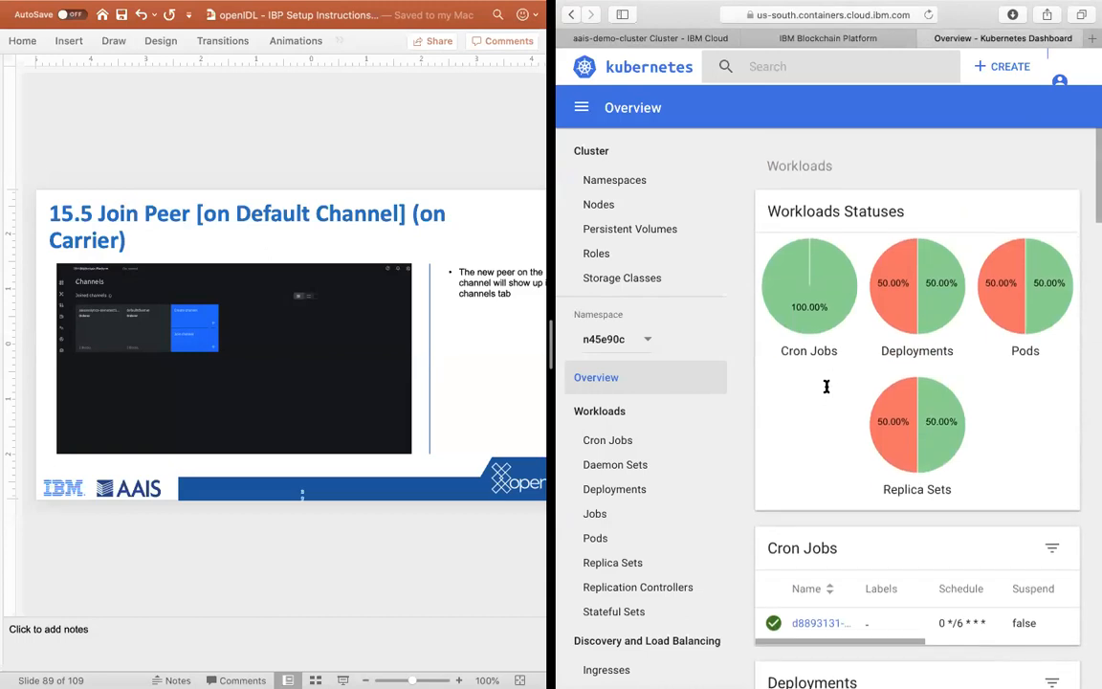
left_click(928, 14)
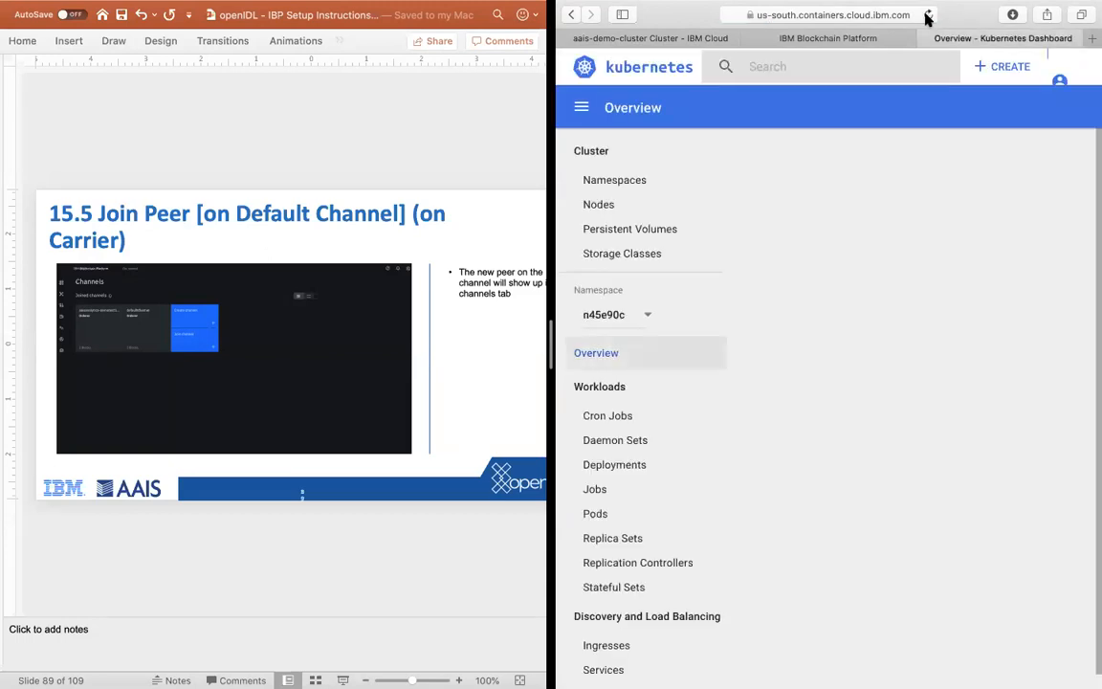
scroll(858, 514, "down", 5)
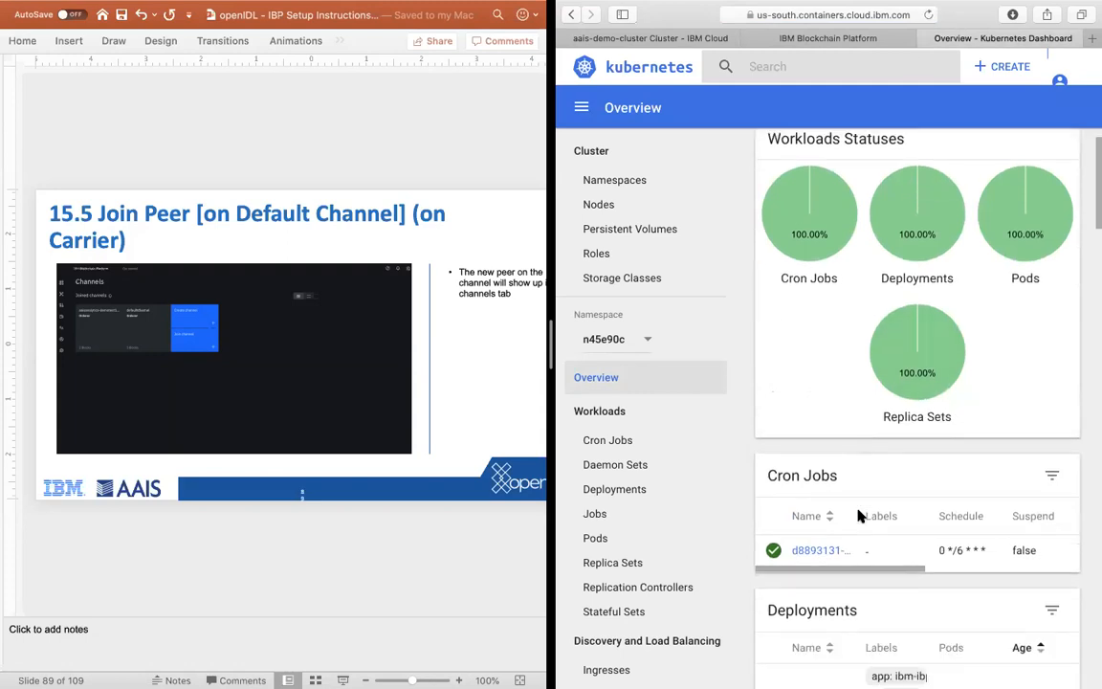
scroll(858, 515, "down", 1)
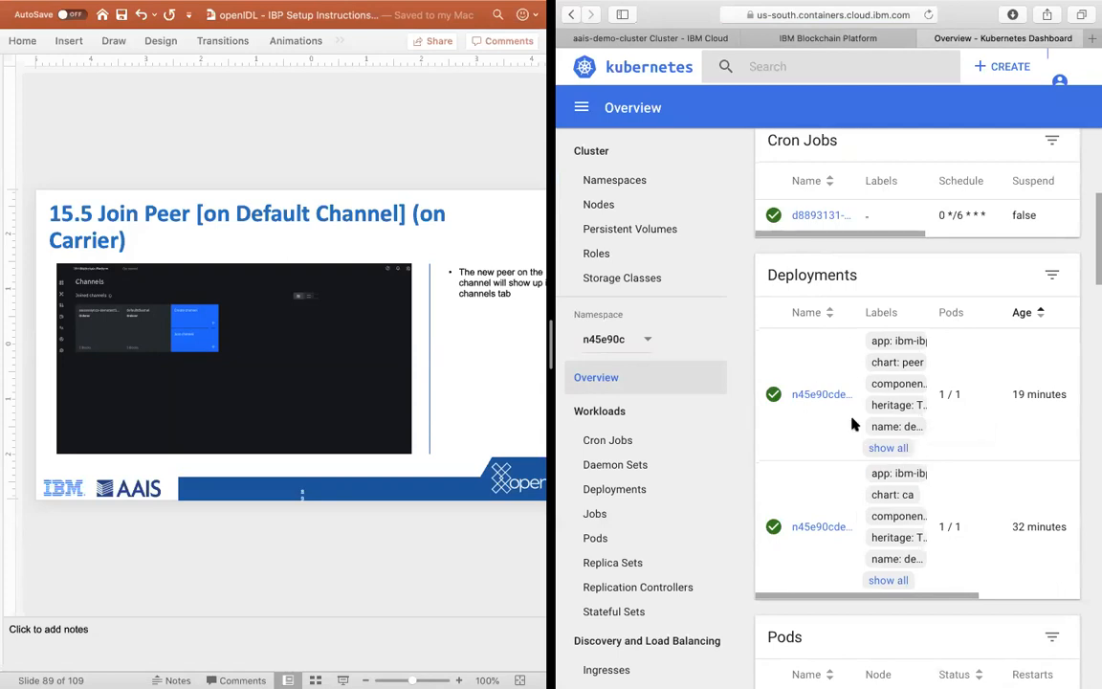
scroll(856, 423, "down", 5)
scroll(916, 450, "down", 6)
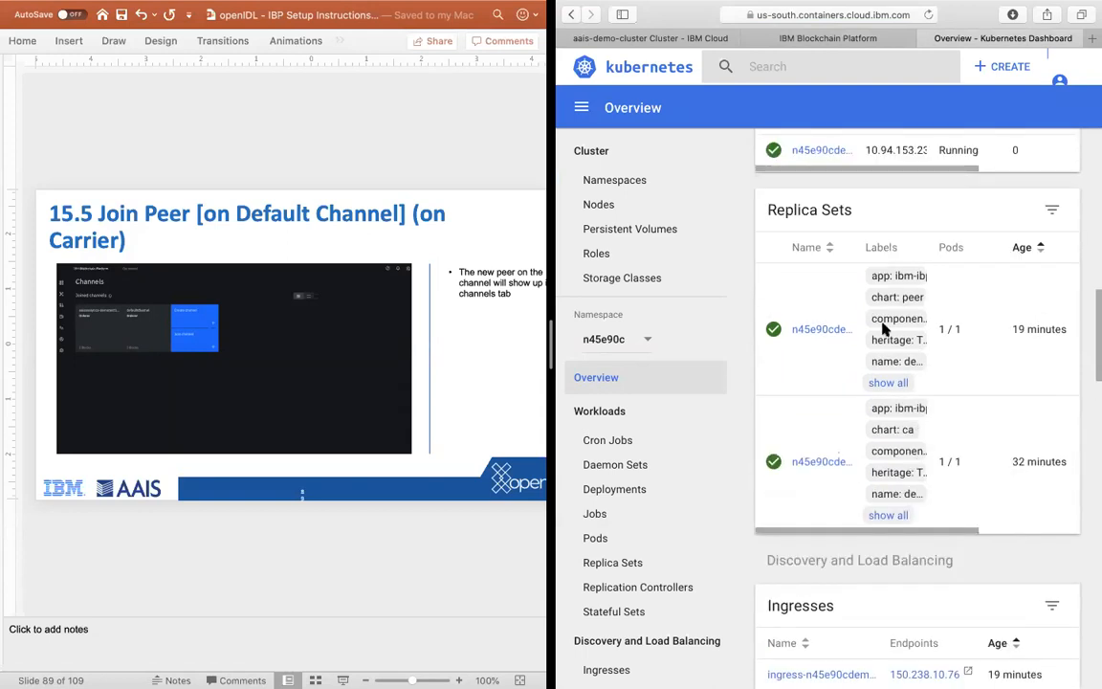
scroll(870, 369, "down", 5)
scroll(940, 371, "down", 5)
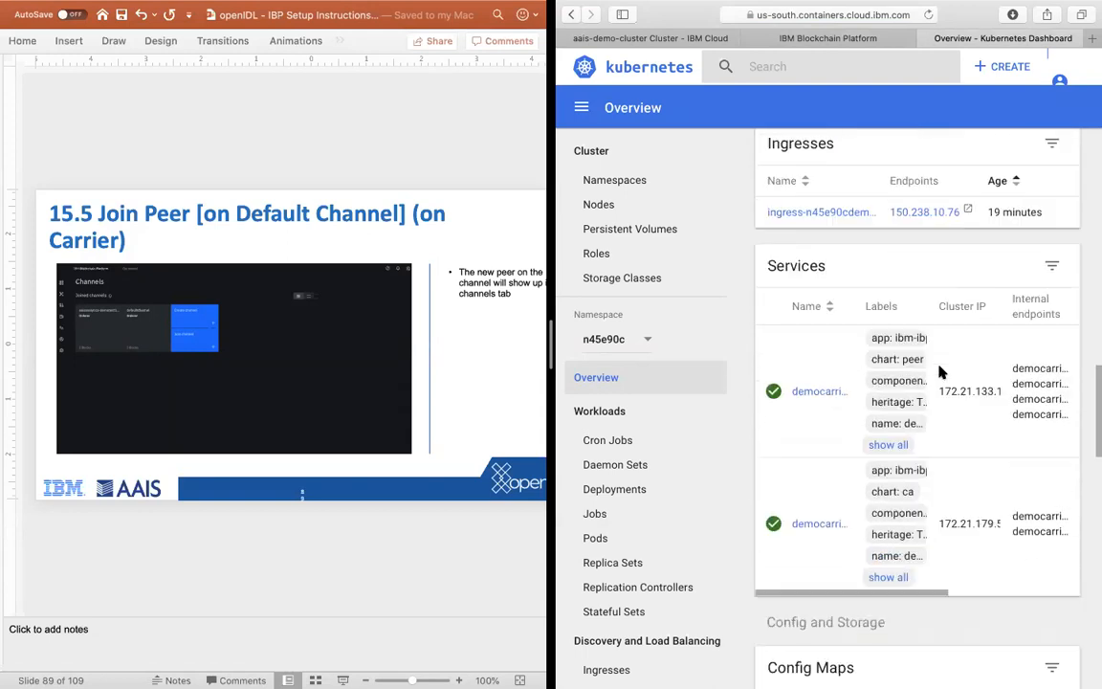
Step: Review the namespace's config maps and open the democarrierpeer0 pod to examine its details, containers, events and persistent volume claims
scroll(940, 371, "down", 2)
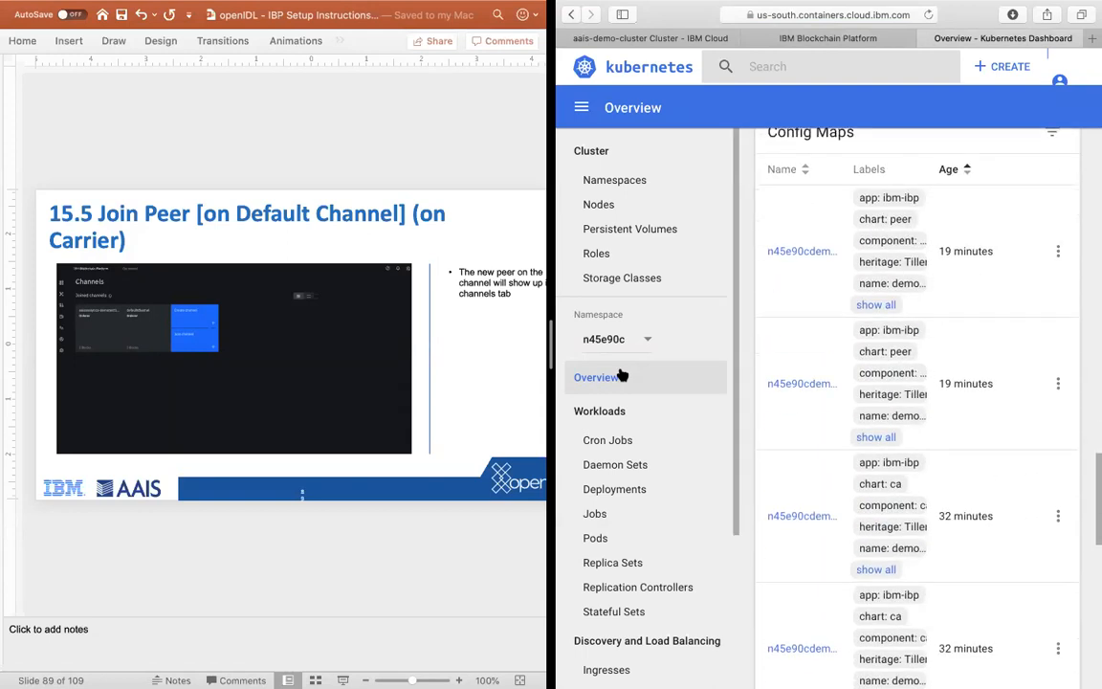
left_click(617, 548)
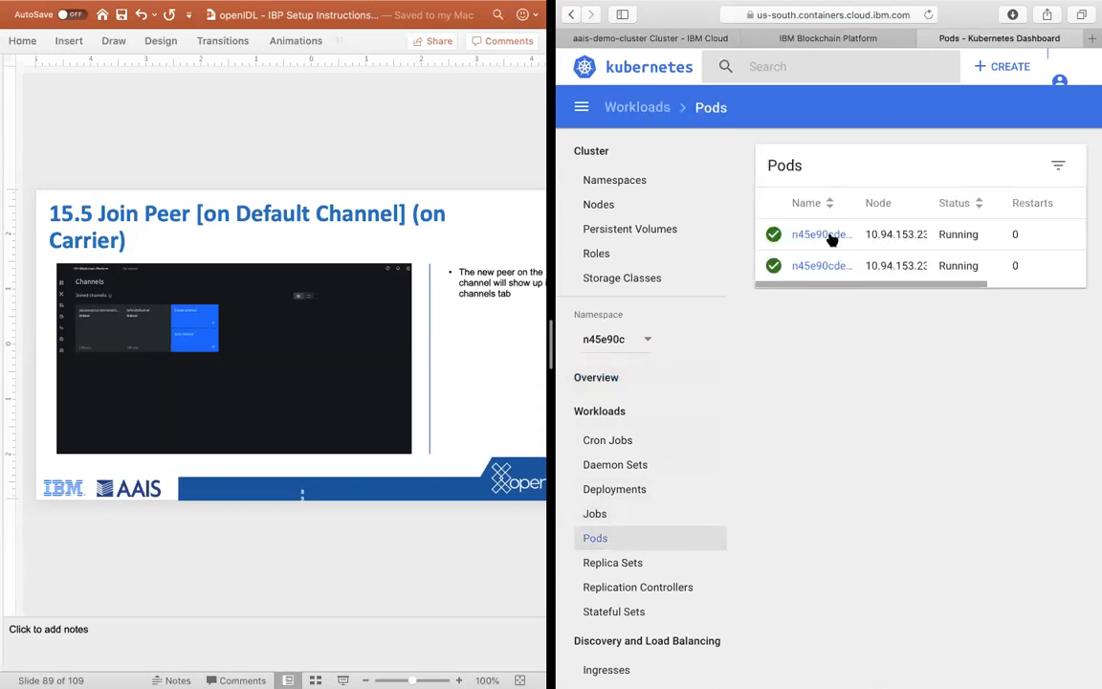
left_click(831, 239)
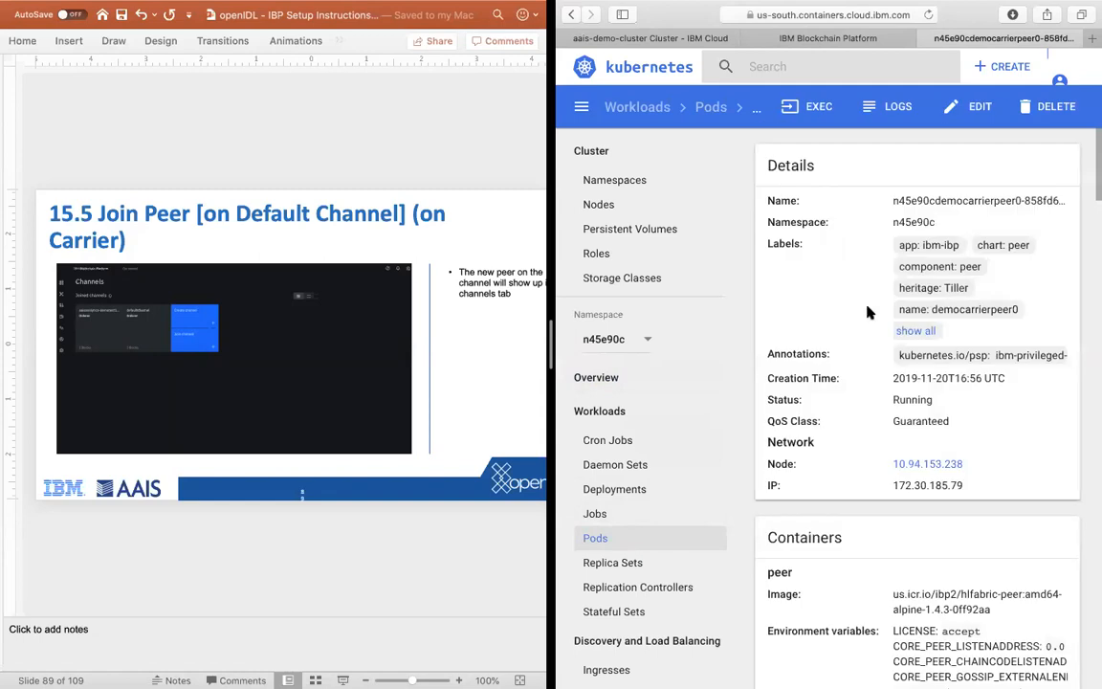
scroll(870, 312, "down", 15)
scroll(910, 459, "down", 15)
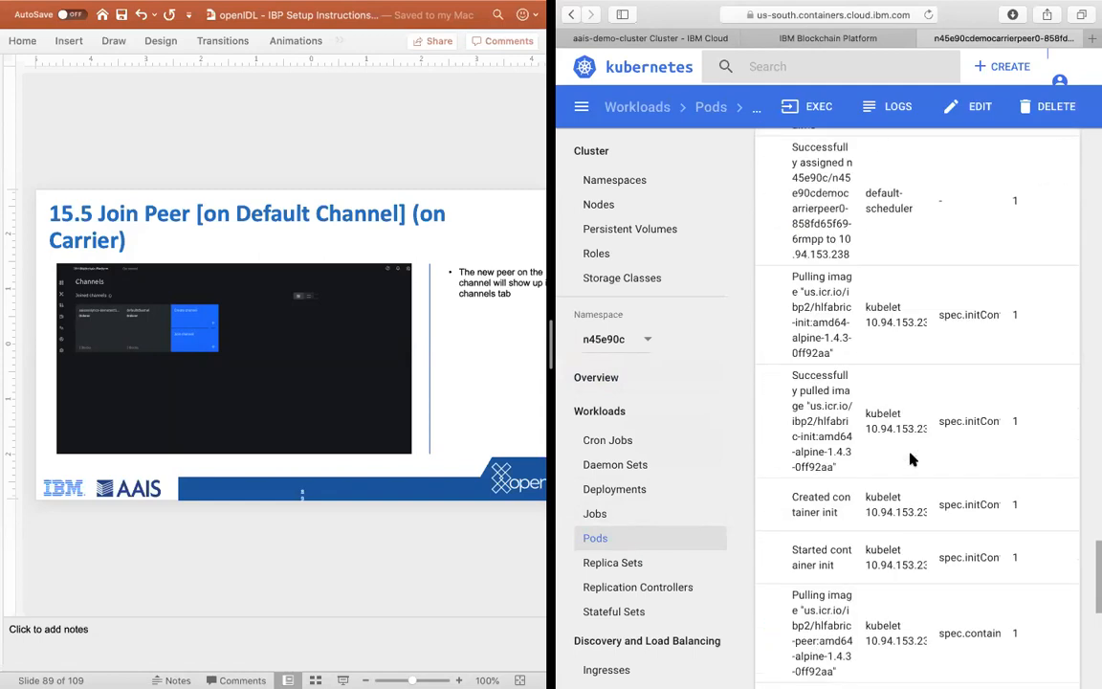
scroll(910, 459, "up", 5)
scroll(909, 459, "down", 10)
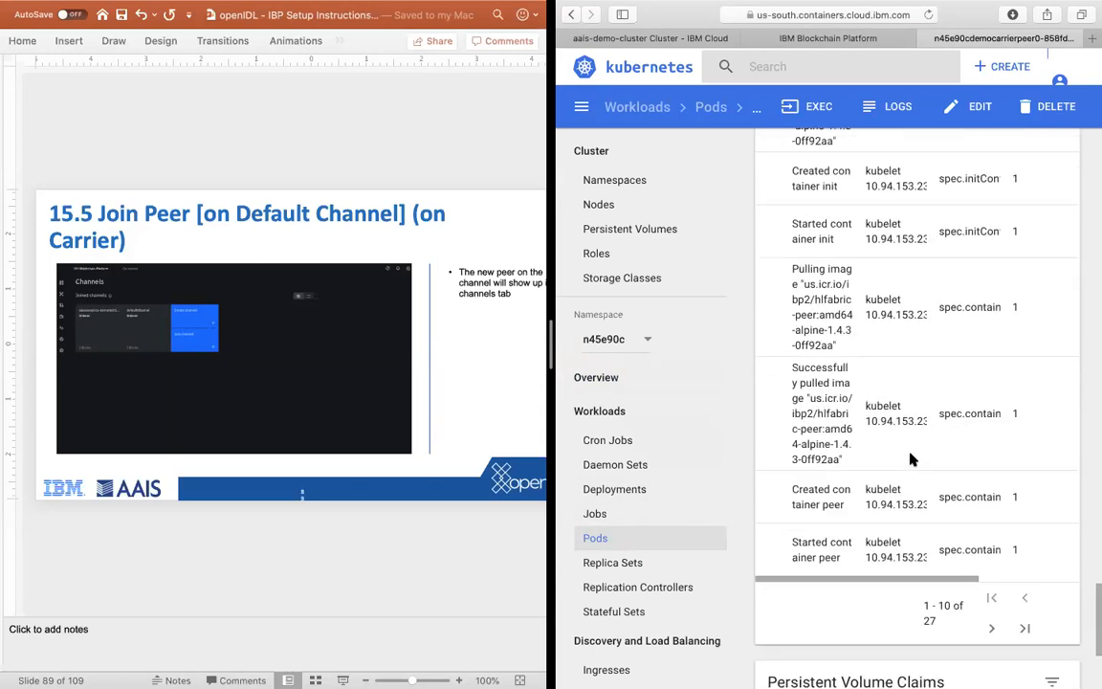
scroll(911, 459, "down", 5)
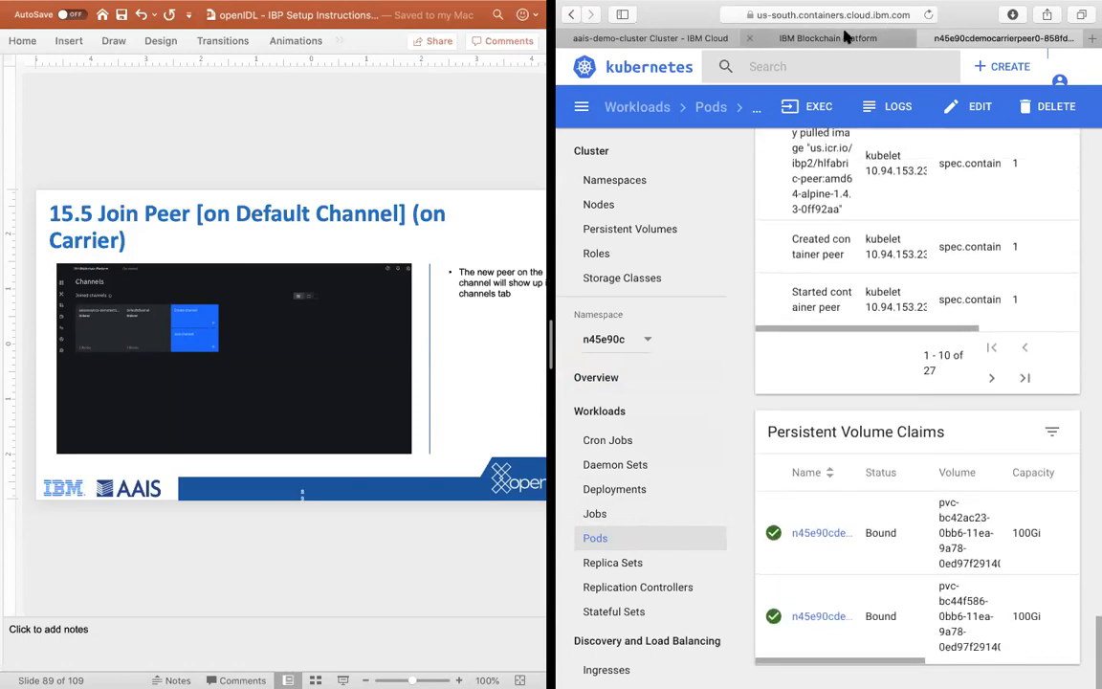
Step: Switch back to the IBM Blockchain Platform console and reload the joined channels list by way of the nodes page
left_click(846, 37)
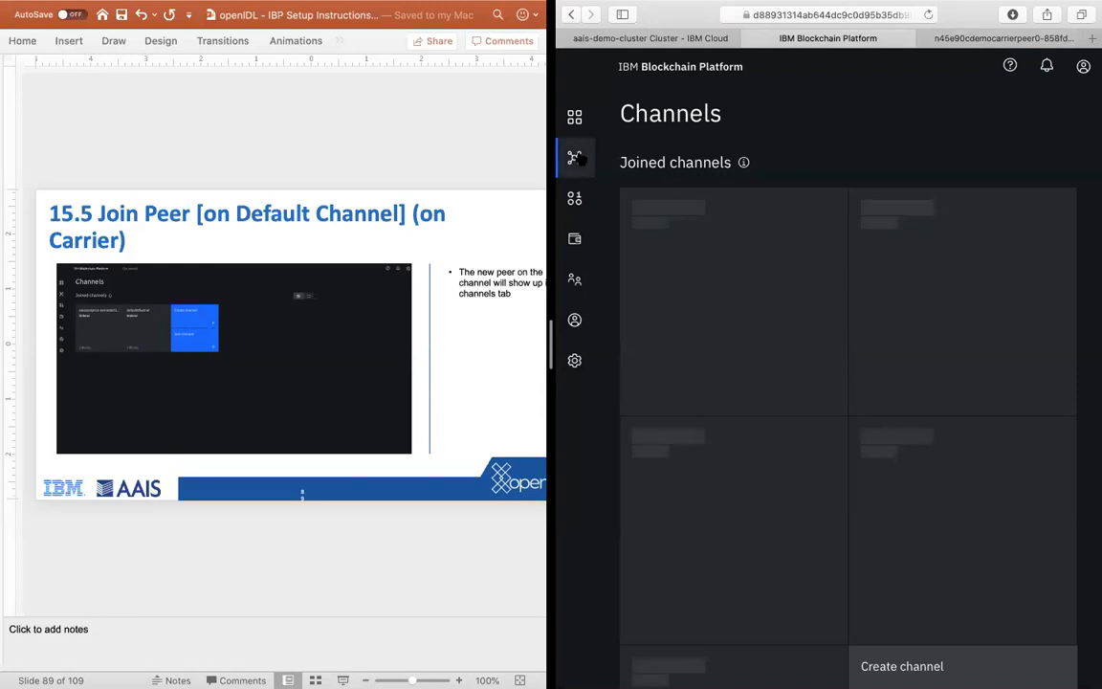
left_click(575, 114)
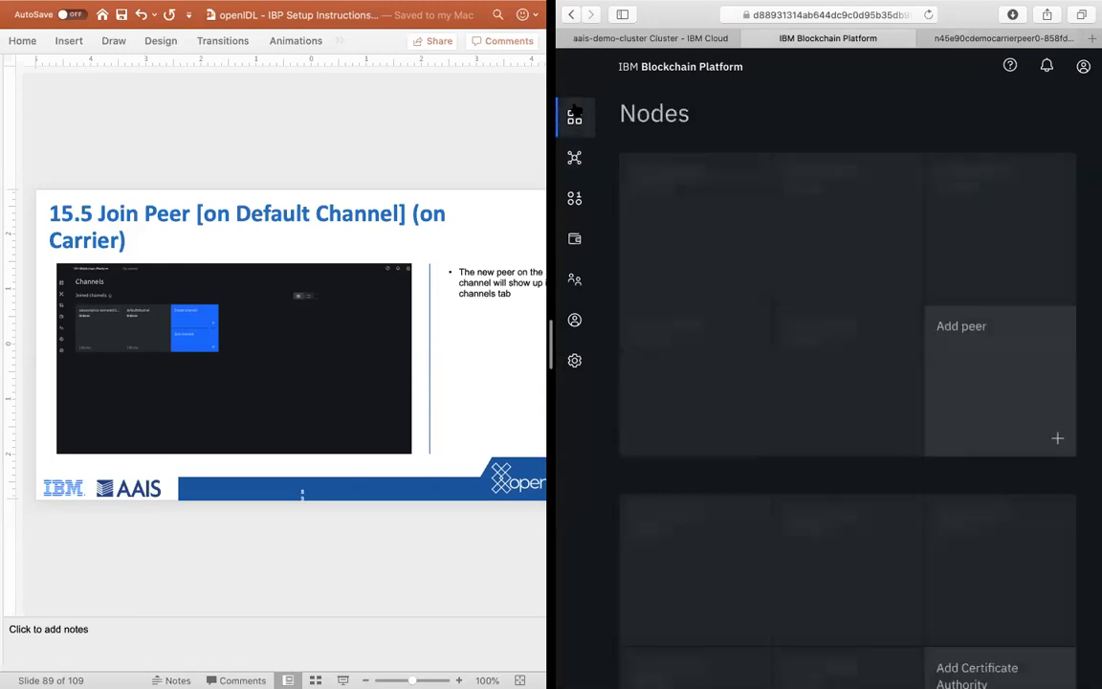
left_click(574, 157)
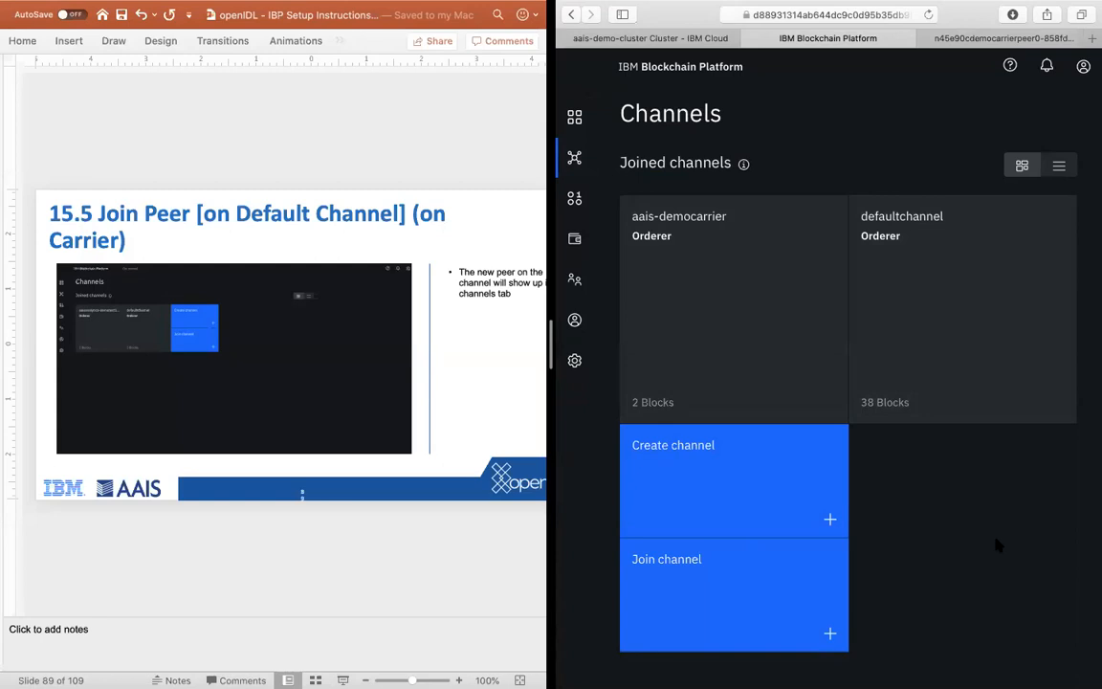
Step: Start installing a smart contract from the carrier's smart contracts page, following the instructions to slide 16.2
left_click(319, 548)
scroll(322, 549, "down", 1)
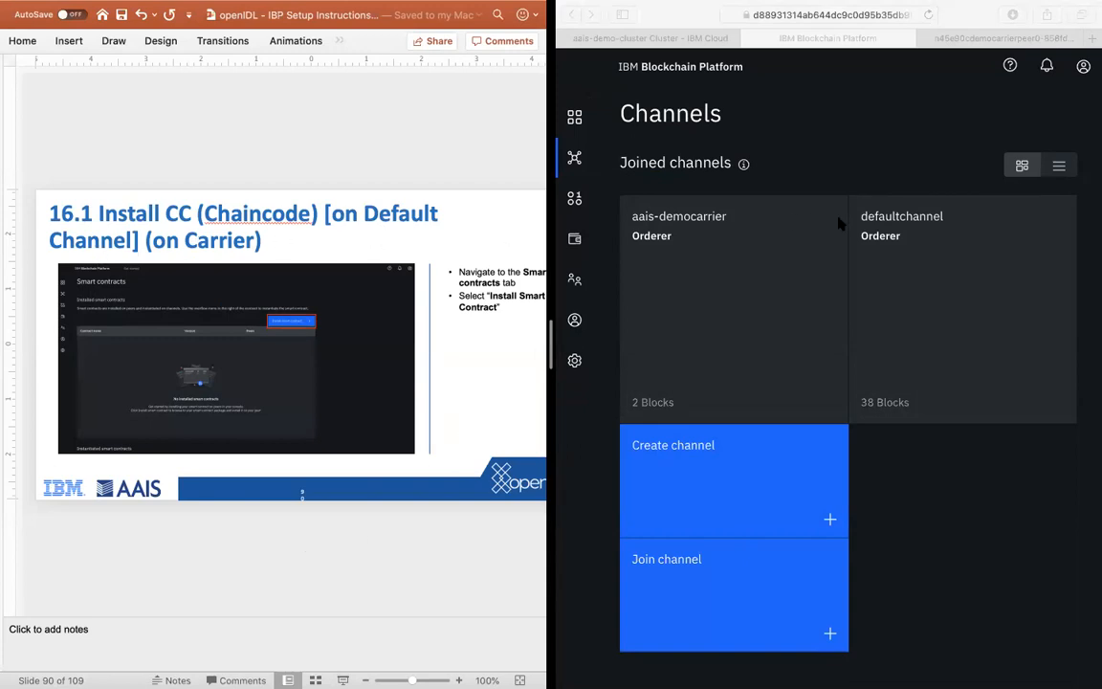
left_click(908, 464)
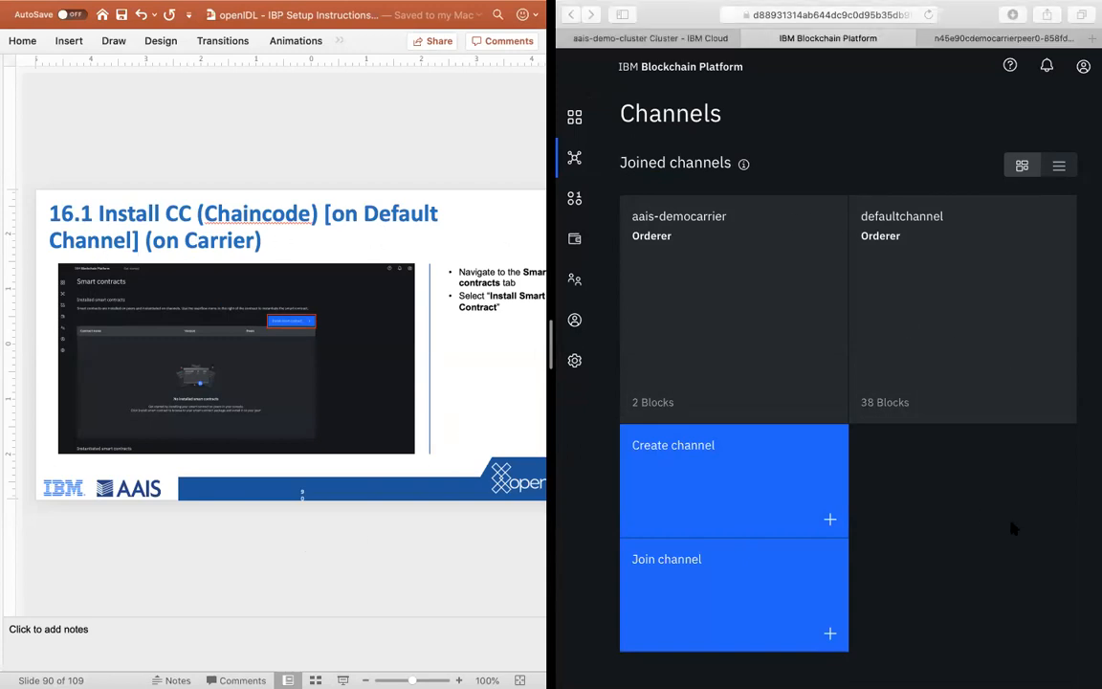
left_click(572, 203)
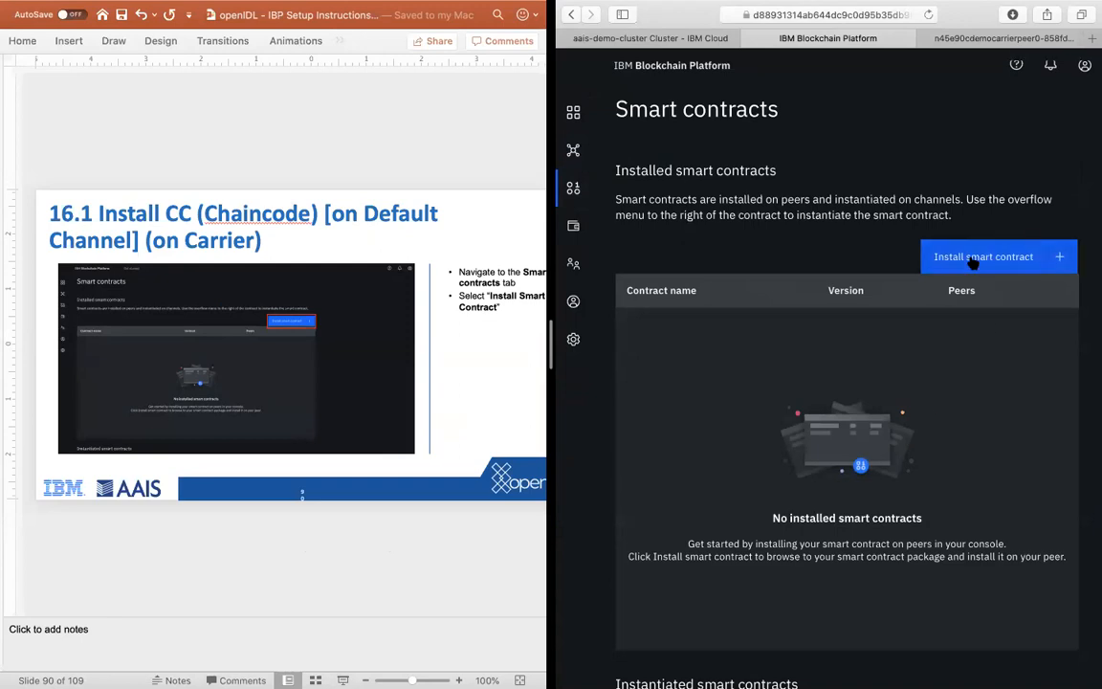
left_click(976, 256)
left_click(333, 579)
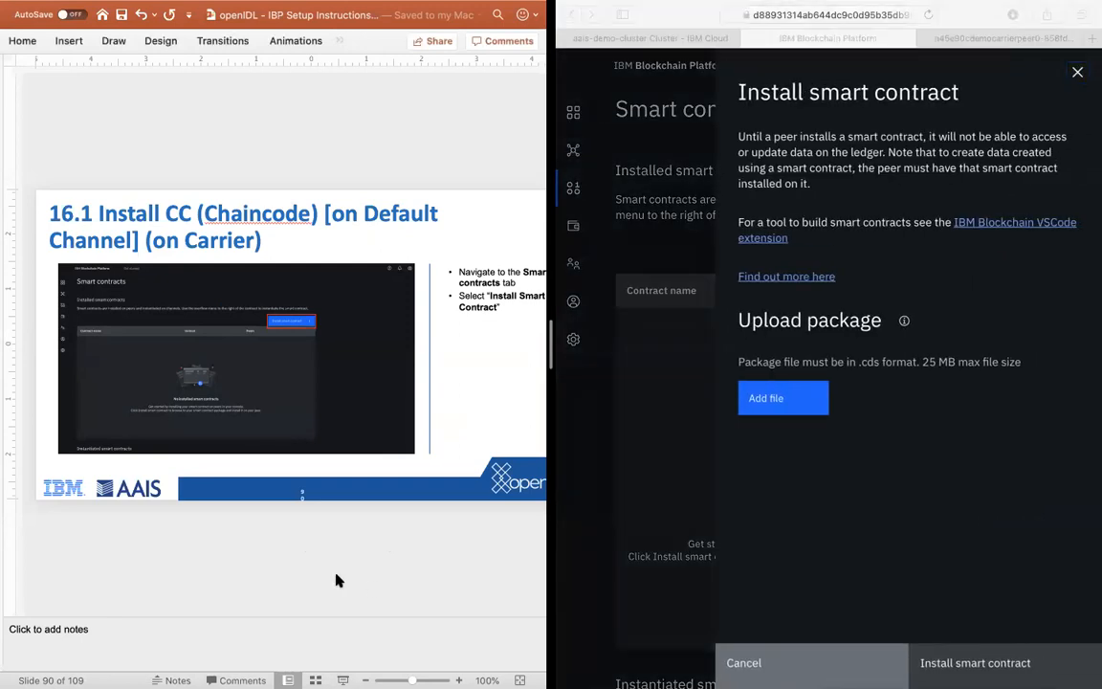
key("Down")
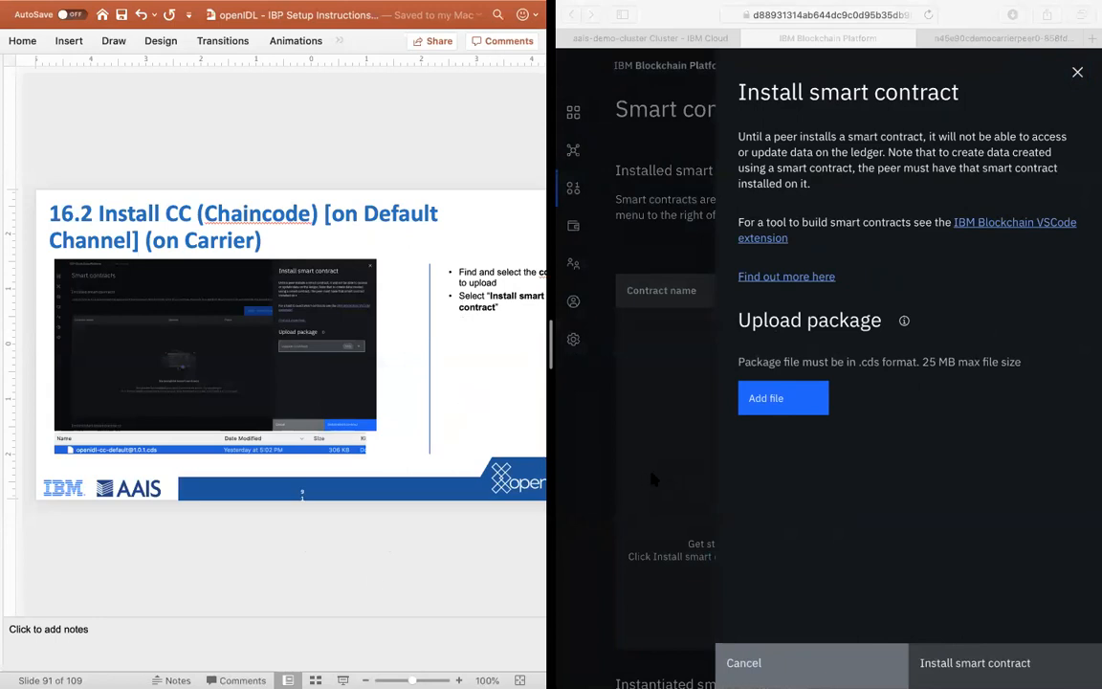
left_click(892, 433)
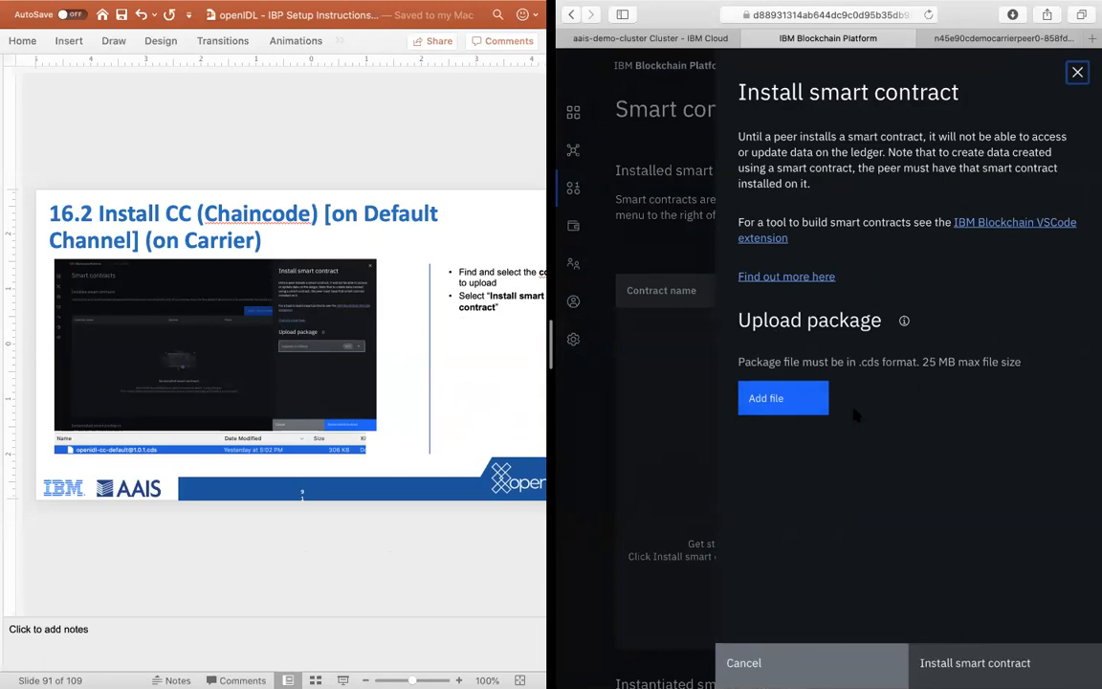
left_click(773, 400)
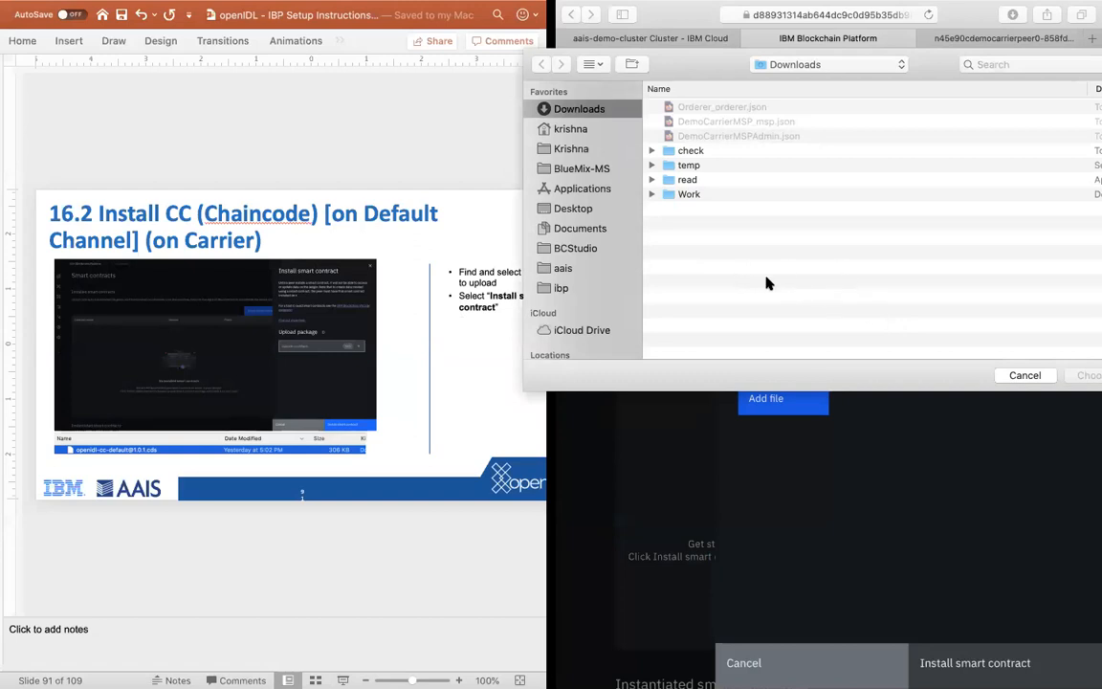
left_click(564, 288)
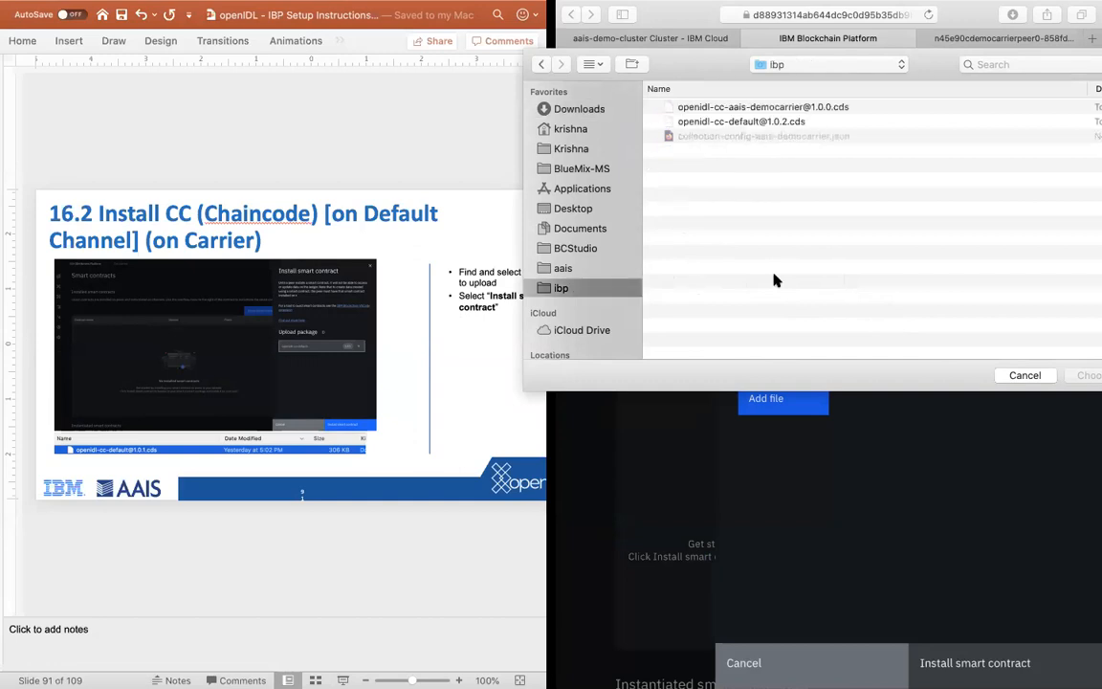
left_click(772, 124)
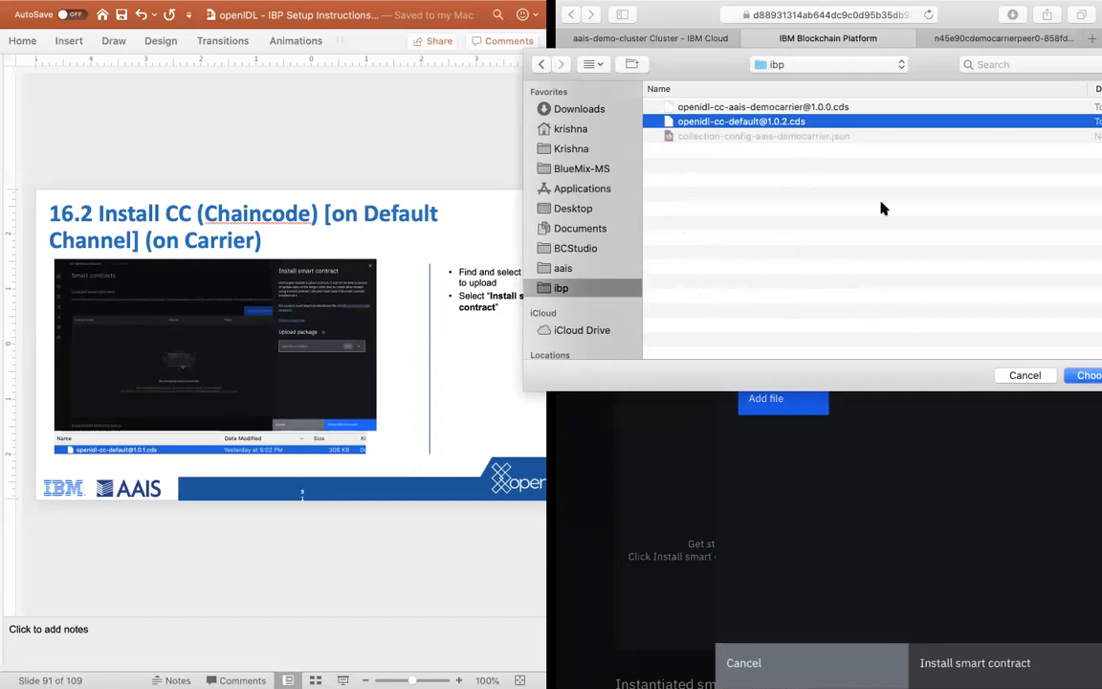
left_click(1085, 375)
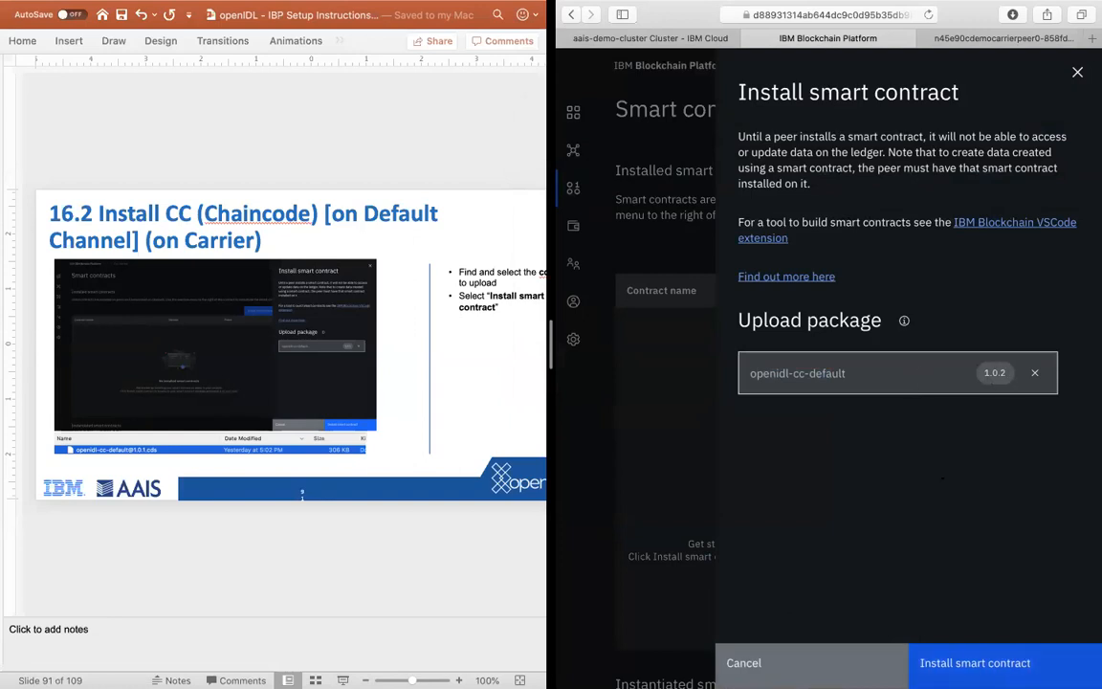
left_click(974, 662)
left_click(354, 574)
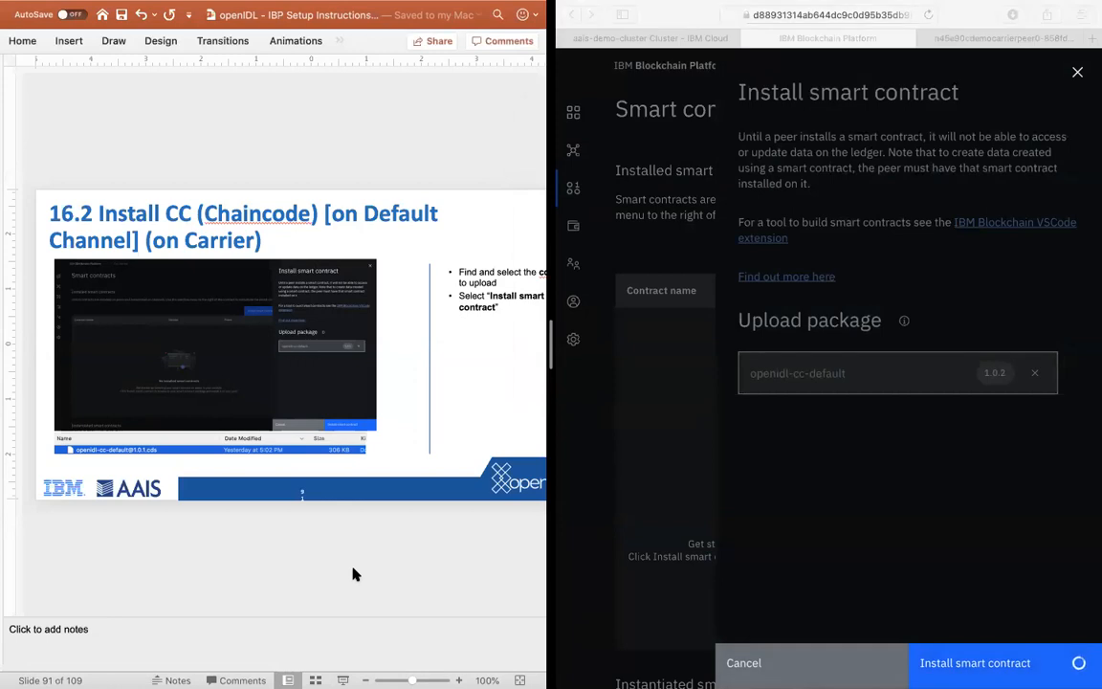
key("Down")
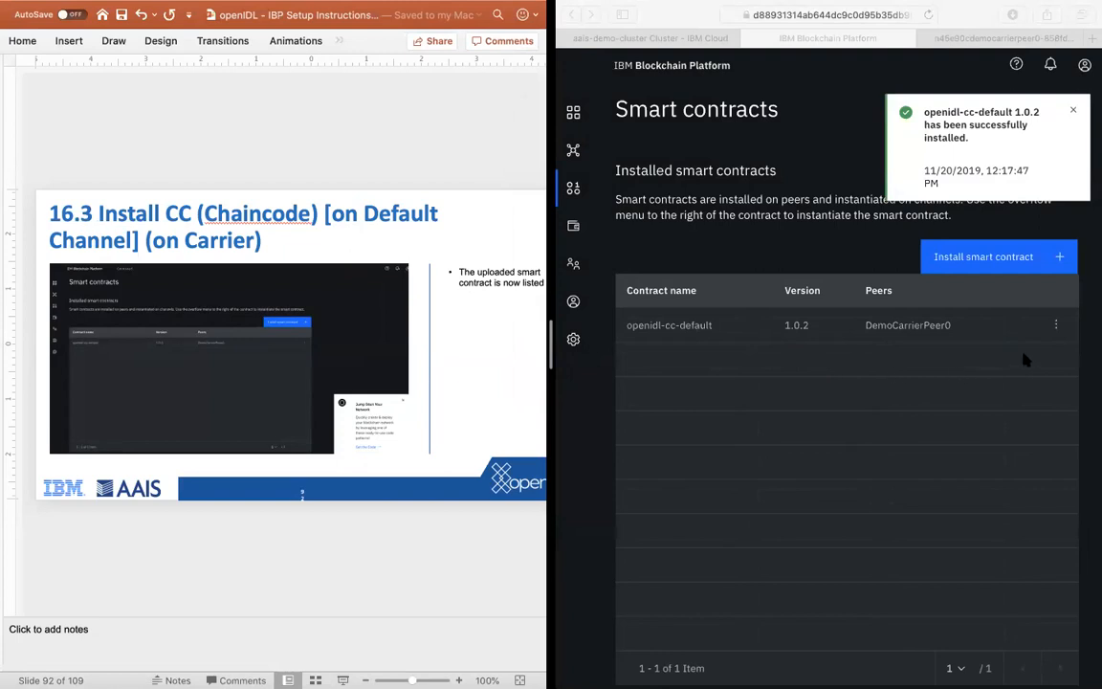
Step: Examine the installed and instantiated smart contracts tables for openidl-cc-default, checking its version, channel and peer
scroll(843, 384, "down", 1)
scroll(842, 384, "down", 5)
scroll(843, 385, "up", 5)
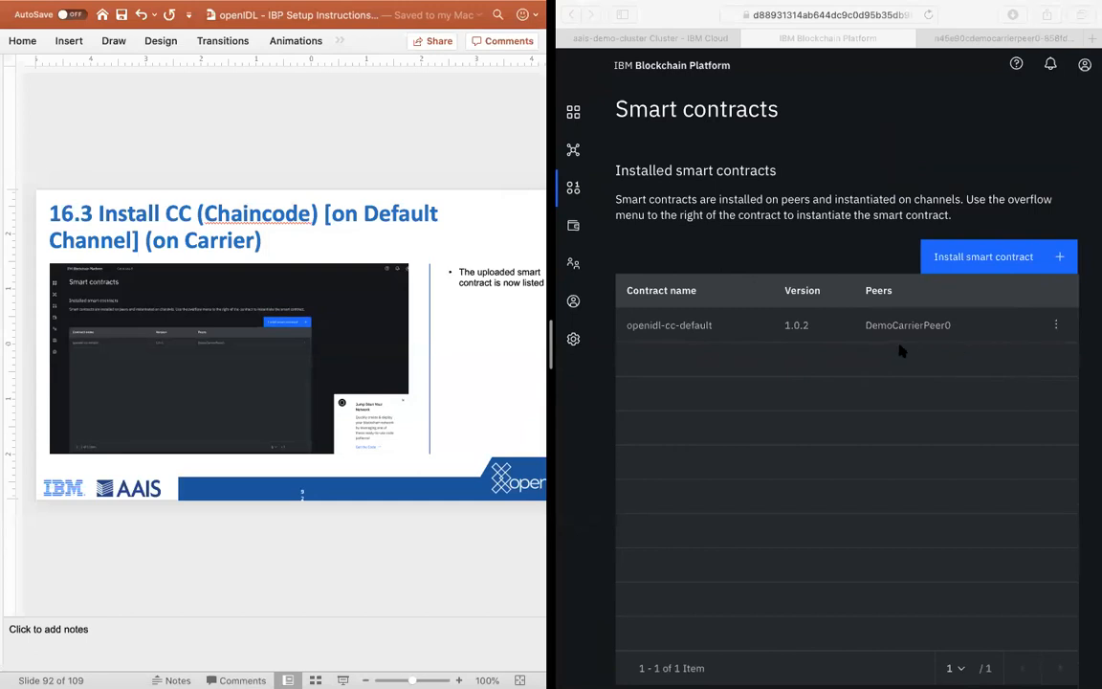
scroll(895, 349, "down", 5)
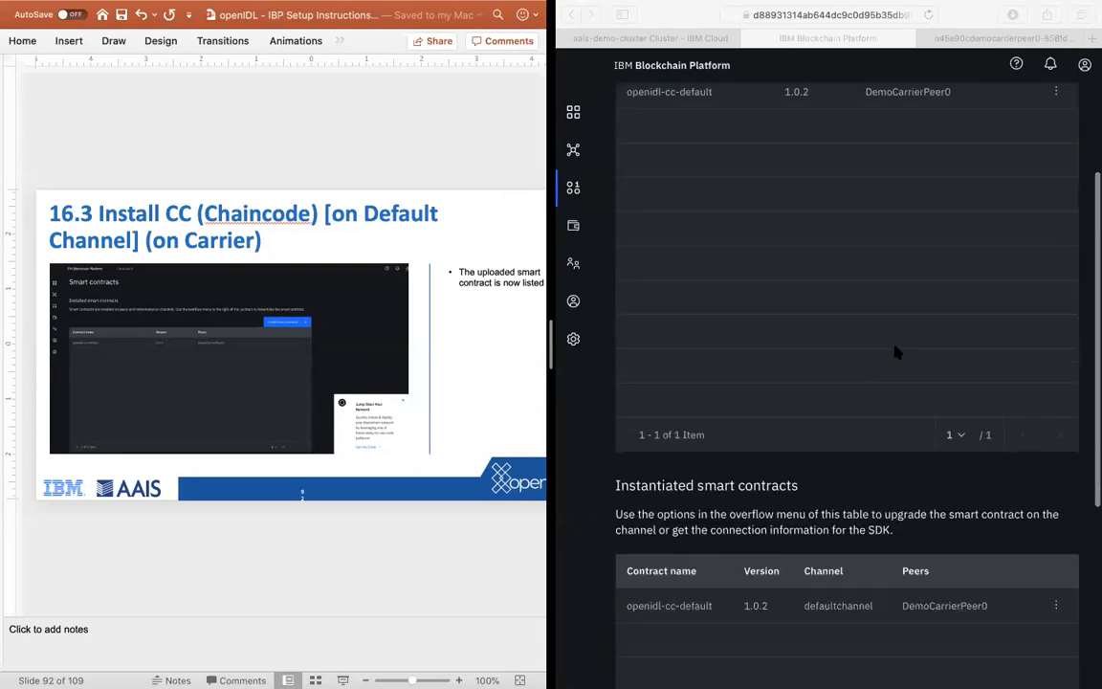
left_click(777, 615)
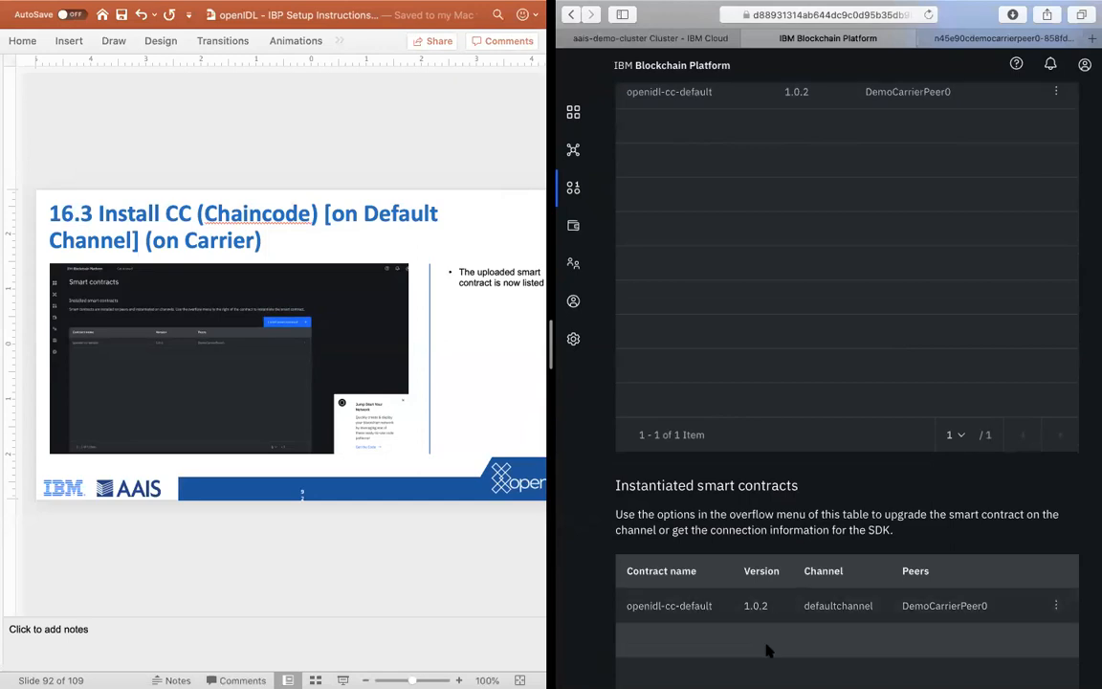
left_click(845, 616)
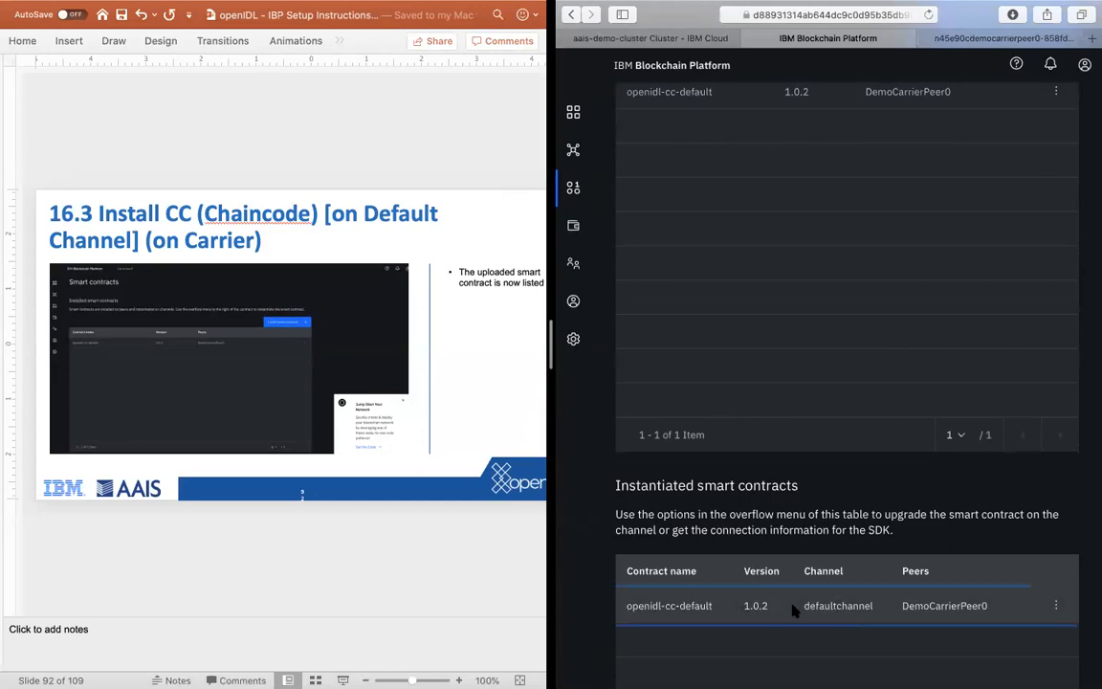
scroll(837, 424, "up", 5)
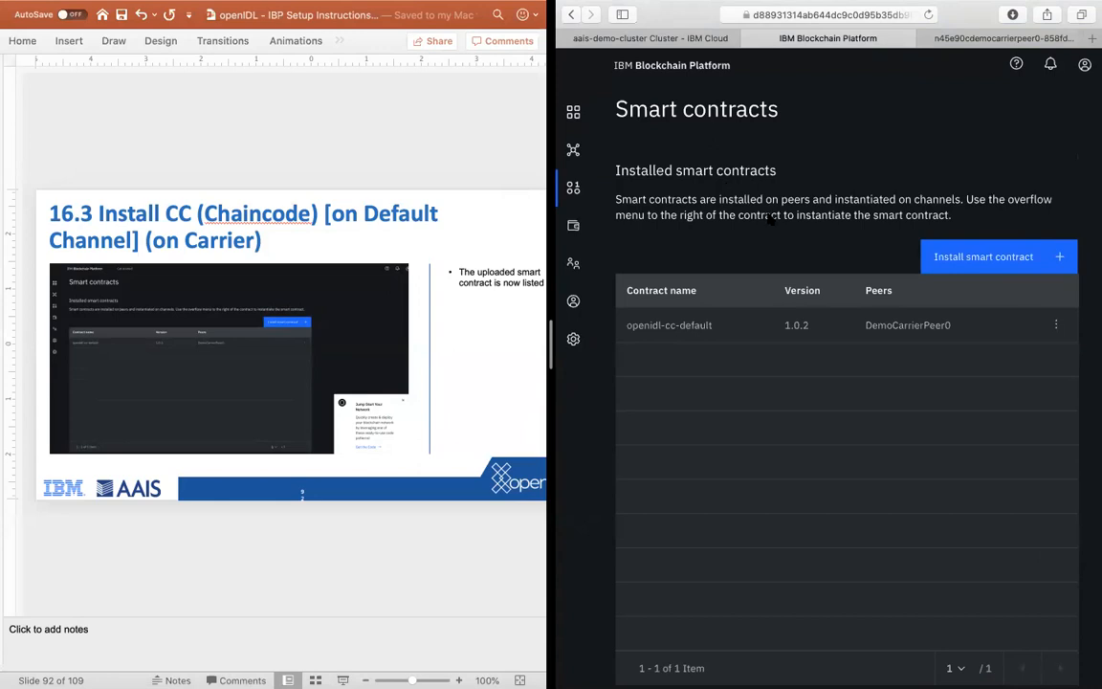
scroll(770, 218, "down", 3)
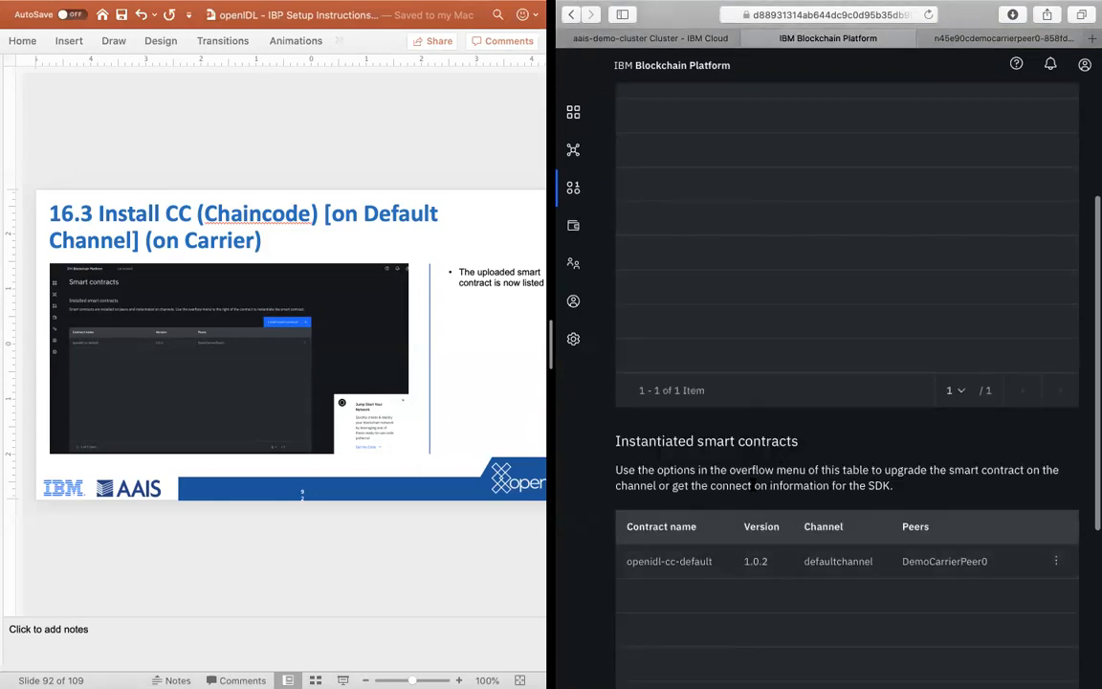
scroll(752, 483, "down", 3)
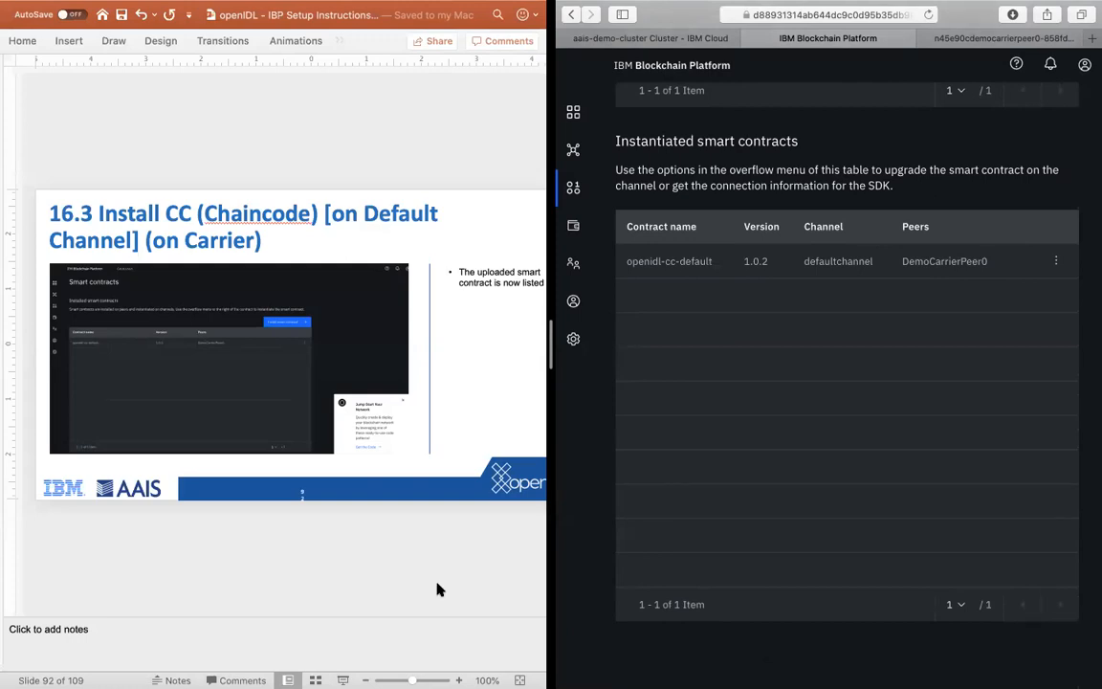
Step: Start a second smart contract installation for the carrier channel, following the instructions to slide 17.2
left_click(346, 556)
key("Down")
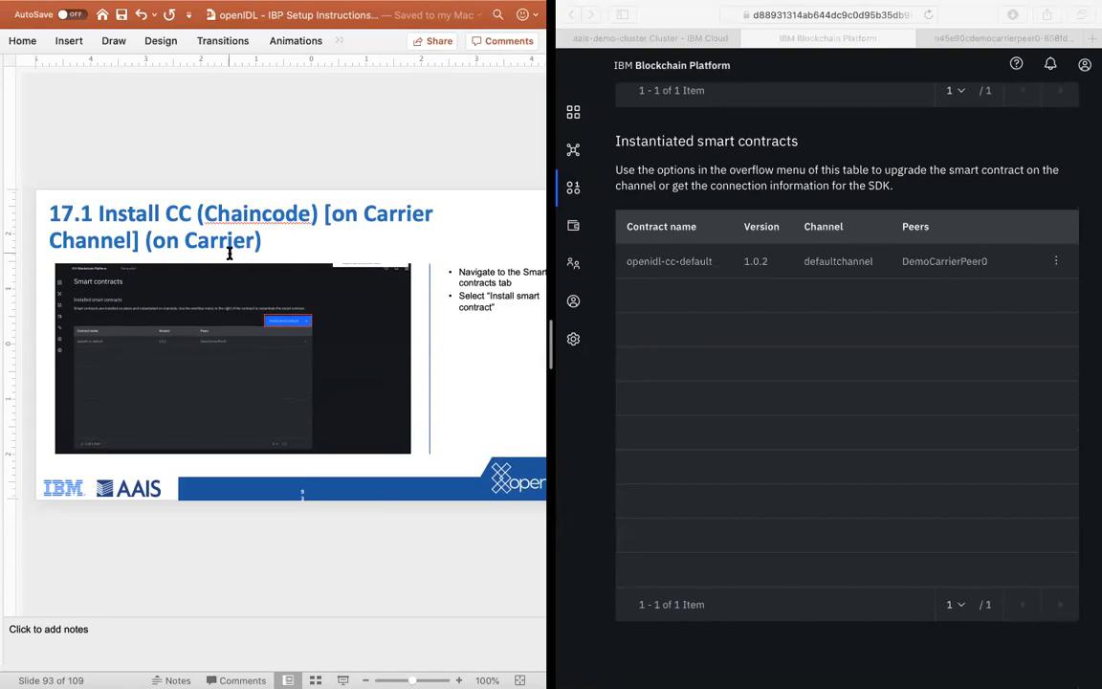
left_click(982, 482)
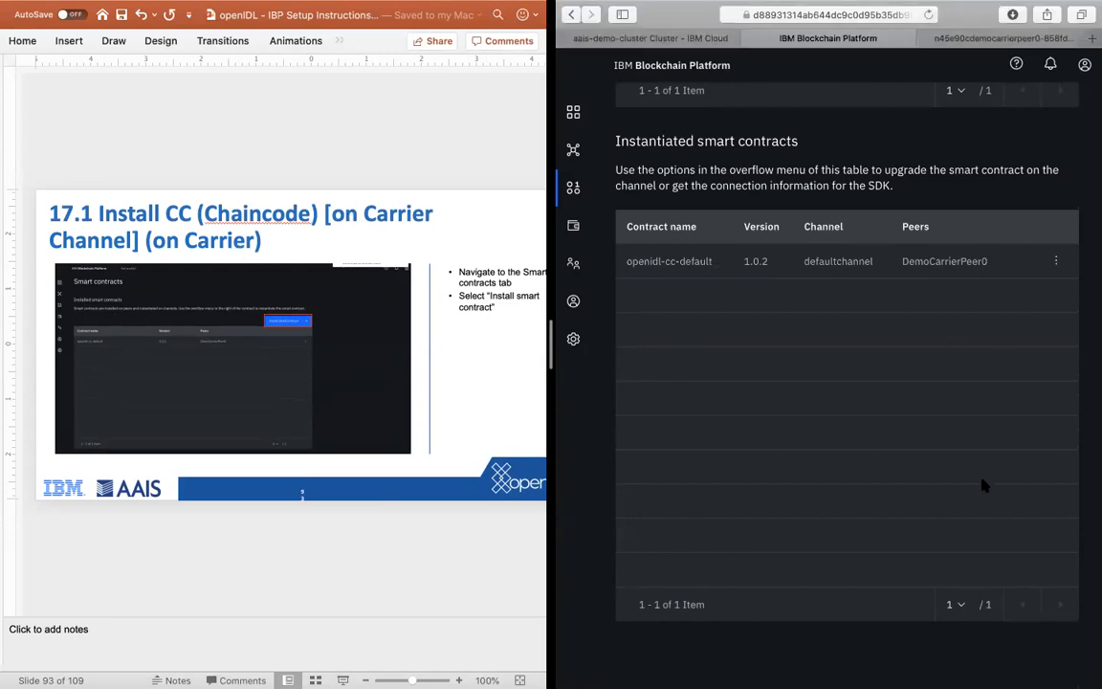
scroll(1047, 251, "up", 5)
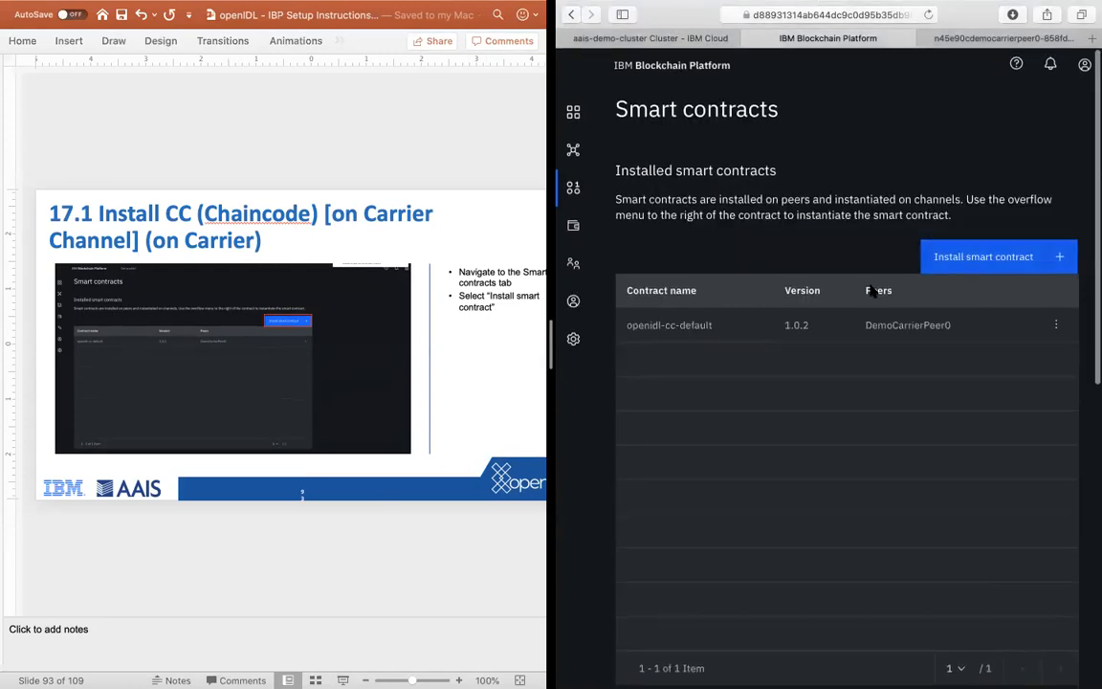
left_click(959, 258)
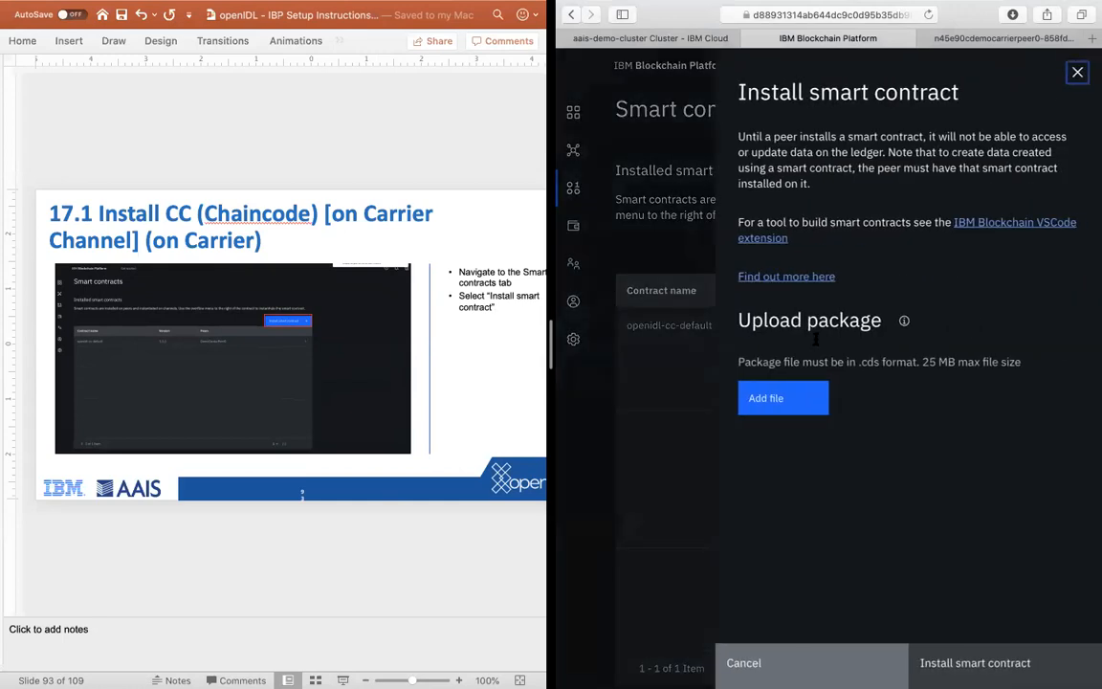
left_click(301, 573)
key("Down")
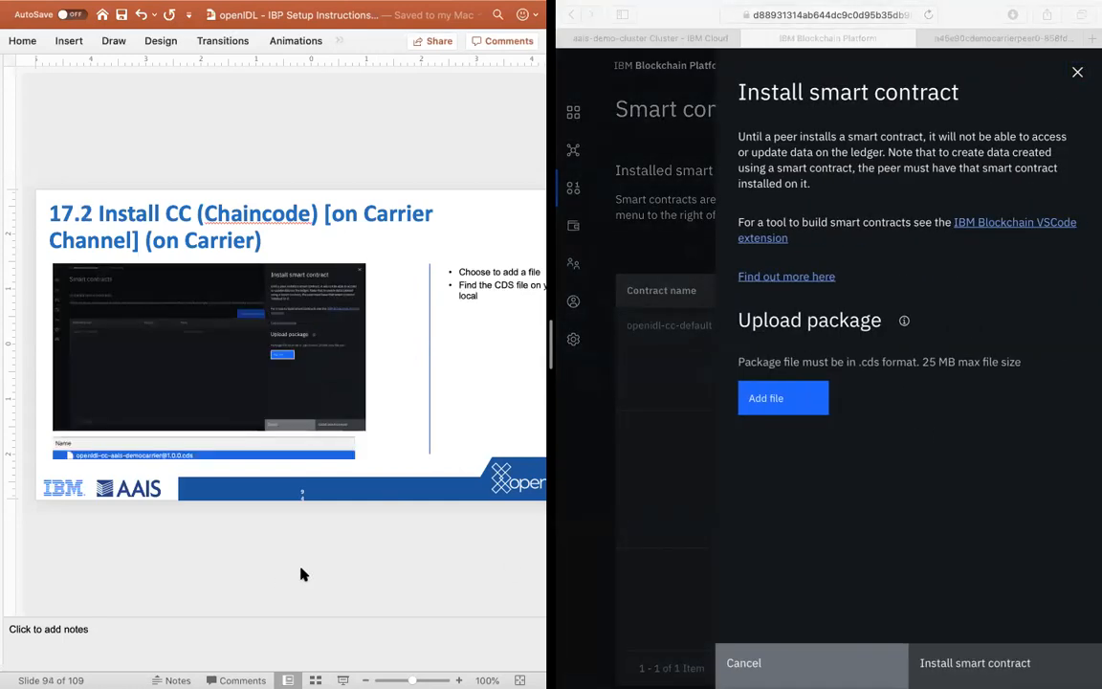
left_click(782, 398)
left_click(782, 397)
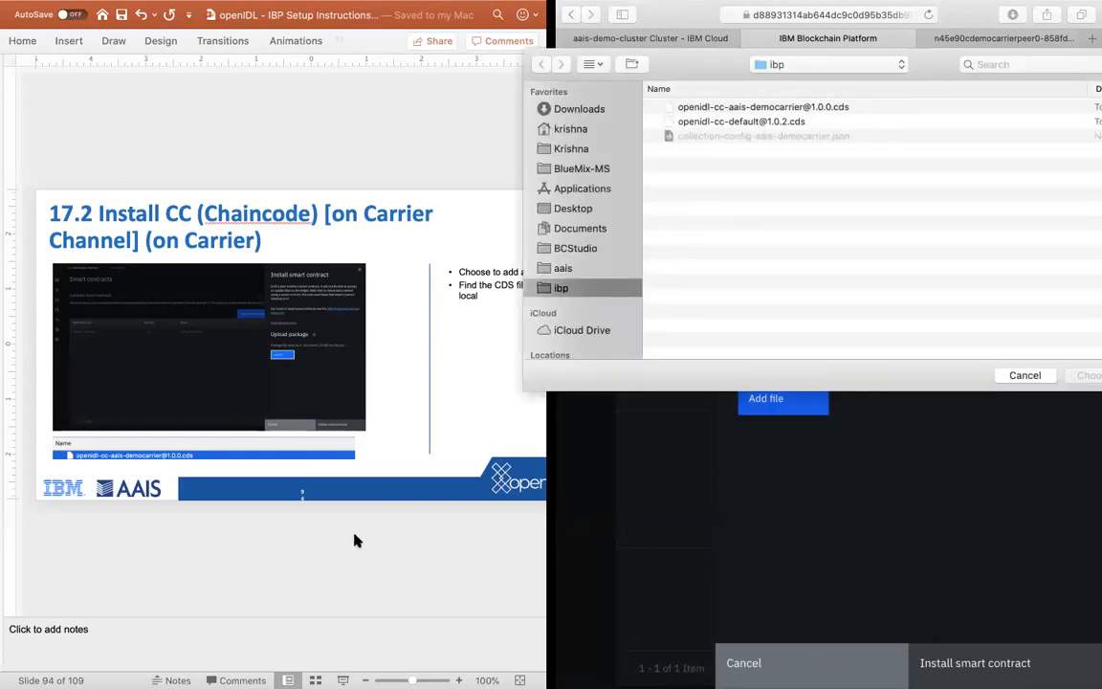
left_click(354, 541)
key("Down")
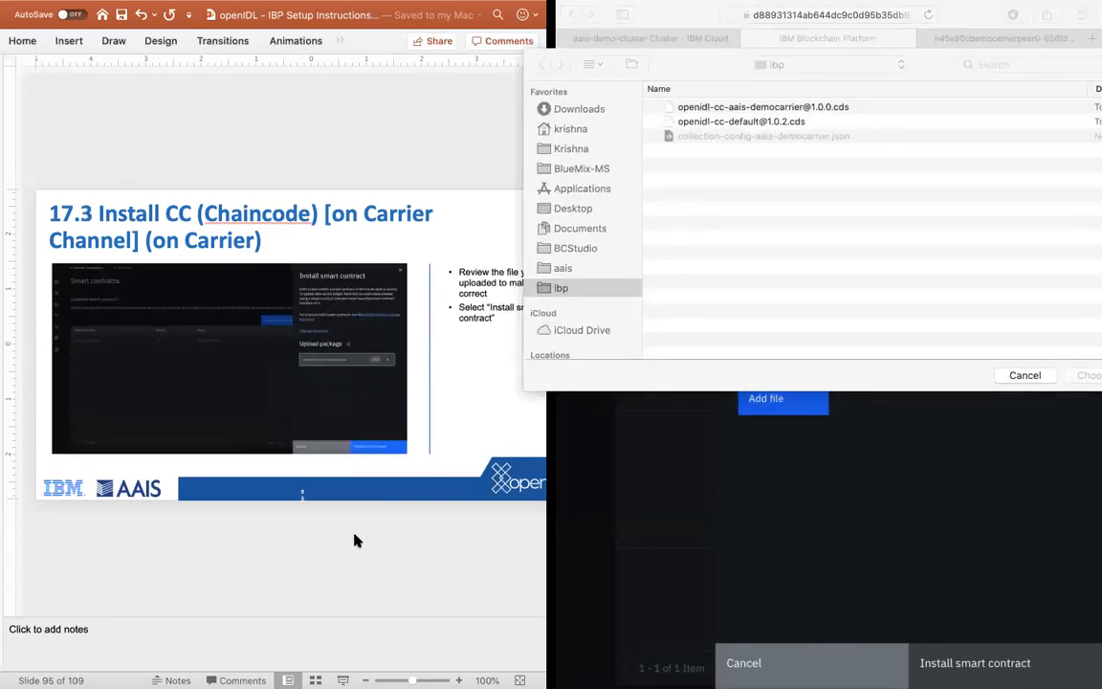
left_click(781, 216)
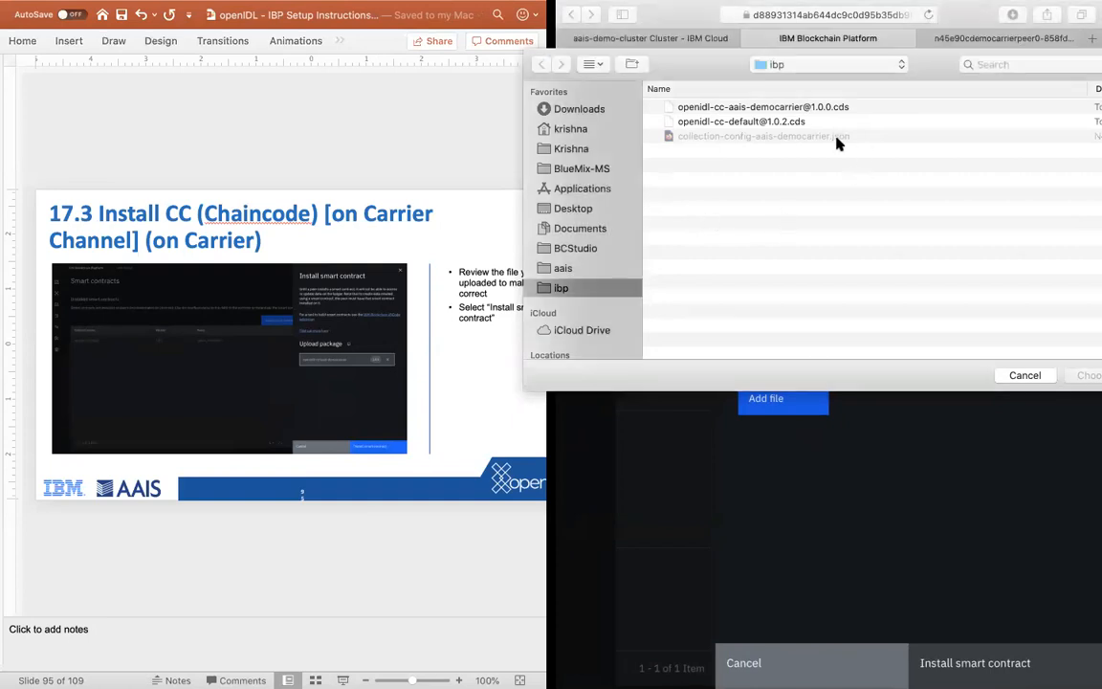
left_click(770, 108)
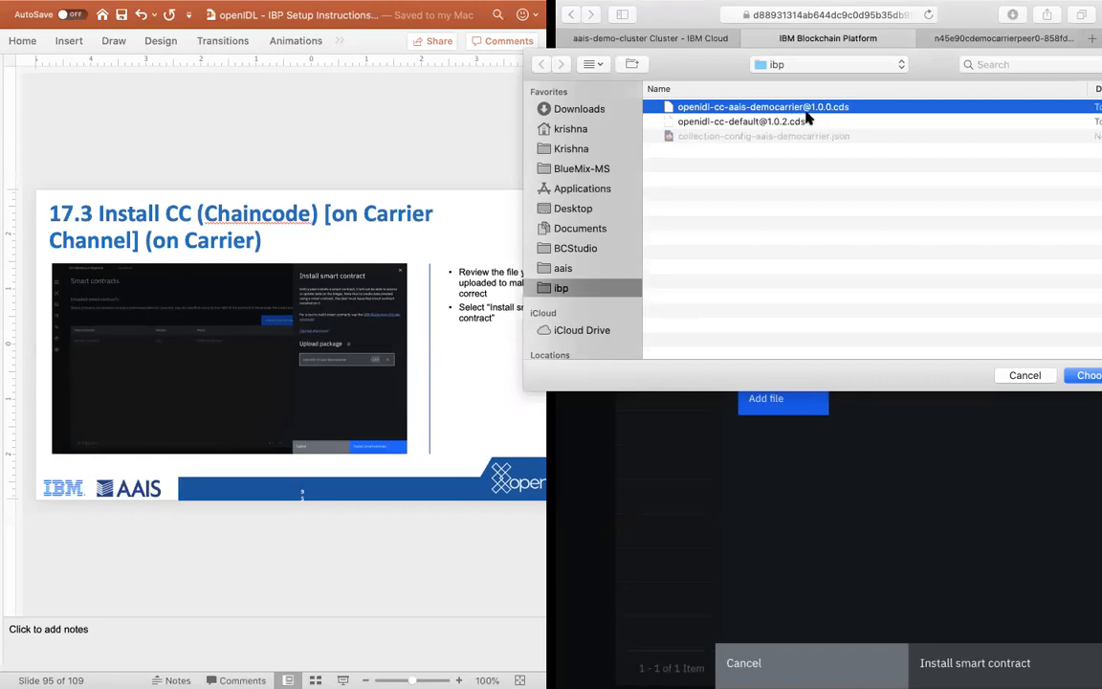
left_click(1076, 378)
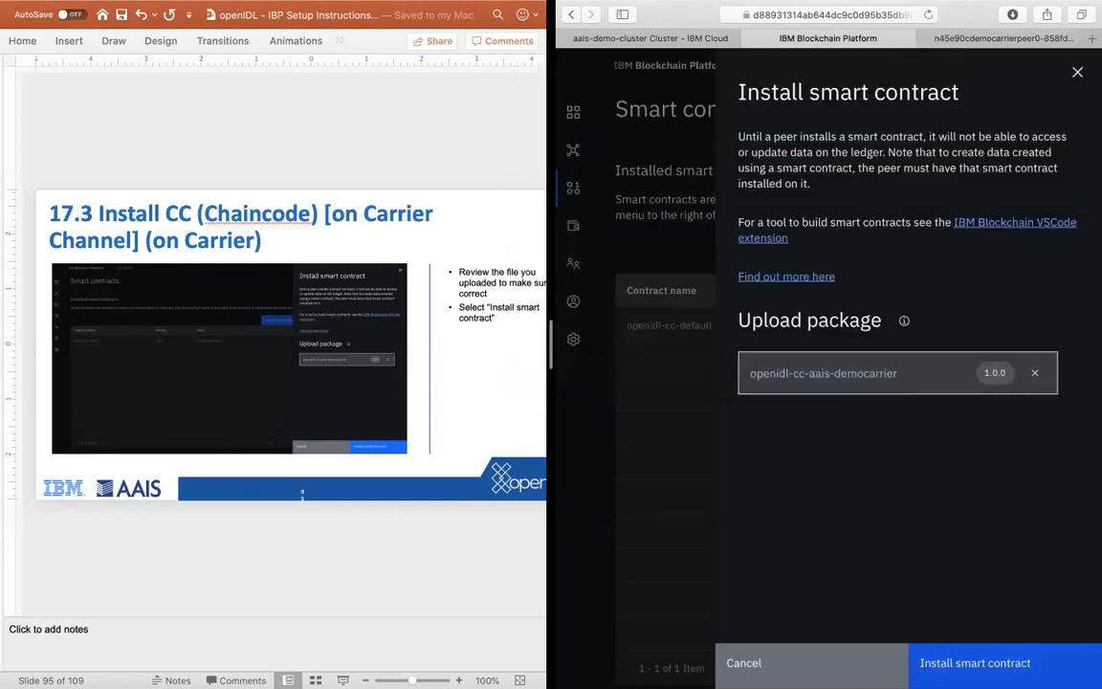
left_click(961, 662)
Step: Advance the instructions to slide 18.2 and review the carrier's installed and instantiated smart contracts tables
left_click(429, 525)
key("Down")
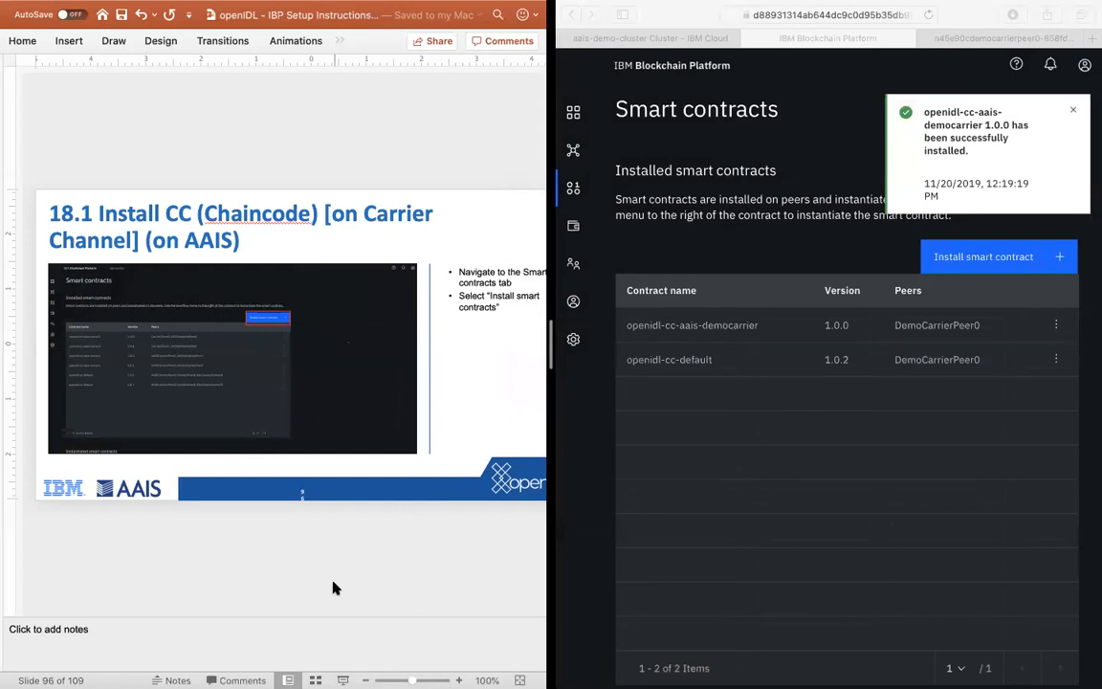
key("Down")
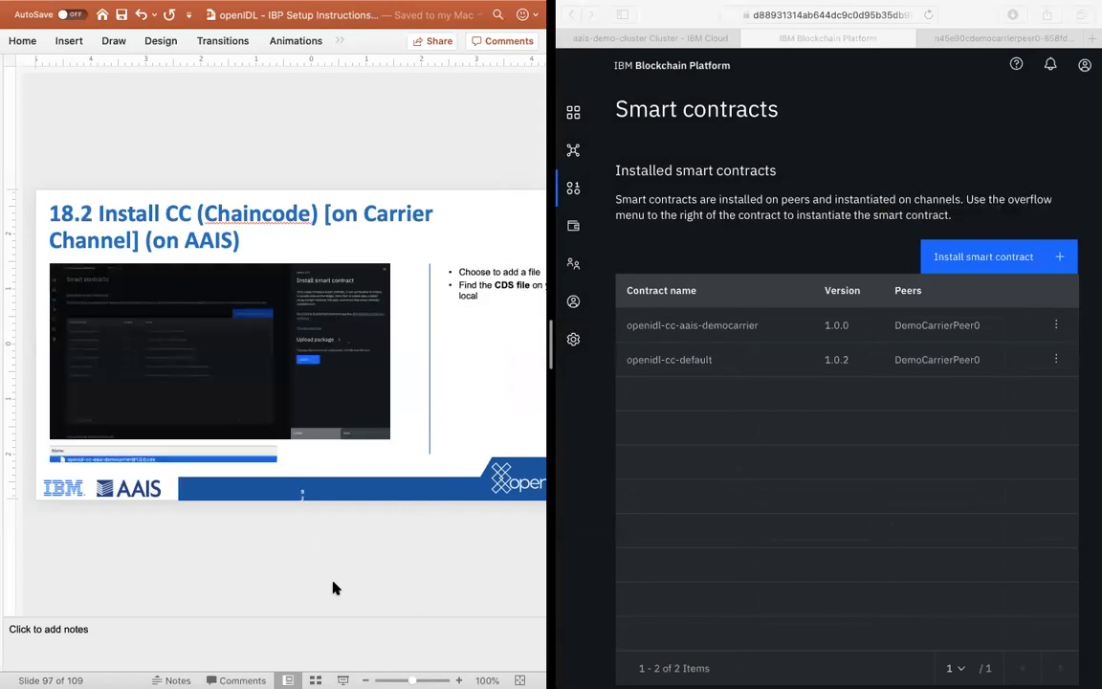
key("Up")
key("Down")
scroll(804, 511, "down", 5)
scroll(805, 514, "up", 5)
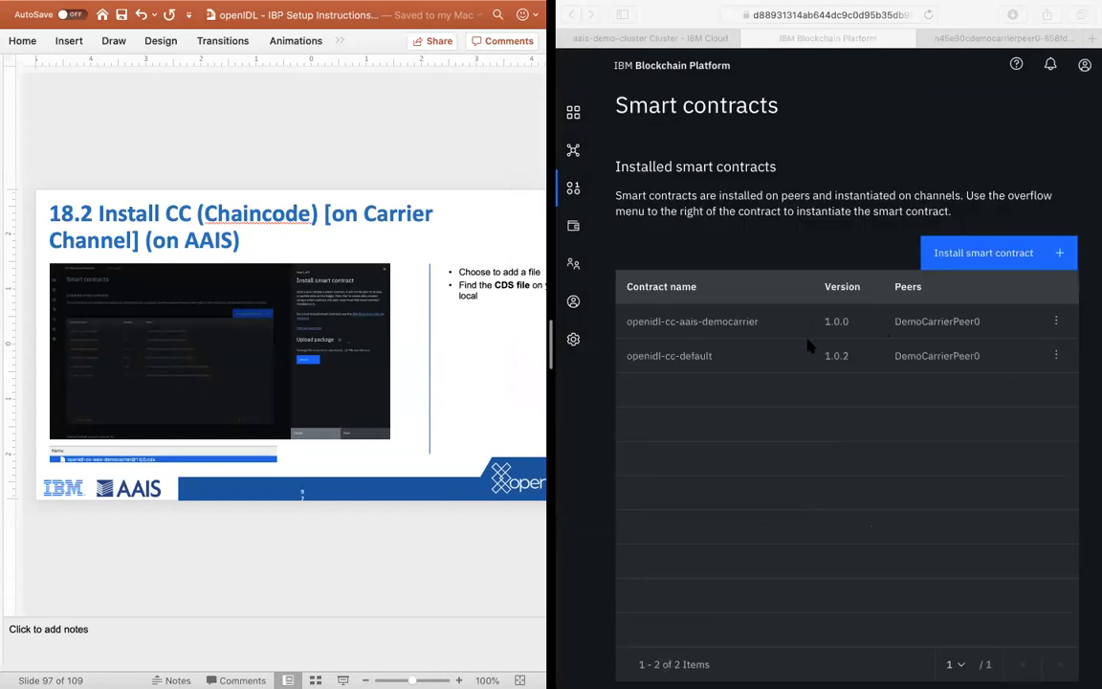
scroll(755, 328, "down", 2)
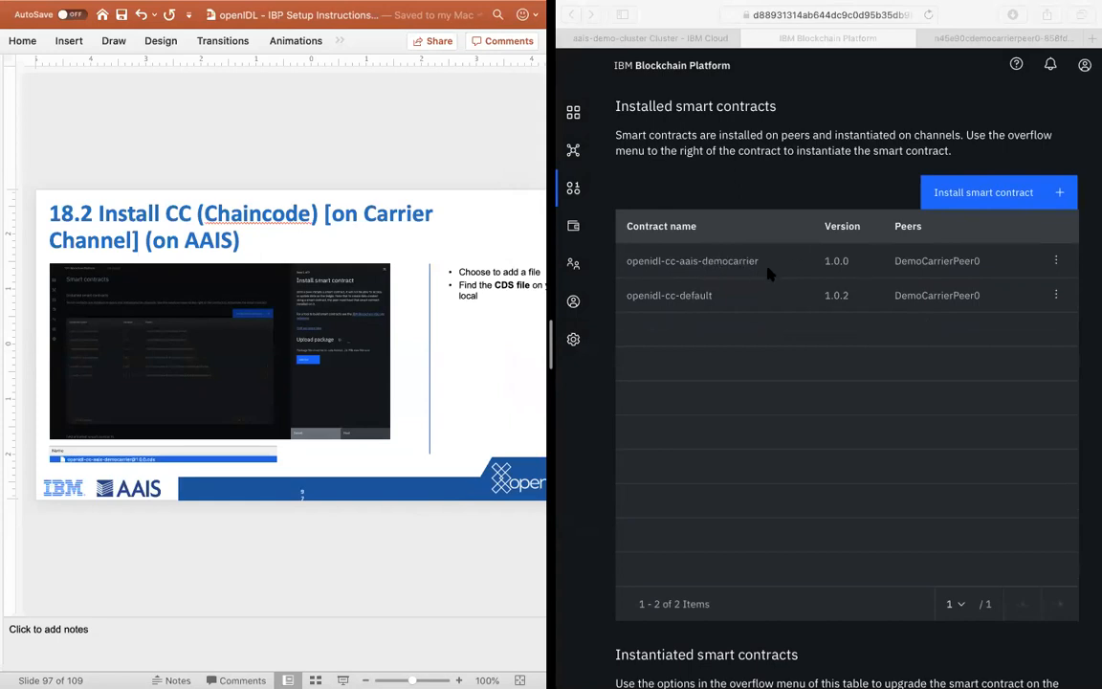
scroll(779, 270, "down", 7)
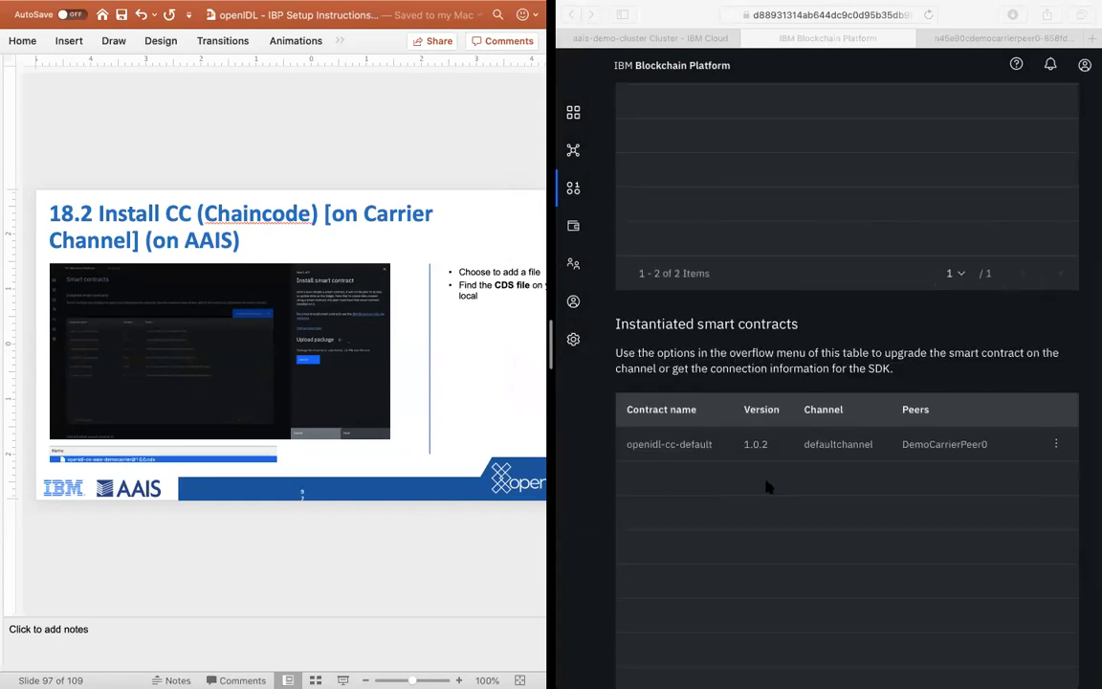
scroll(894, 504, "up", 8)
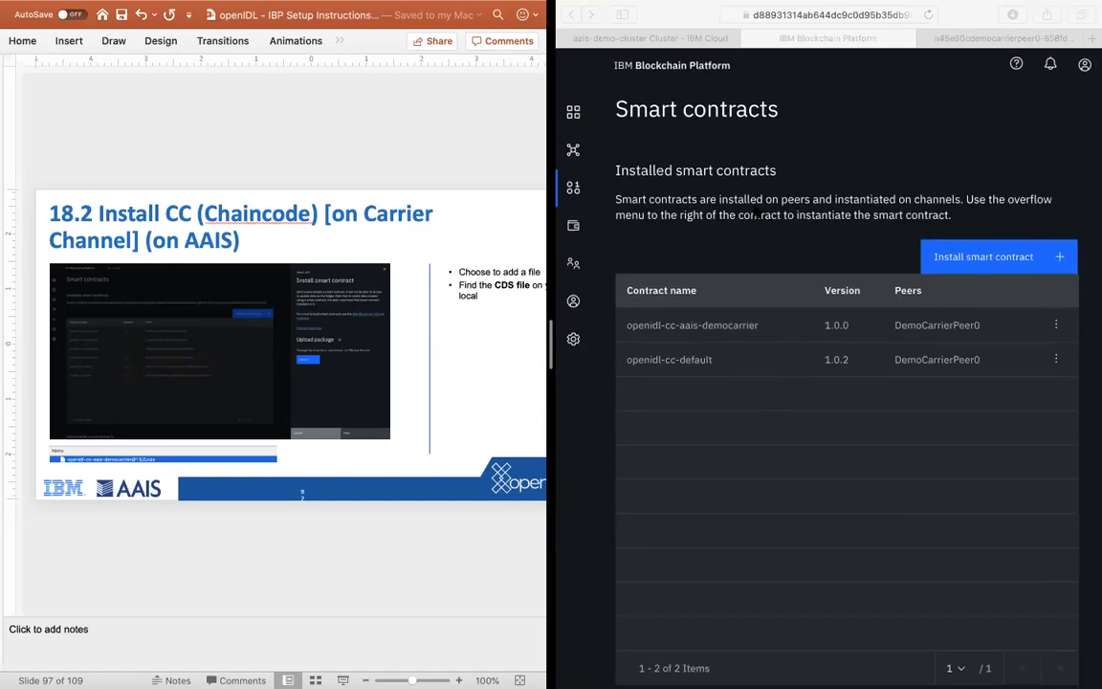
Step: Place the PowerPoint instructions and the Firefox window with the AAIS blockchain console side by side in a split view
left_click(753, 206)
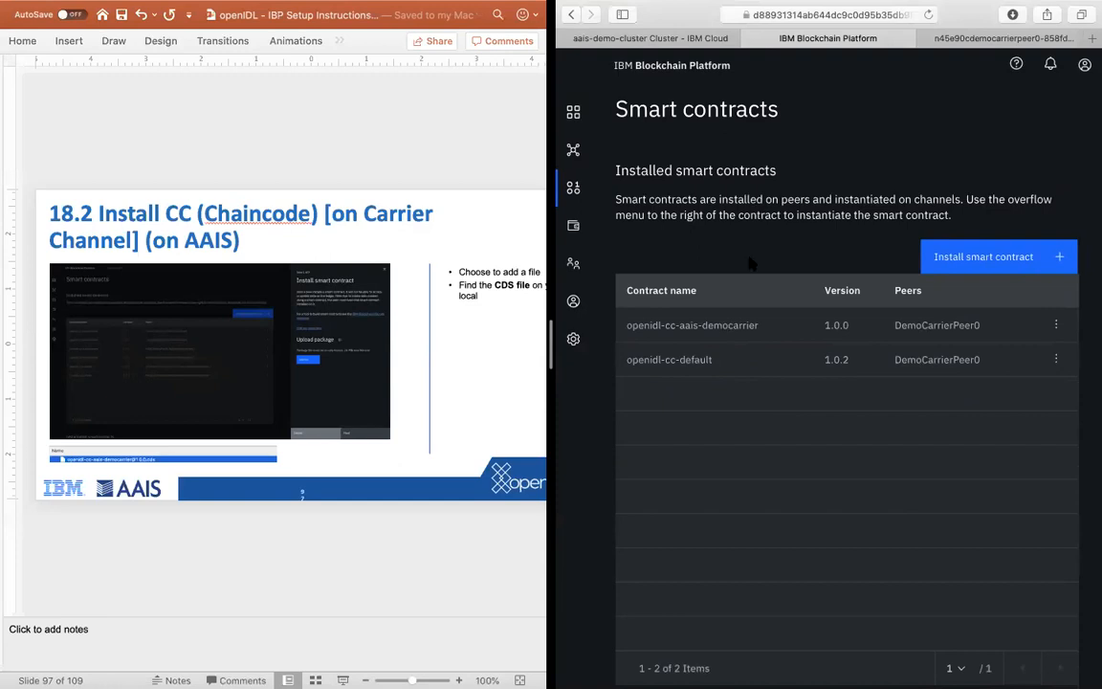
key("ctrl+Up")
left_click_drag(594, 59, 744, 197)
left_click_drag(204, 311, 630, 77)
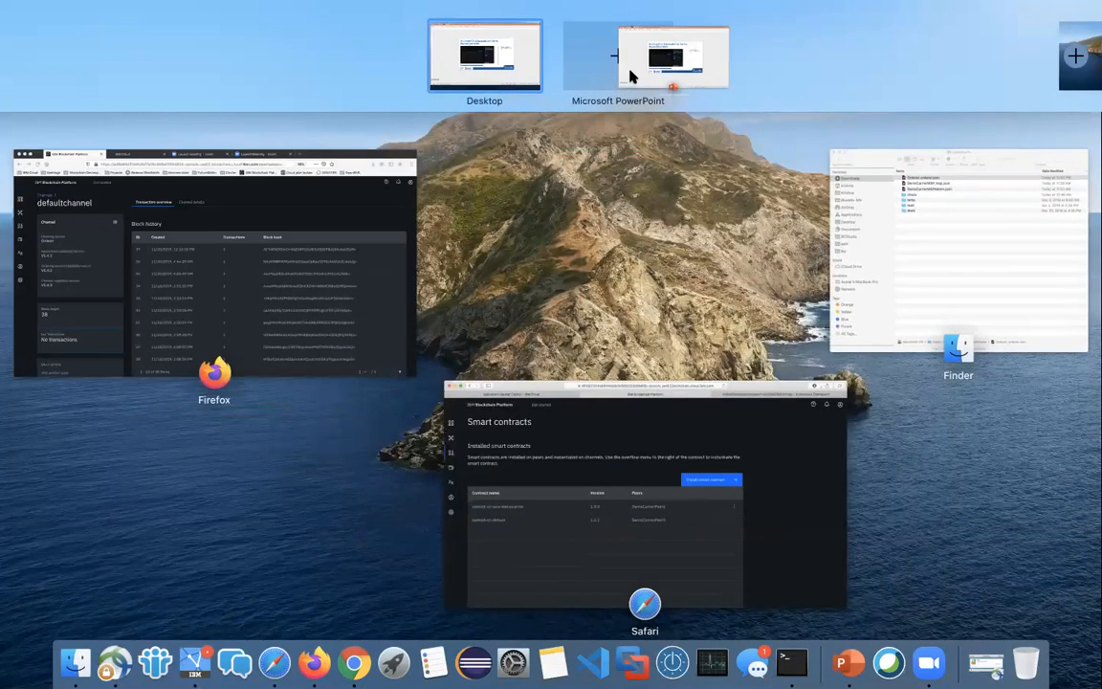
left_click(198, 292)
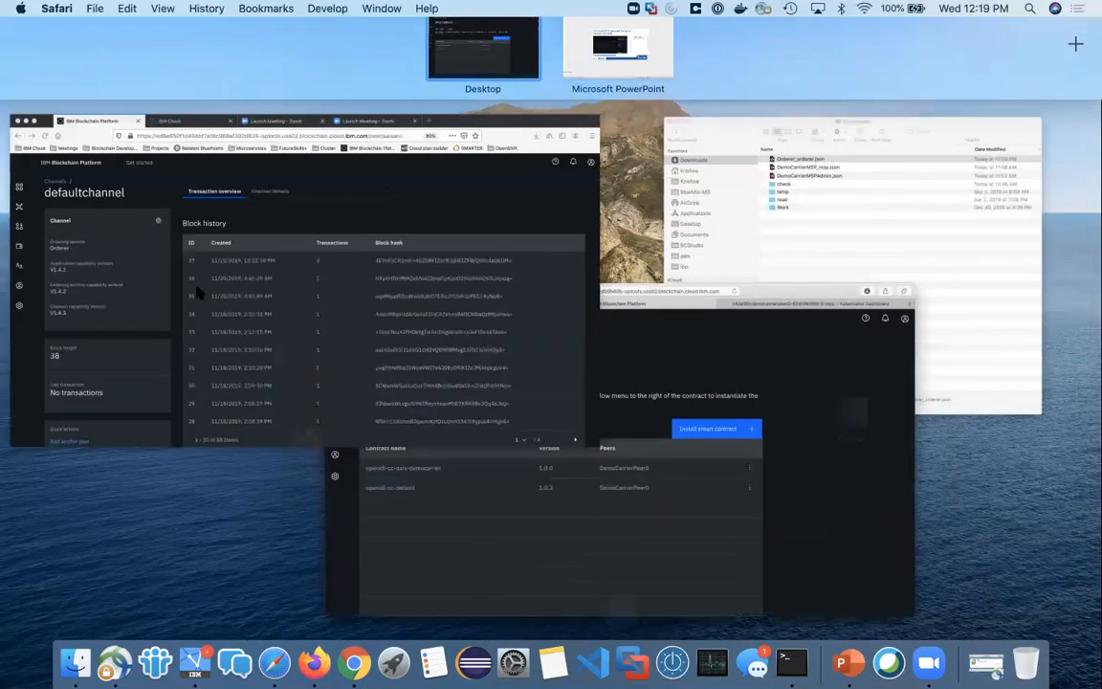
key("ctrl+Up")
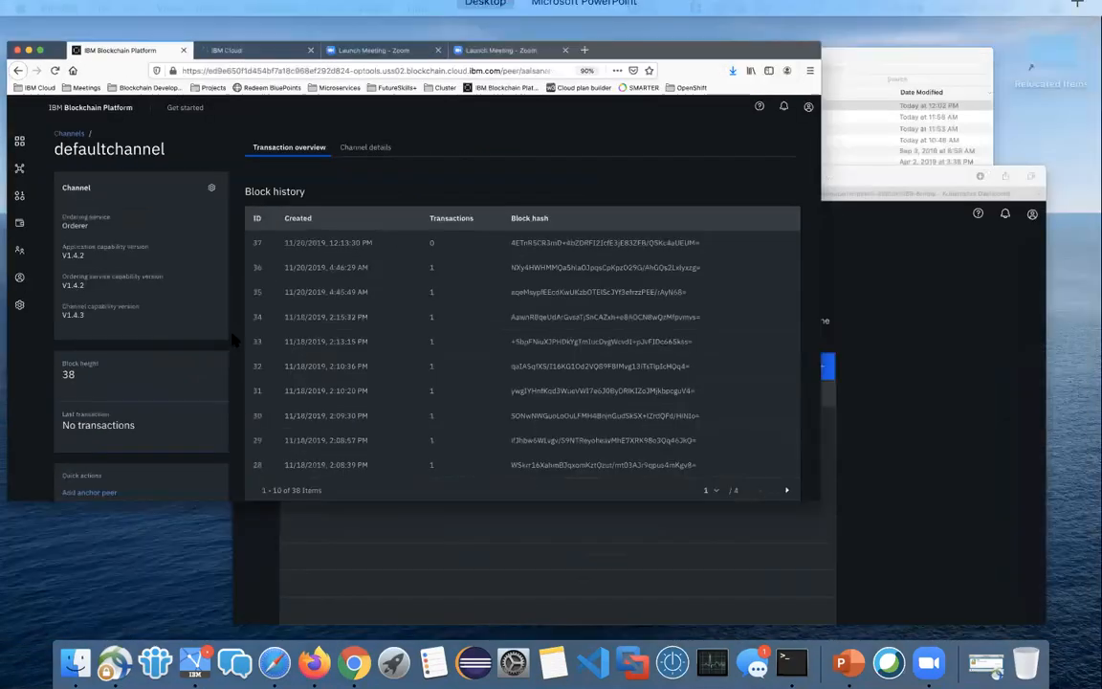
left_click_drag(142, 256, 617, 88)
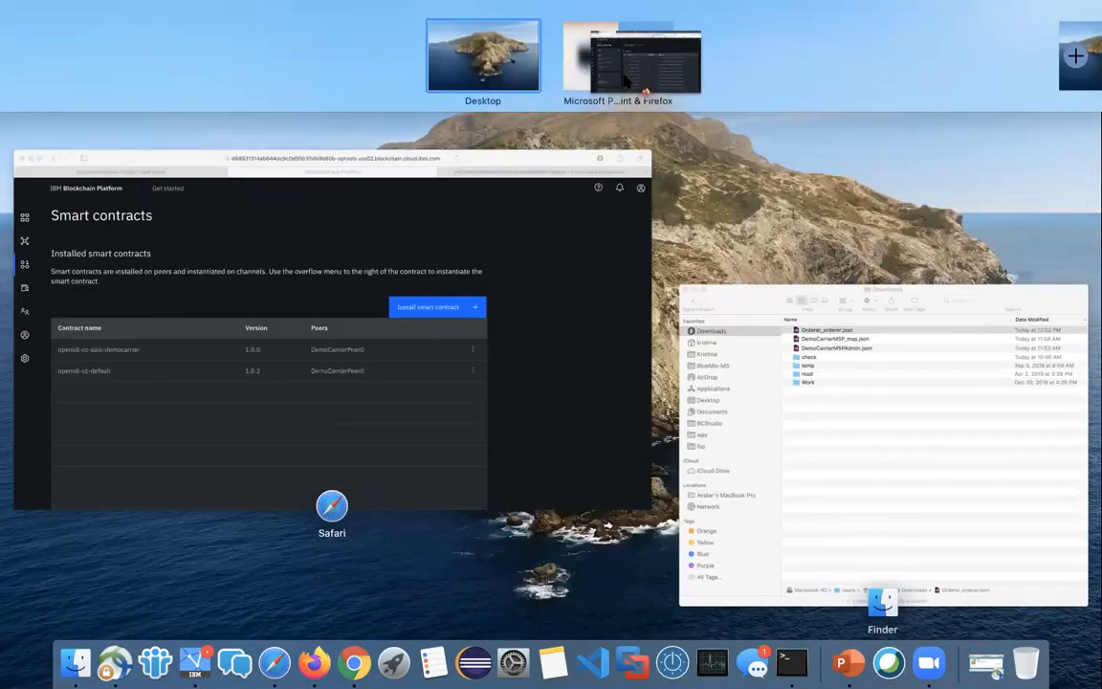
left_click(639, 76)
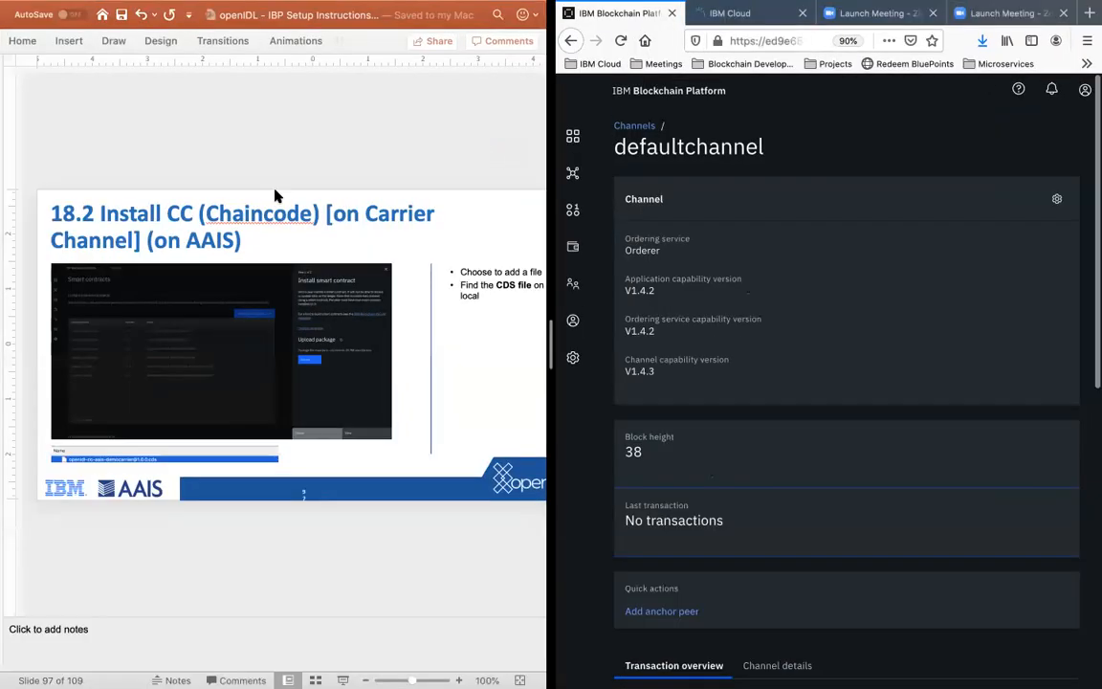
Step: Open the AAIS console's smart contracts page and review the installed contracts with their versions and peers
left_click(573, 211)
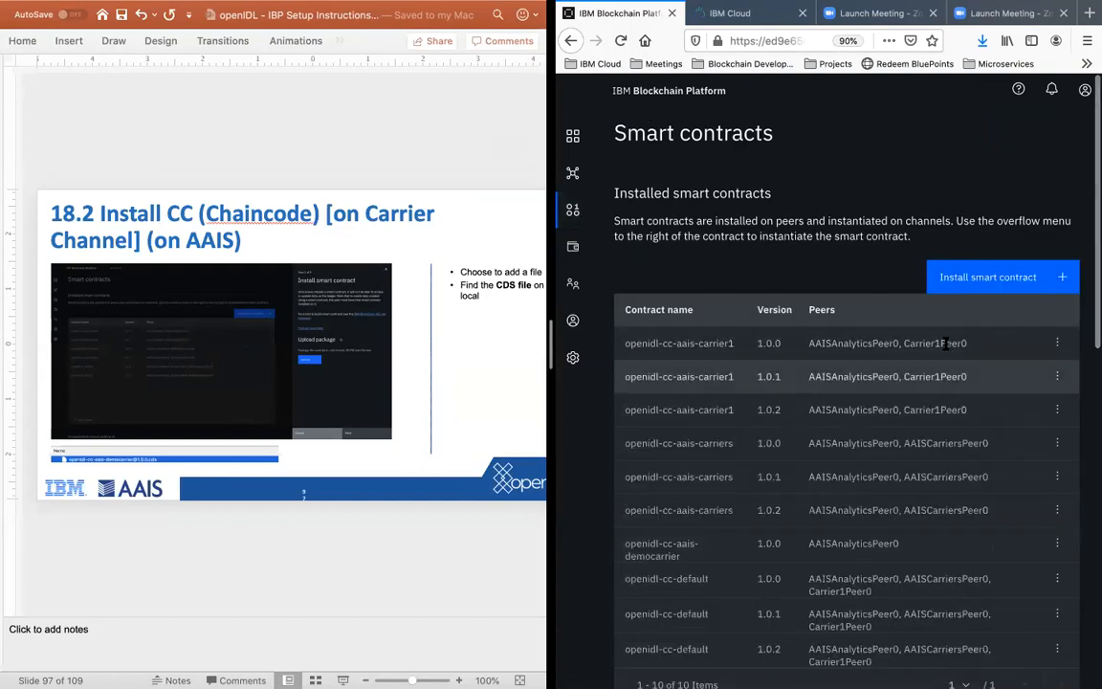
scroll(870, 380, "down", 4)
scroll(870, 381, "up", 10)
scroll(871, 379, "down", 10)
scroll(870, 379, "up", 10)
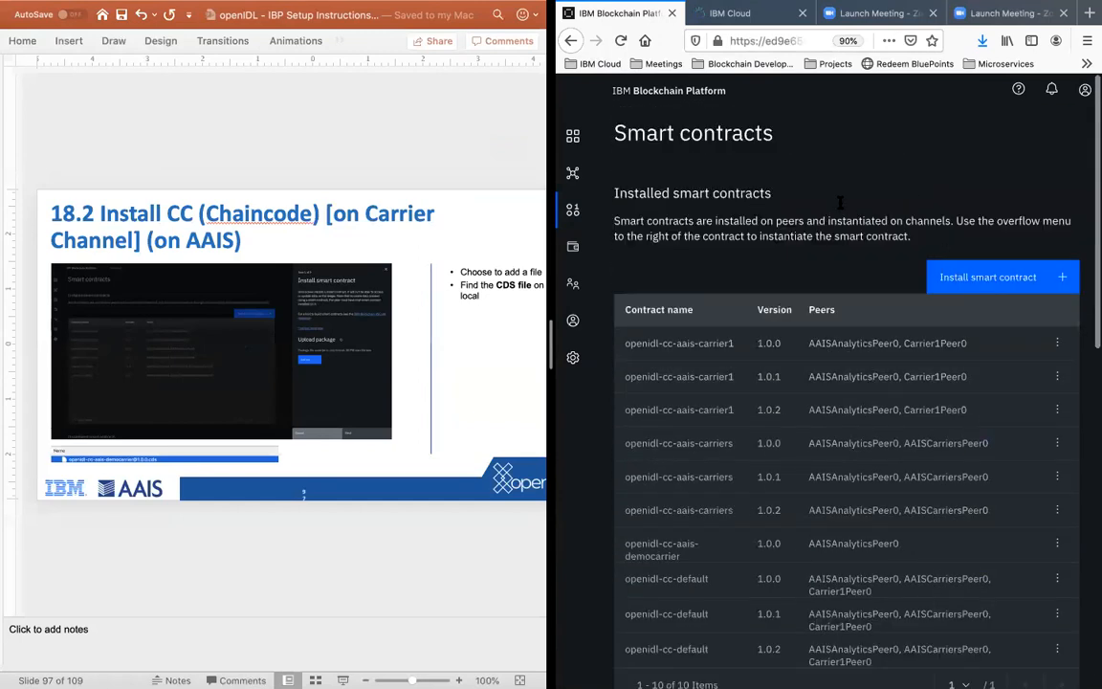
left_click(945, 285)
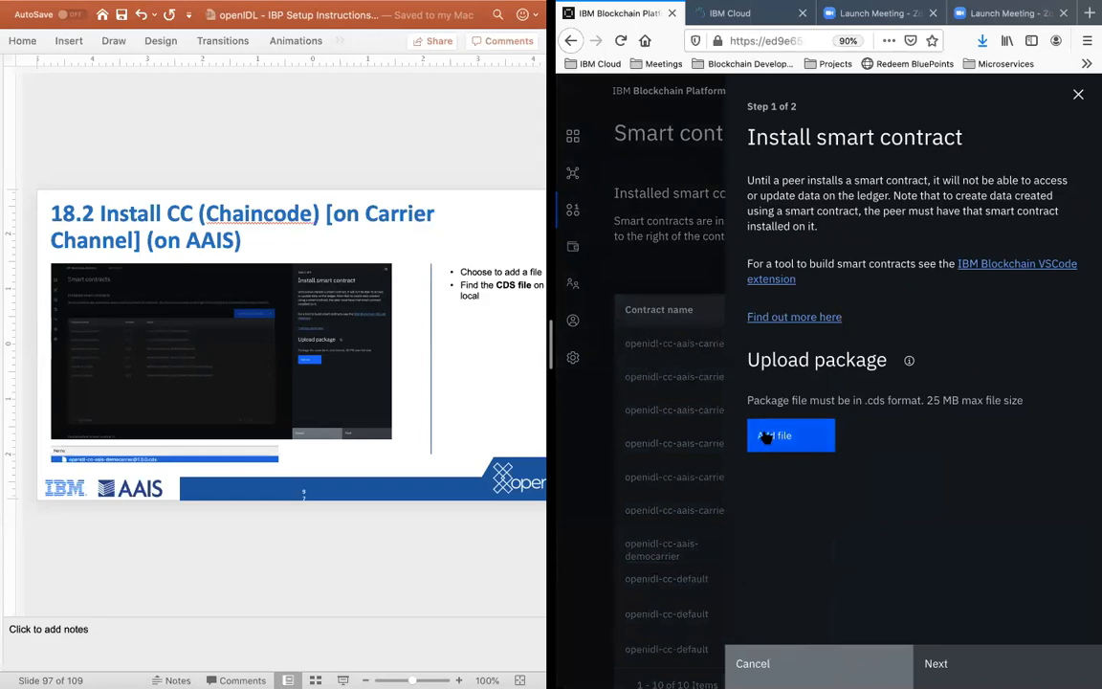
left_click(766, 436)
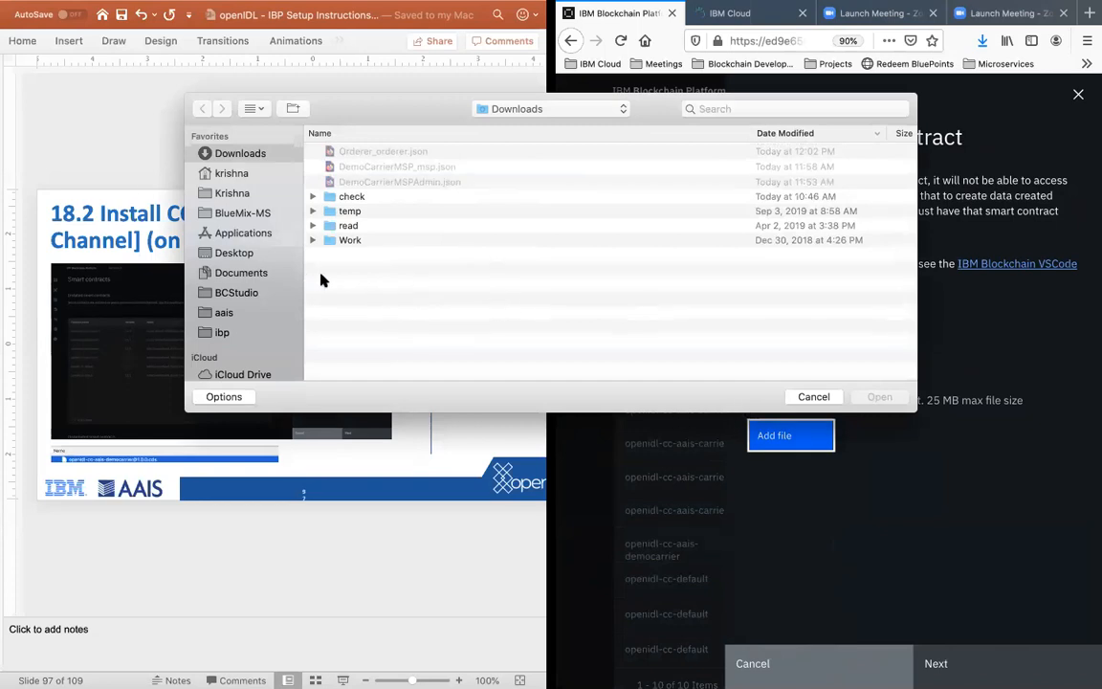
left_click(218, 332)
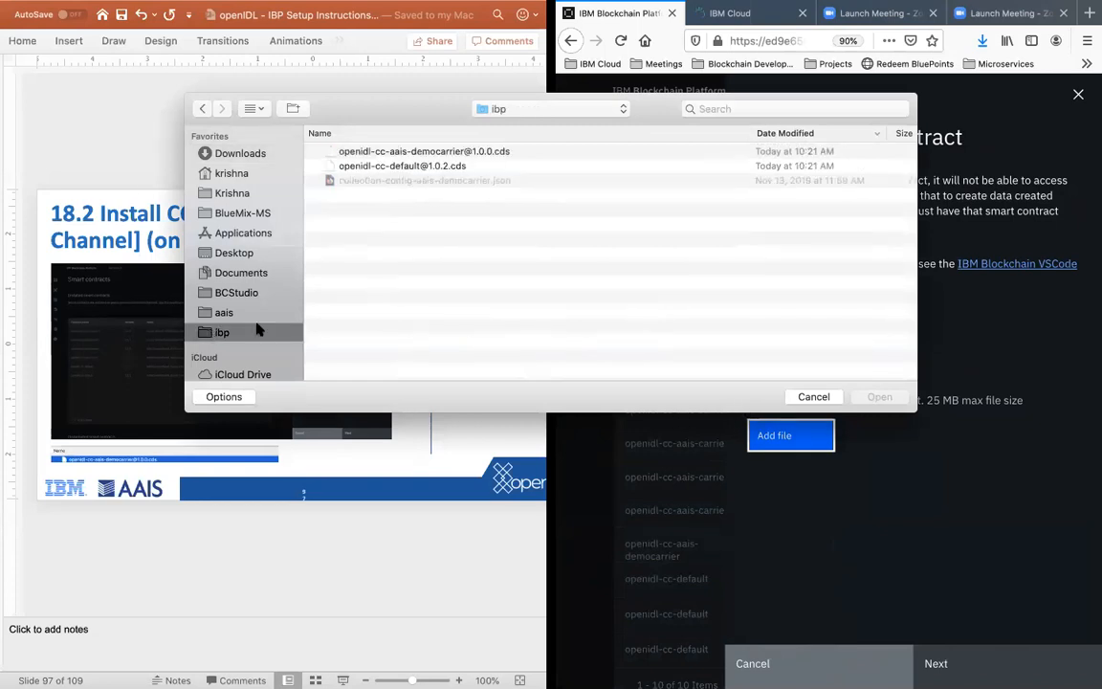
left_click(424, 153)
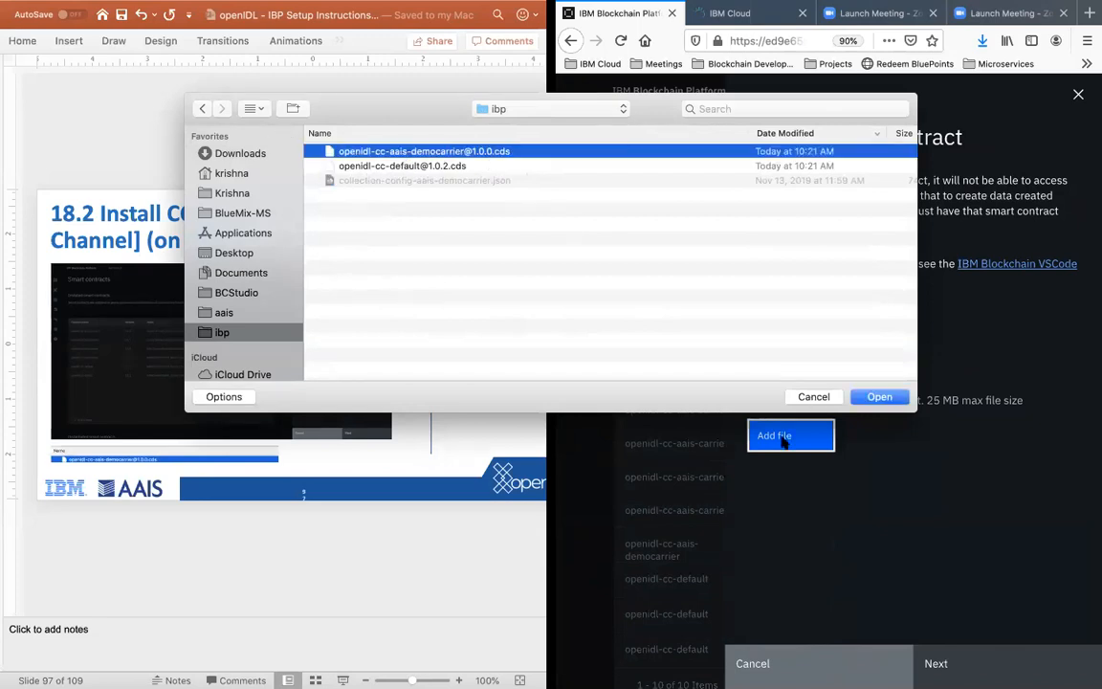
left_click(876, 398)
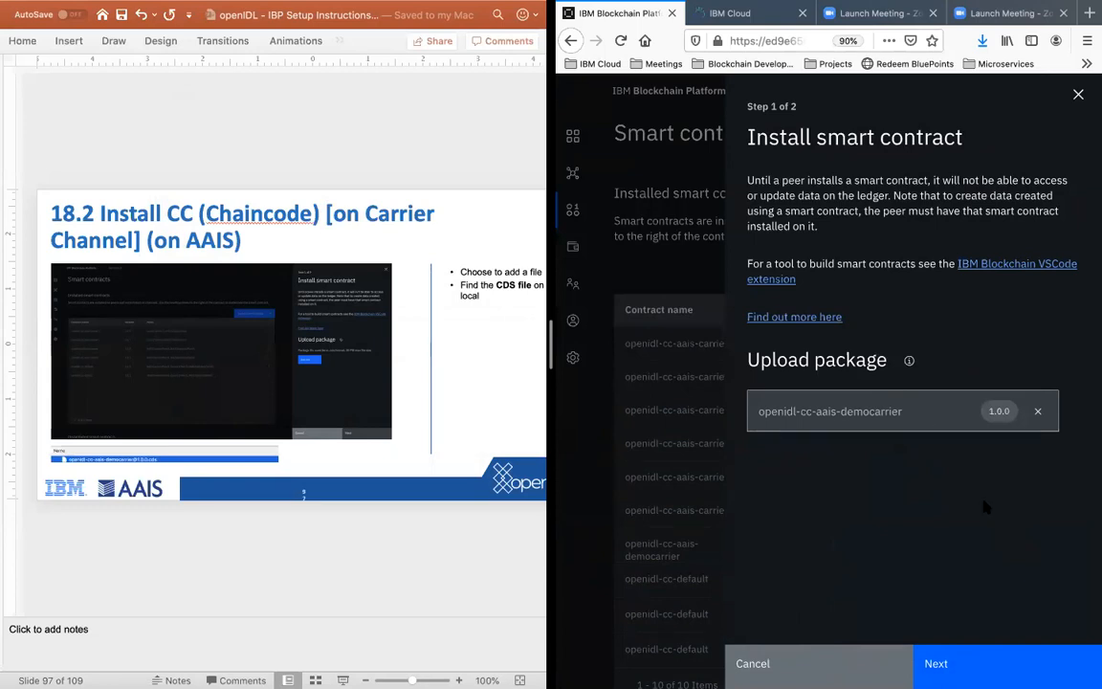
left_click(965, 663)
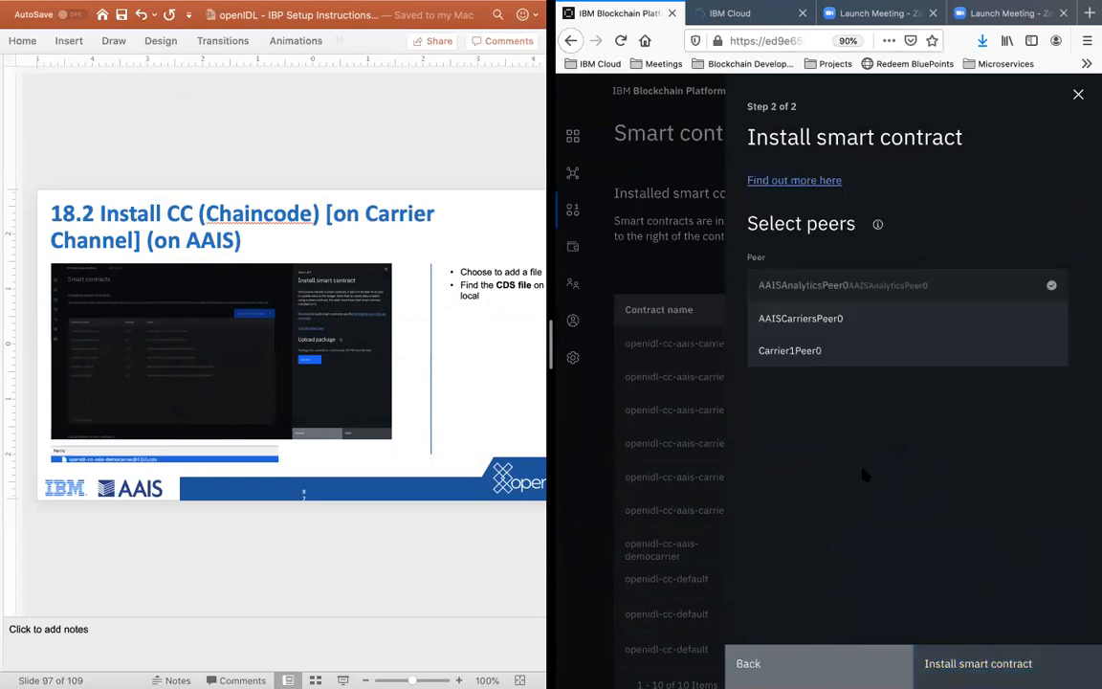
Step: Advance the instructions to slide 18.4 on selecting the peer for the AAIS installation
left_click(360, 558)
scroll(360, 557, "down", 2)
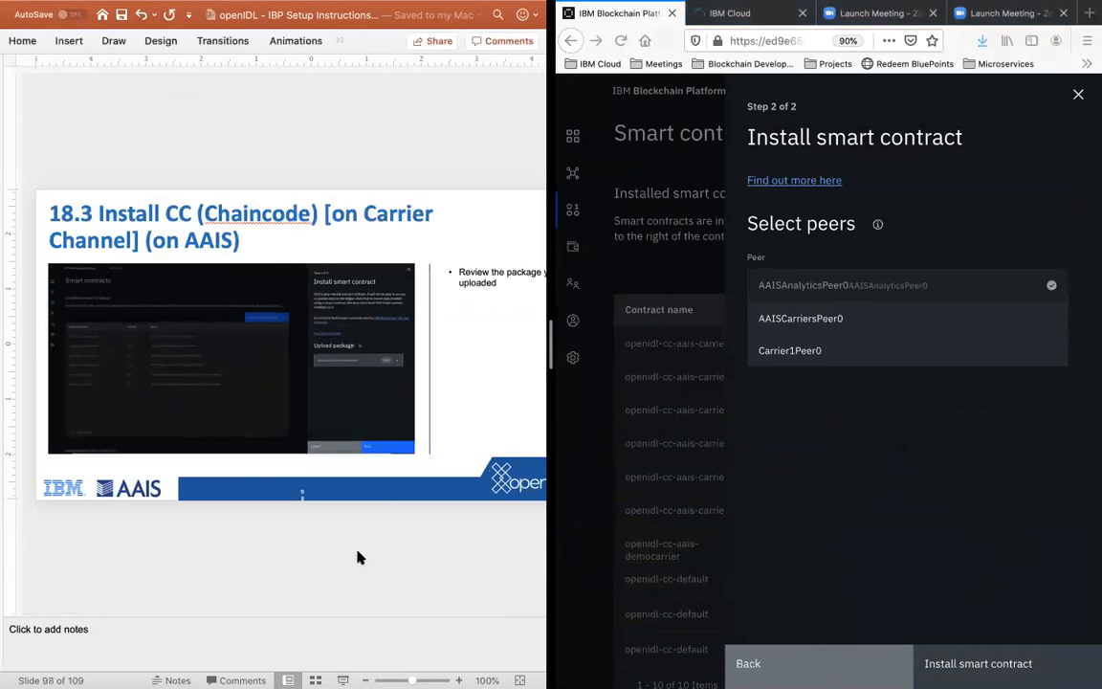
scroll(359, 558, "down", 1)
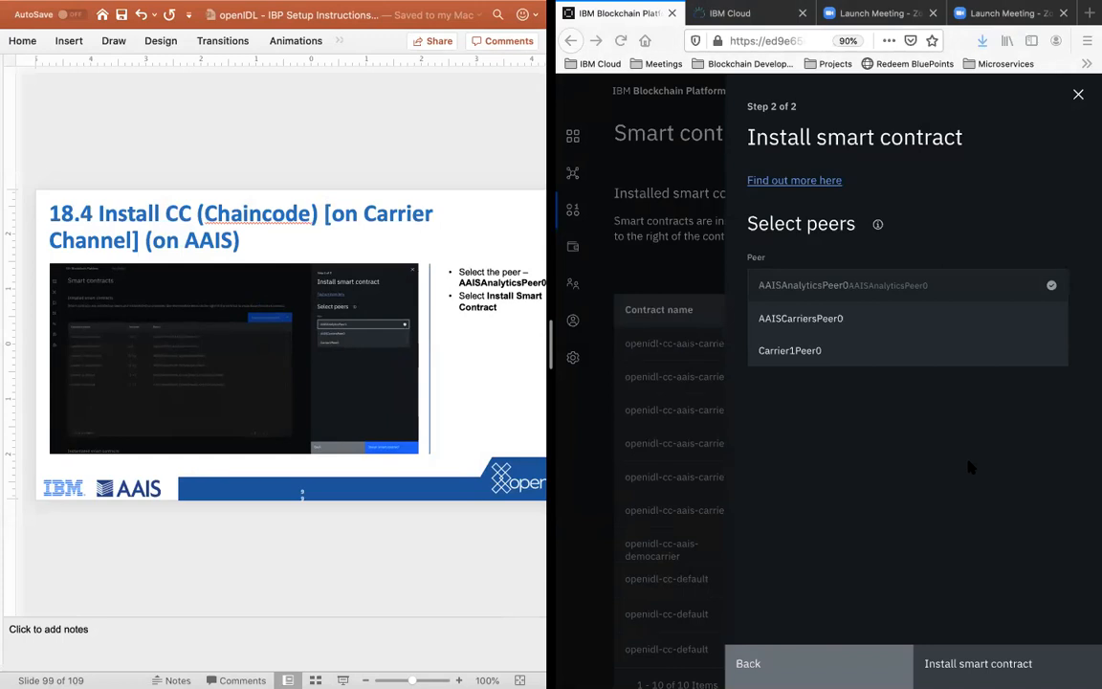
left_click(884, 294)
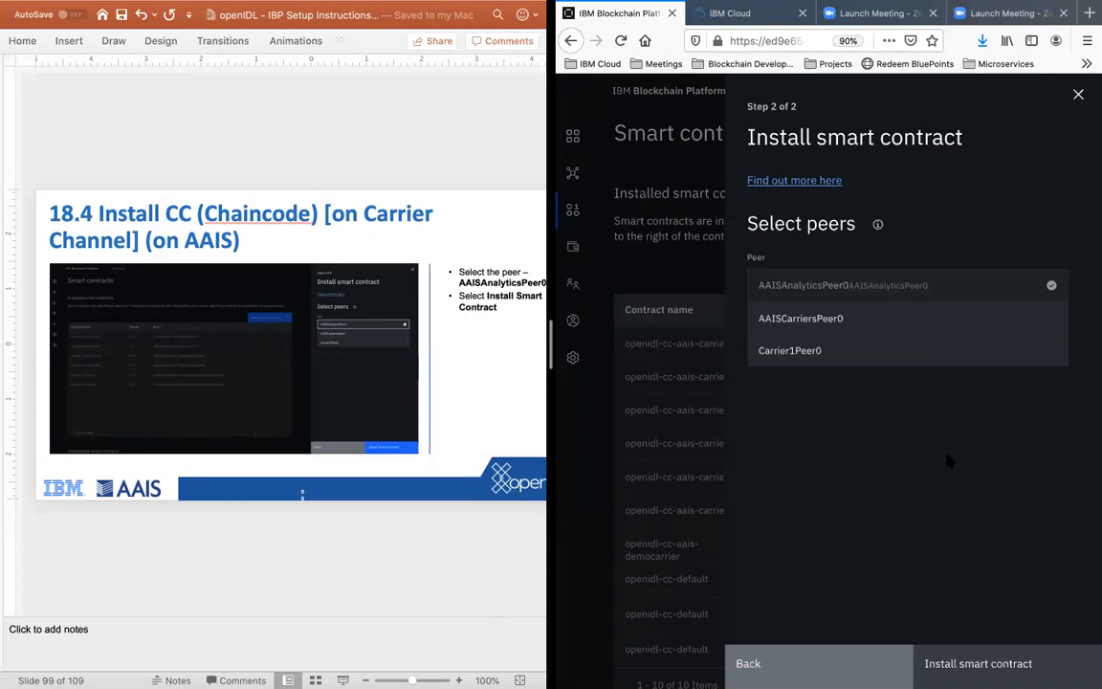
left_click(906, 347)
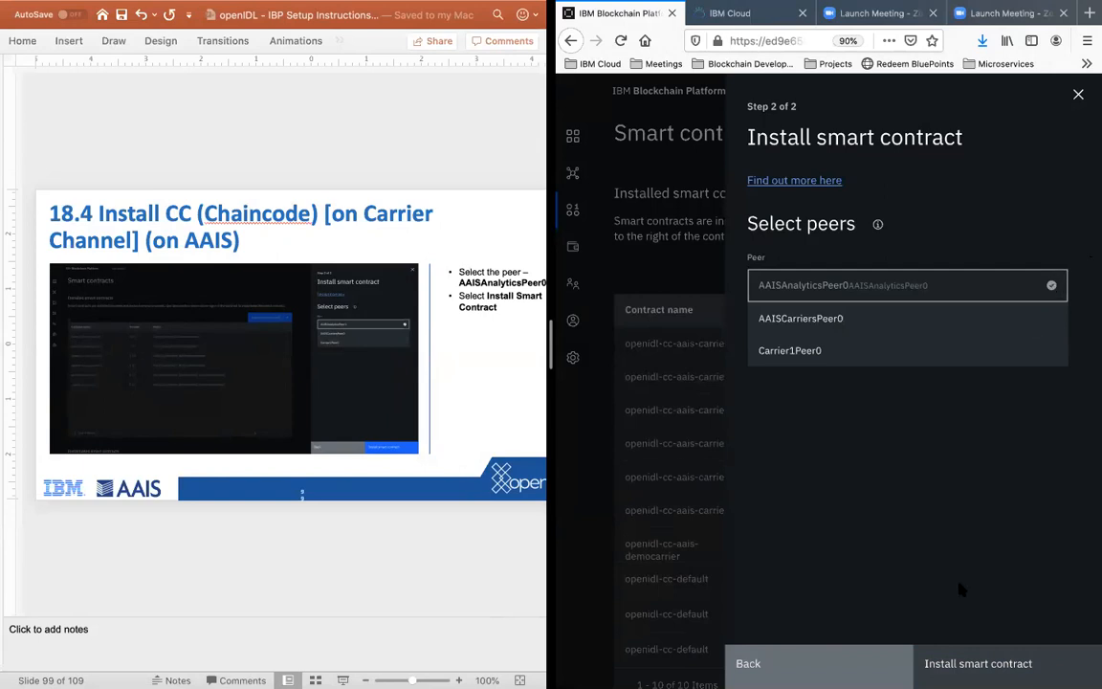
left_click(884, 321)
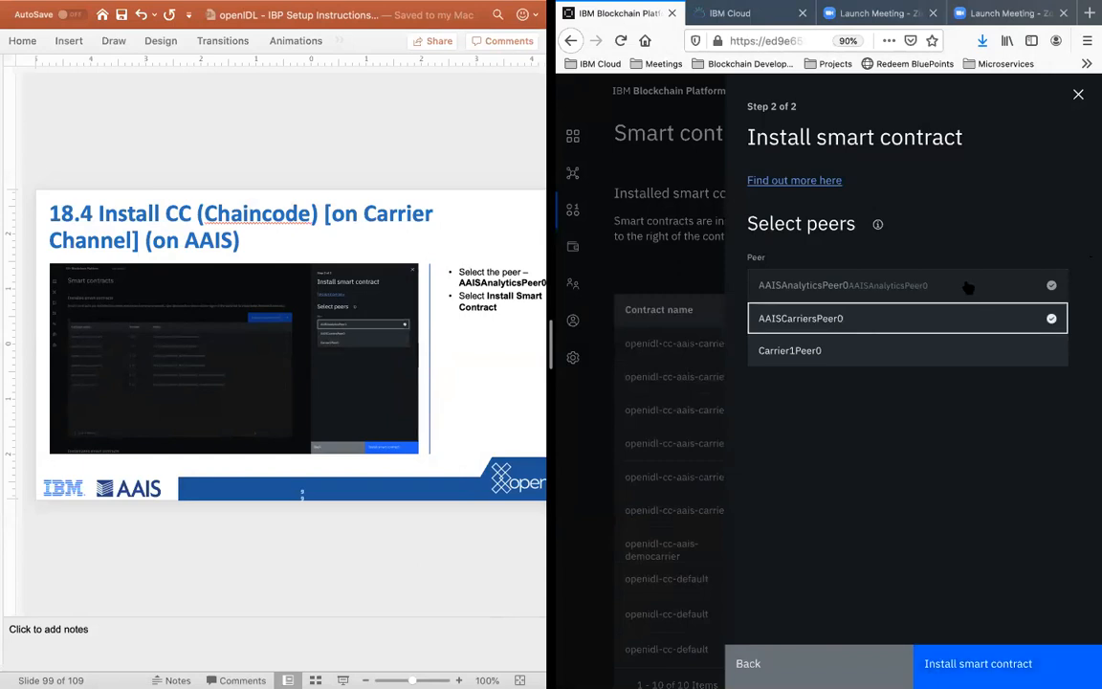
left_click(992, 347)
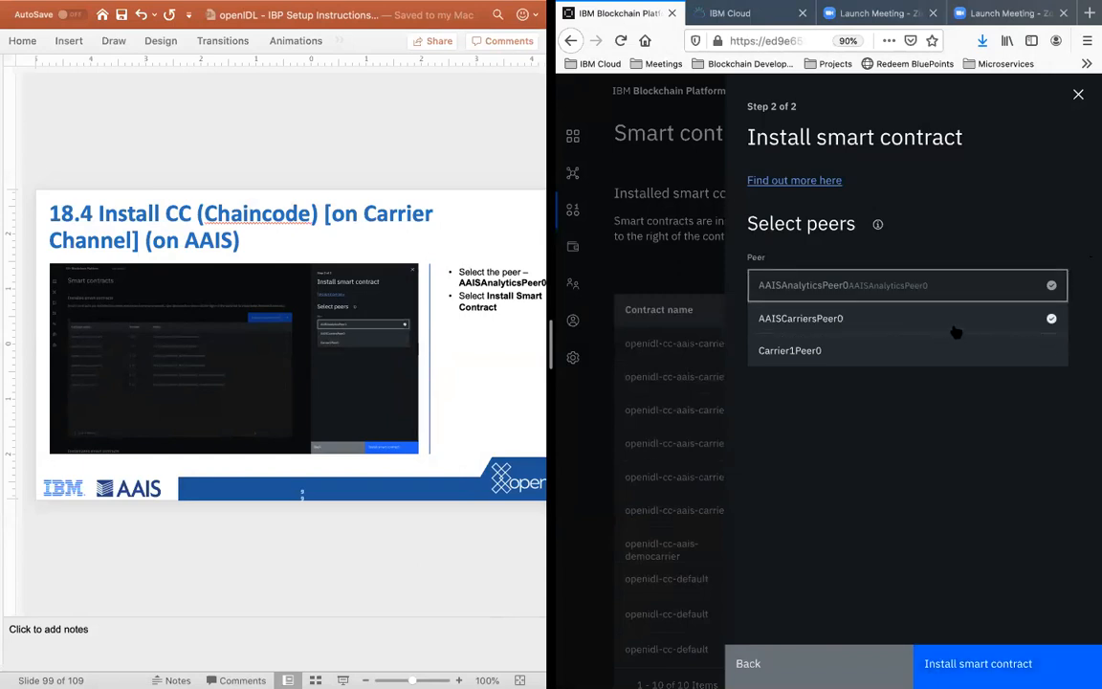
left_click(954, 325)
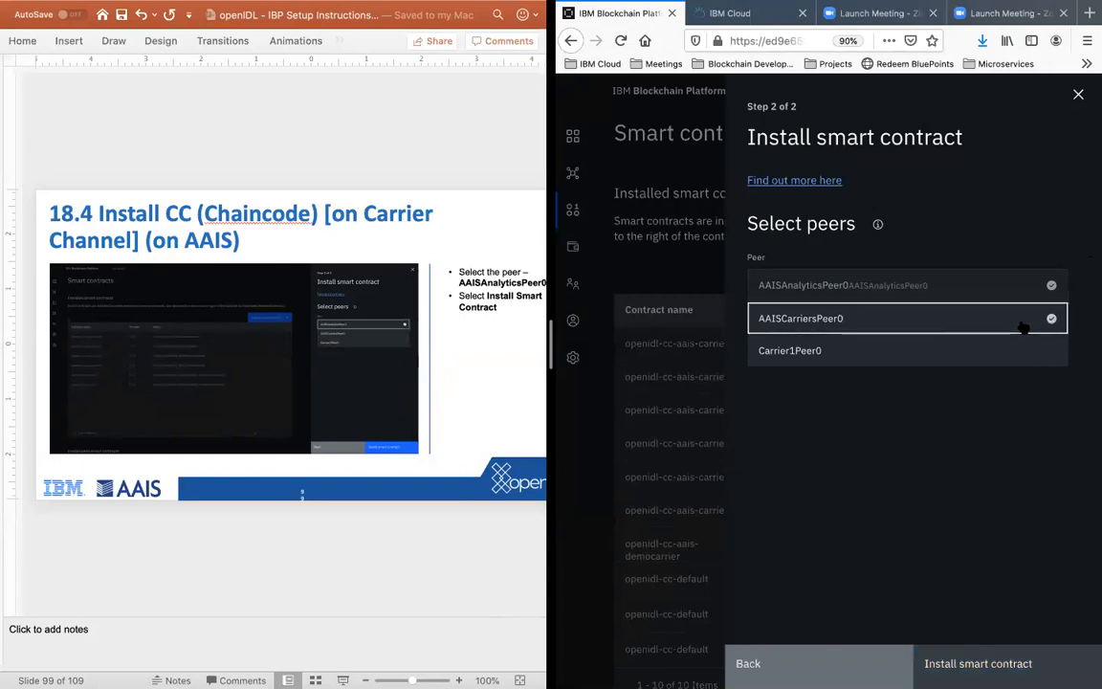
left_click(962, 286)
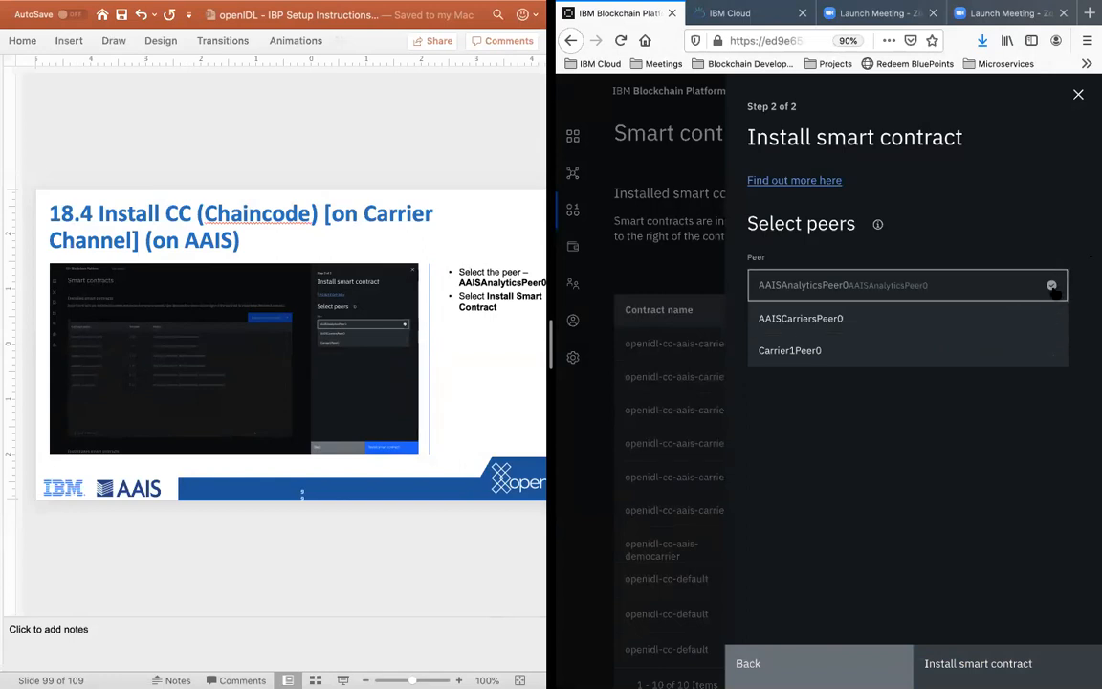
left_click(1052, 286)
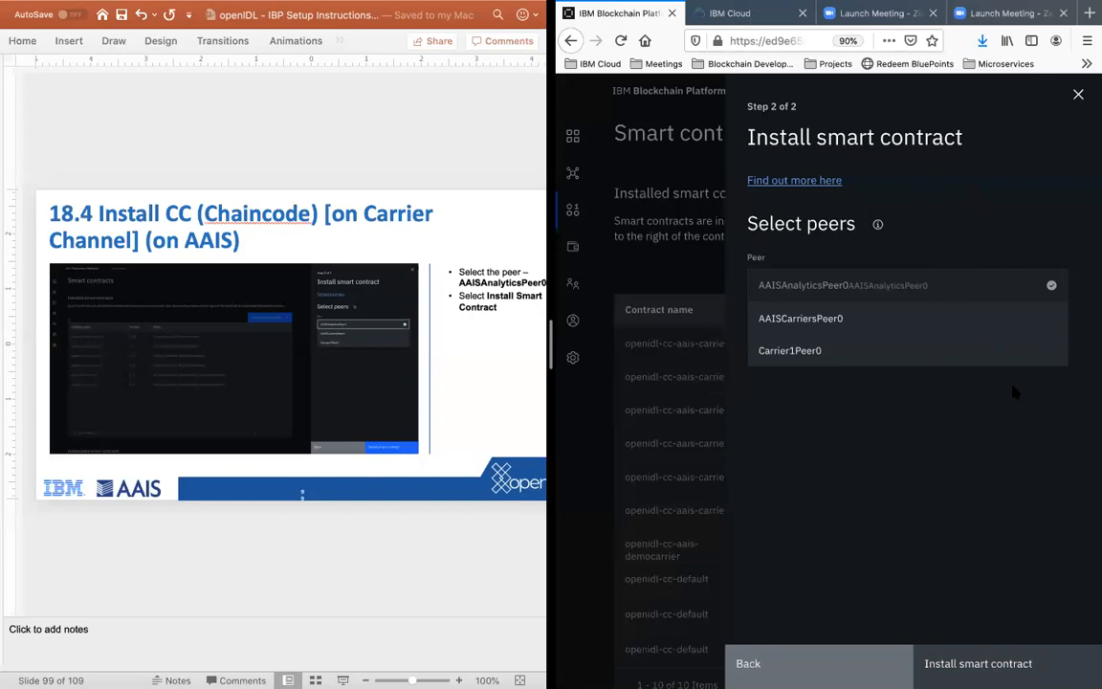
Step: Select AAISCarriersPeer0 in addition to the preselected AAISAnalyticsPeer0 and install the openidl-cc-aais-democarrier 1.0.0 smart contract
left_click(891, 324)
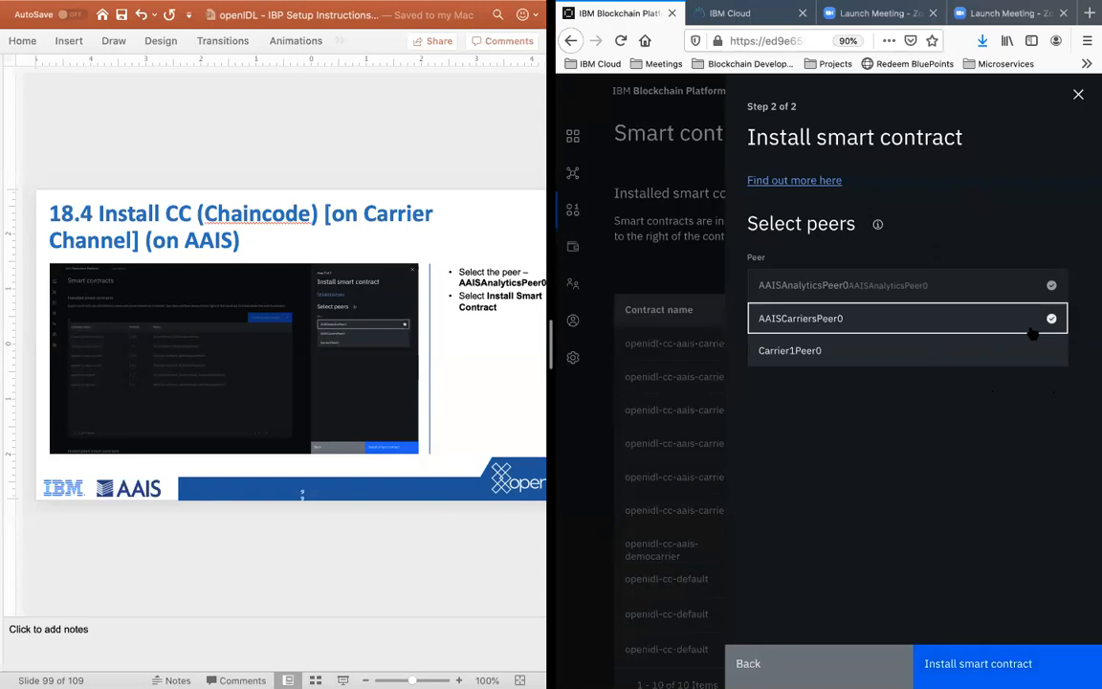
double_click(1035, 286)
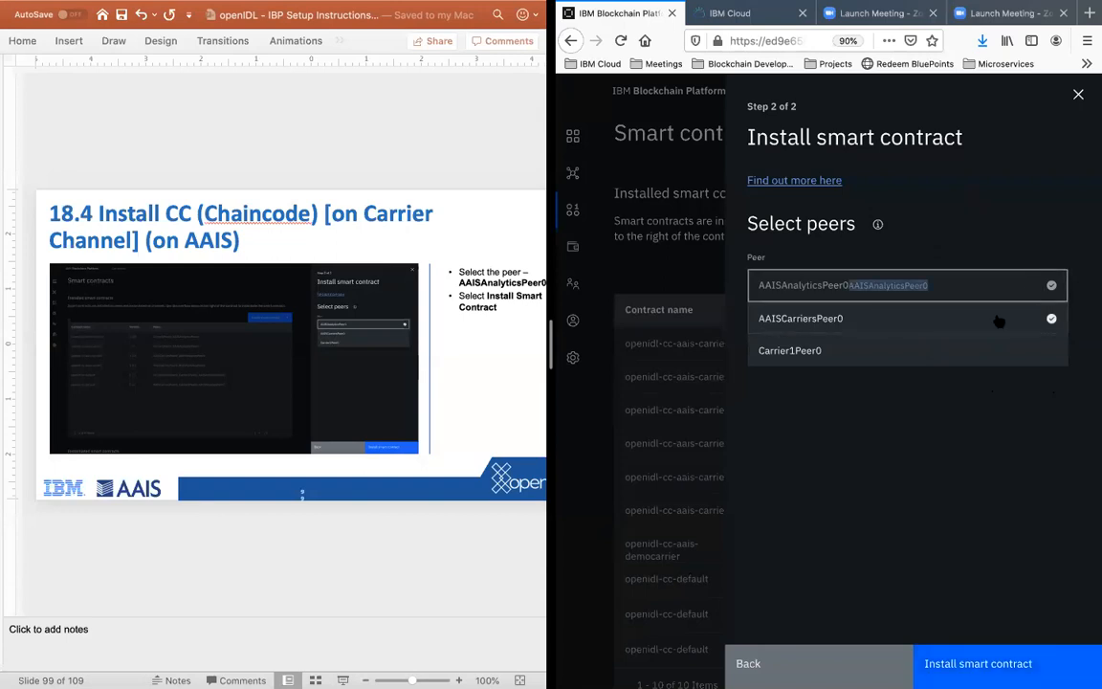
left_click(1028, 326)
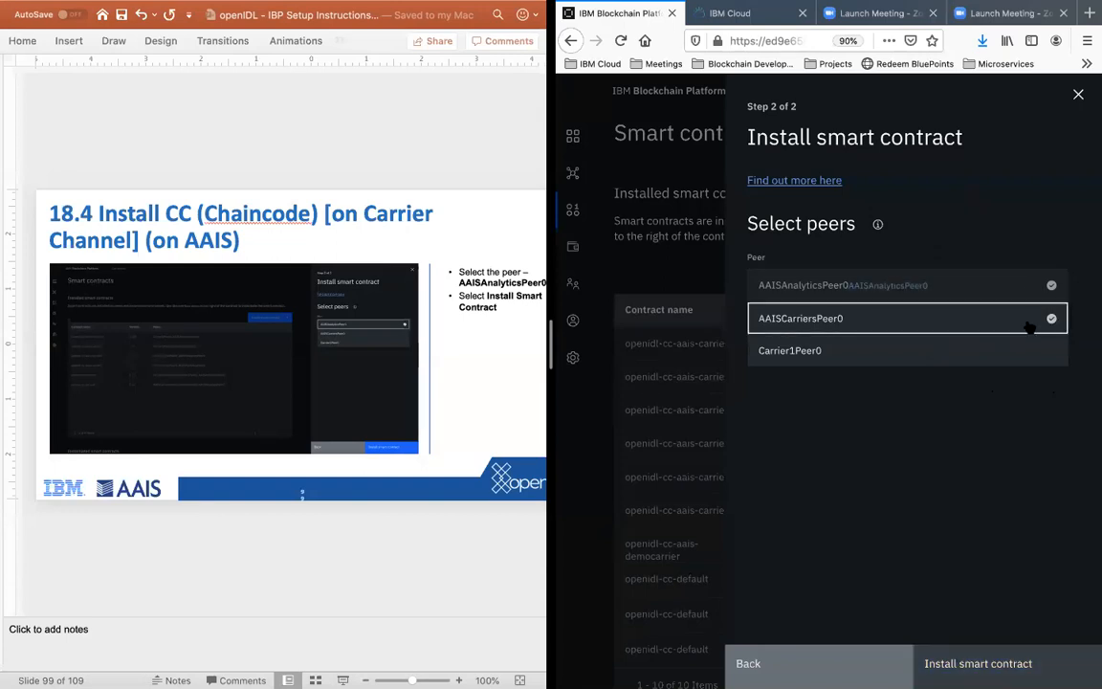
left_click(1028, 325)
left_click(1035, 282)
double_click(1035, 285)
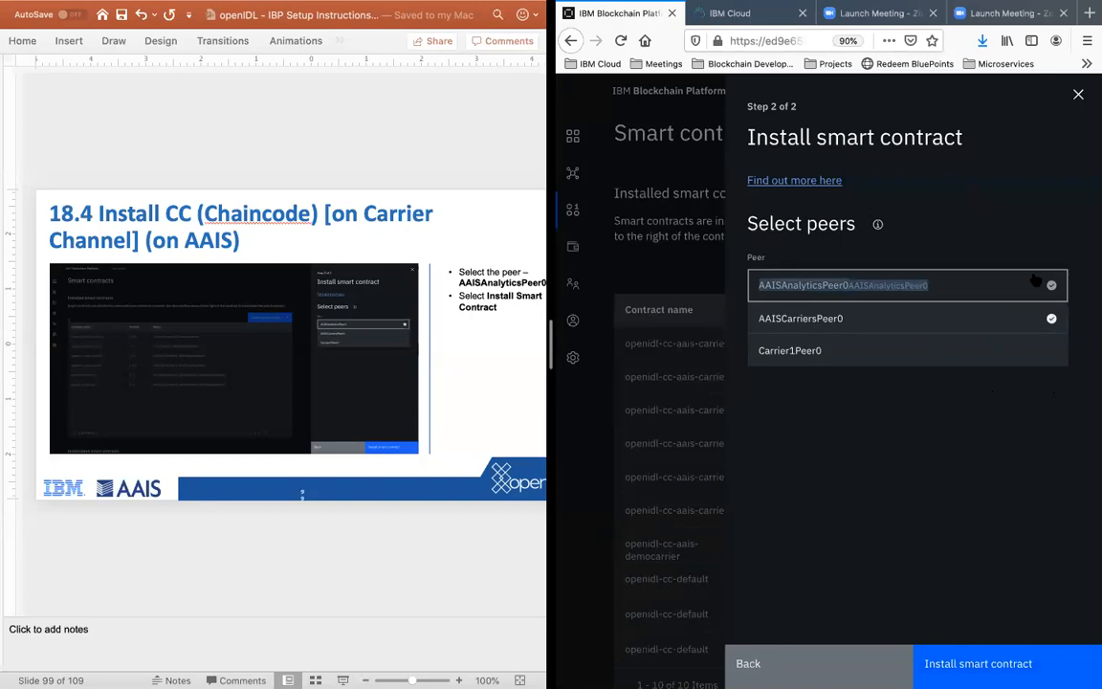
left_click(1009, 511)
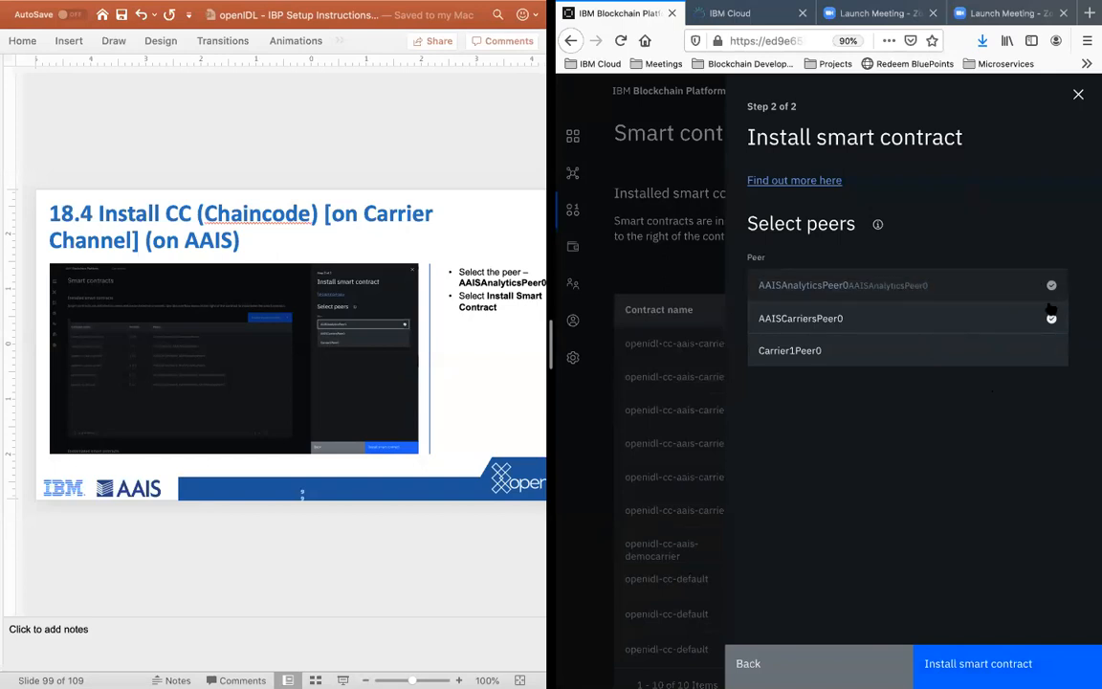
left_click(995, 664)
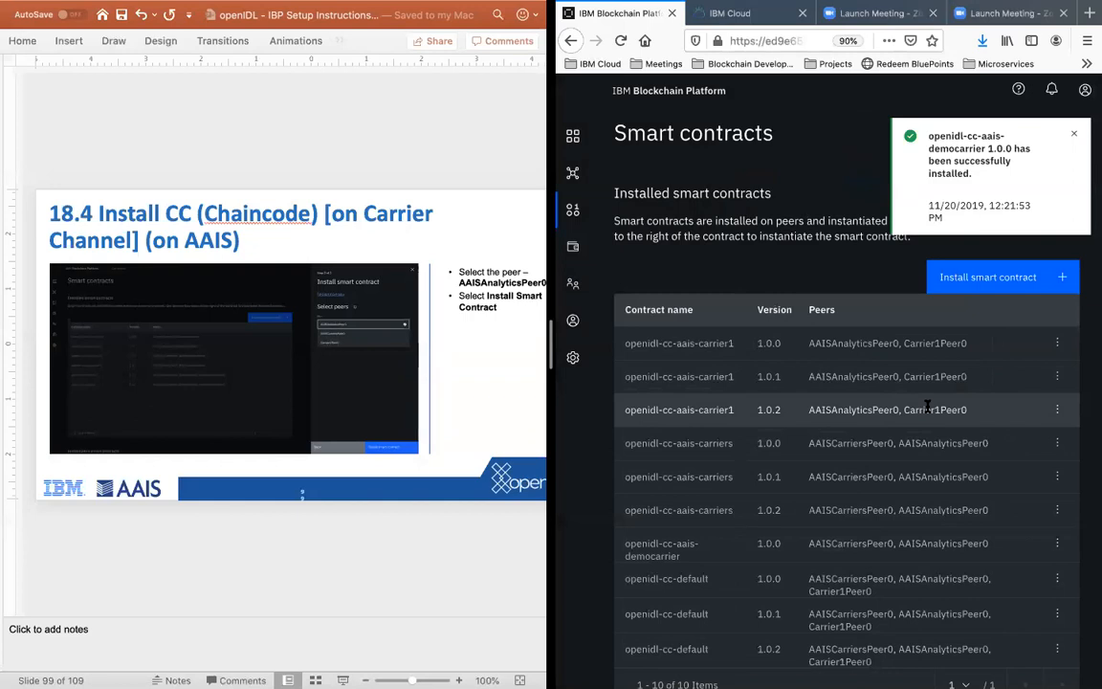
Step: Review the installed and instantiated smart contracts, checking the versions, channels and peers, and locate openidl-cc-aais-democarrier
scroll(927, 408, "down", 5)
scroll(927, 412, "up", 3)
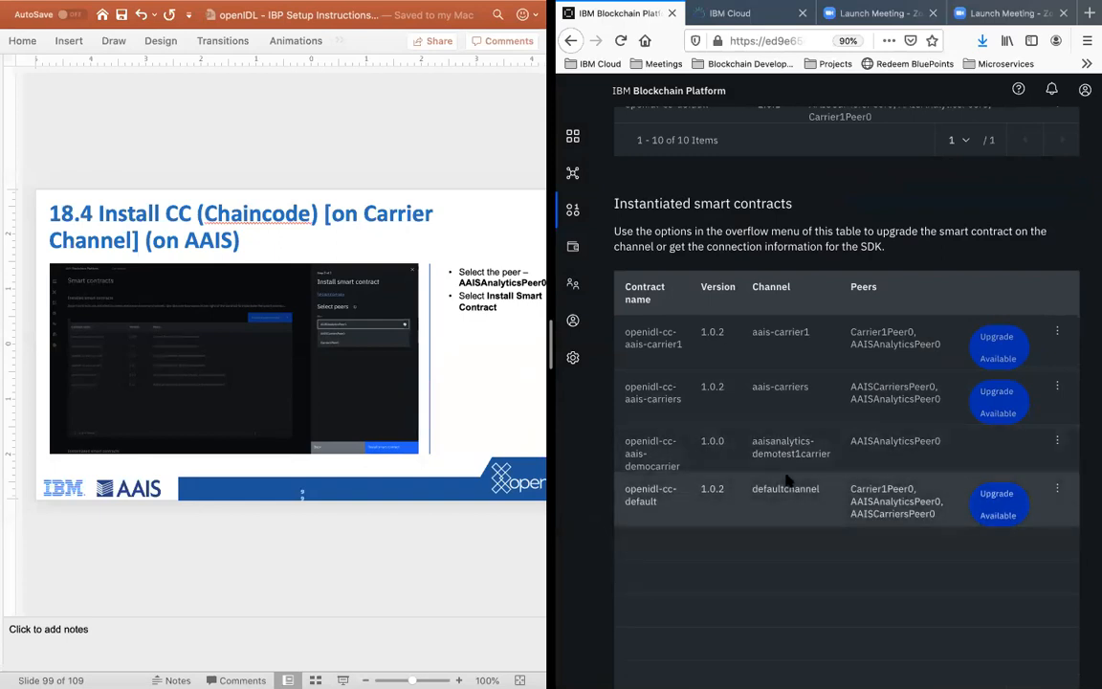
scroll(871, 499, "up", 2)
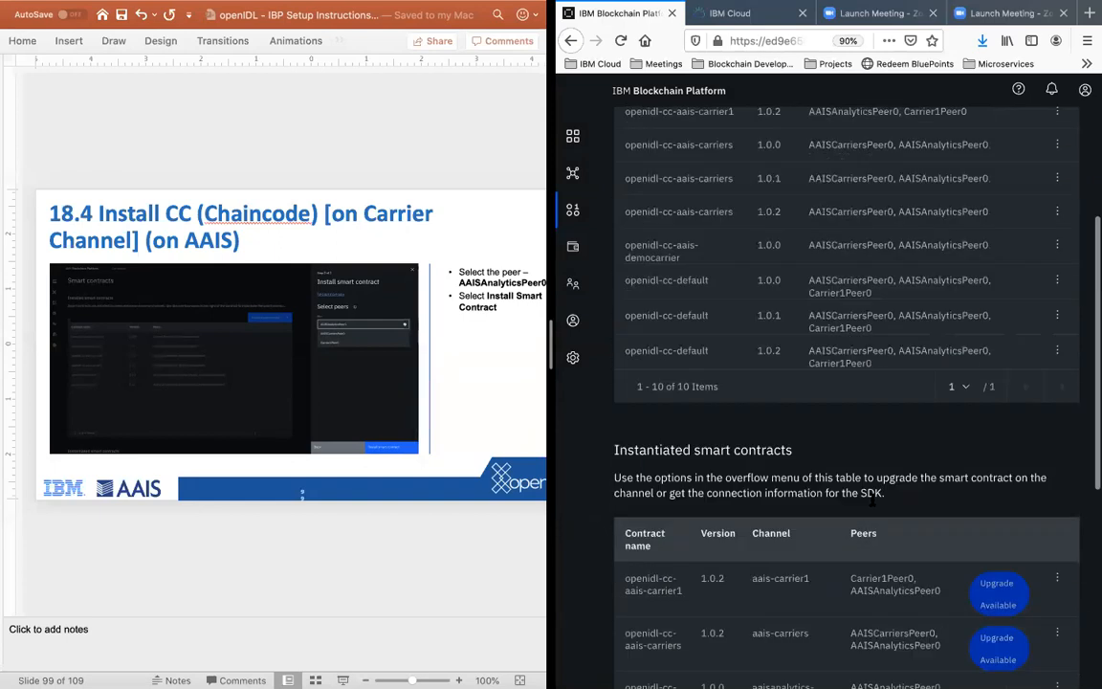
scroll(870, 499, "up", 7)
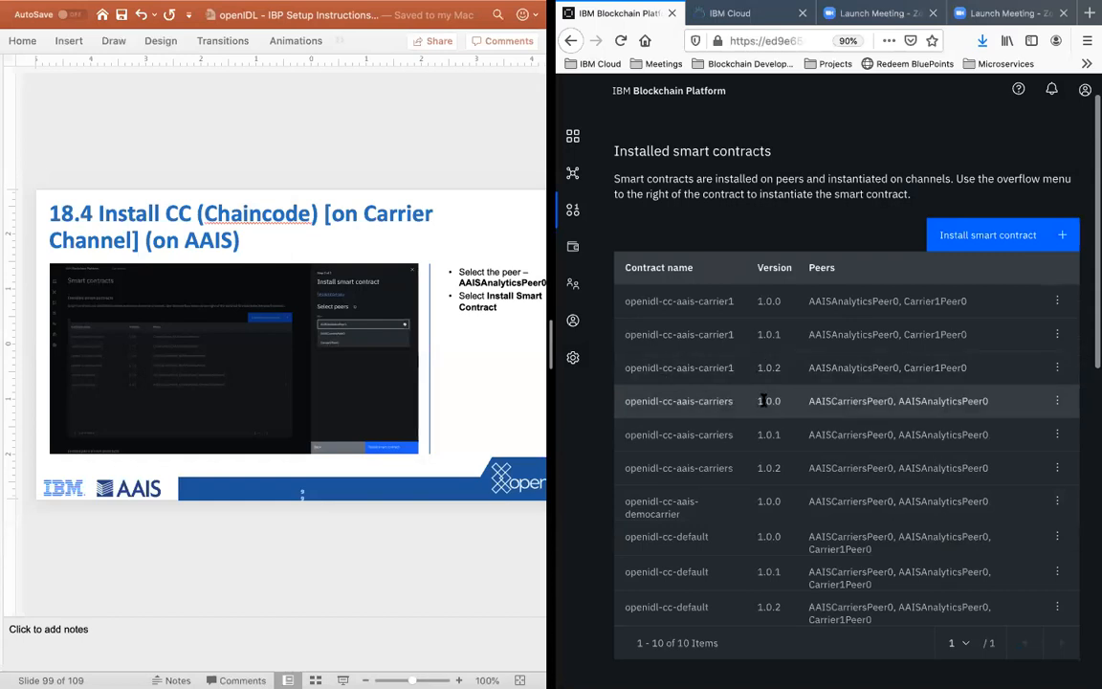
scroll(764, 404, "down", 1)
scroll(757, 493, "up", 1)
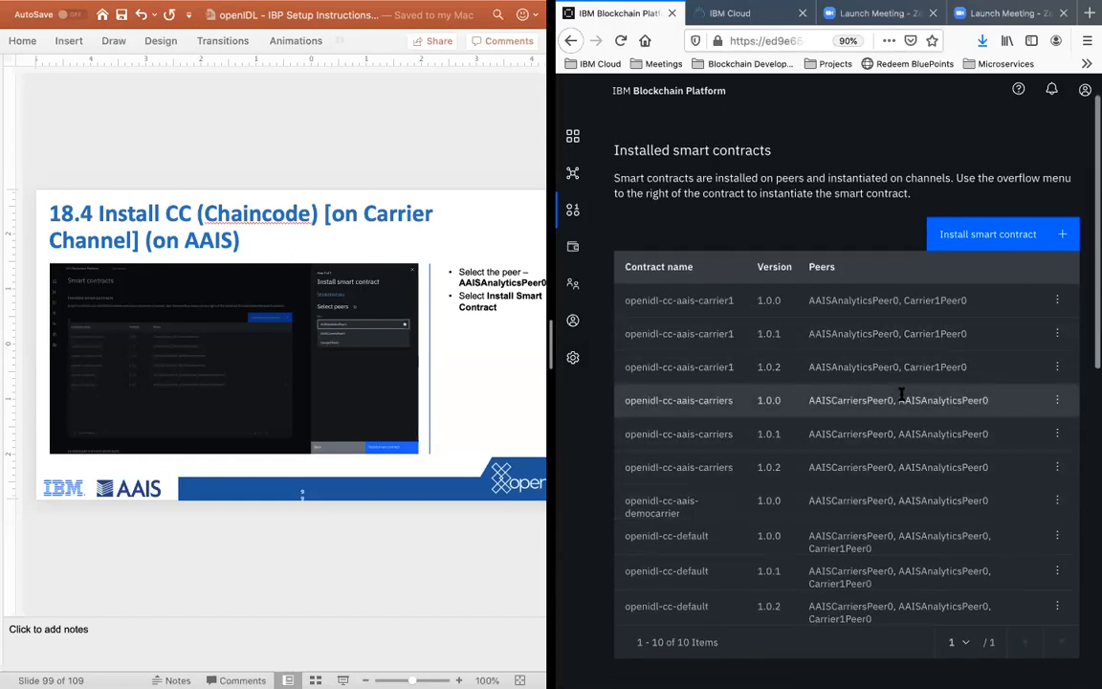
scroll(770, 430, "up", 1)
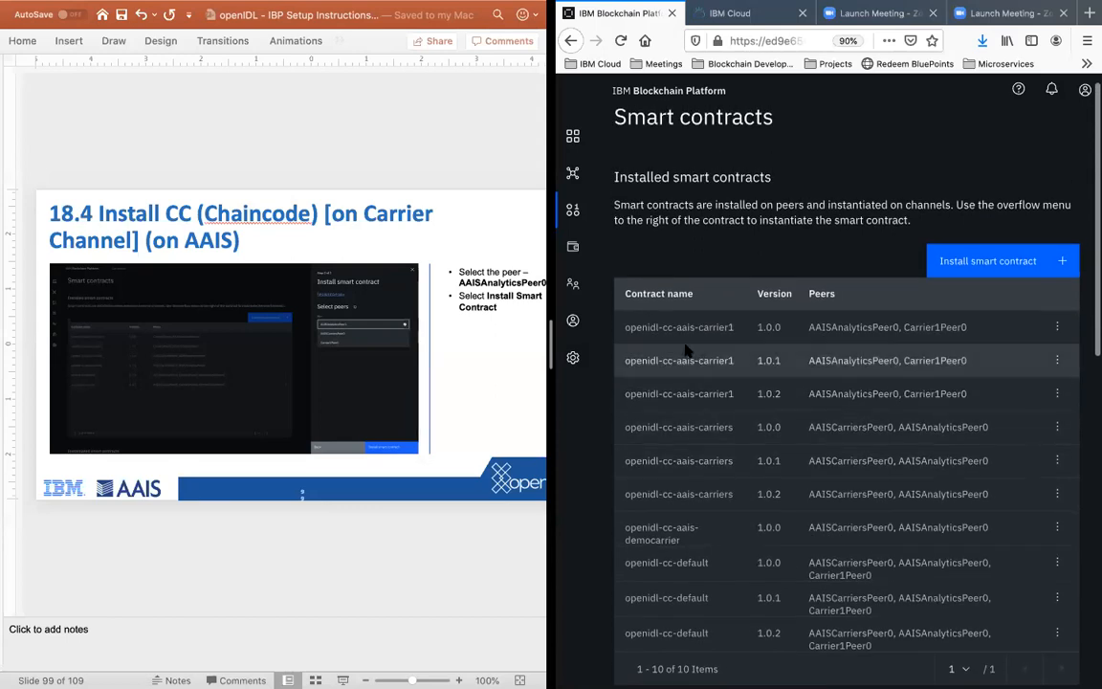
scroll(712, 364, "down", 5)
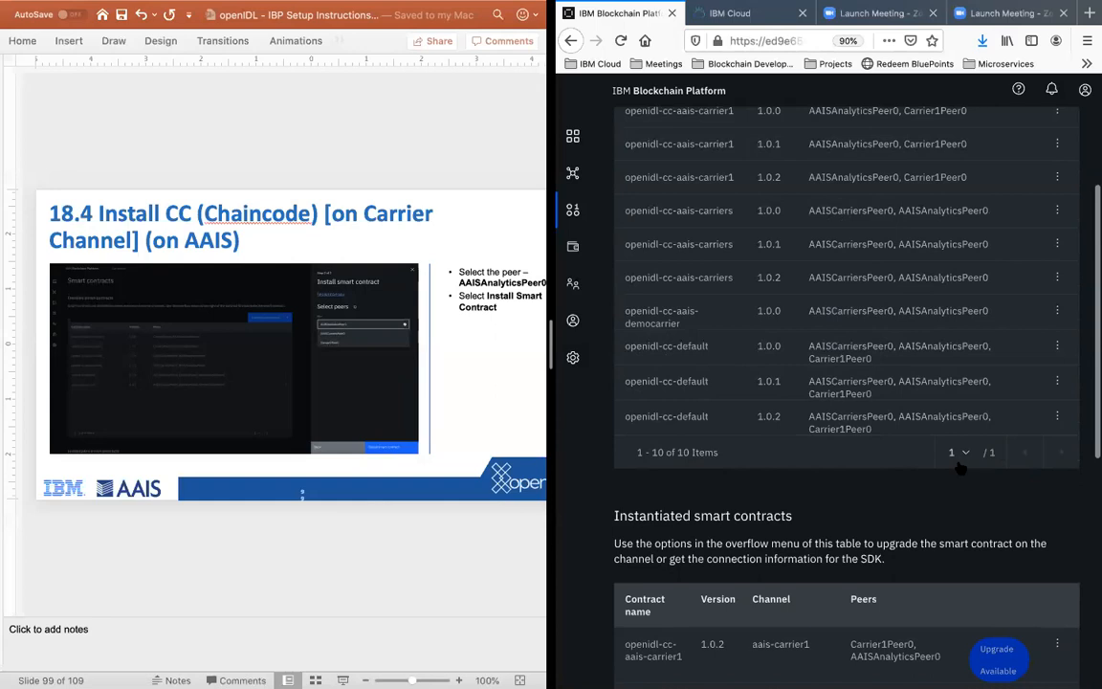
scroll(899, 401, "up", 5)
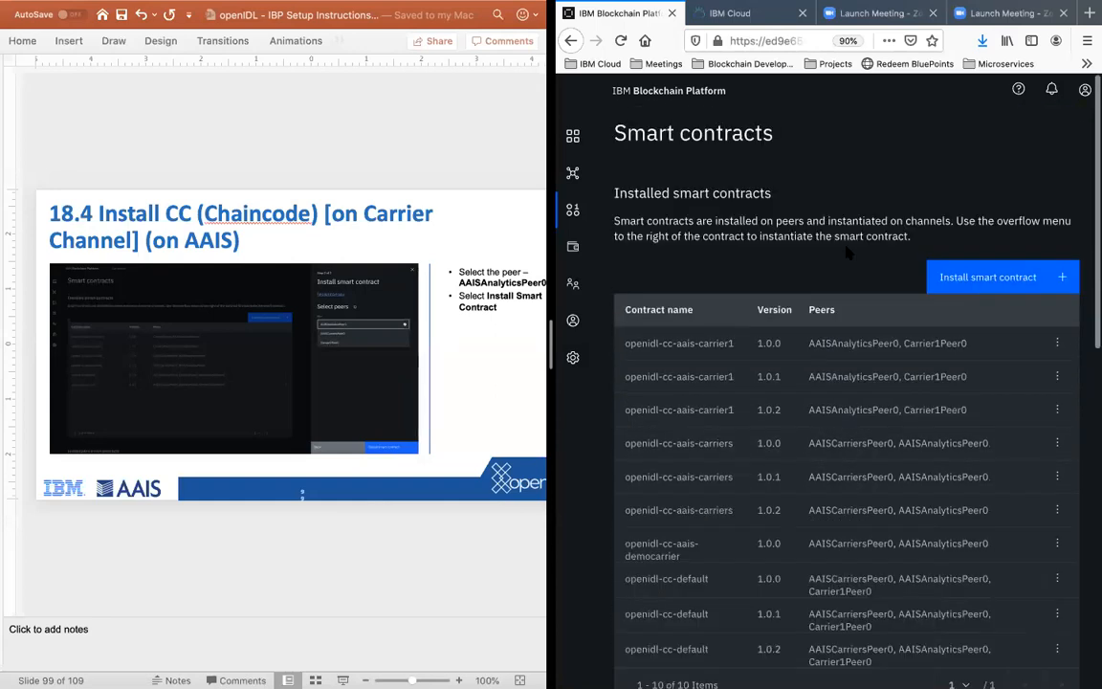
scroll(653, 354, "down", 2)
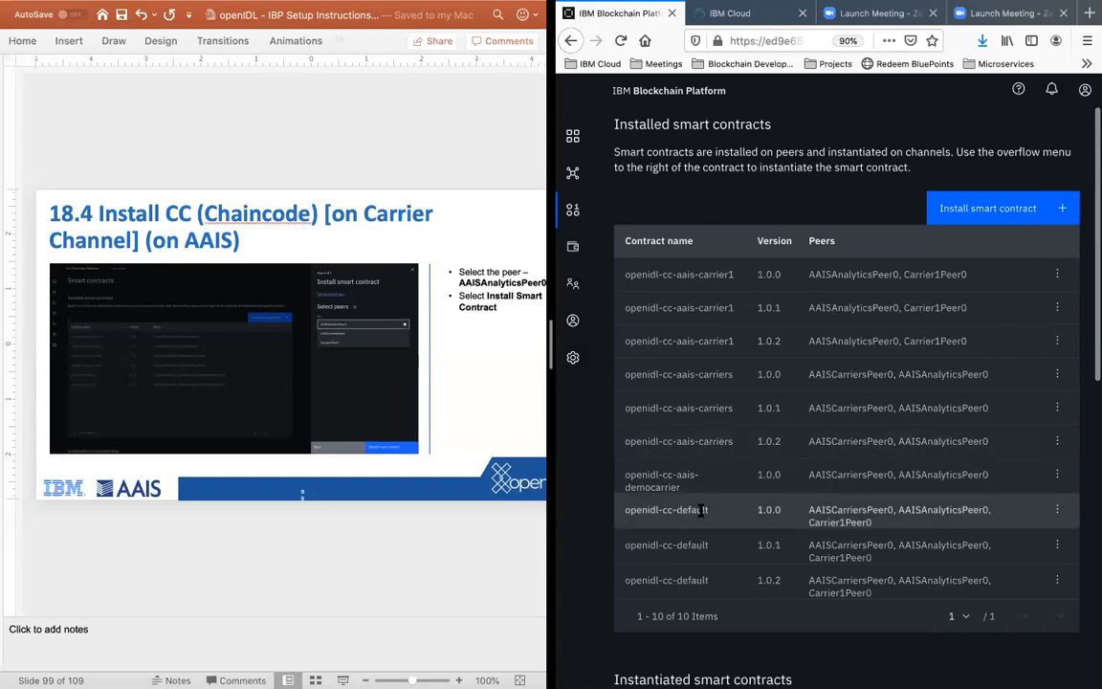
left_click_drag(626, 474, 712, 493)
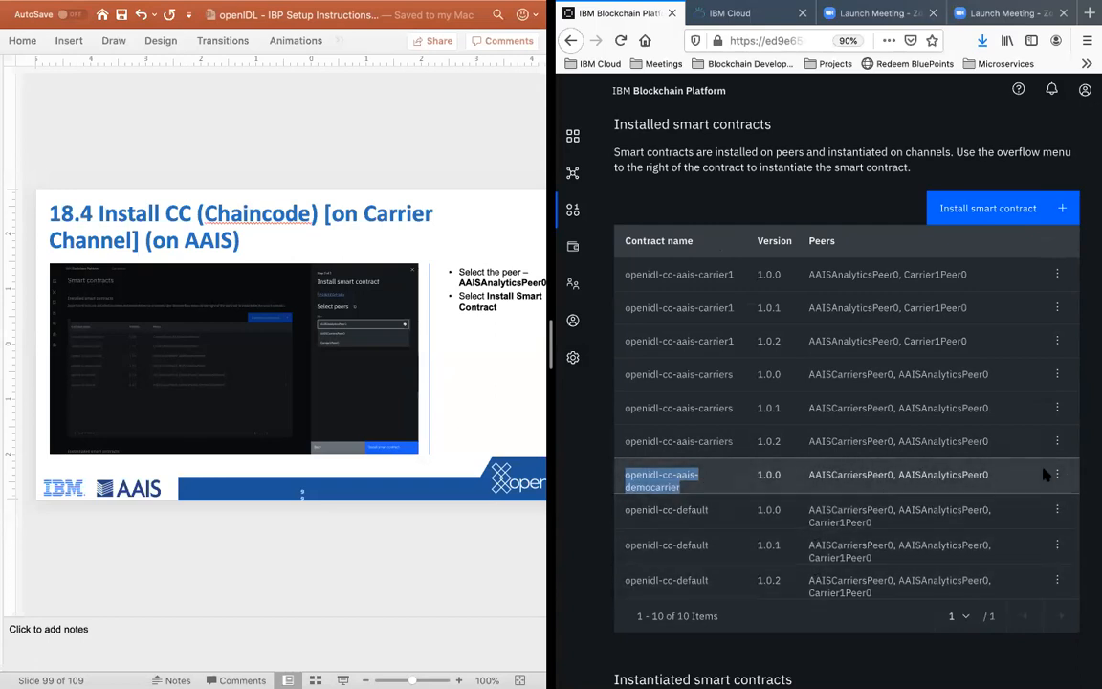
Step: Start instantiating the installed openidl-cc-aais-democarrier 1.0.0 smart contract
scroll(1057, 475, "down", 1)
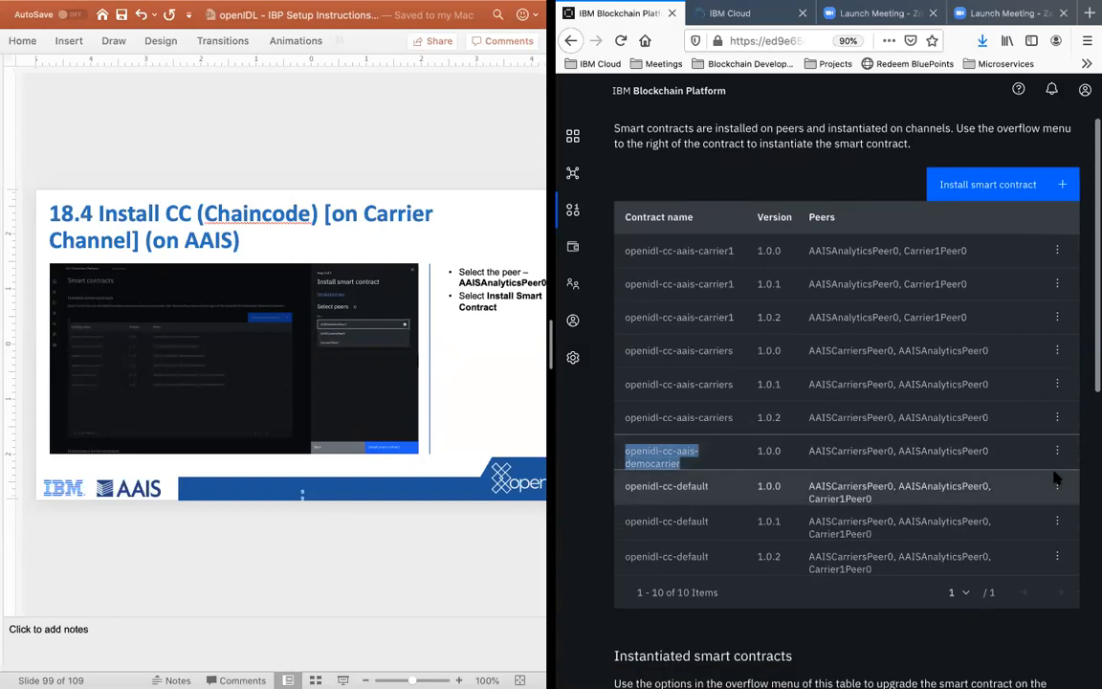
left_click(1058, 452)
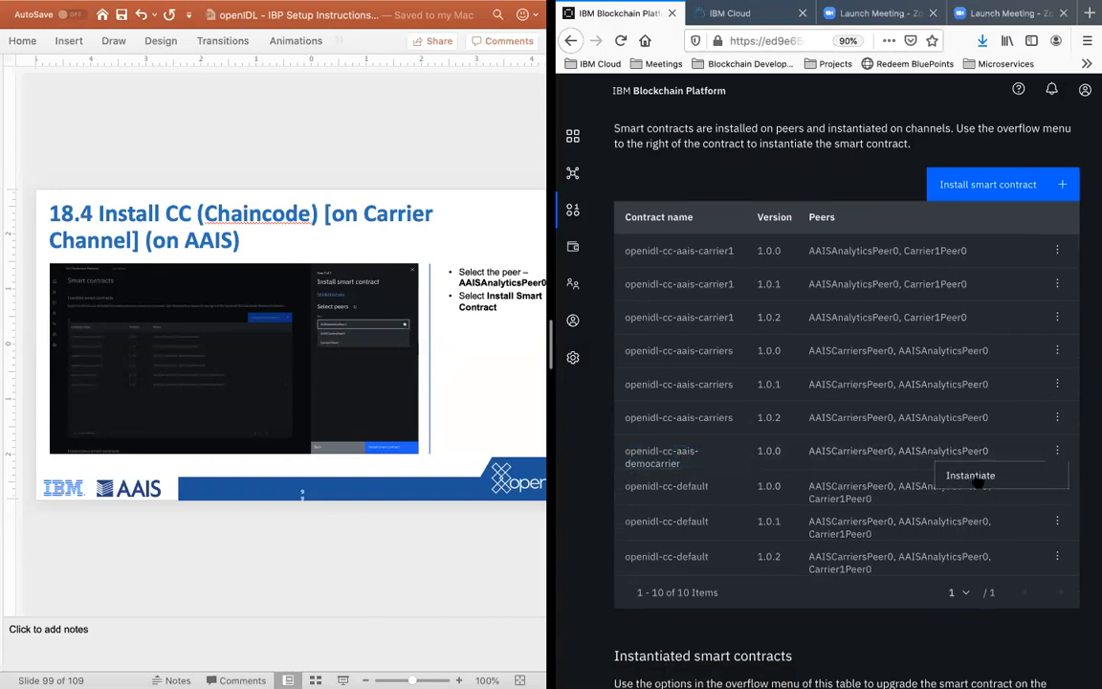
left_click(973, 476)
Step: Advance the PowerPoint instructions to slide 19.3 on selecting the channel for the chaincode instantiation
left_click(293, 577)
key("Down")
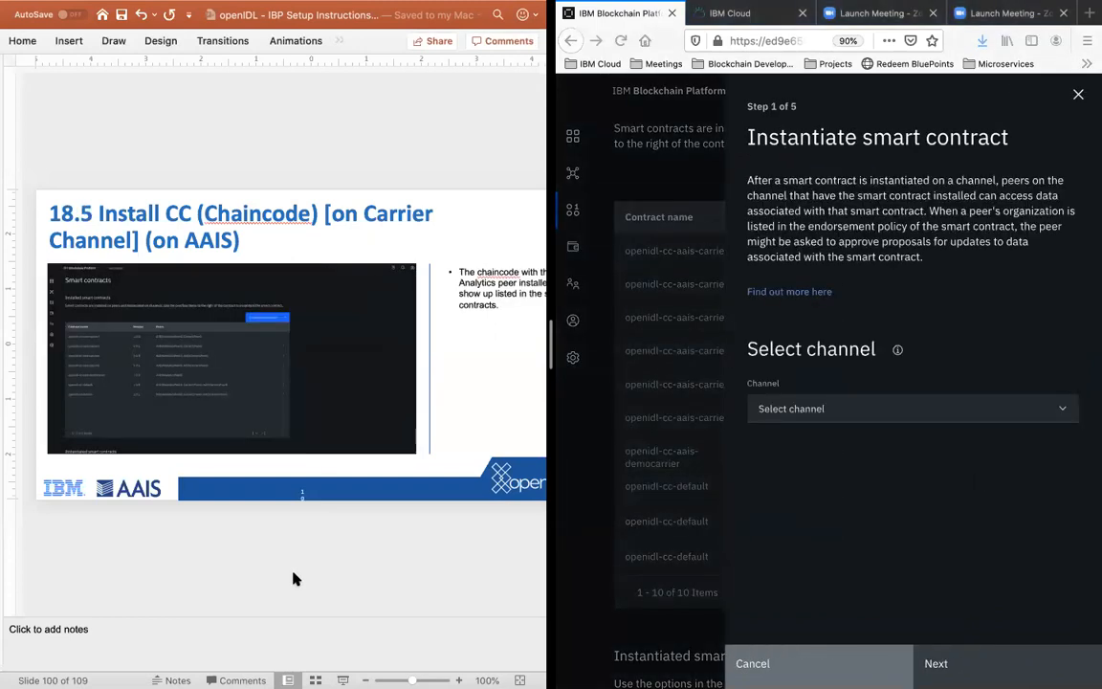
key("Down")
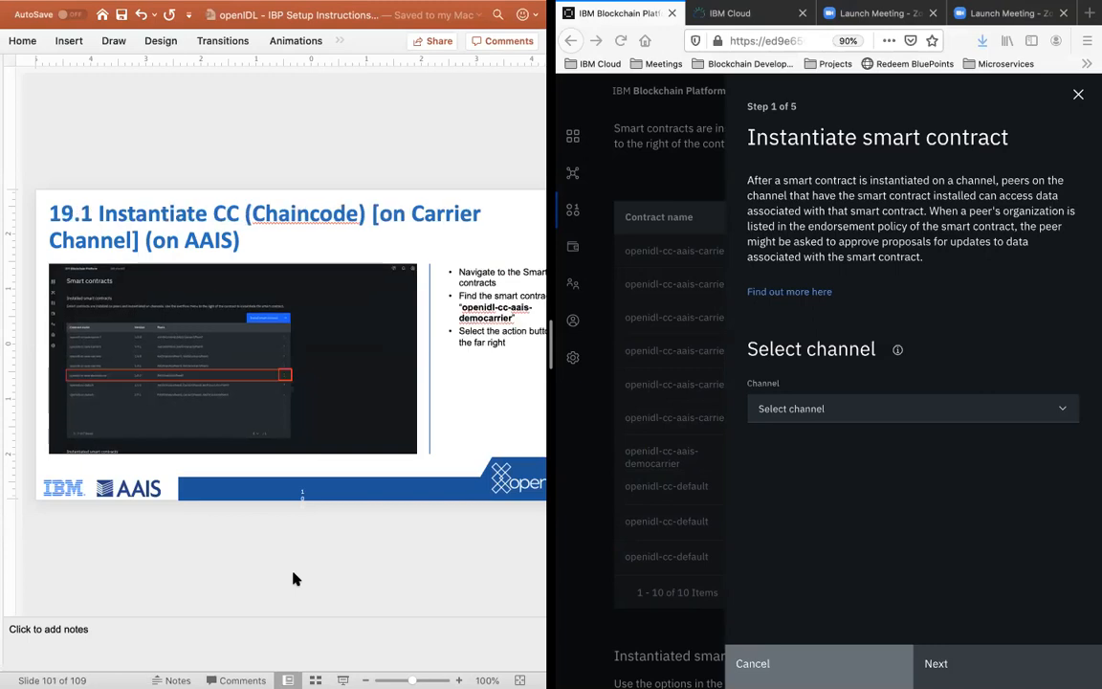
key("Down")
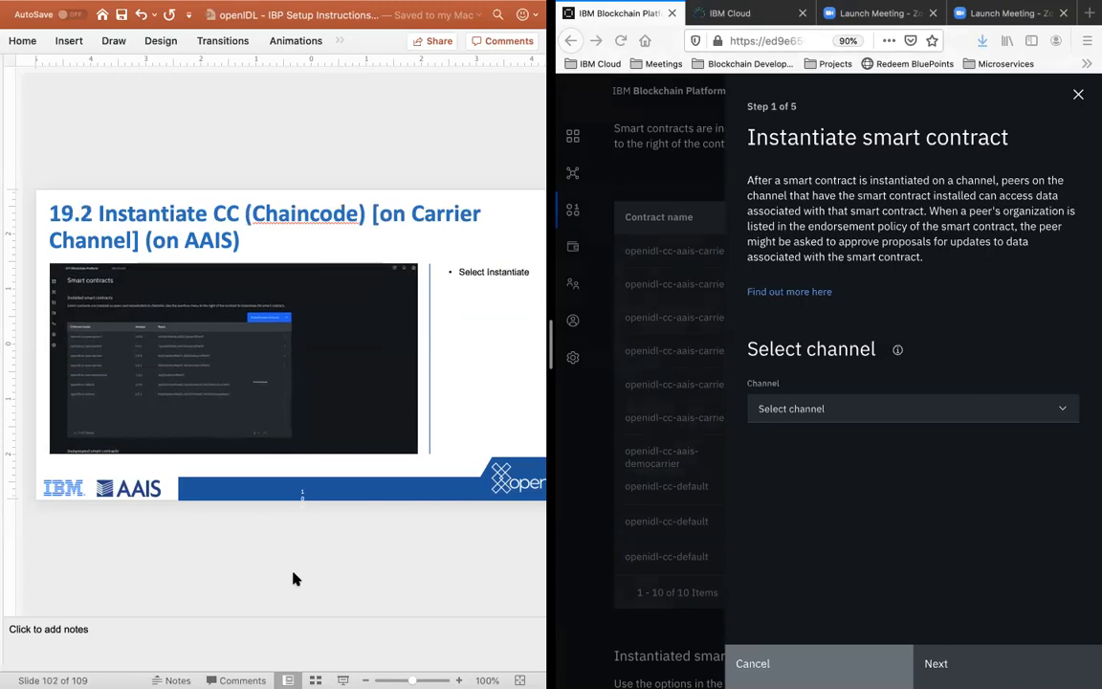
key("Down")
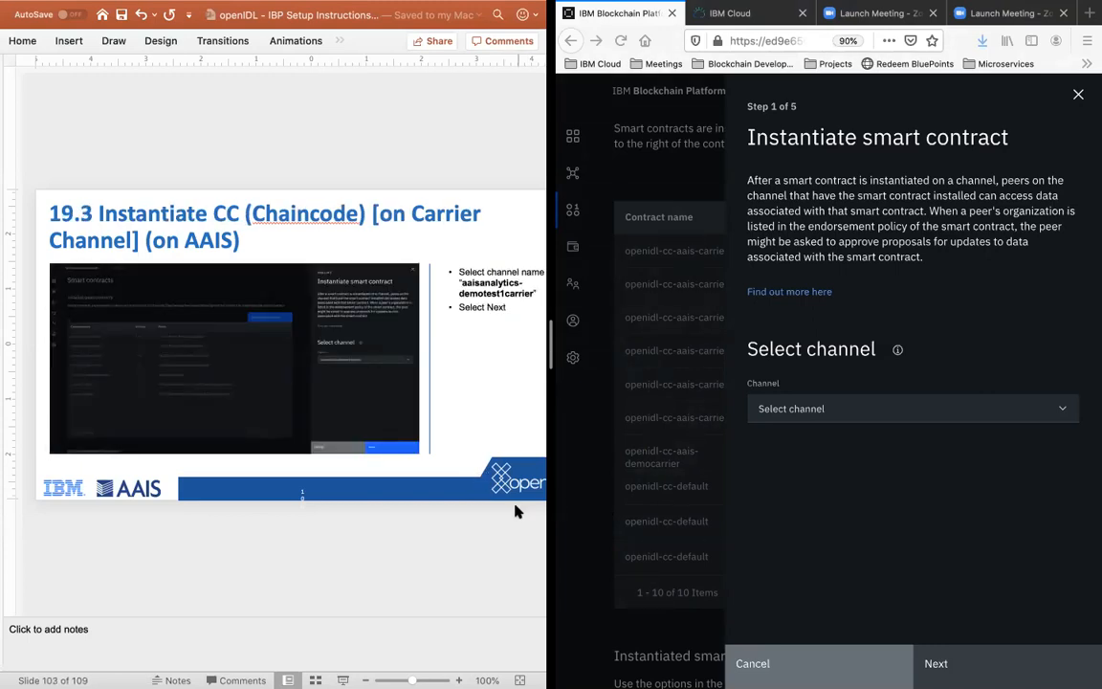
Step: Choose aais-democarrier as the channel for the instantiation and proceed to the endorsement policy
left_click(908, 413)
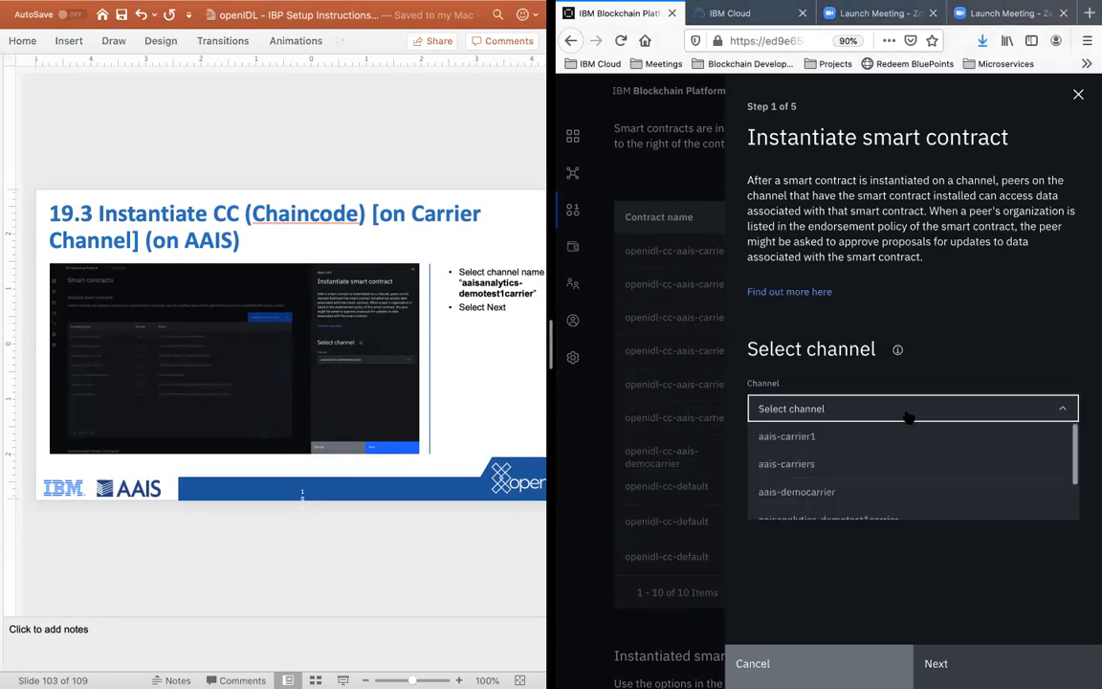
scroll(916, 476, "down", 2)
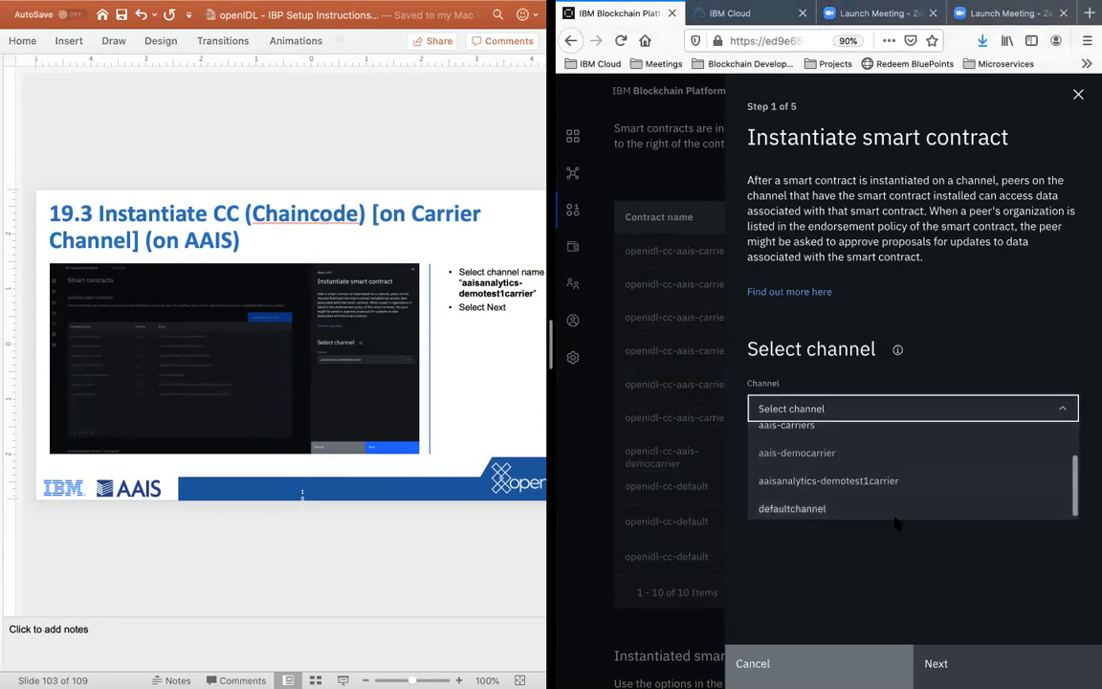
scroll(907, 478, "up", 1)
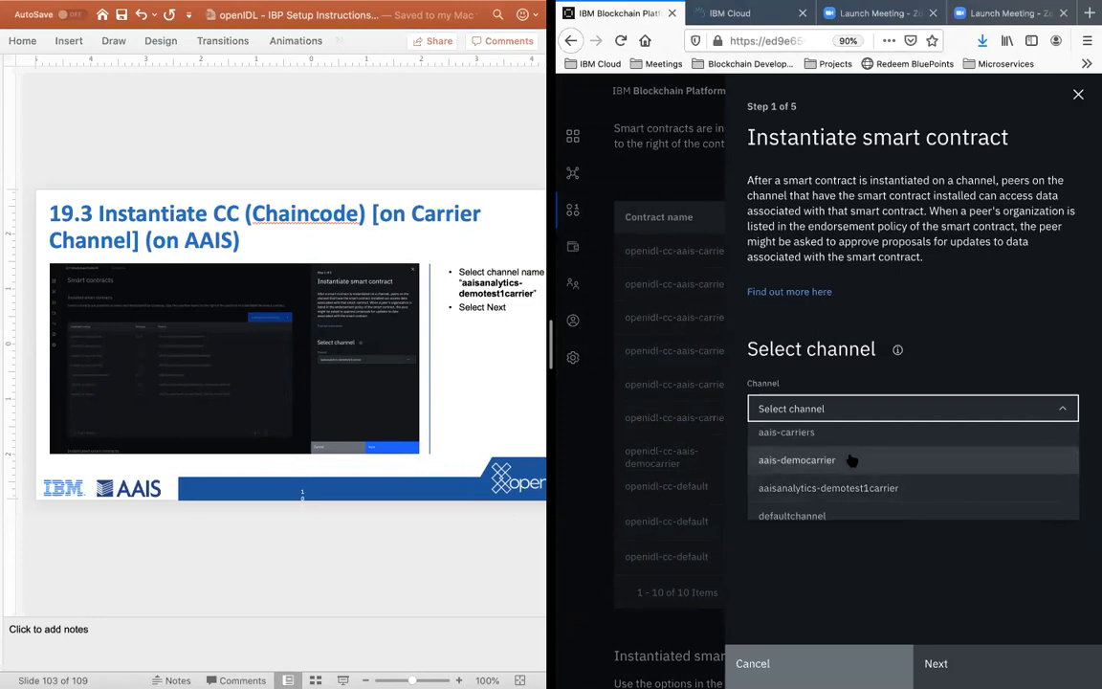
left_click(851, 460)
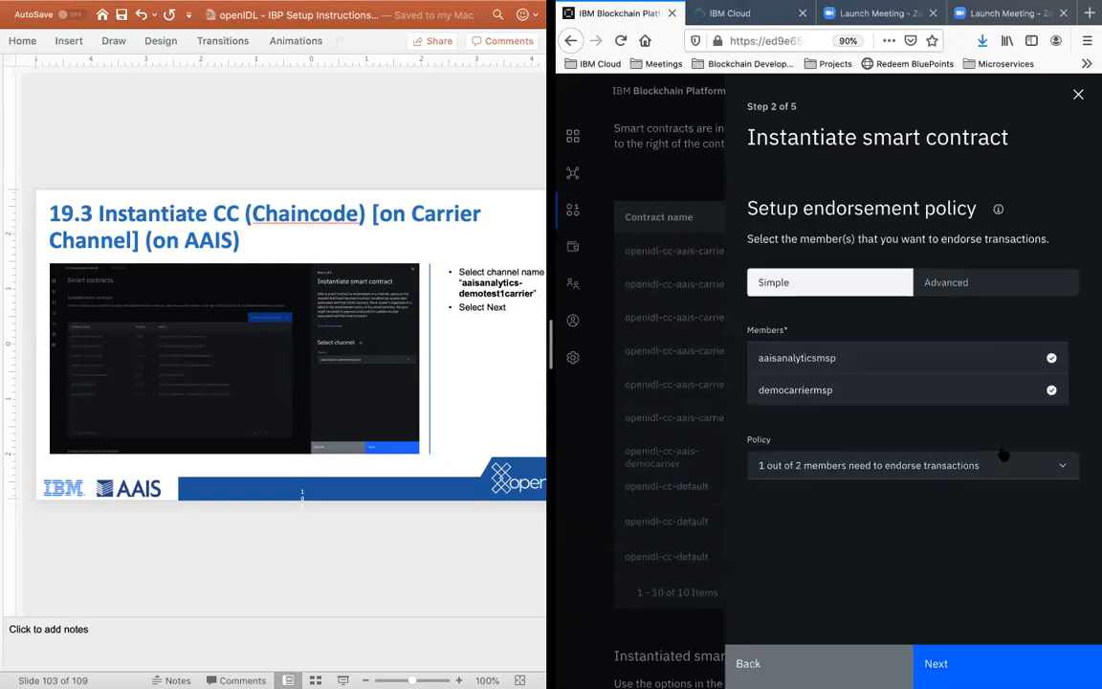
Step: Keep aaisanalyticsmsp and democarriermsp as endorsing members with the 1 out of 2 policy, and continue to the private data collection setup
left_click(1051, 392)
left_click(1053, 393)
left_click(1032, 361)
left_click(1033, 400)
left_click(924, 463)
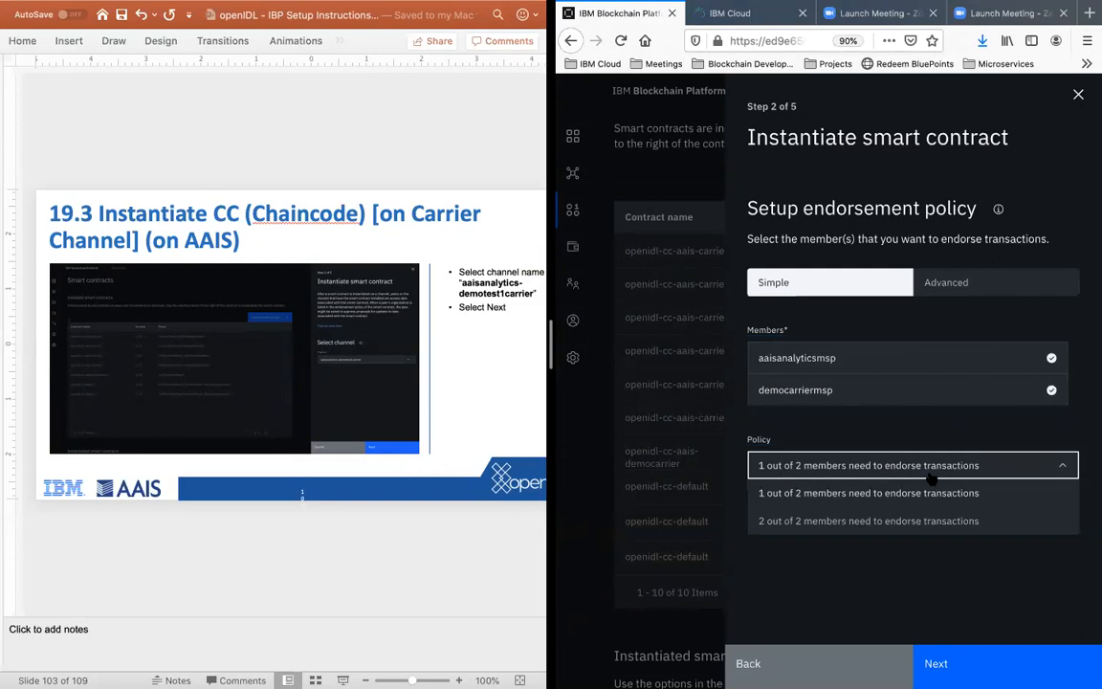
left_click(909, 472)
left_click(854, 542)
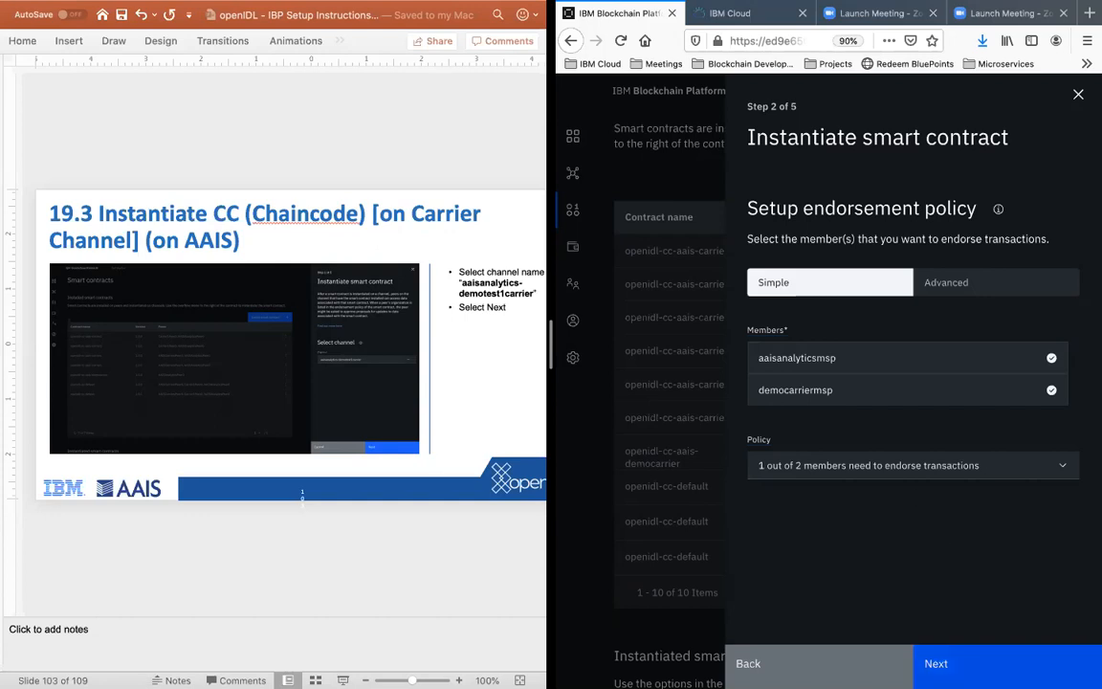
left_click(936, 663)
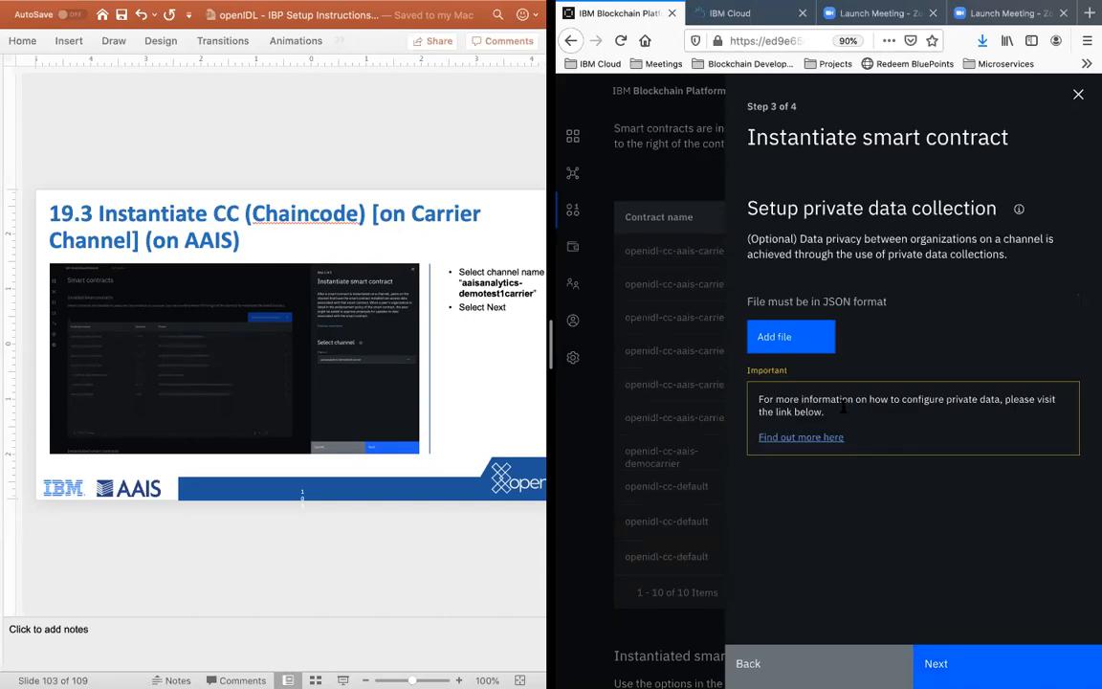
Step: Advance the PowerPoint instructions to slide 19.5 on selecting the private data collection file
left_click(357, 555)
scroll(357, 555, "down", 2)
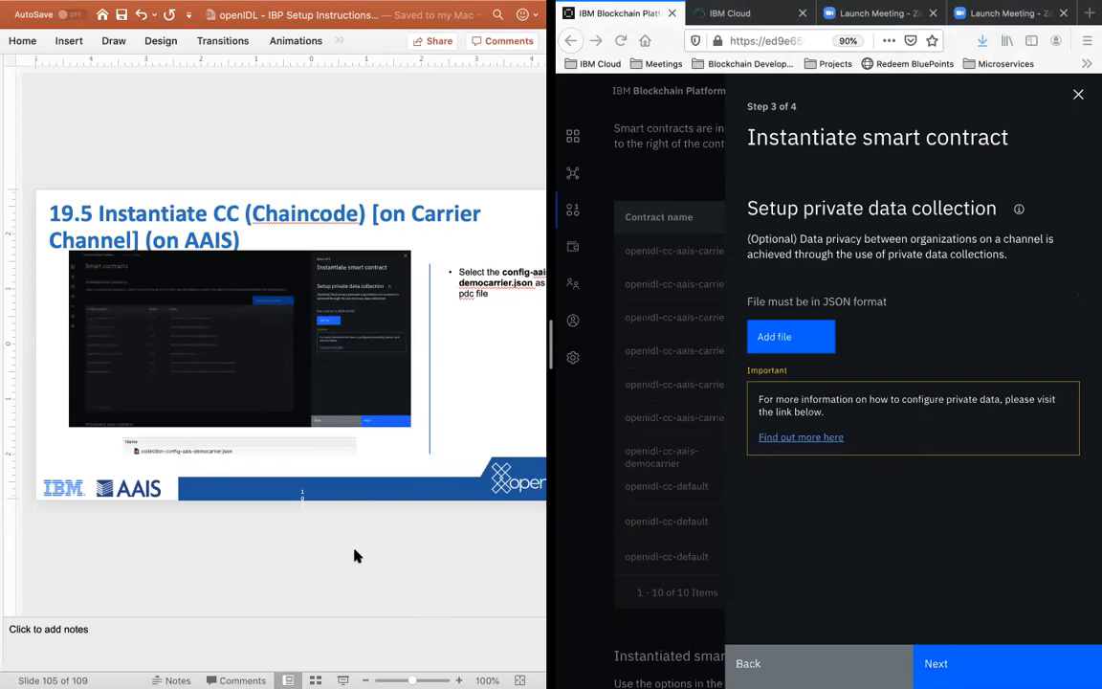
left_click(885, 520)
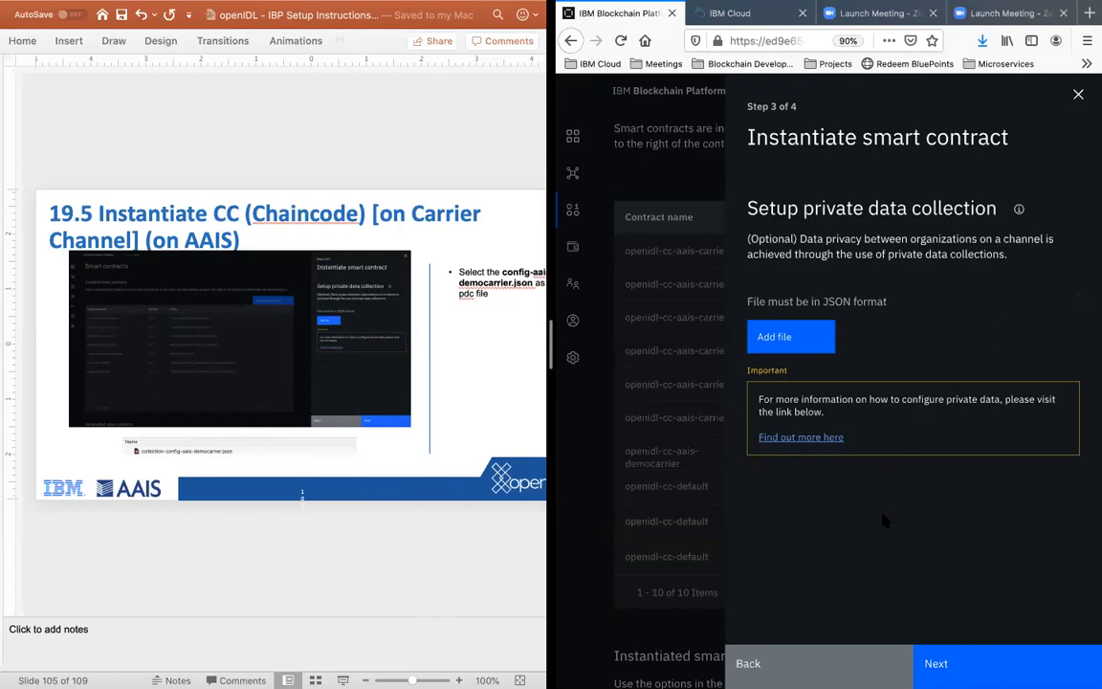
left_click(788, 337)
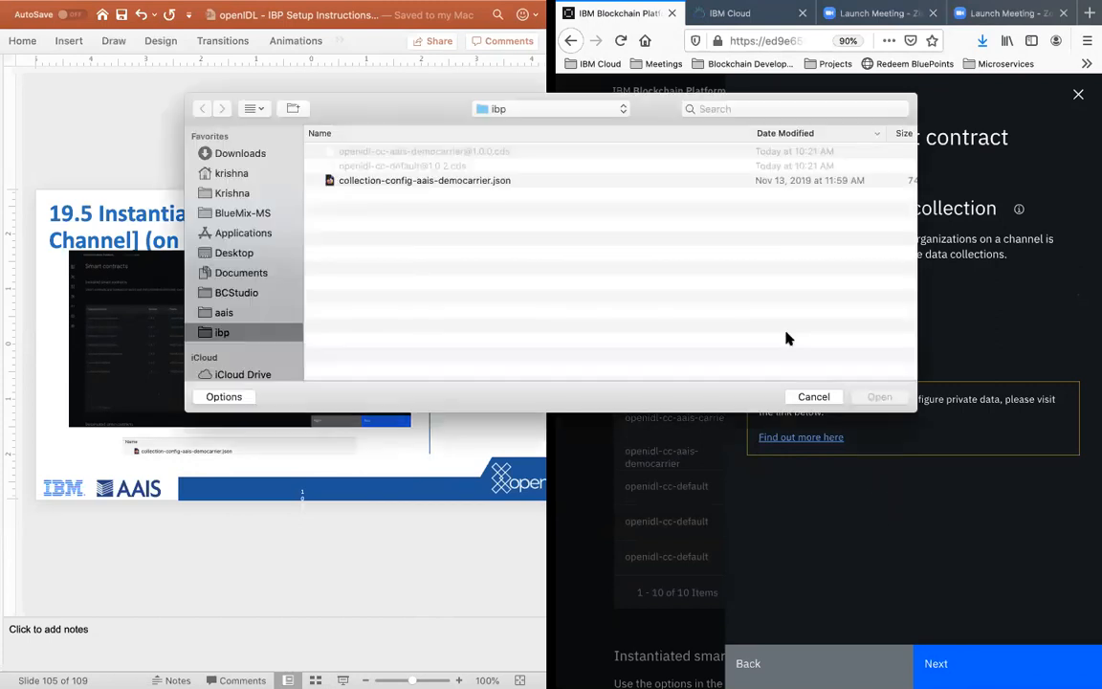
left_click(469, 181)
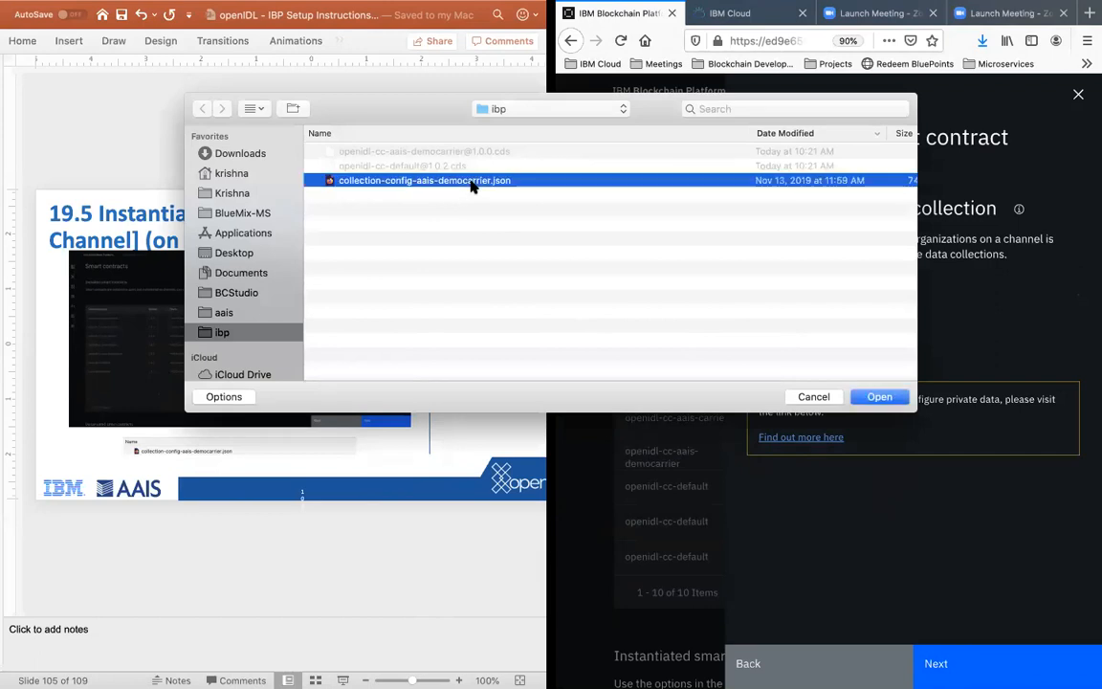
left_click(823, 395)
Step: Switch to Finder and open collection-config-aais-democarrier.json from the ibp folder in Visual Studio Code
key("ctrl+Up")
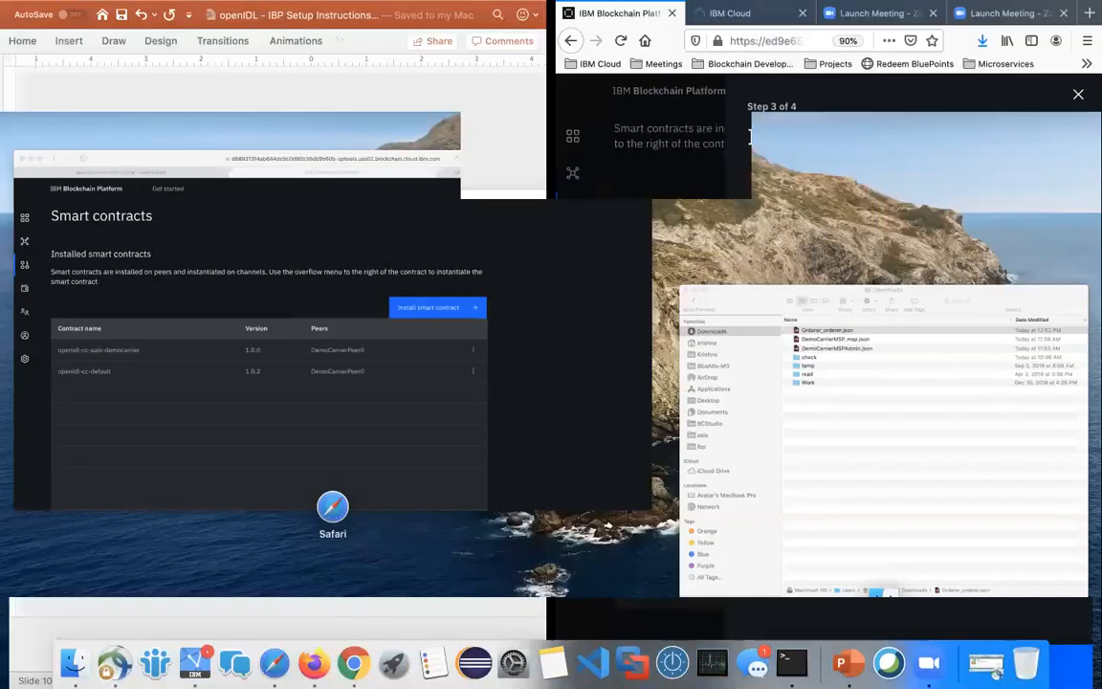
left_click(934, 366)
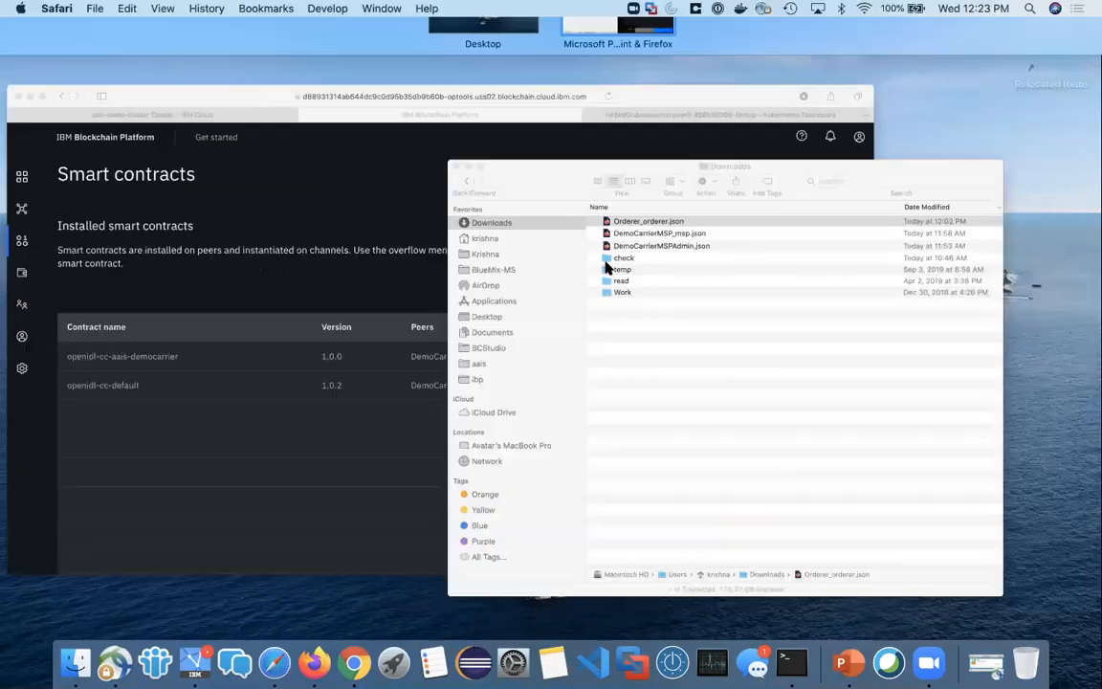
left_click(251, 312)
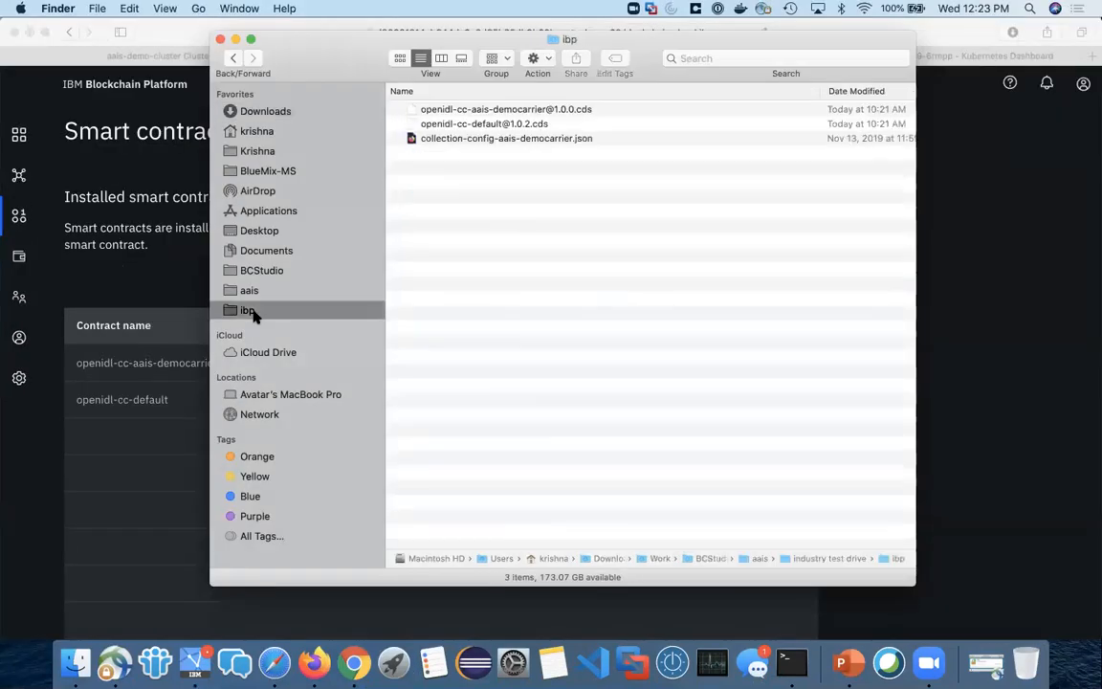
left_click(478, 140)
right_click(479, 143)
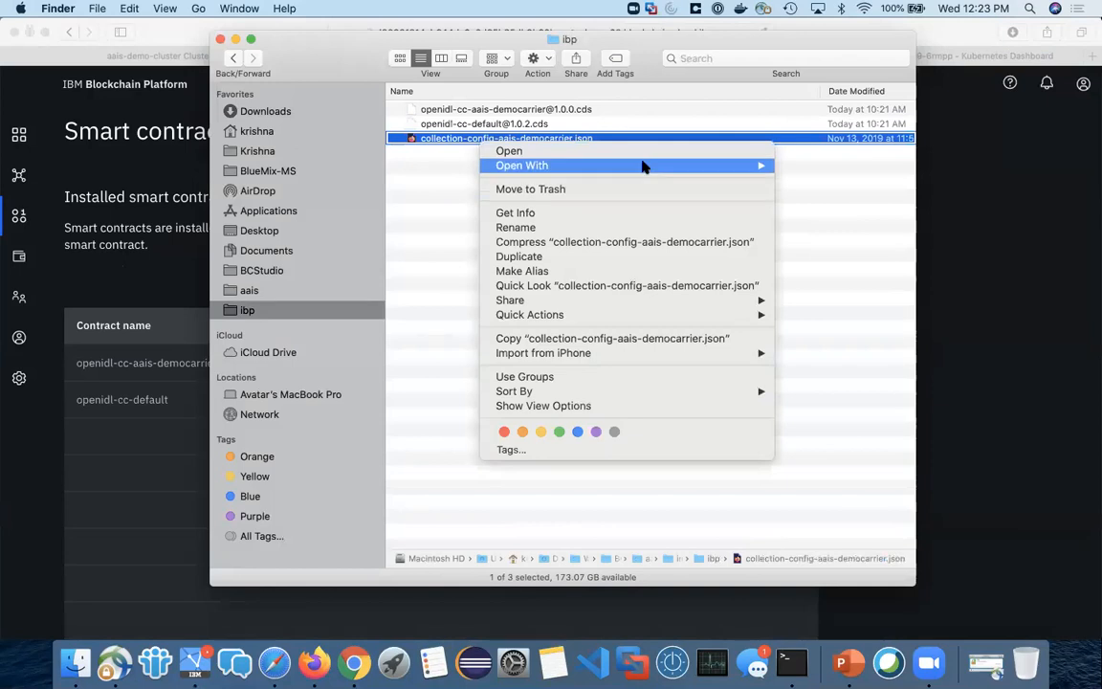
mouse_move(645, 168)
left_click(839, 241)
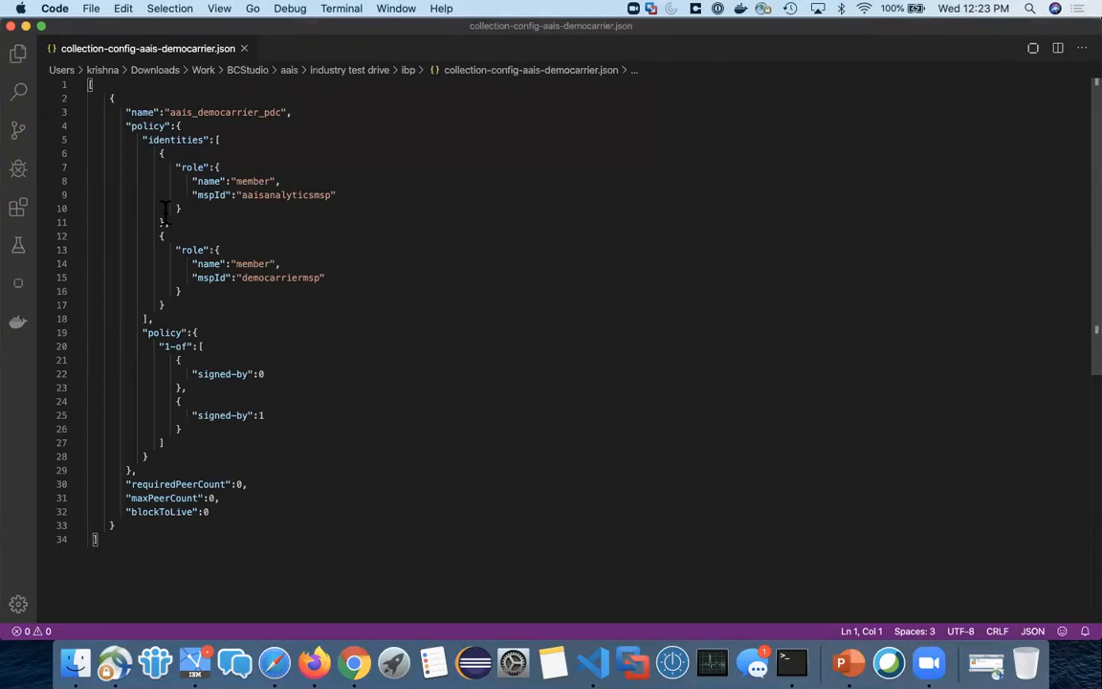
Step: Examine the collection name, the policy identities and the MSP IDs of both members in the collection config JSON
left_click(167, 112)
left_click_drag(125, 125, 204, 139)
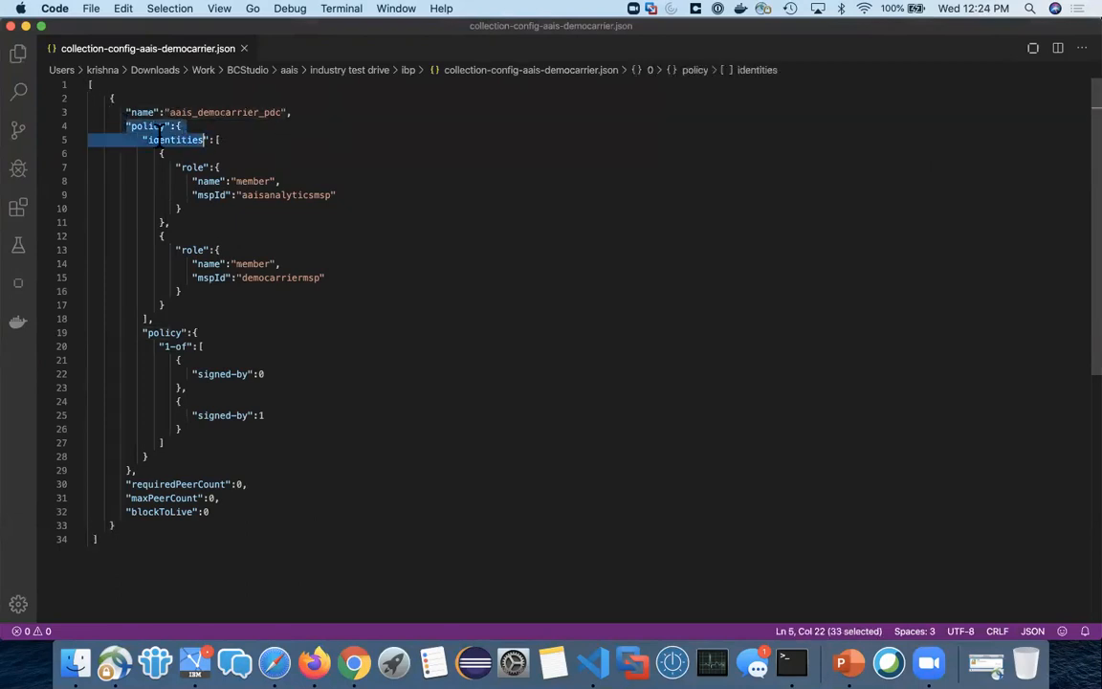
double_click(160, 140)
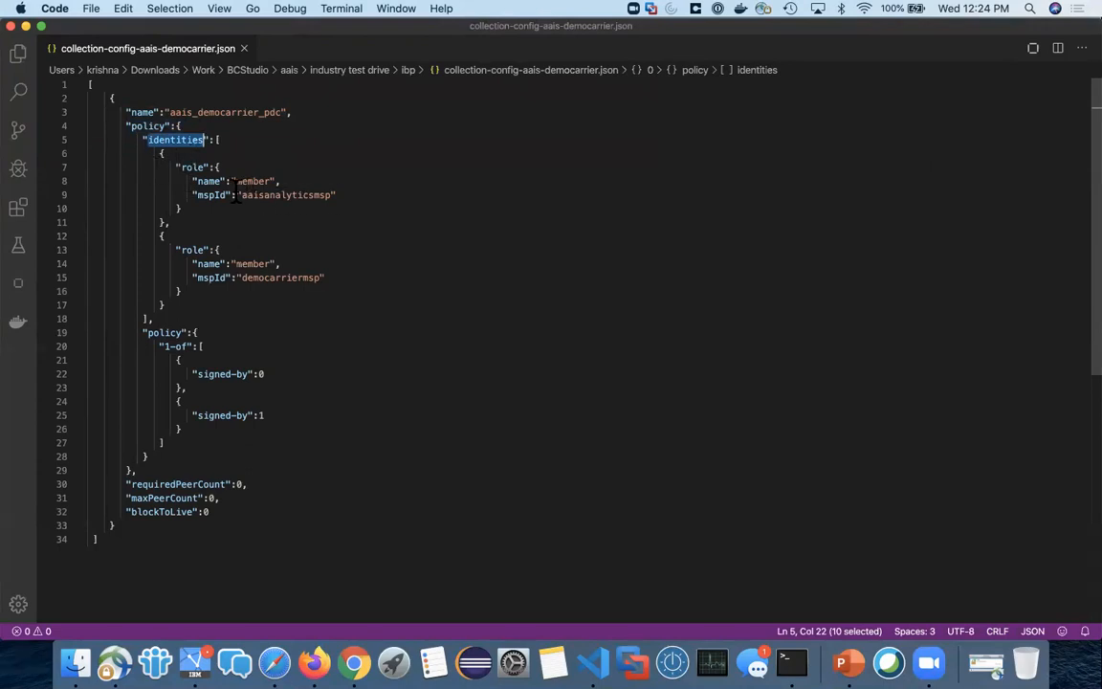
left_click(325, 182)
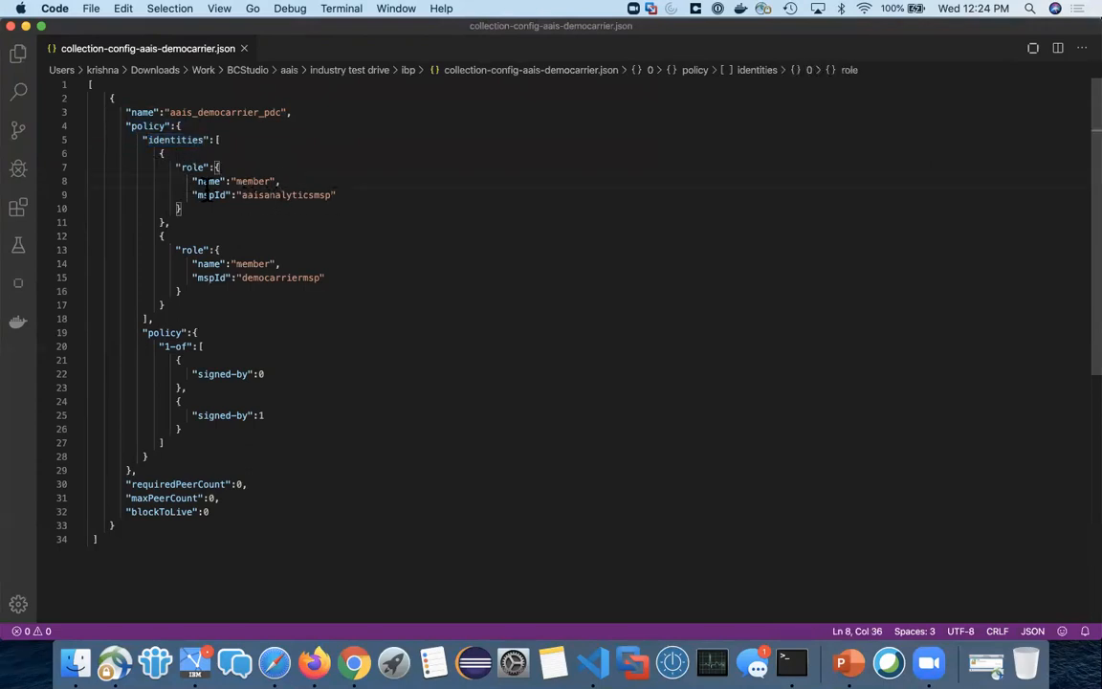
double_click(330, 195)
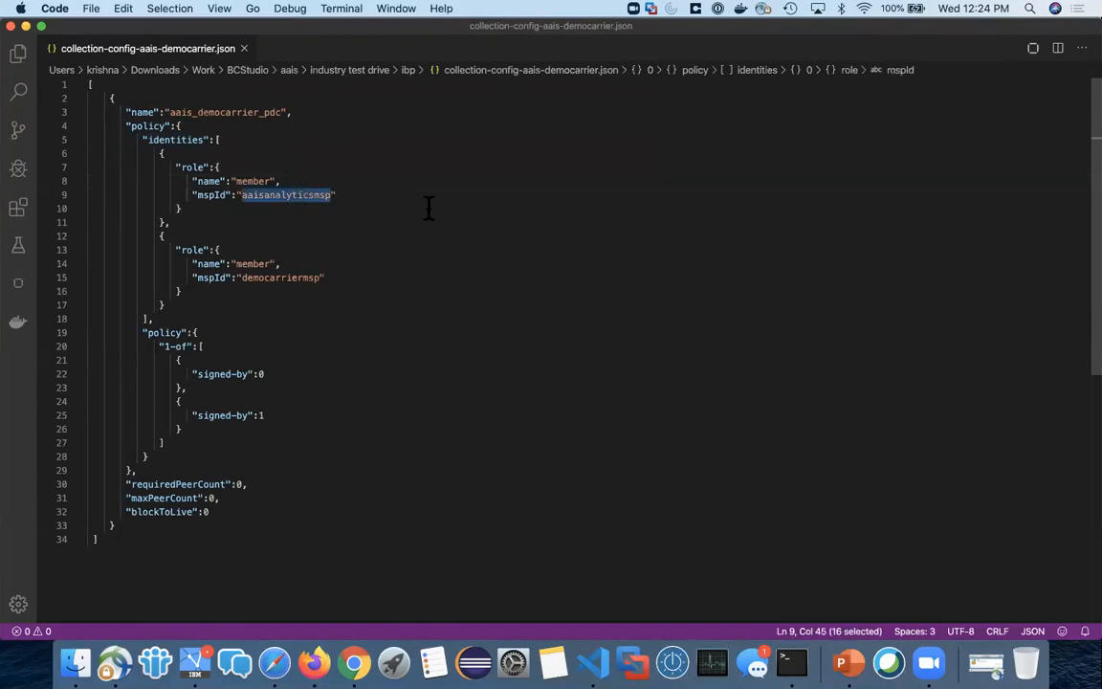
left_click(202, 249)
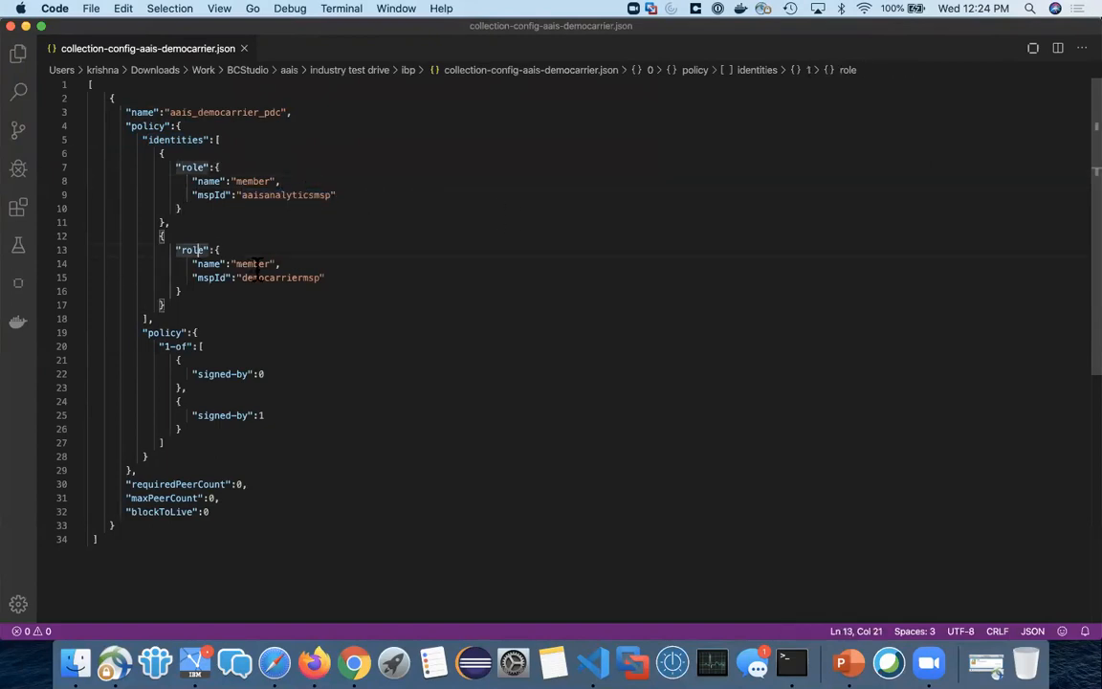
left_click(264, 263)
left_click(291, 277)
double_click(291, 277)
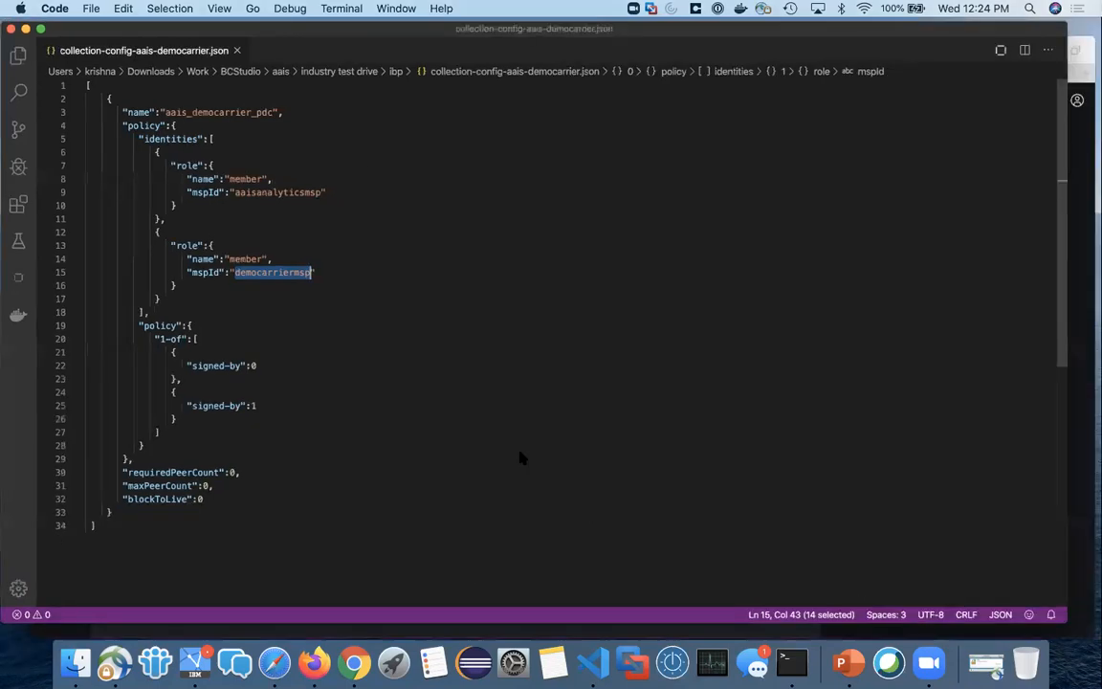
Step: Return to the instantiation wizard in Firefox and add collection-config-aais-democarrier.json as the private data collection file
key("ctrl+Up")
left_click(737, 515)
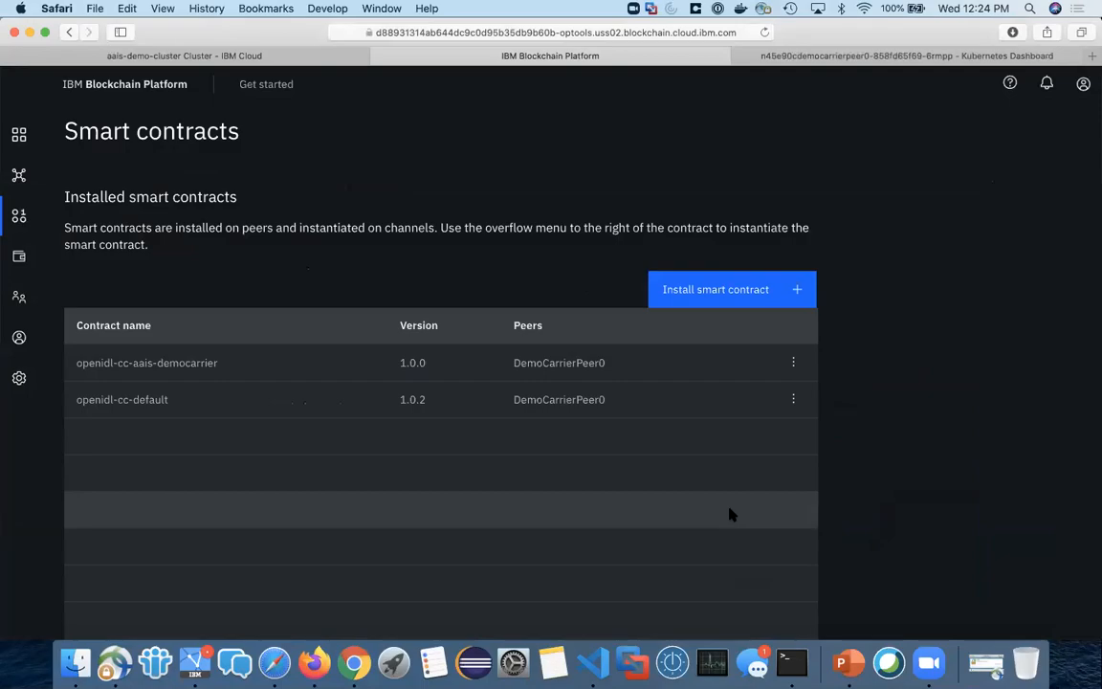
key("ctrl+Up")
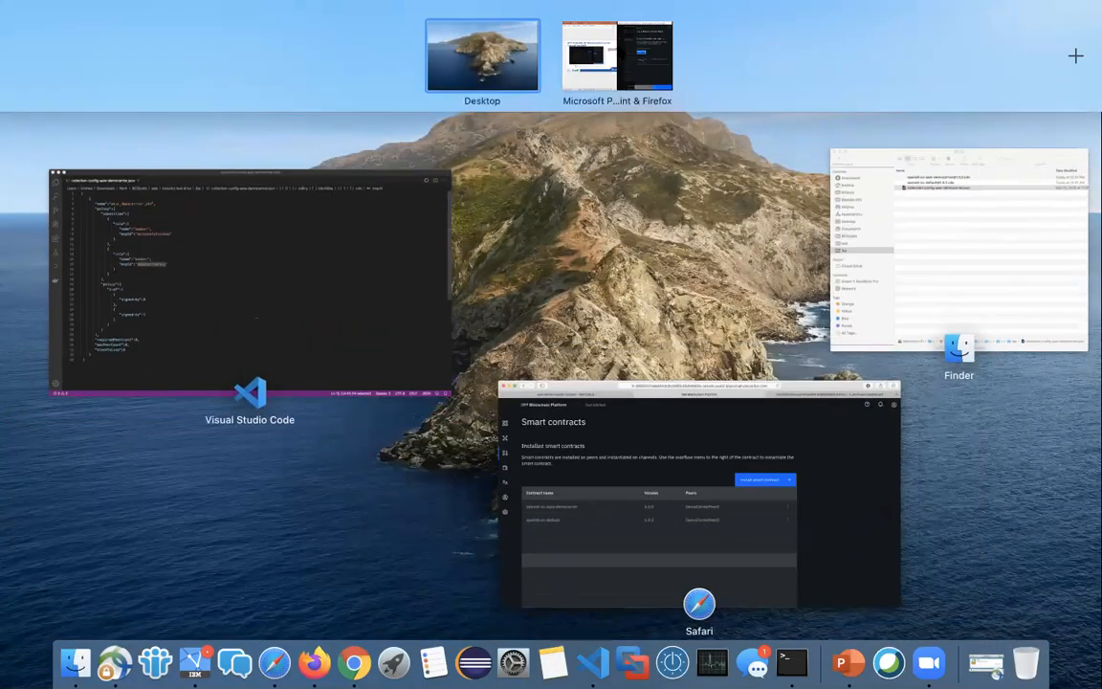
left_click(614, 42)
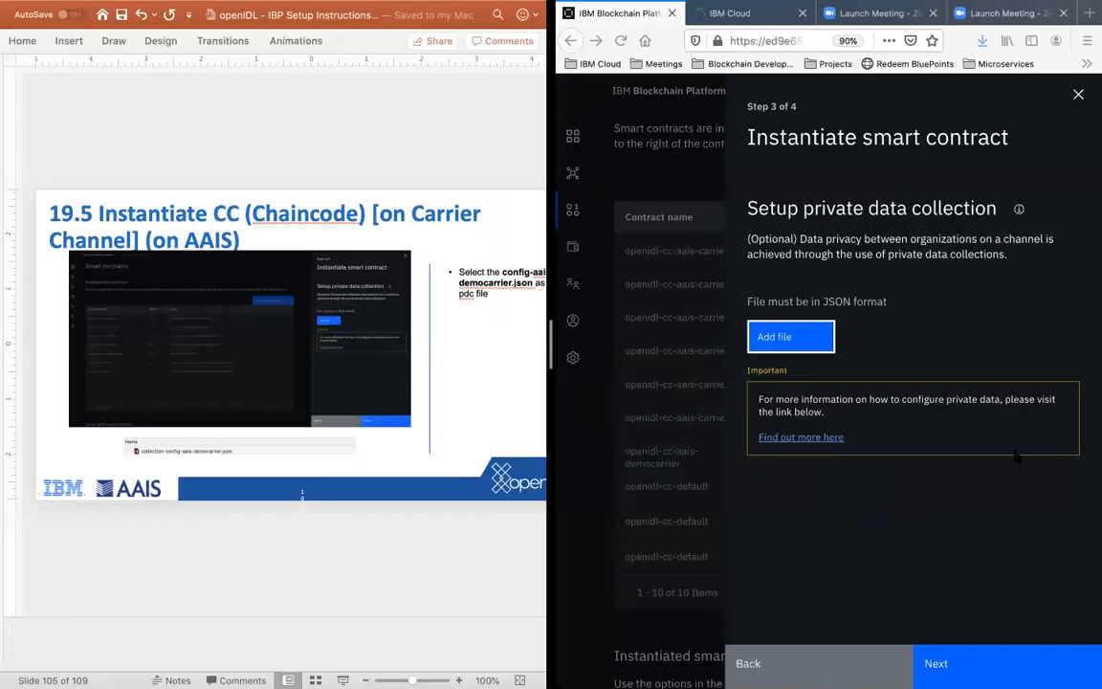
left_click(800, 341)
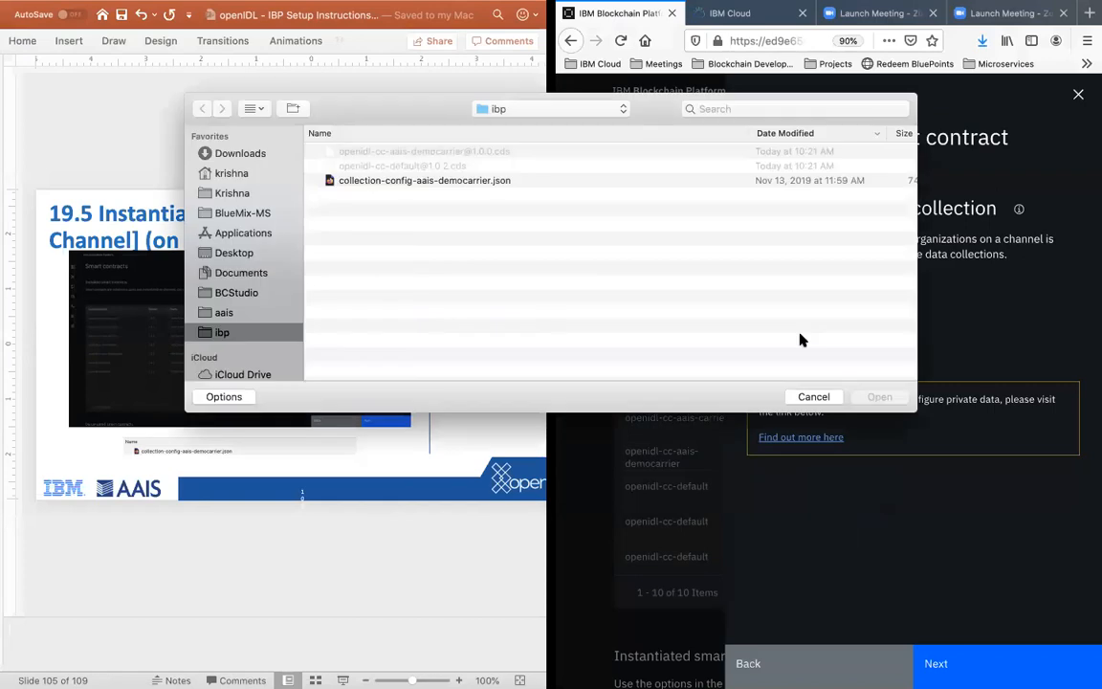
left_click(448, 181)
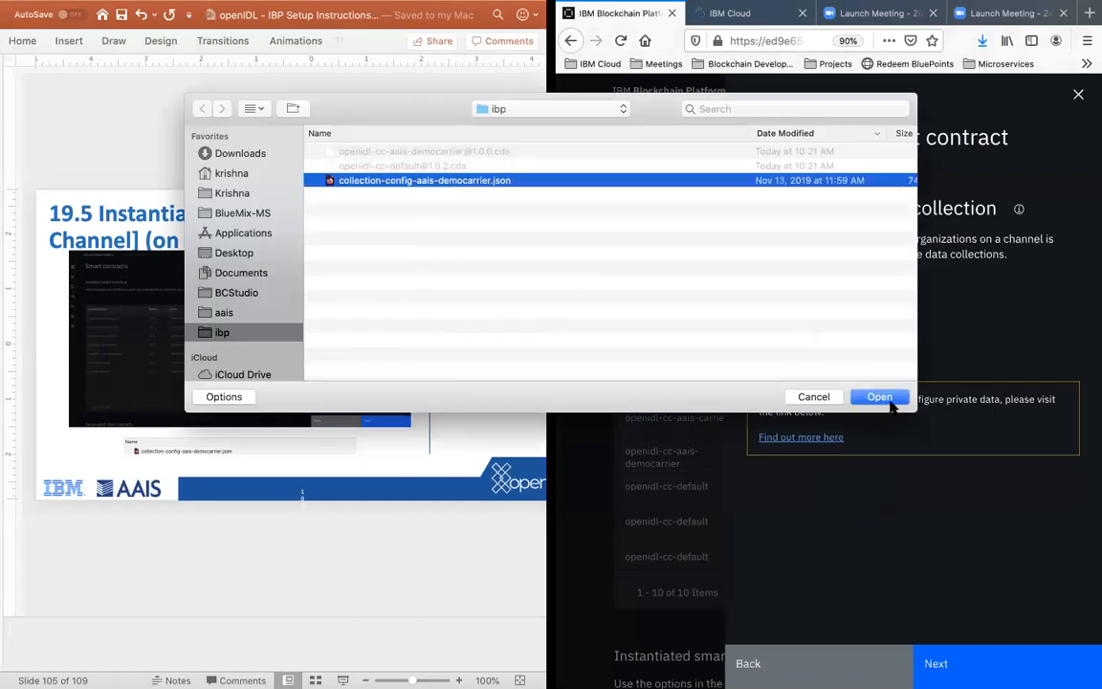
left_click(894, 398)
Step: Advance the PowerPoint instructions to slide 19.7 and continue the wizard to the optional arguments
left_click(311, 526)
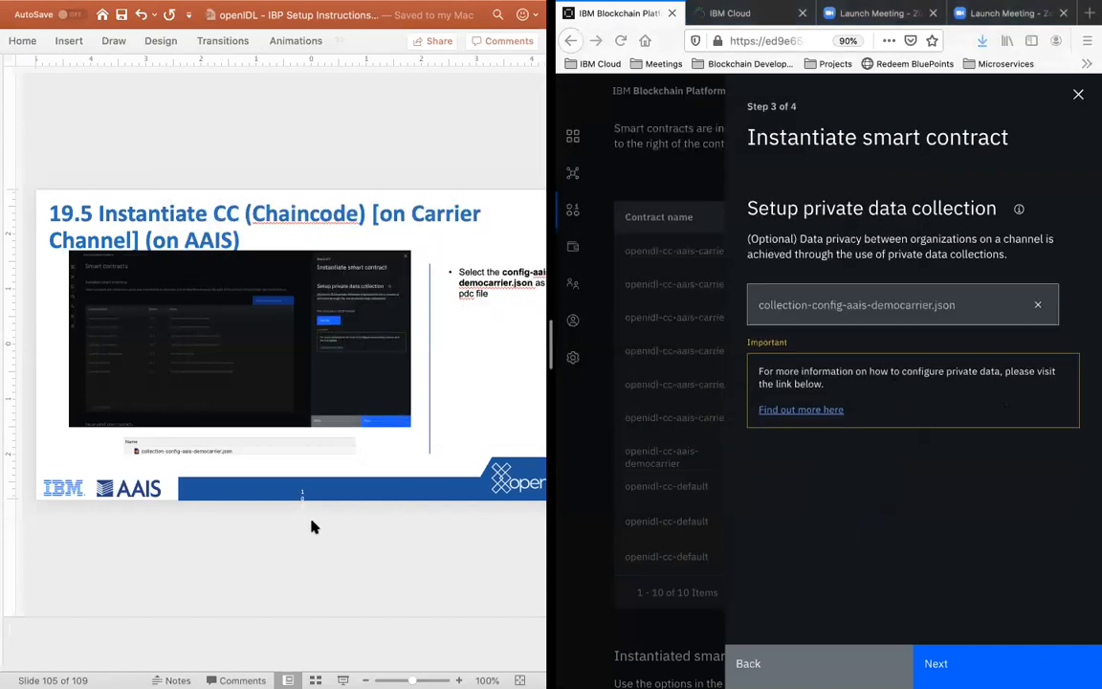
left_click(372, 570)
key("Down")
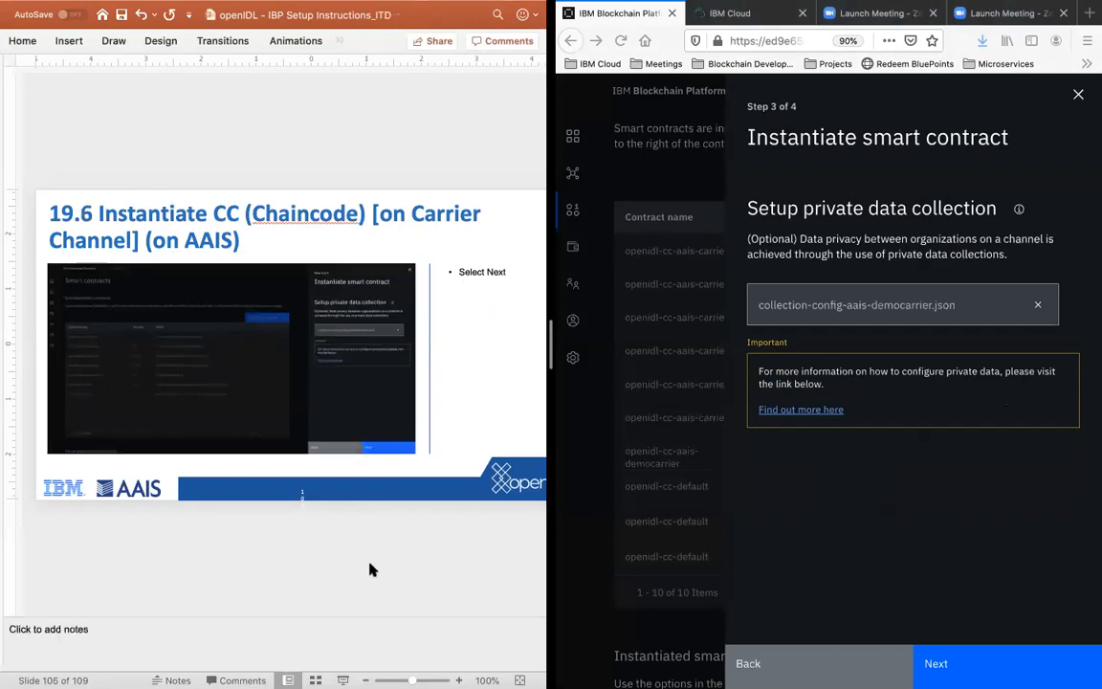
key("Down")
left_click(1024, 302)
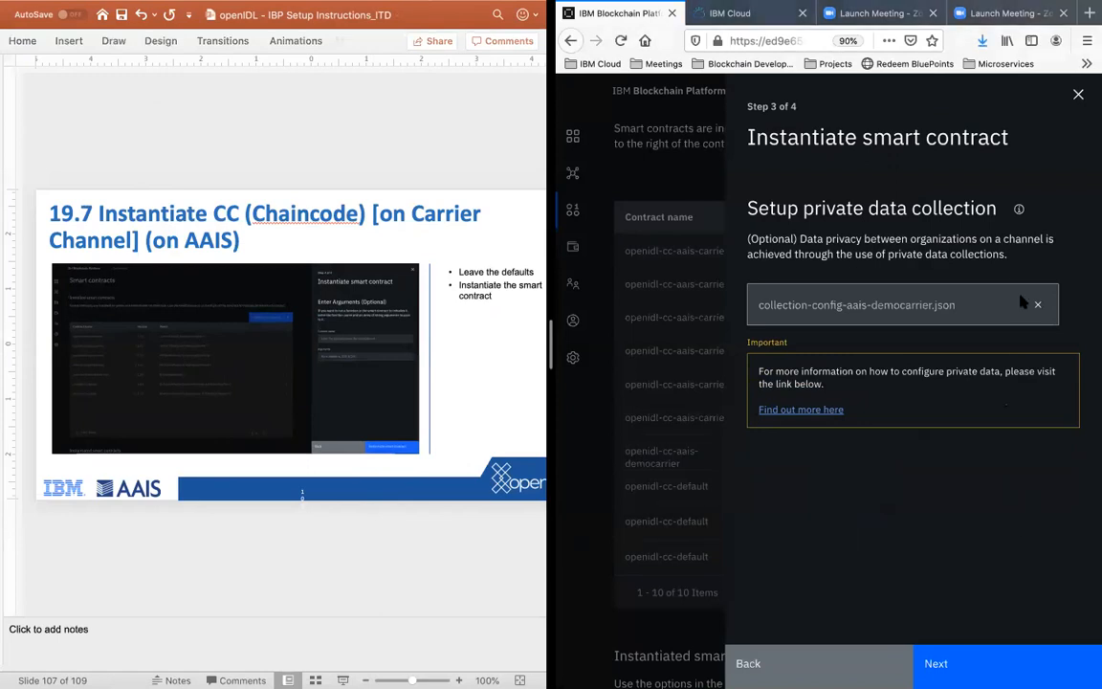
left_click(947, 663)
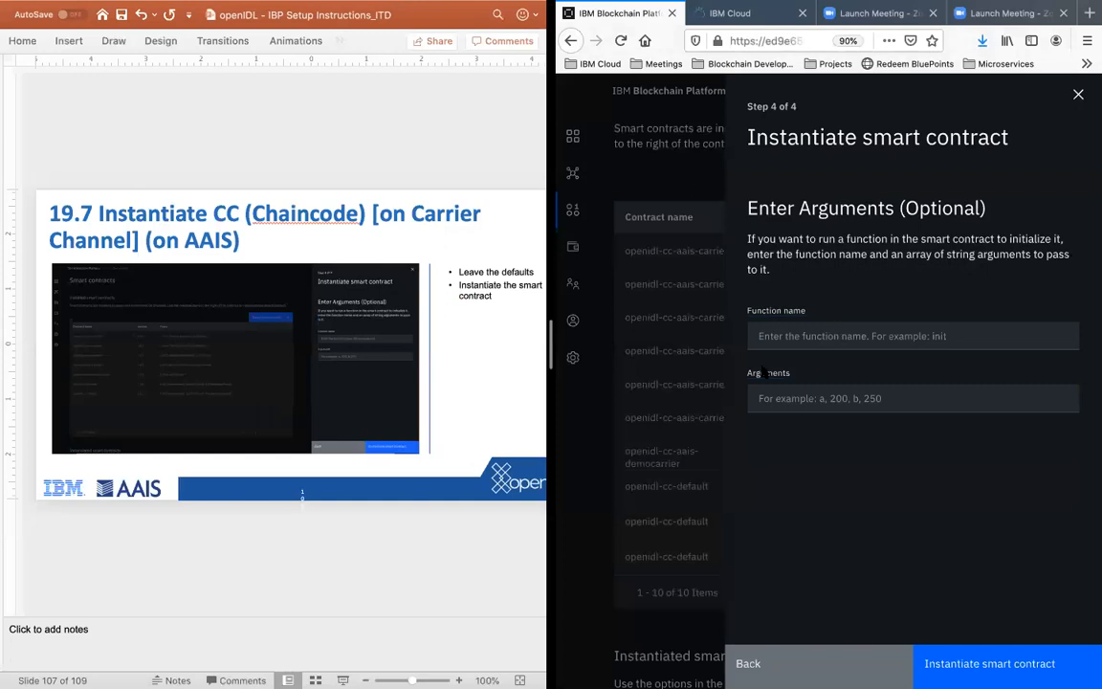
Step: Advance the instructions to slide 19.8 and instantiate the smart contract with function name and arguments left empty
left_click(458, 575)
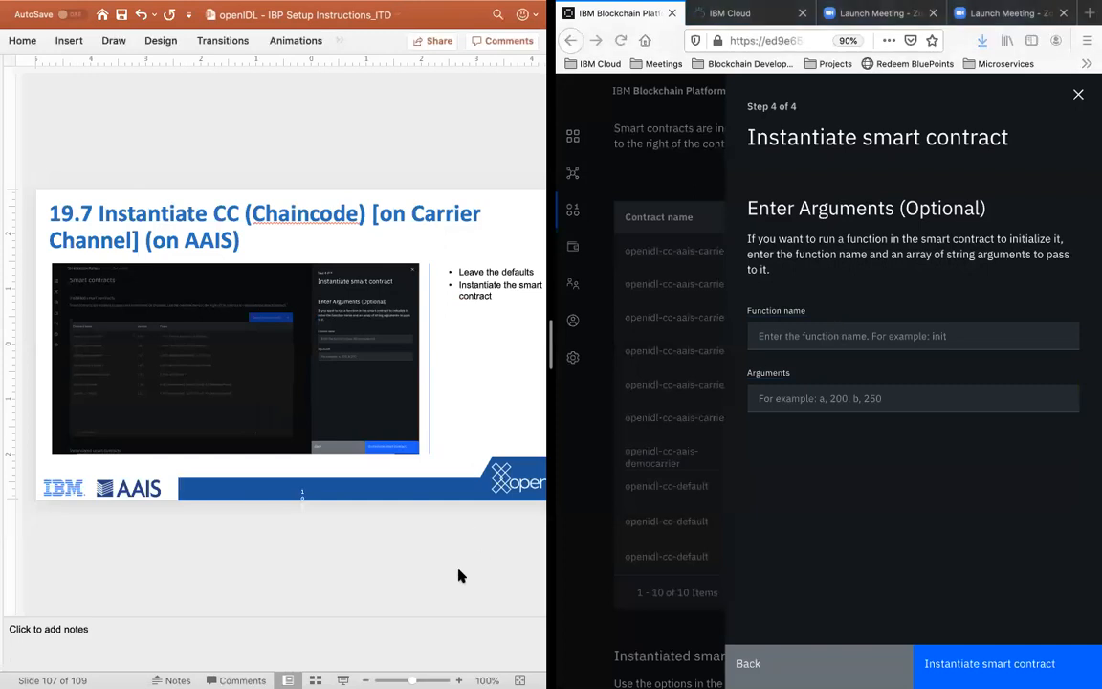
key("Page_Down")
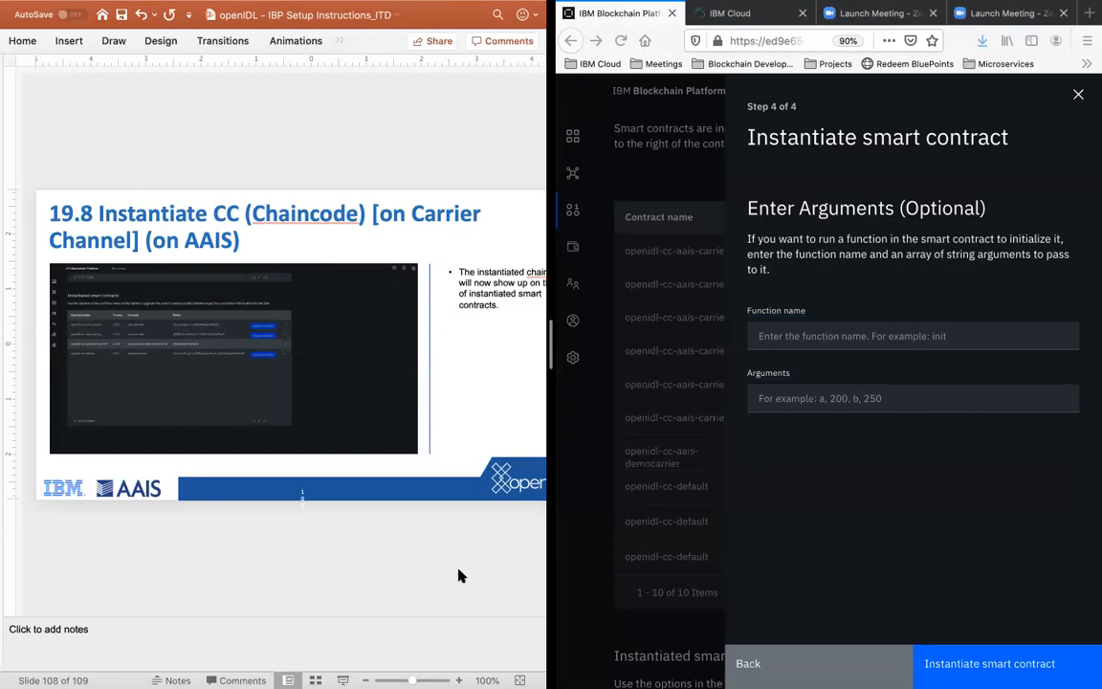
left_click(942, 583)
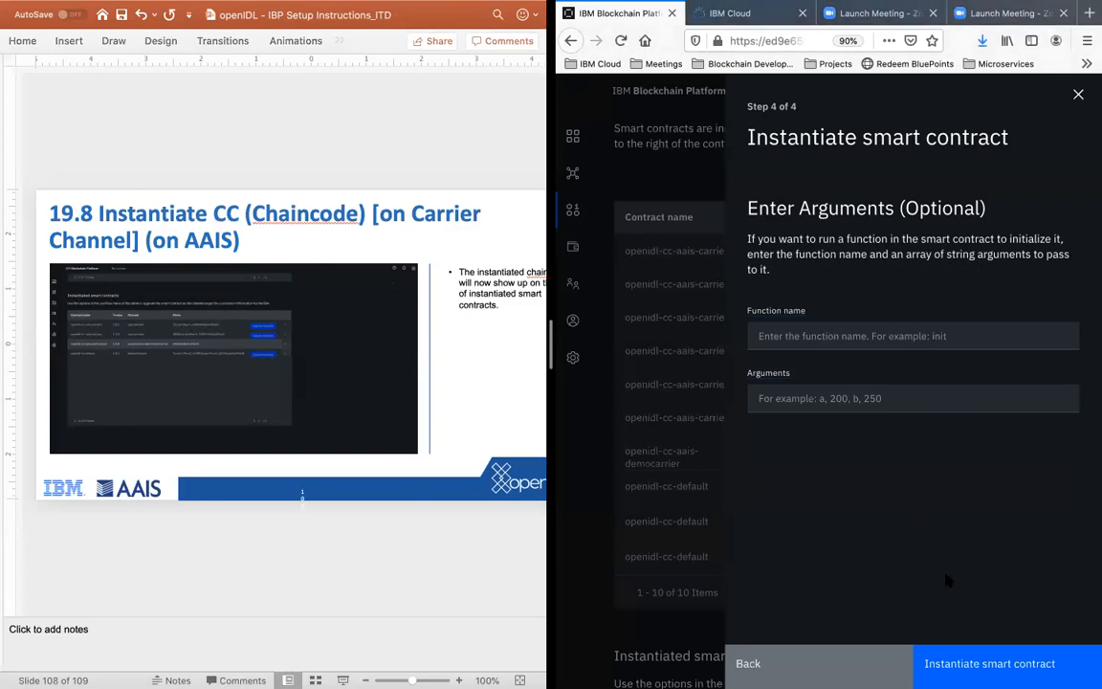
left_click(989, 663)
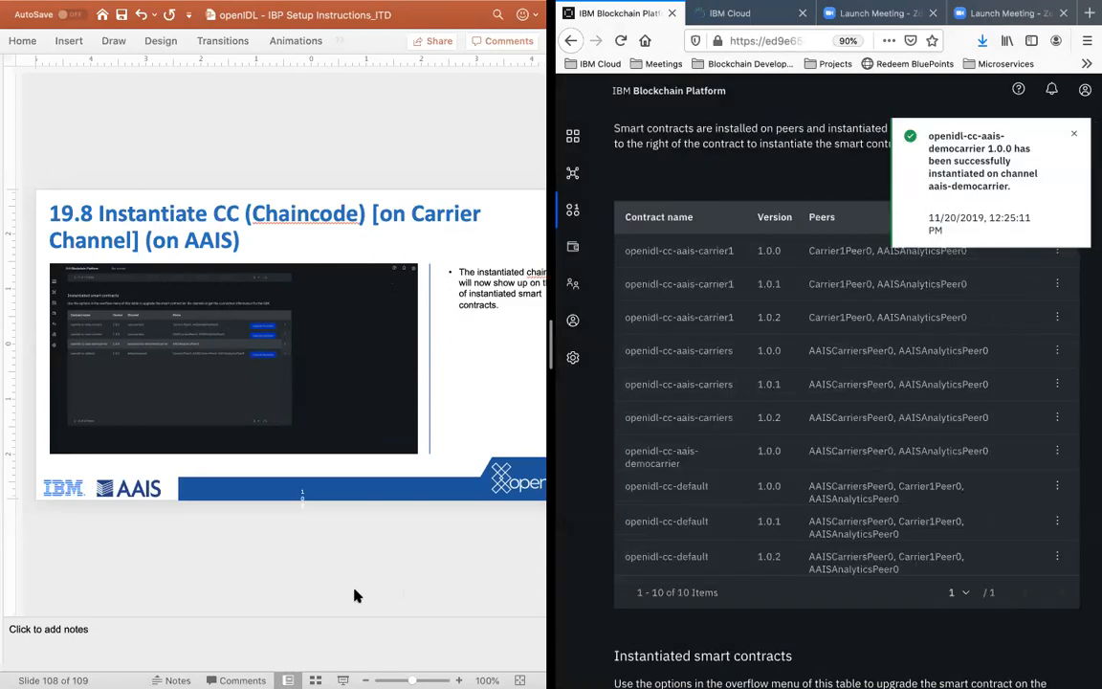
Step: Check the openidl-cc-aais-democarrier 1.0.0 entry for channel aais-democarrier in the instantiated smart contracts list, and look through the last instruction slides
scroll(842, 320, "down", 5)
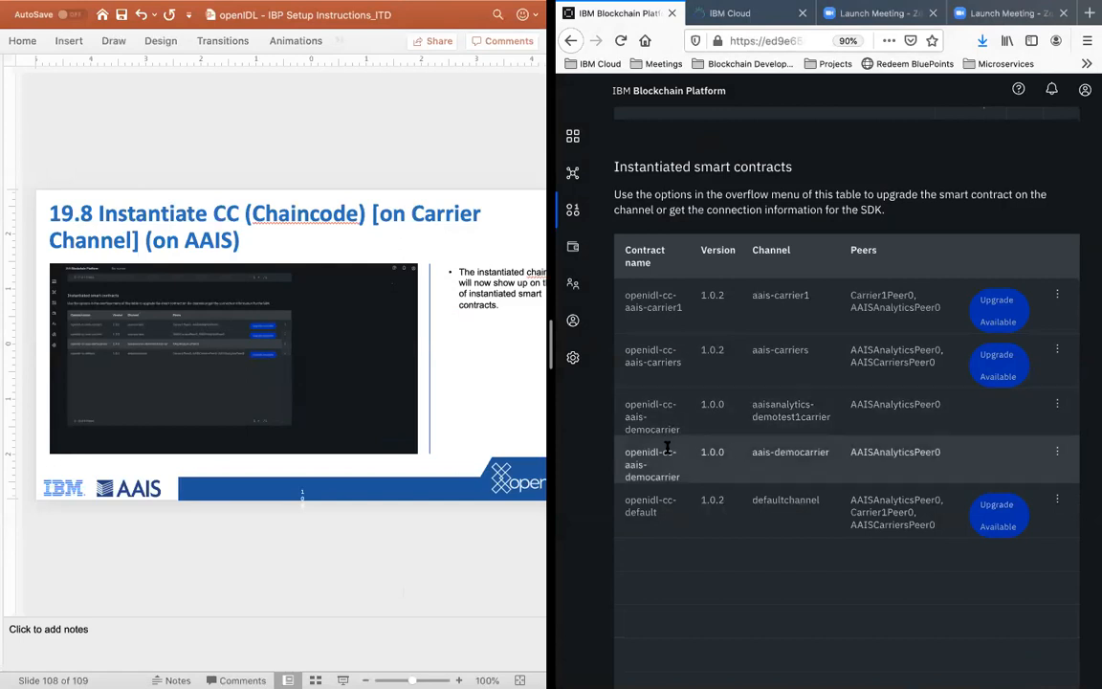
left_click_drag(623, 454, 920, 452)
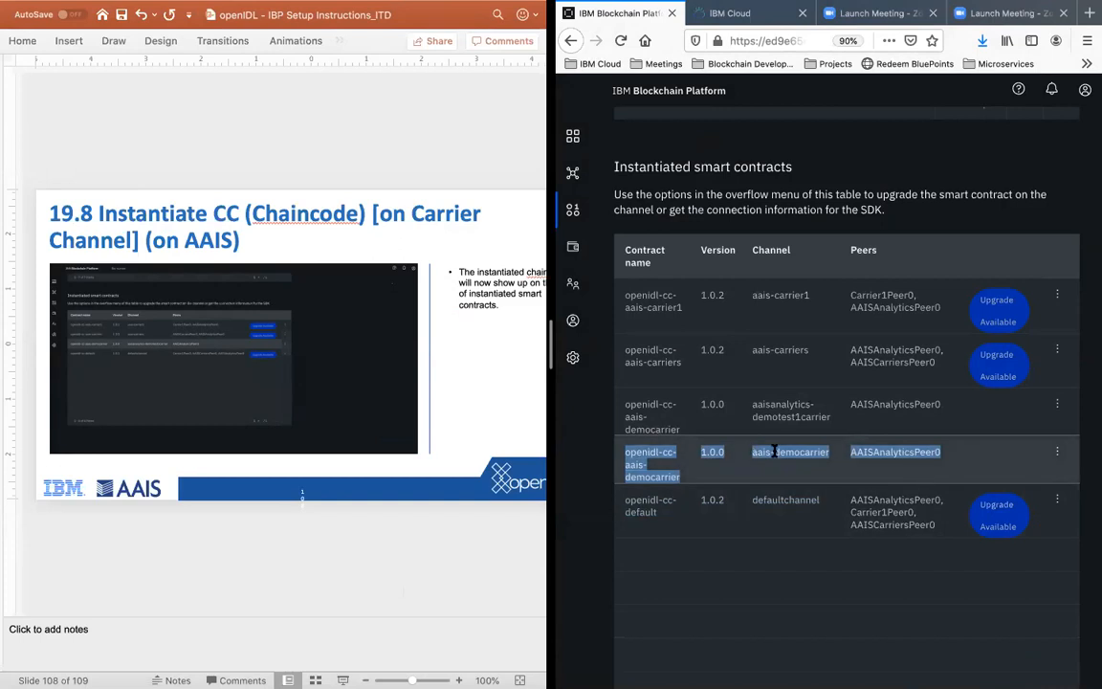
left_click(811, 454)
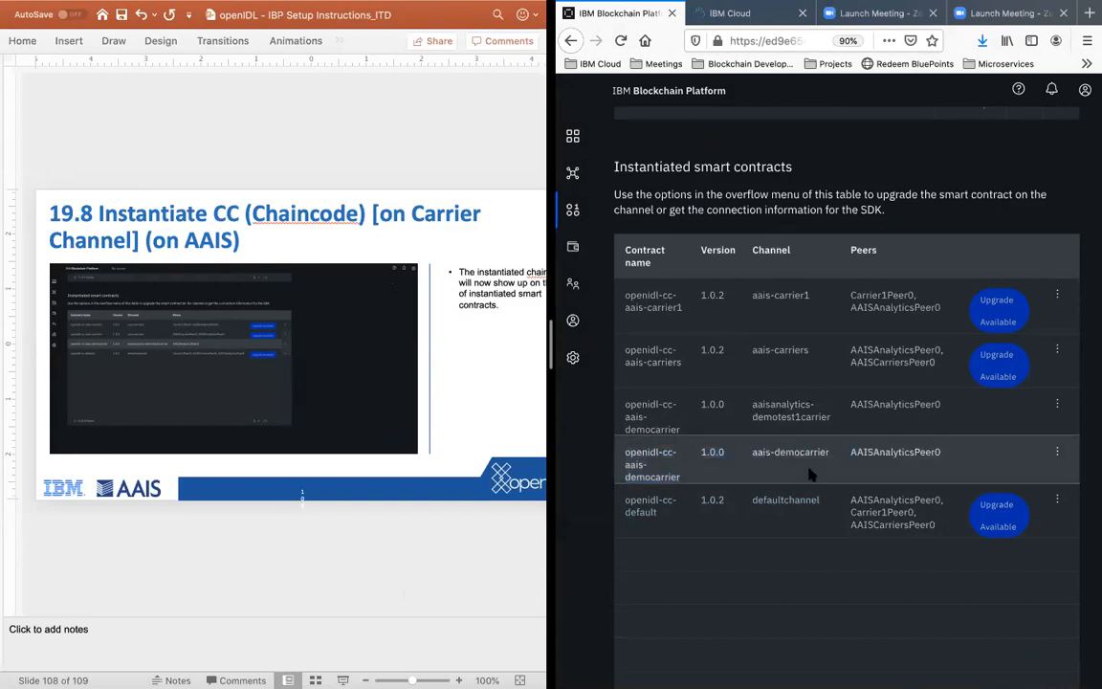
left_click_drag(627, 451, 705, 476)
left_click(281, 547)
scroll(280, 547, "down", 2)
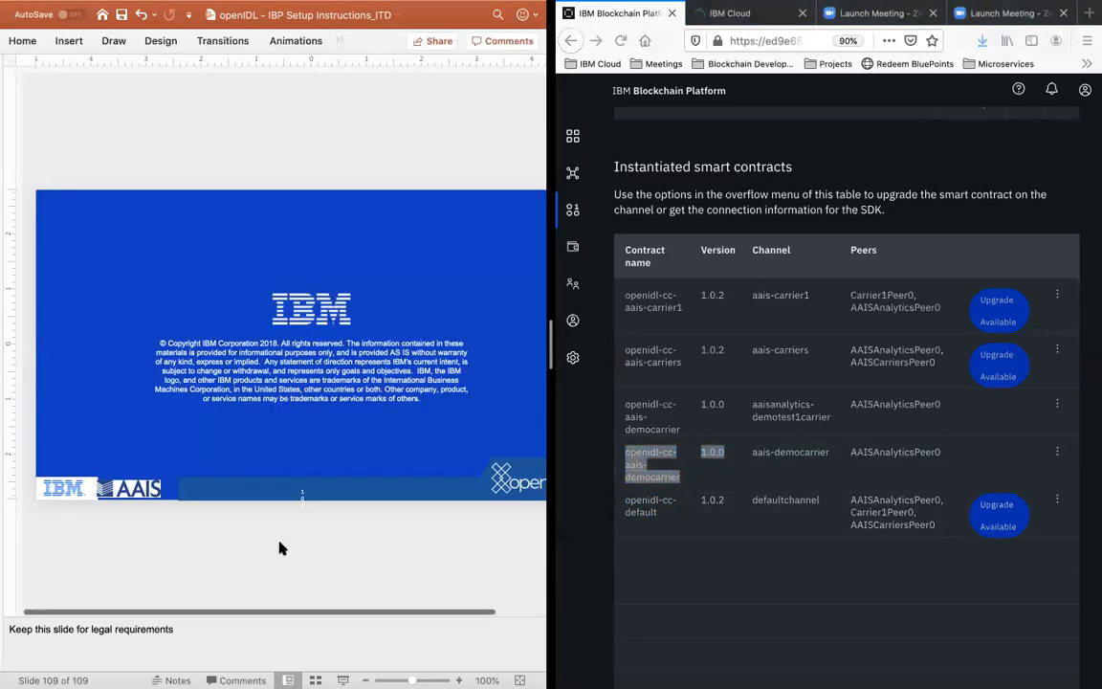
scroll(280, 547, "up", 2)
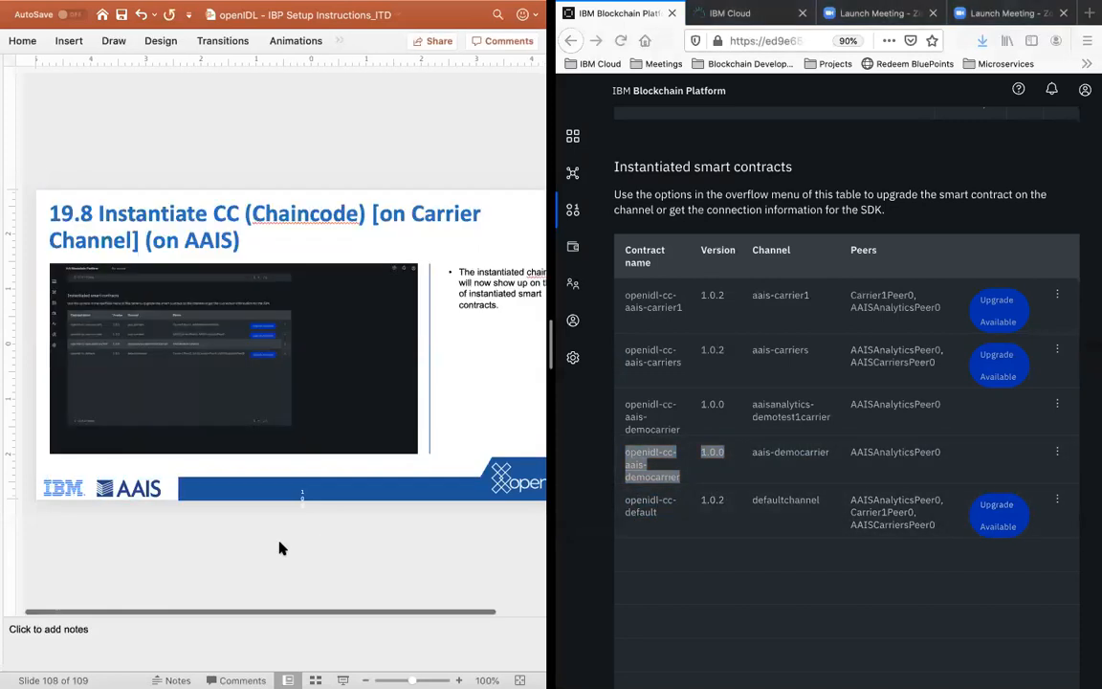
Step: Switch to the carrier's IBM Blockchain Platform console in Safari
left_click(810, 601)
key("ctrl+Up")
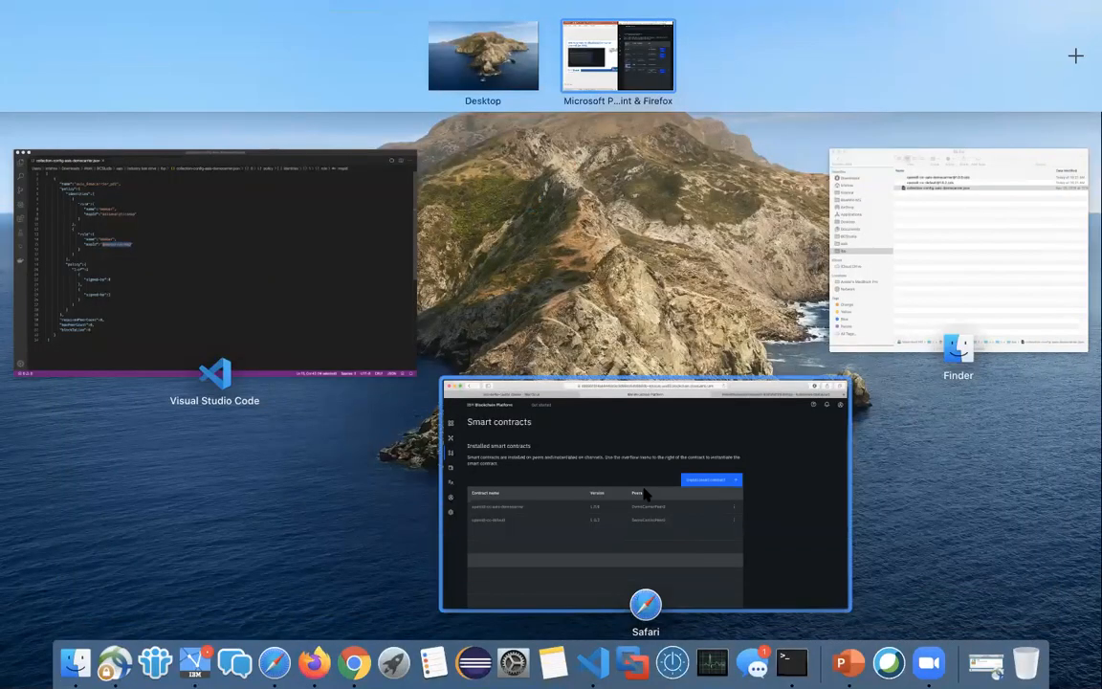
left_click(645, 493)
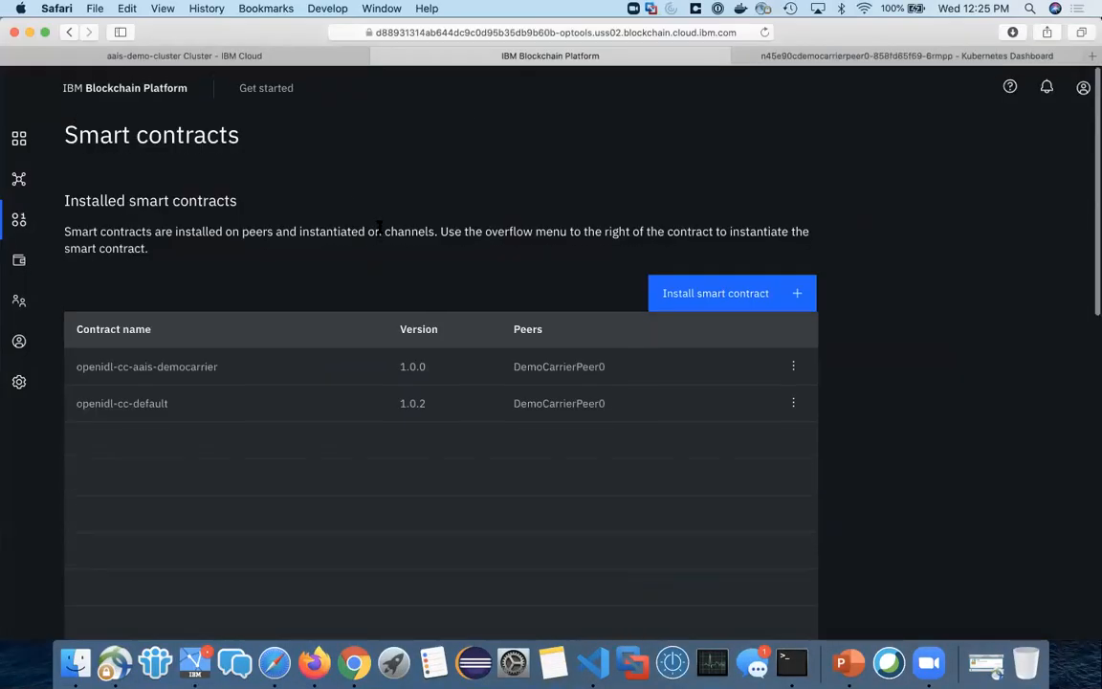
Step: Reload the carrier's smart contracts page and check the openidl-cc-aais-democarrier entry among the instantiated smart contracts
left_click(766, 33)
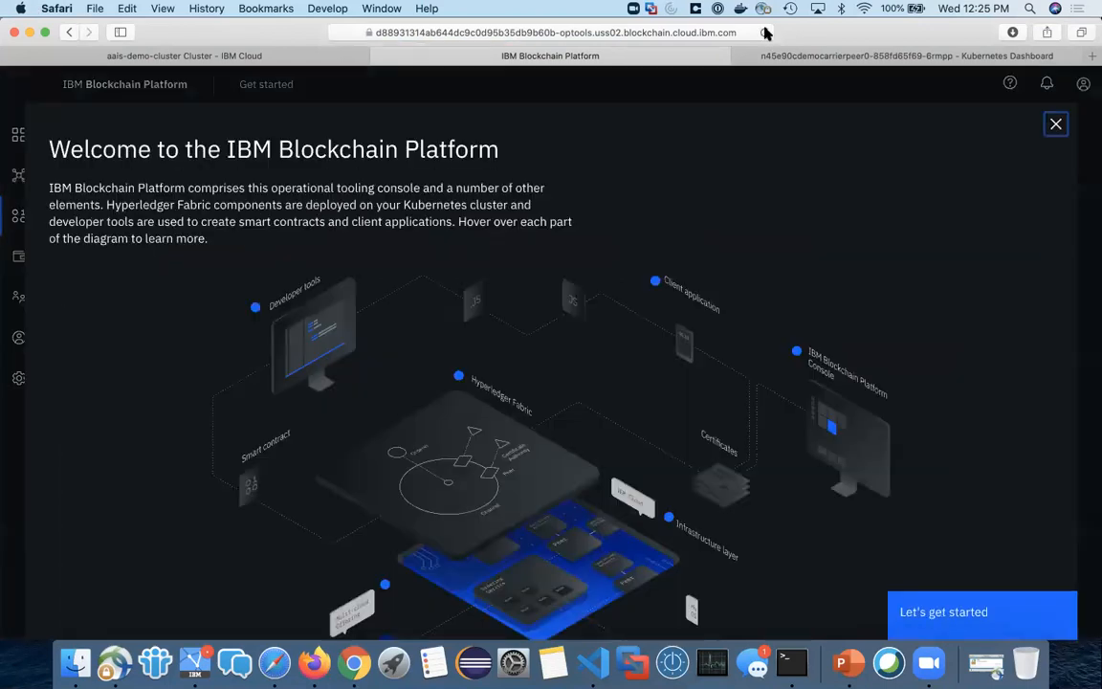
left_click(990, 615)
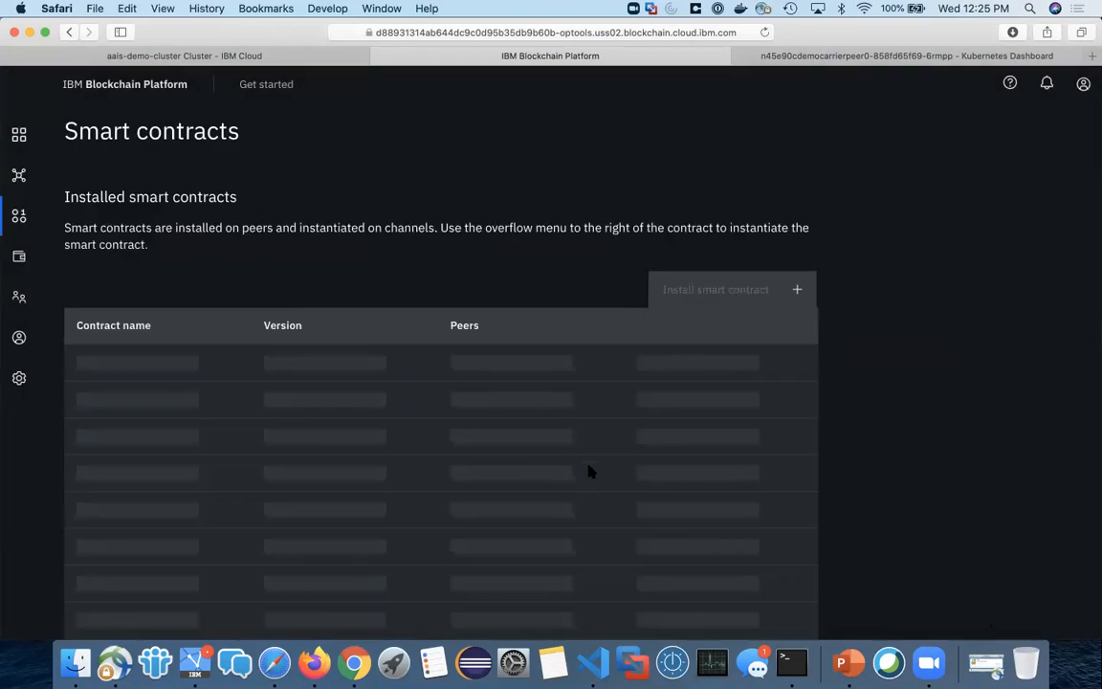
scroll(583, 463, "down", 10)
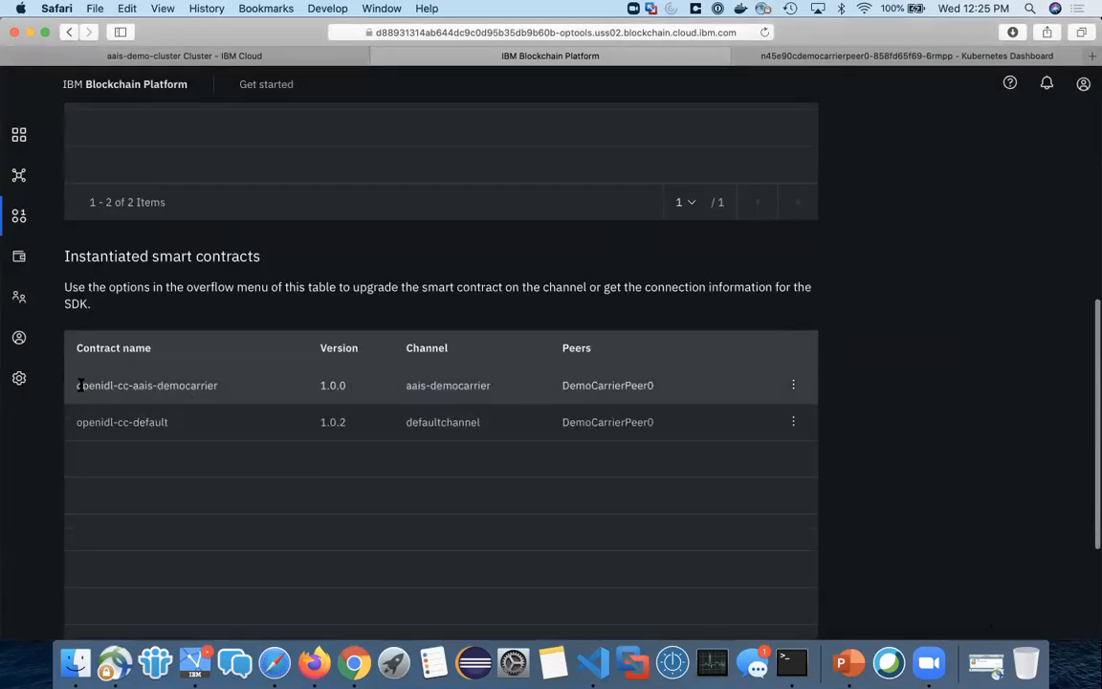
left_click_drag(78, 384, 693, 395)
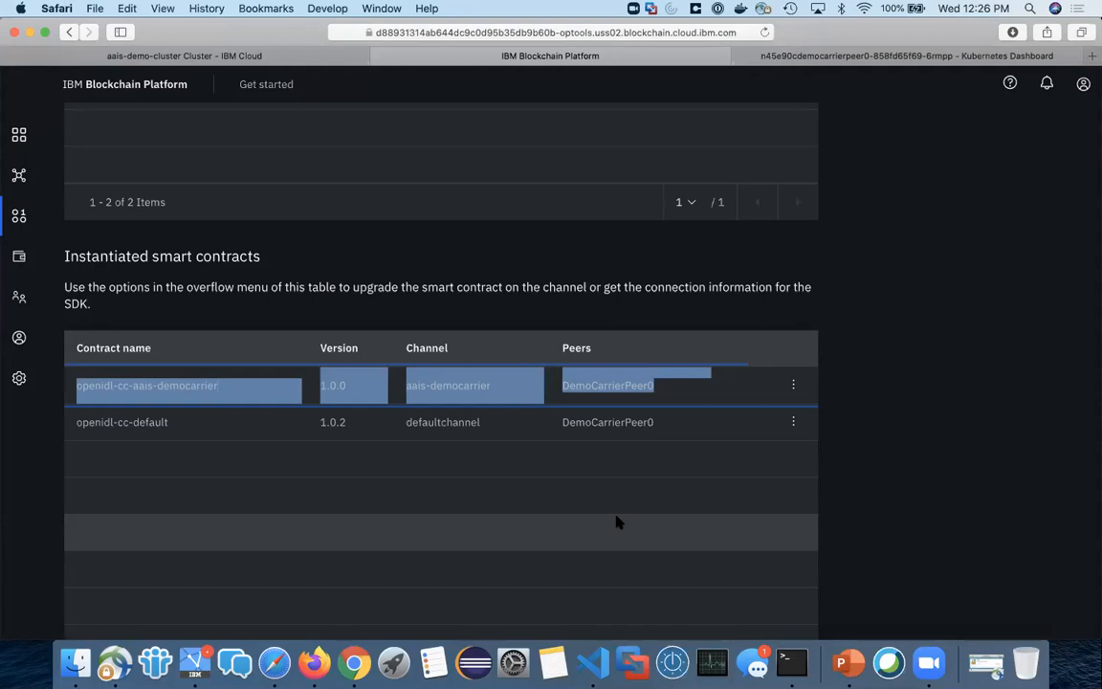
left_click(854, 434)
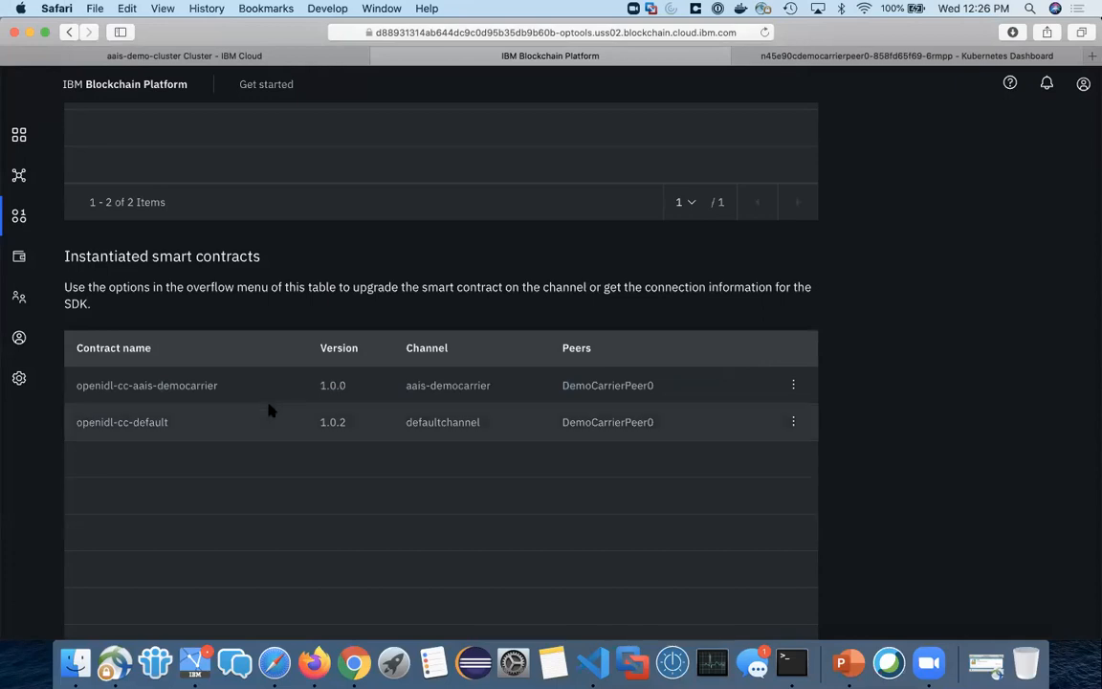
scroll(939, 481, "up", 3)
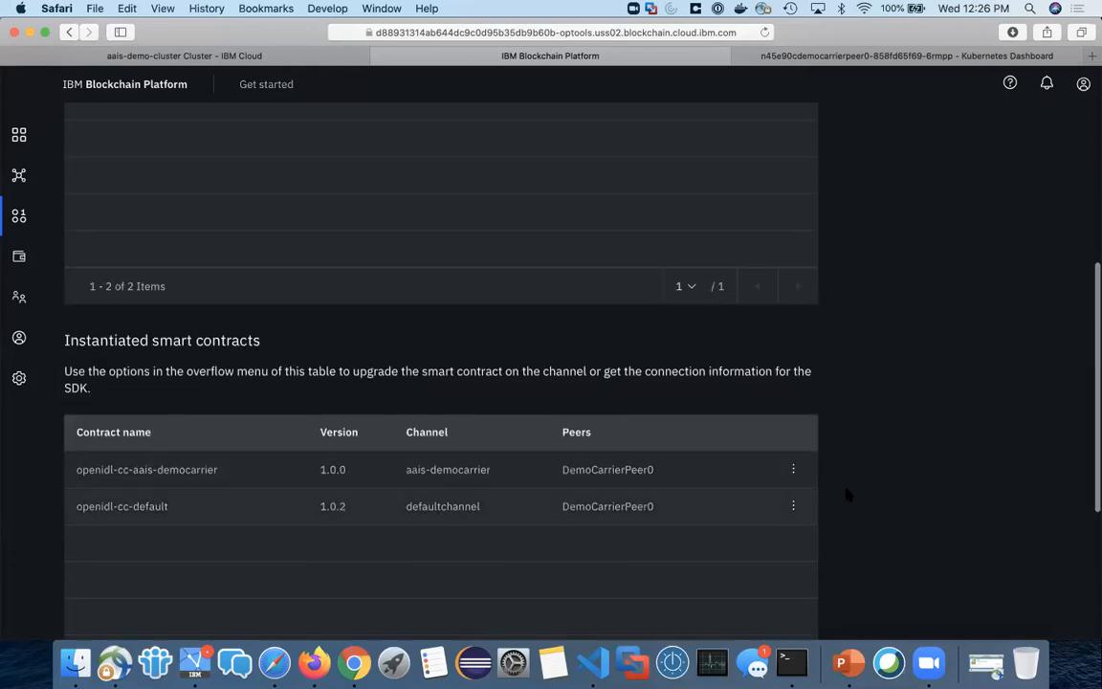
scroll(927, 506, "up", 5)
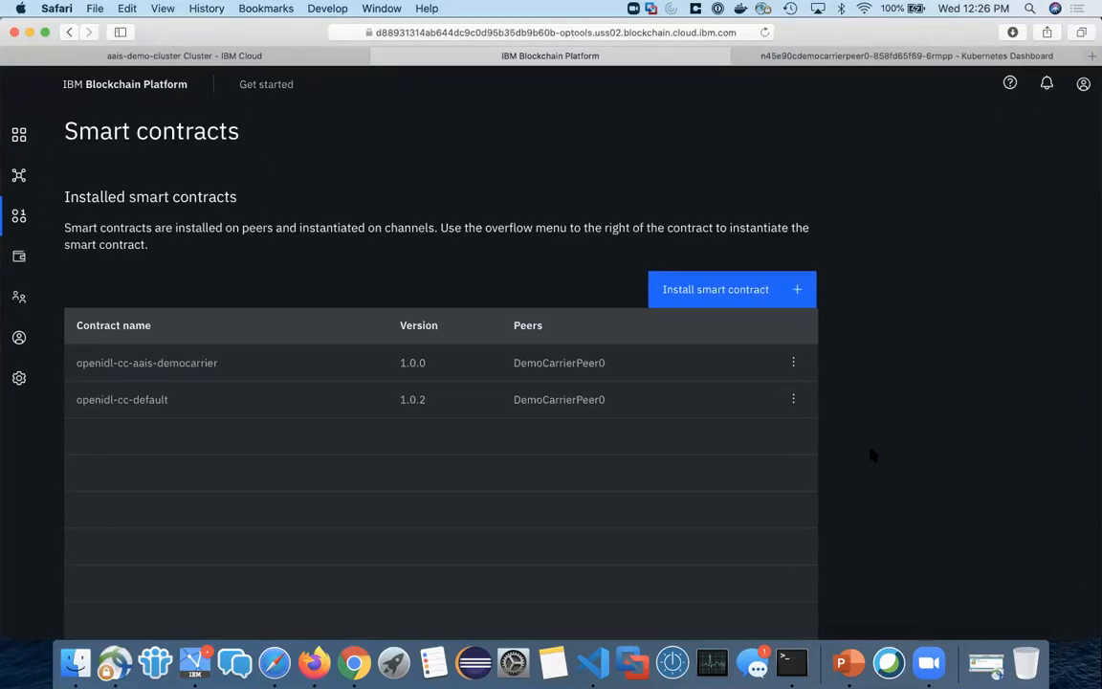
key("ctrl+Up")
left_click(675, 486)
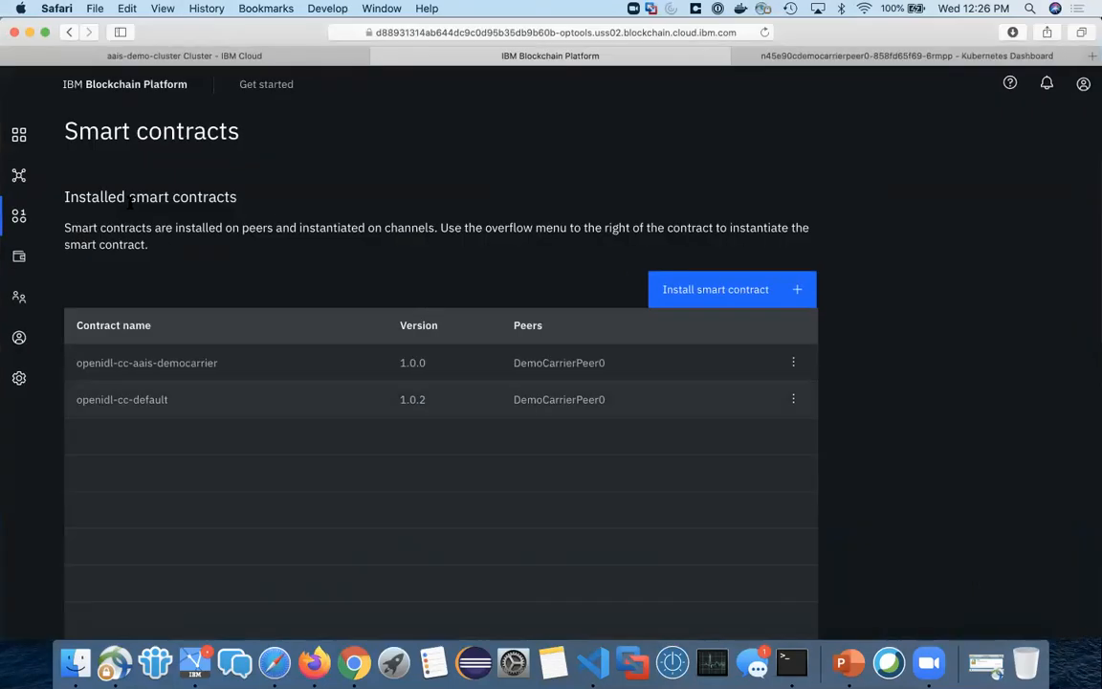
Step: Open defaultchannel from the carrier's joined channels and review its channel details and block history
left_click(21, 176)
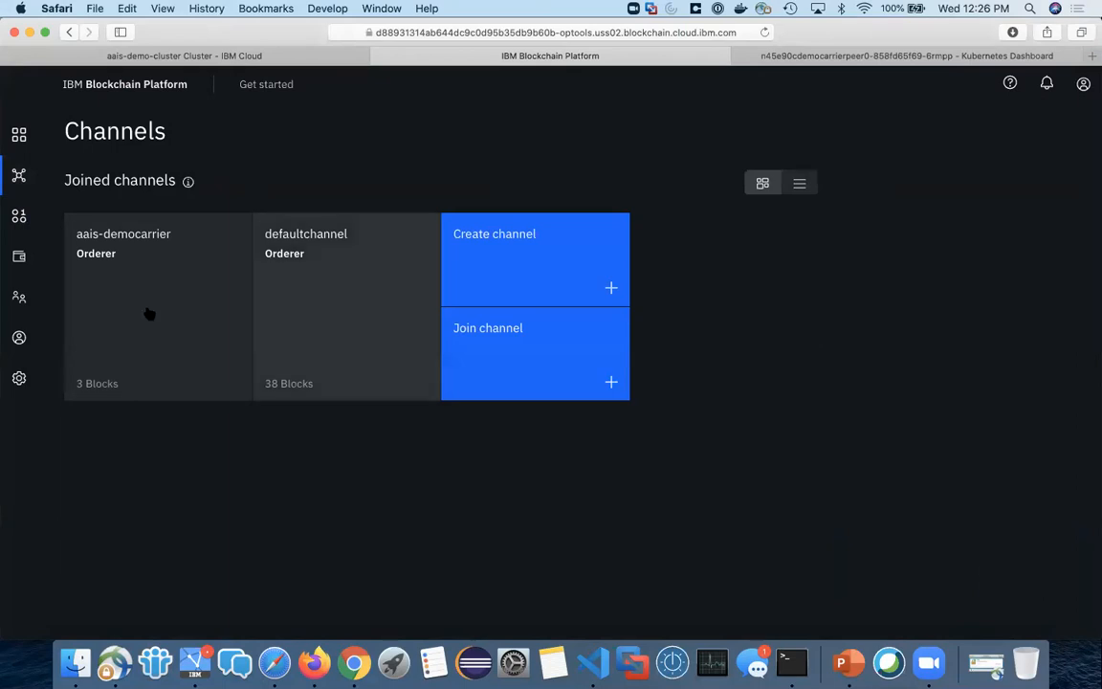
left_click(345, 298)
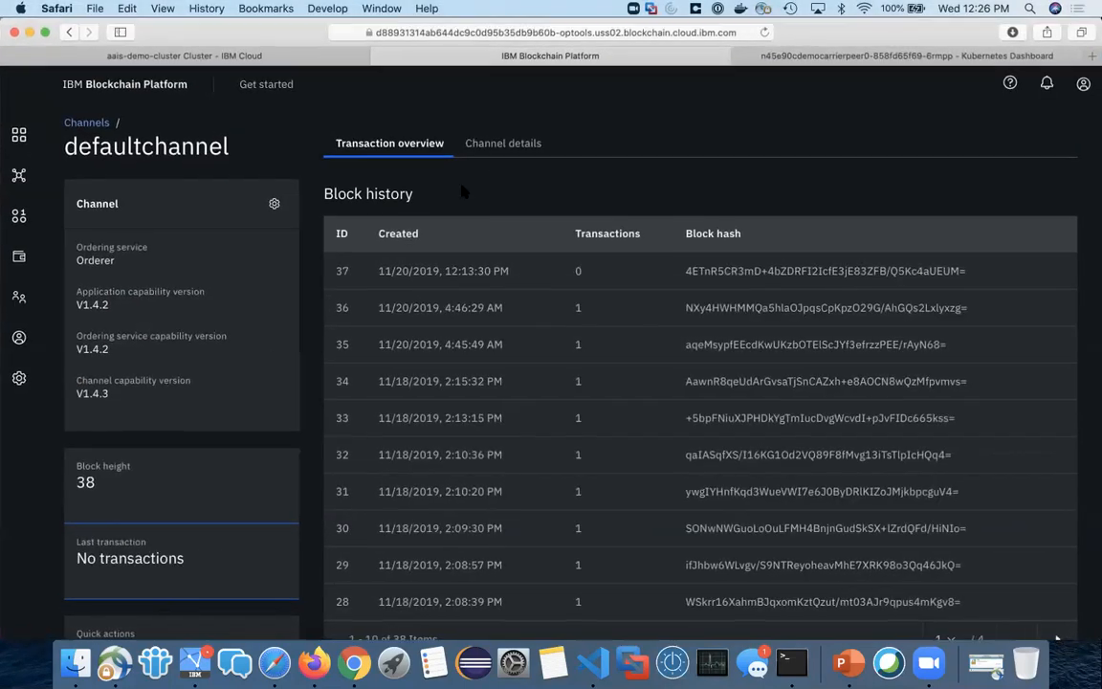
left_click(475, 140)
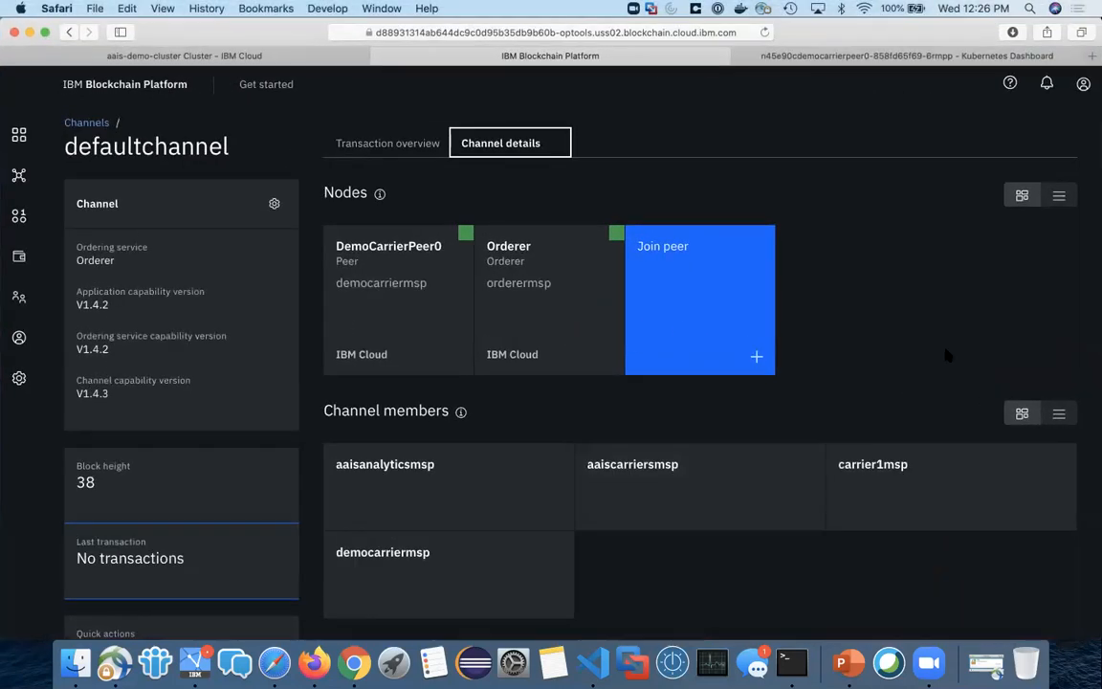
left_click(381, 139)
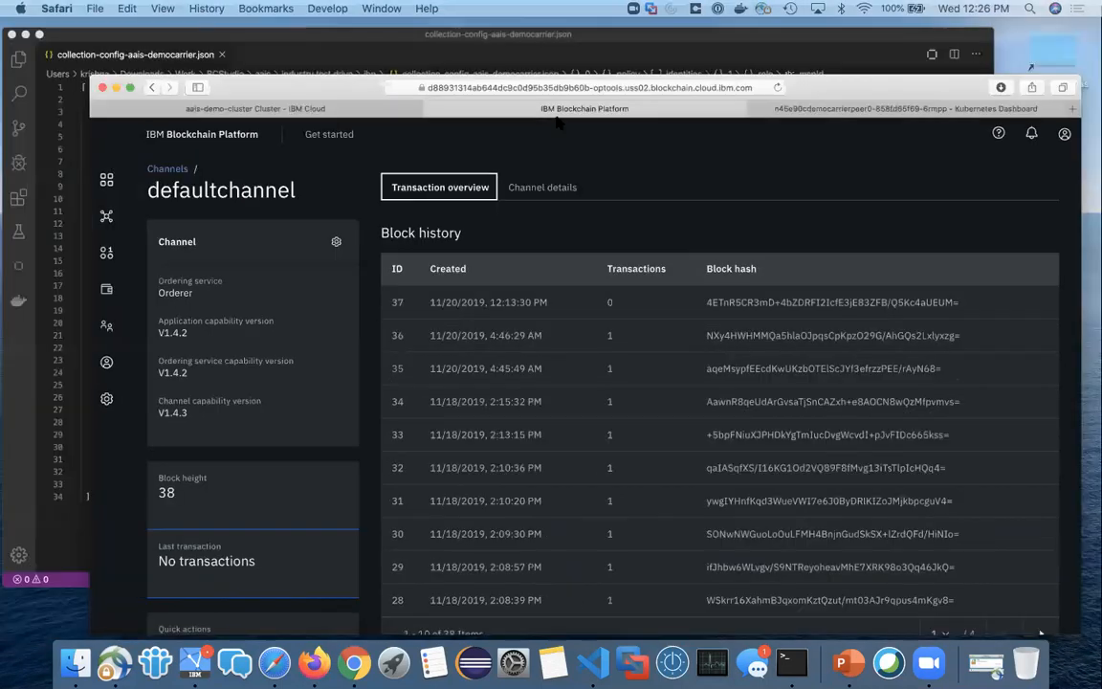
key("ctrl+Up")
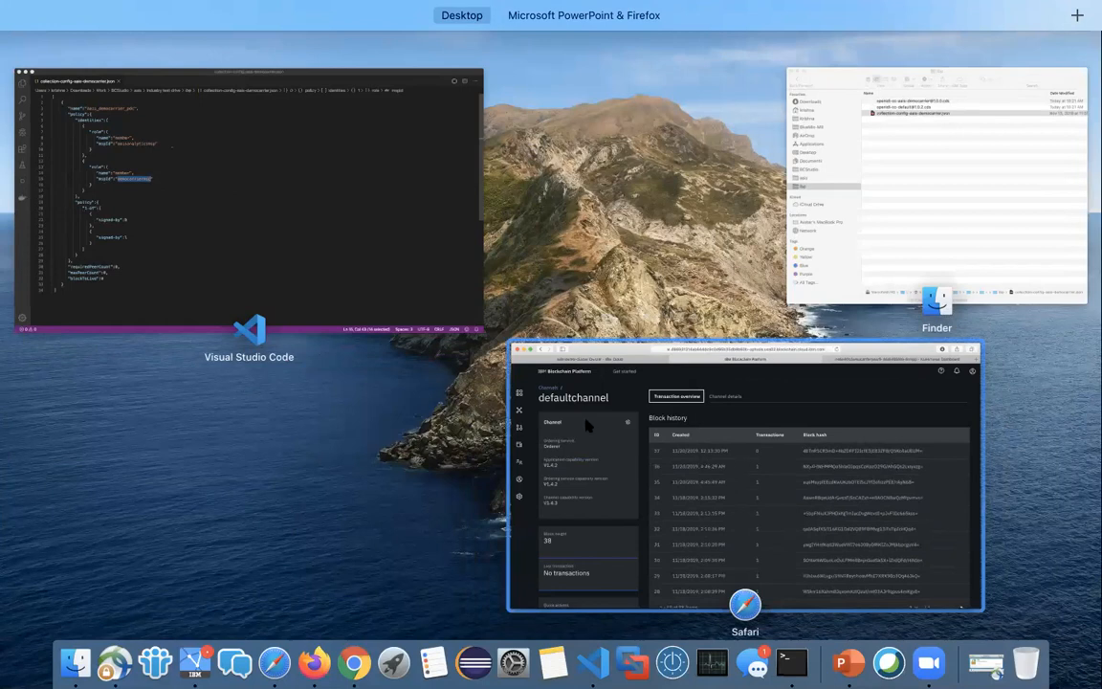
left_click(676, 378)
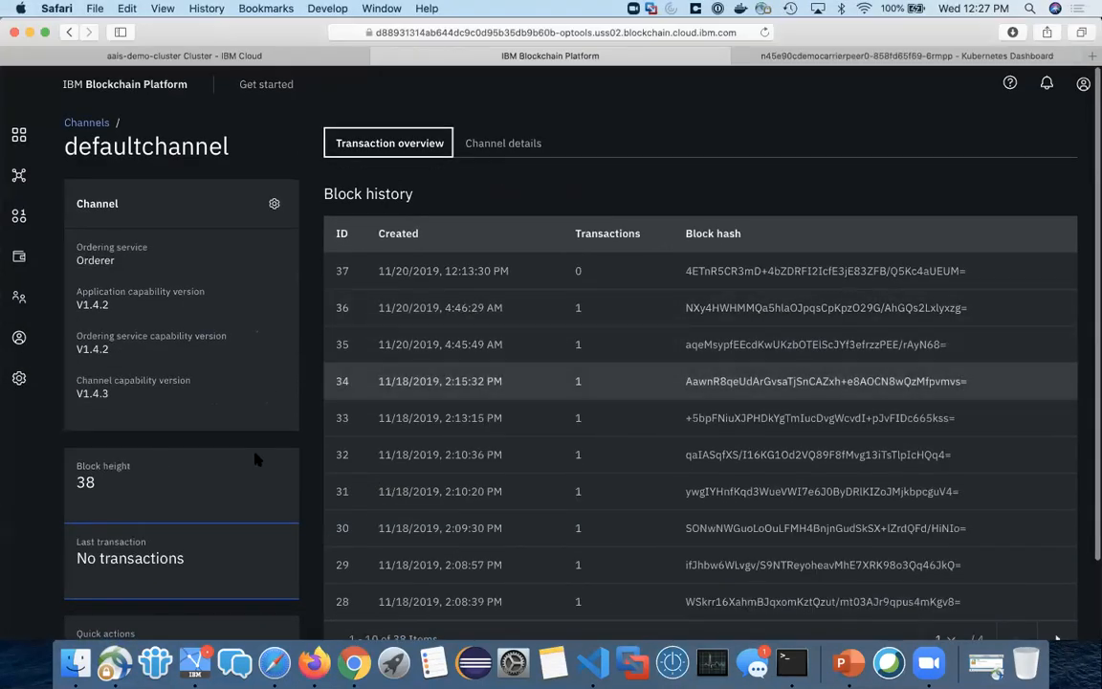
Step: Switch to the AAIS console in Firefox and open defaultchannel to check its block height
key("ctrl+Up")
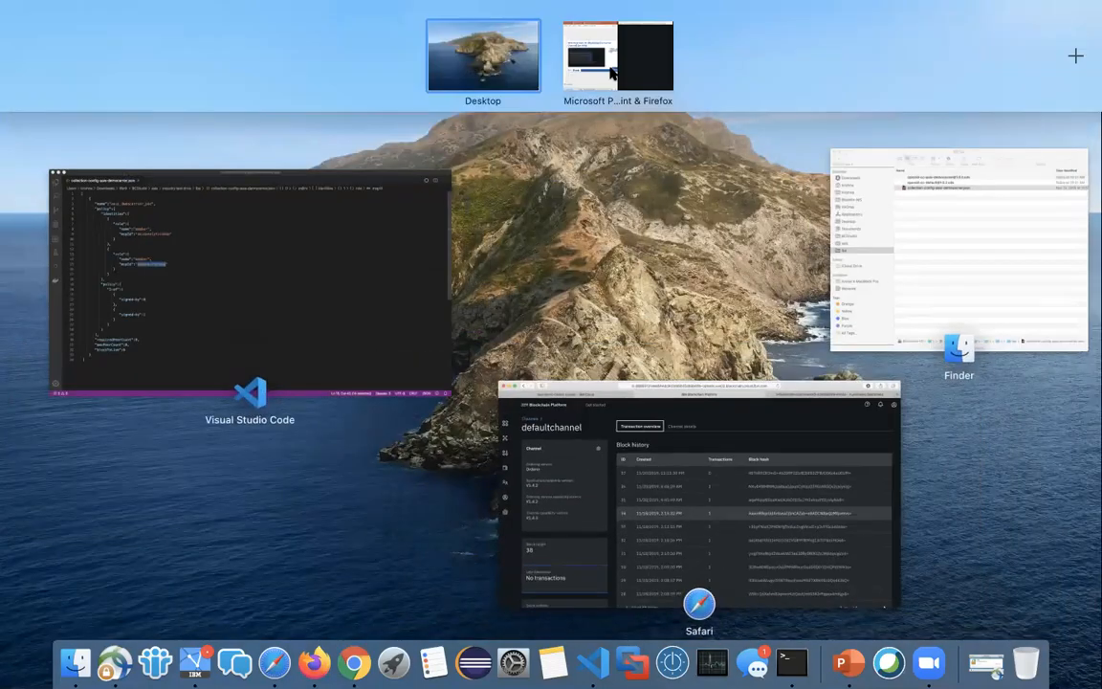
left_click(610, 73)
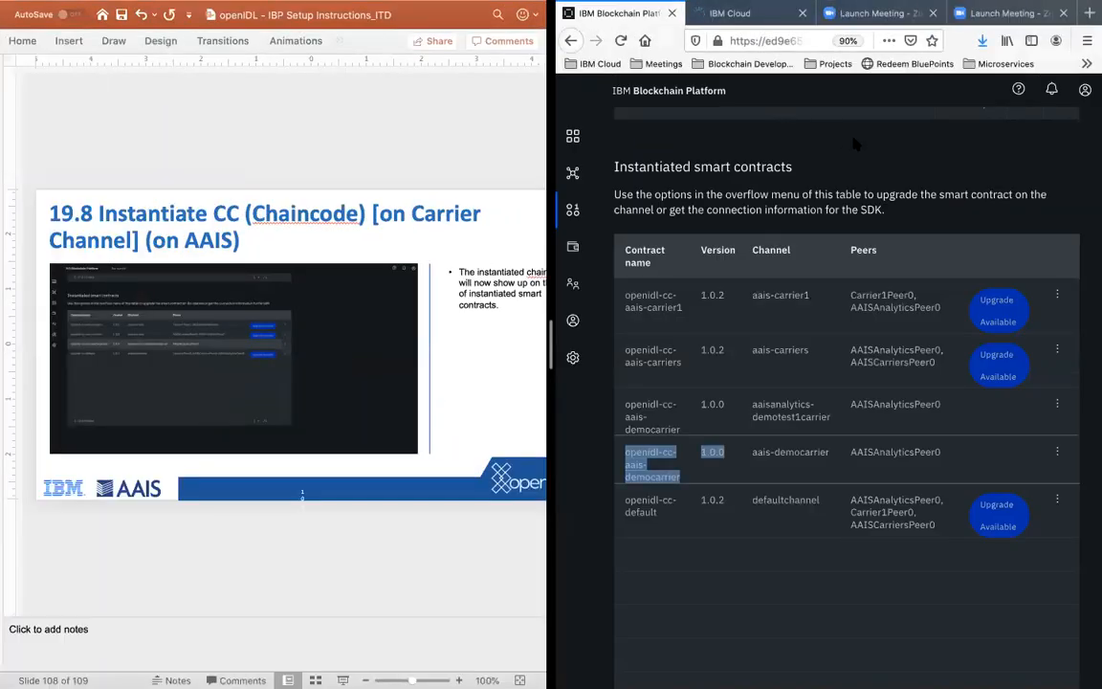
left_click(573, 173)
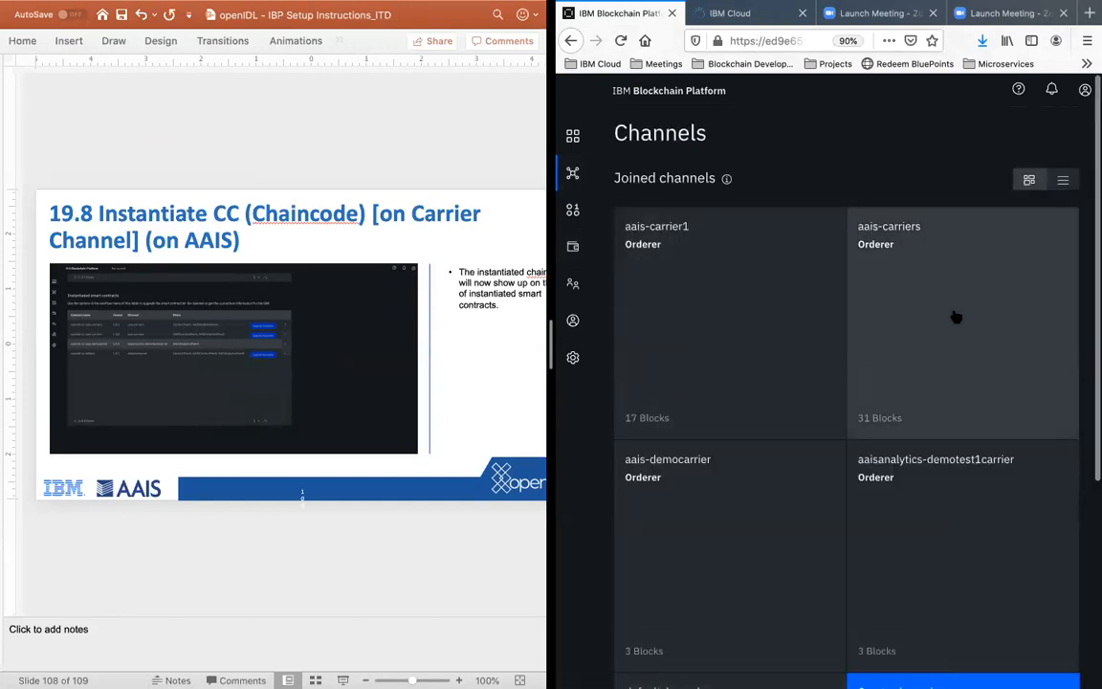
scroll(693, 478, "down", 3)
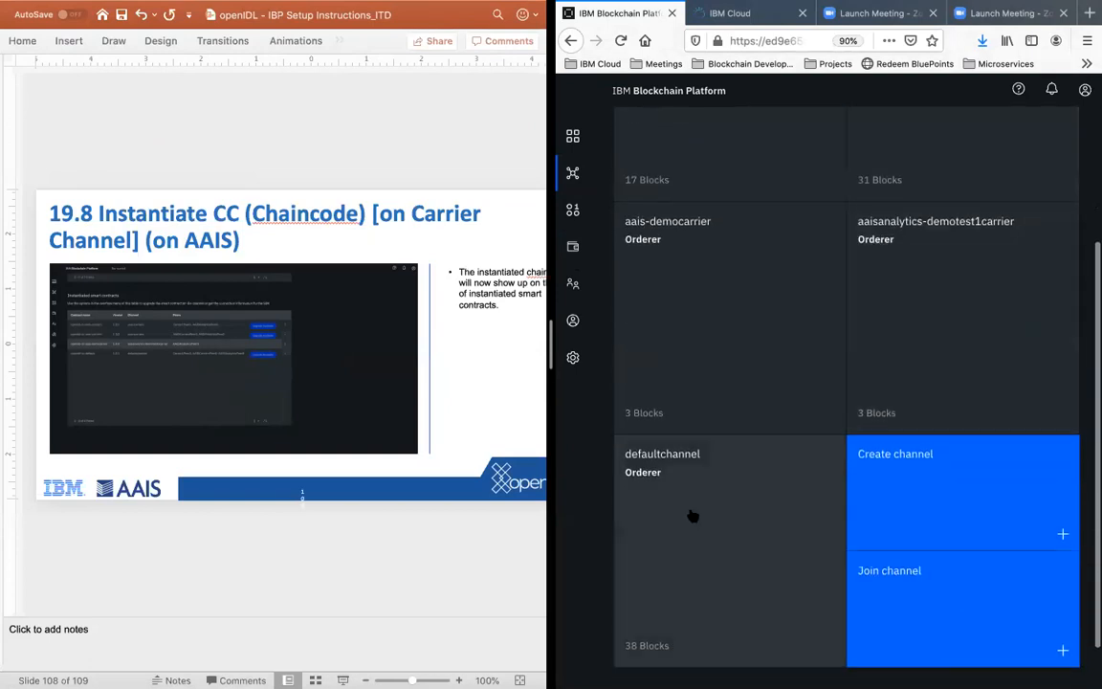
left_click(693, 517)
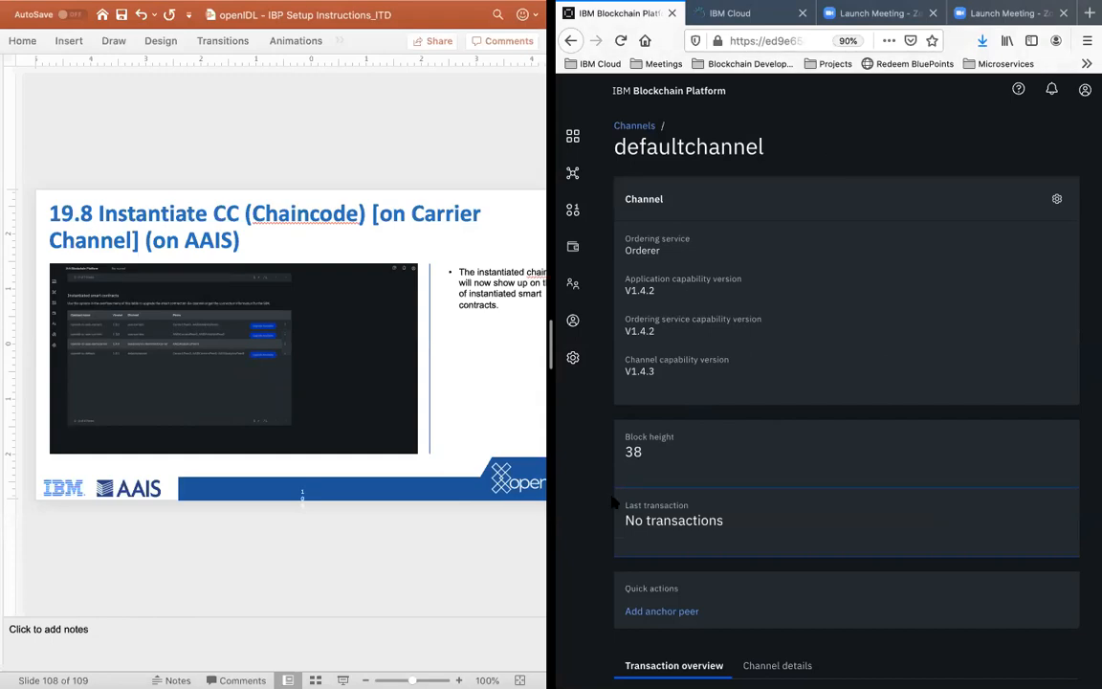
Step: Return to the carrier's console in Safari and check the block height of the aais-democarrier channel
key("ctrl+Up")
left_click(655, 499)
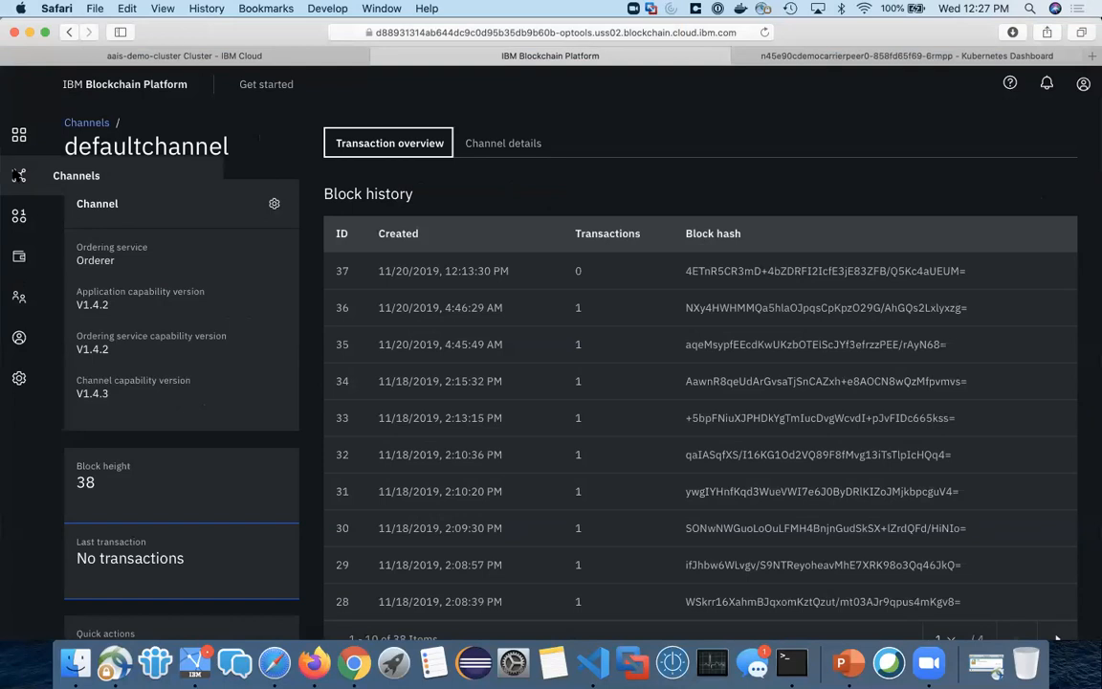
left_click(19, 174)
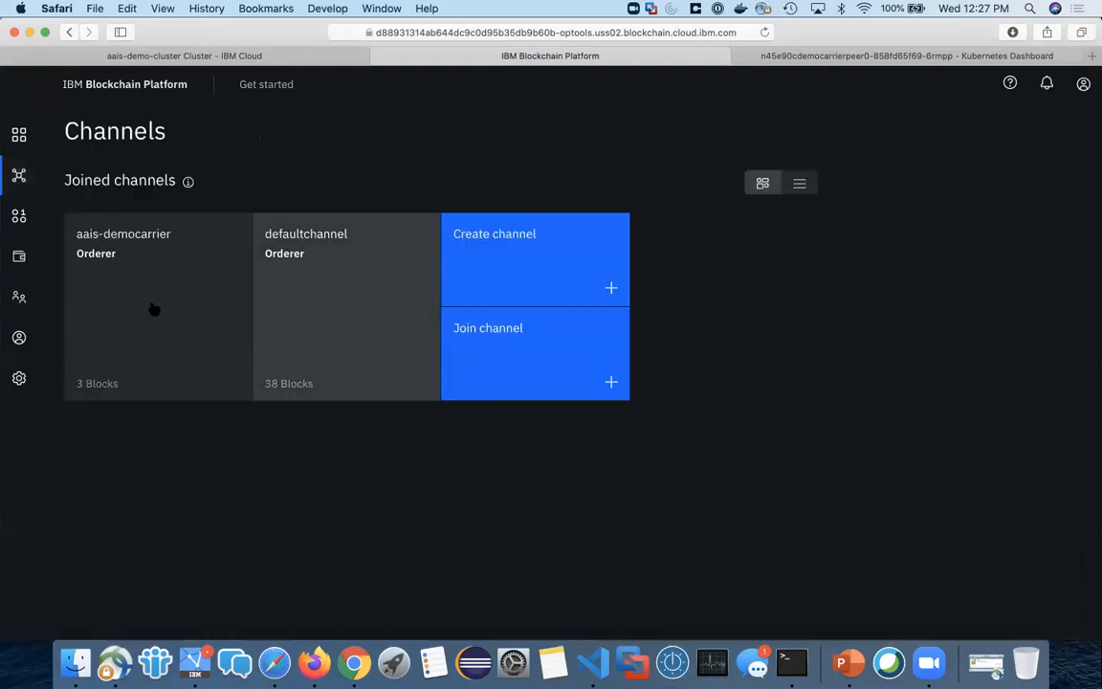
left_click(194, 277)
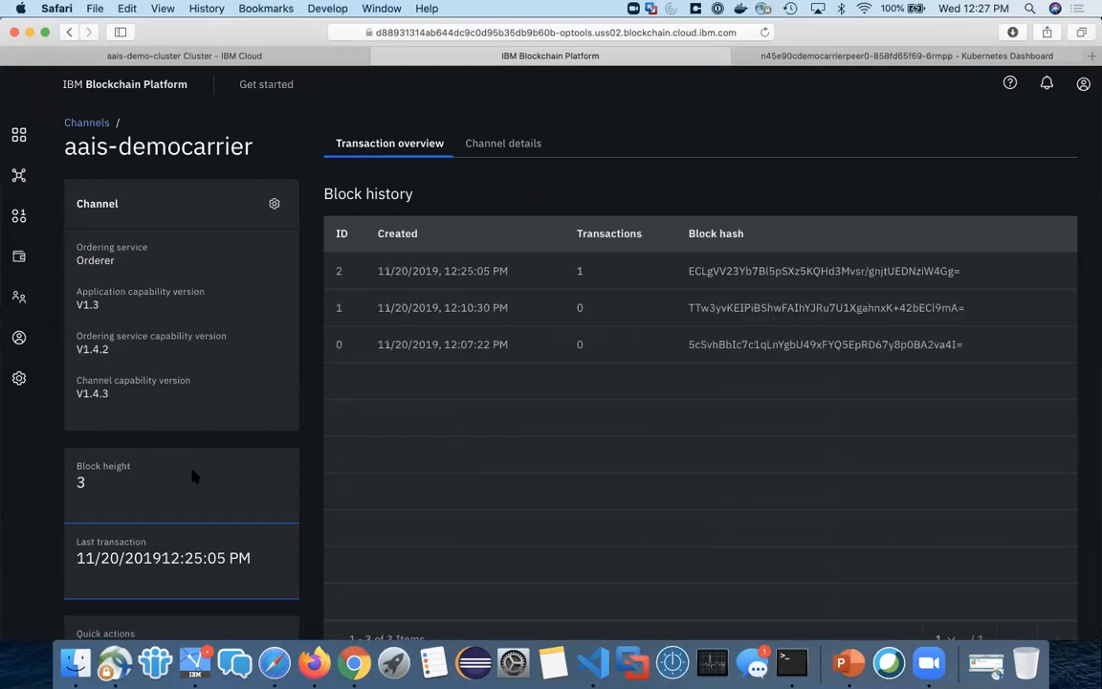
left_click_drag(94, 488, 80, 471)
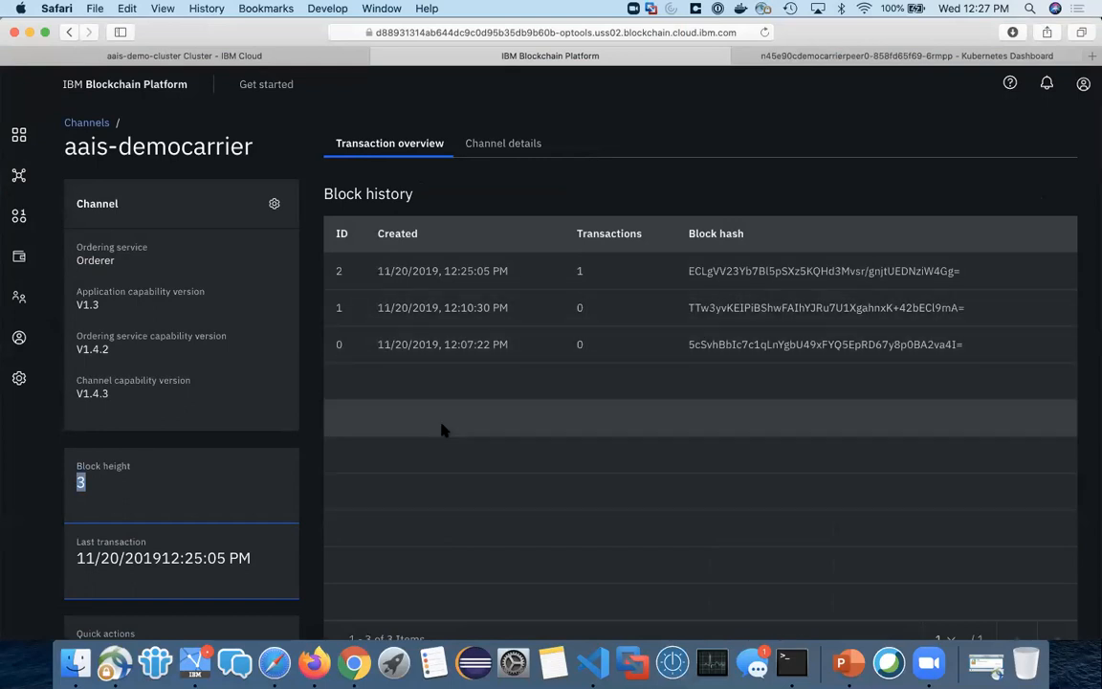
left_click(540, 479)
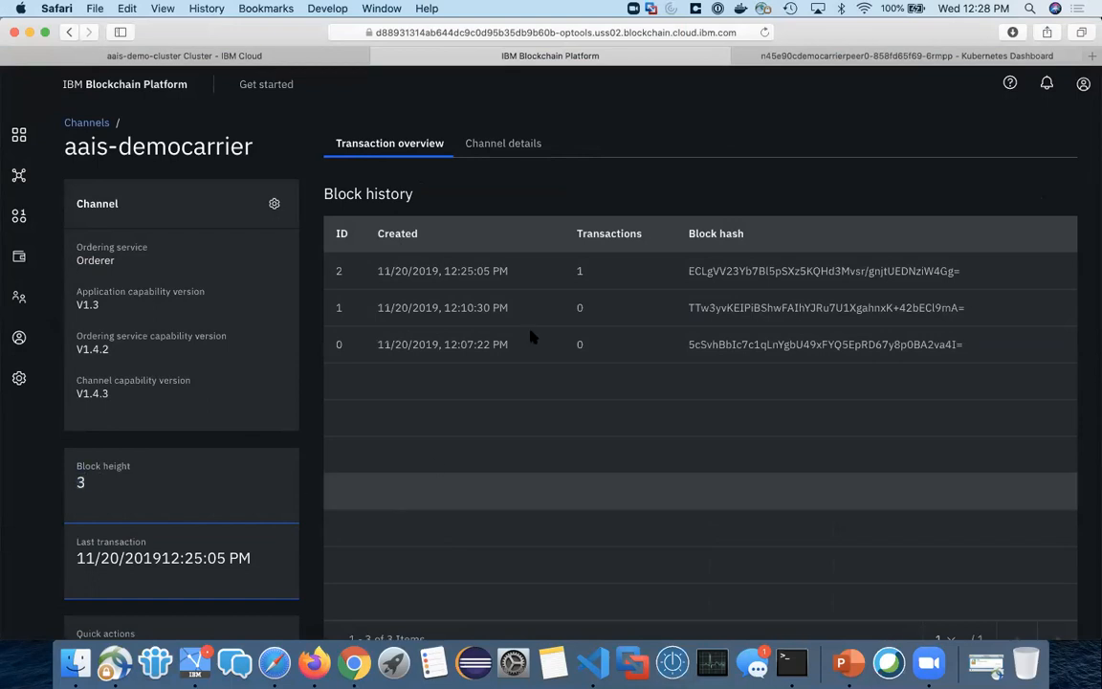
Step: Inspect the transactions of Block 0 and Block 1 in the aais-democarrier channel's block history
left_click(497, 343)
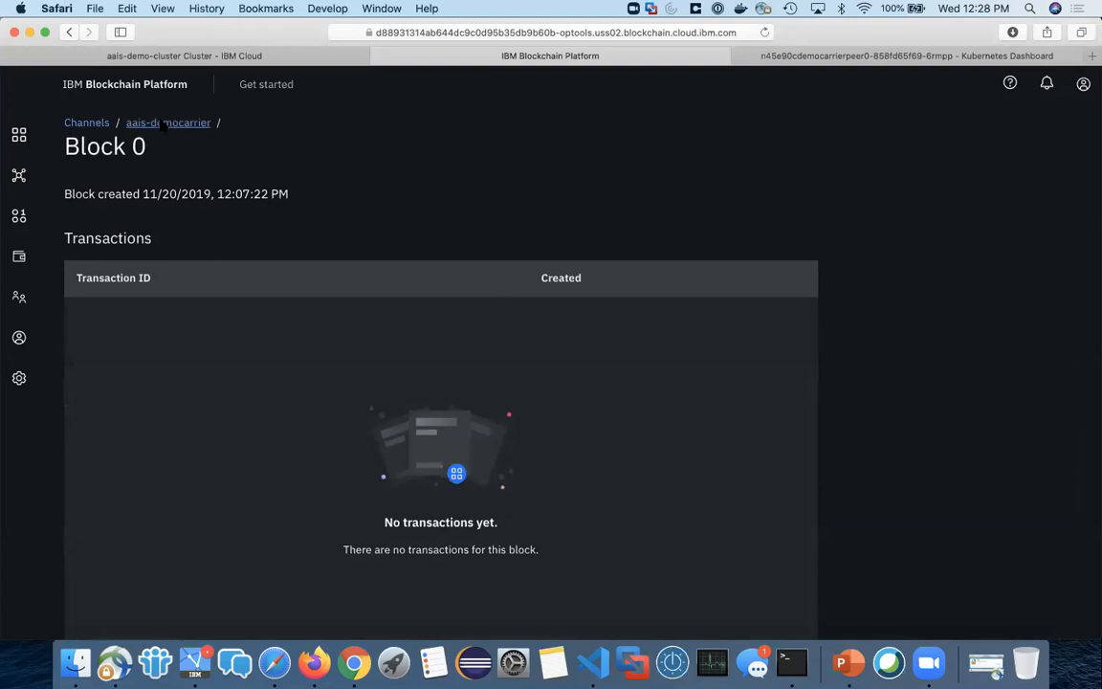
left_click(96, 124)
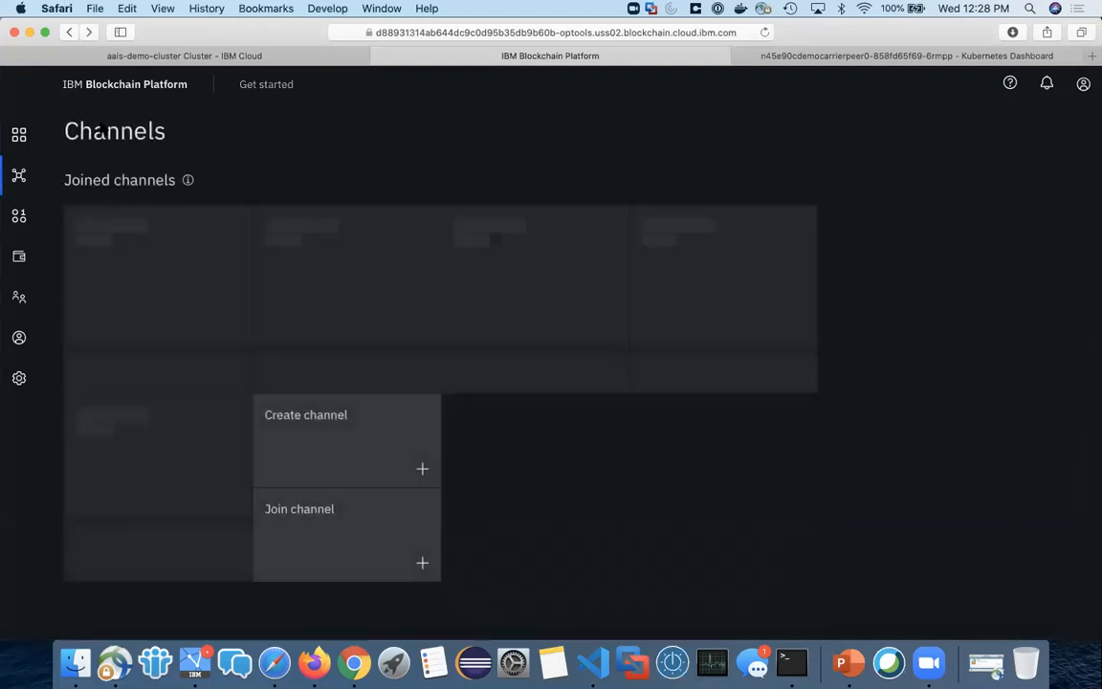
left_click(167, 285)
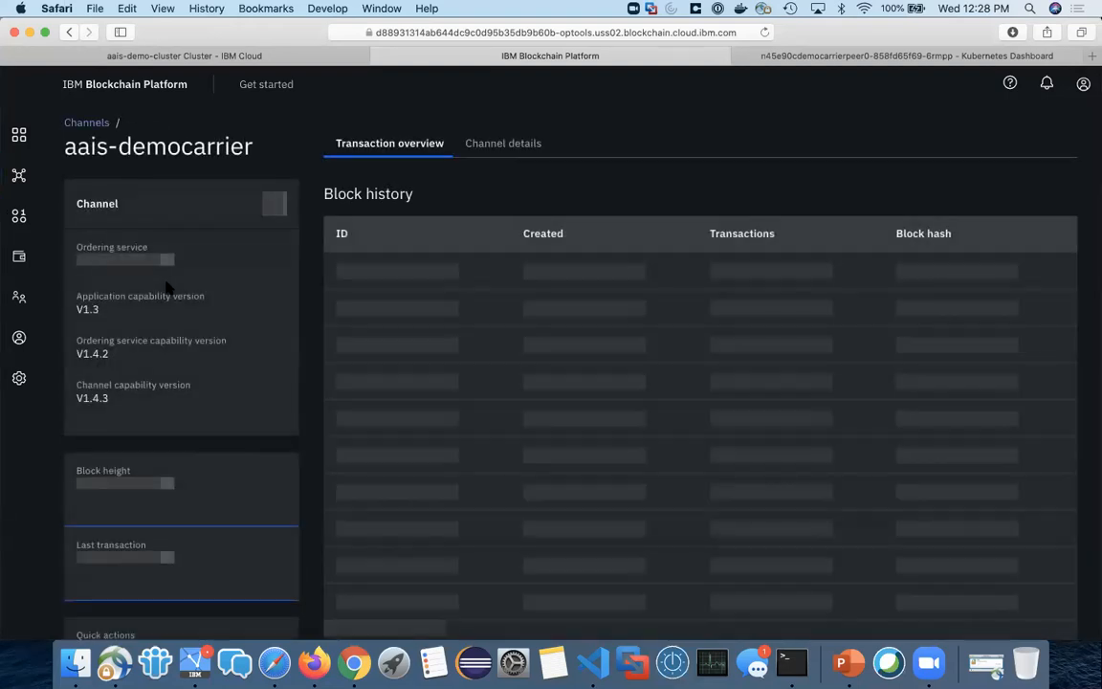
left_click(469, 315)
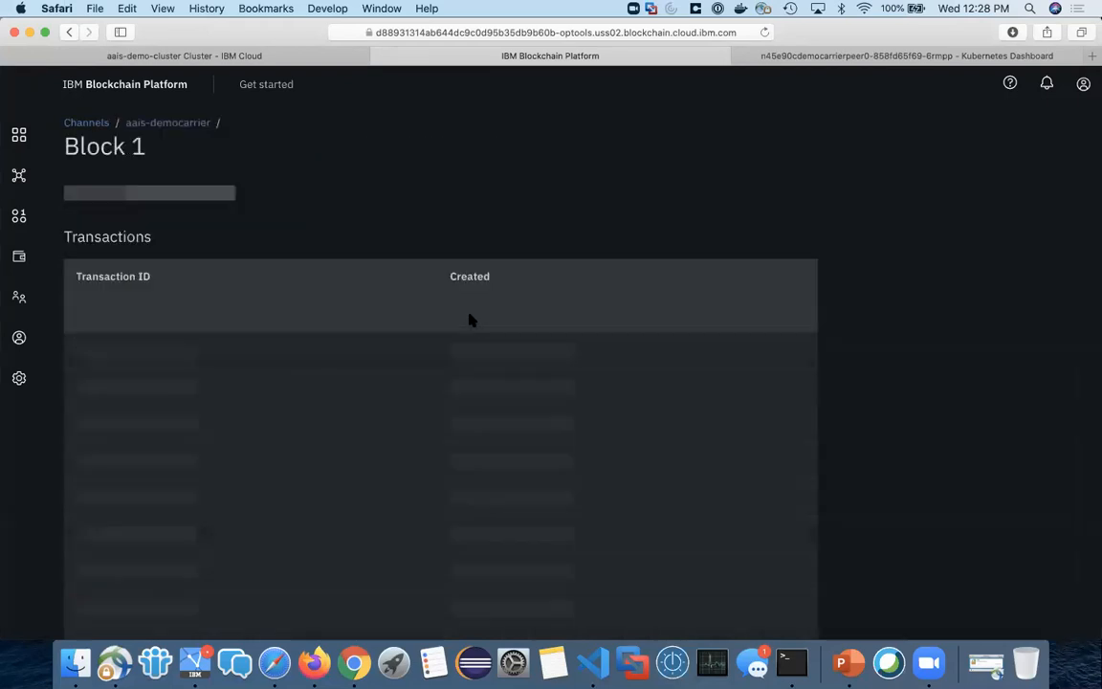
left_click(167, 122)
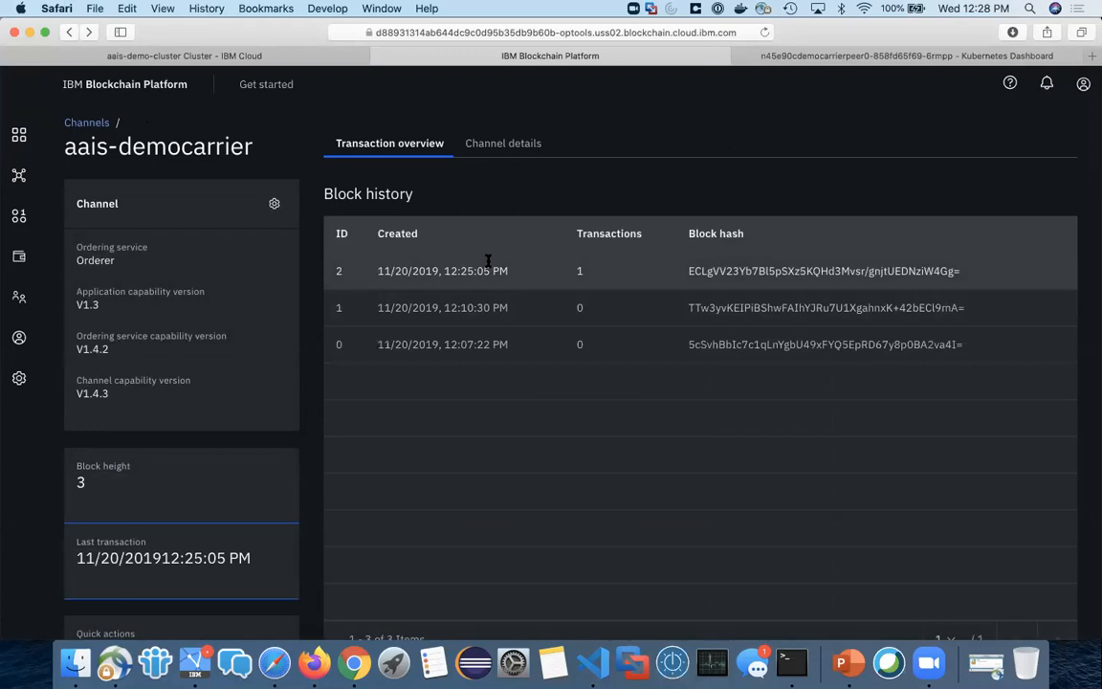
Step: Examine the input and output of the transaction in Block 2 of aais-democarrier and close its details
left_click(488, 266)
left_click(478, 314)
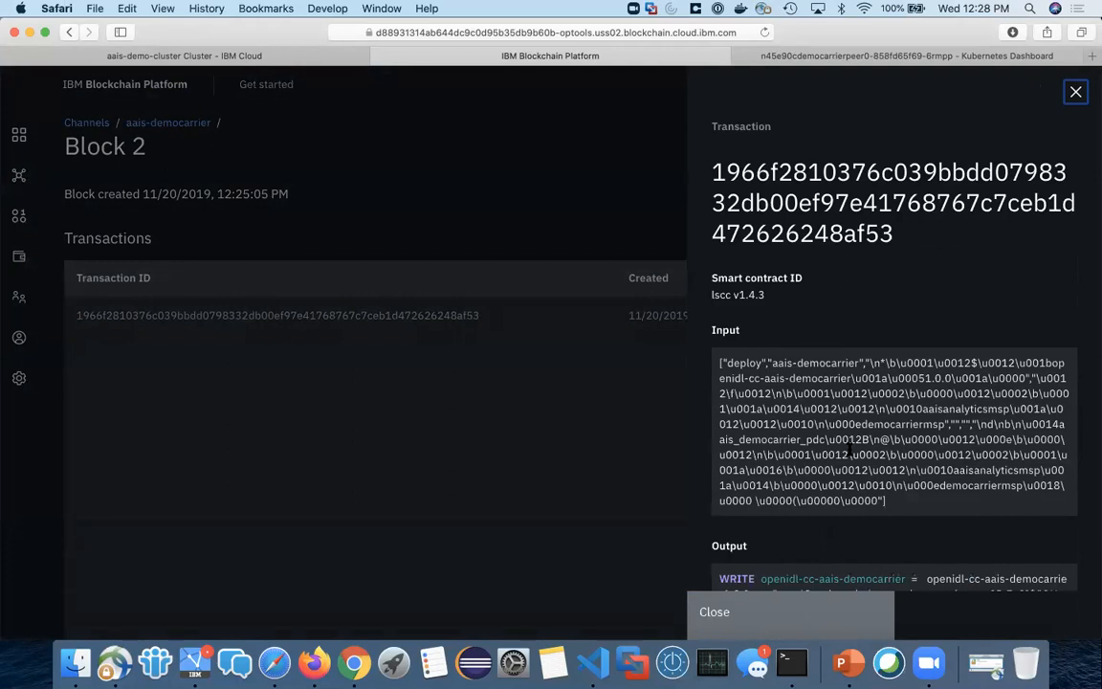
scroll(861, 449, "down", 3)
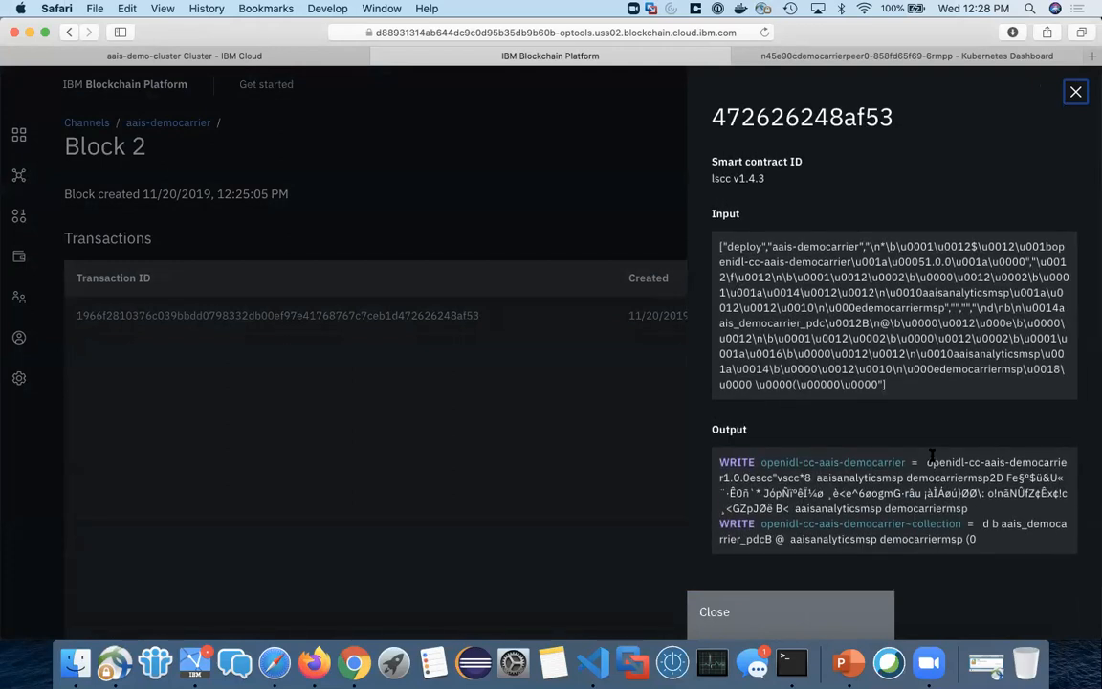
scroll(930, 457, "up", 3)
left_click(559, 268)
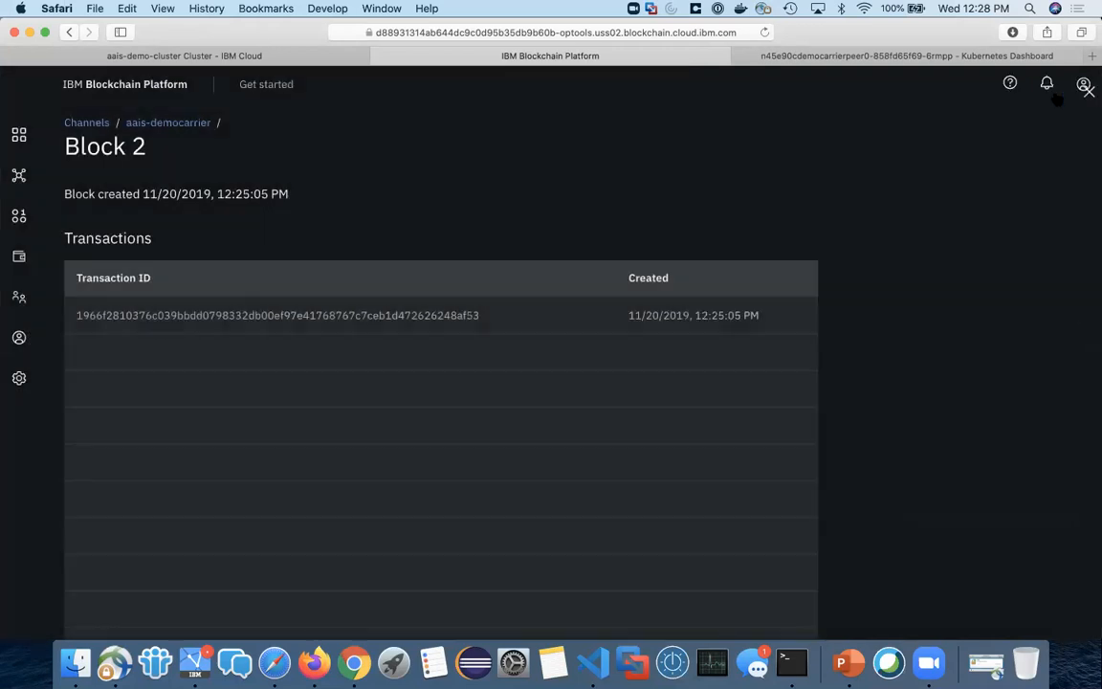
key("ctrl+Up")
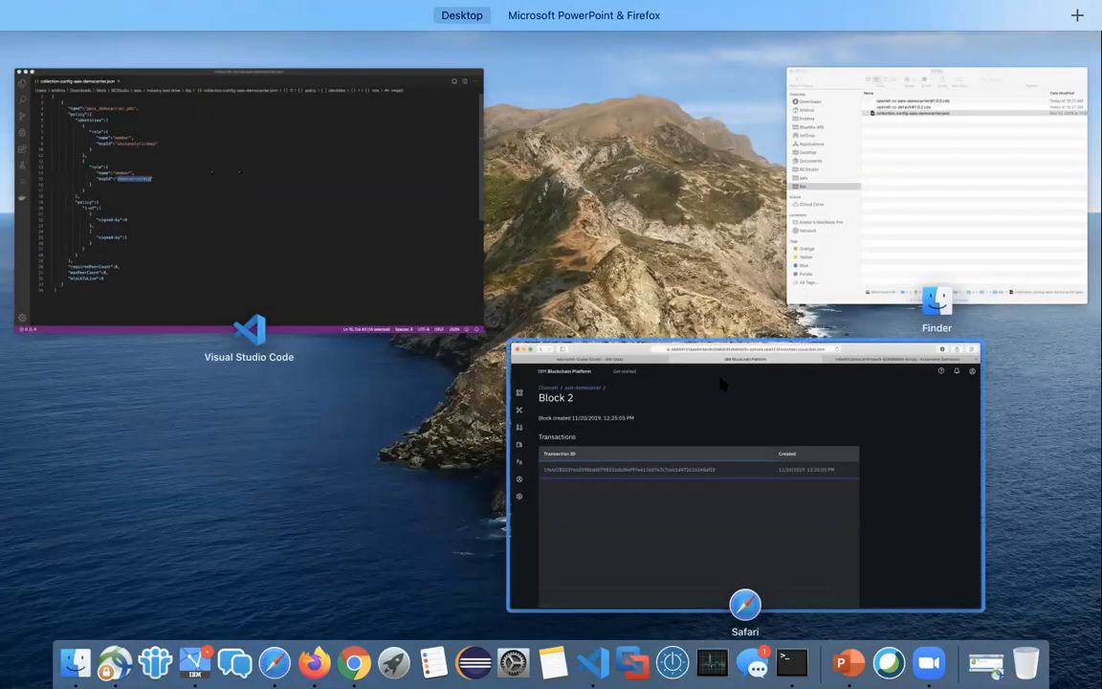
left_click(605, 409)
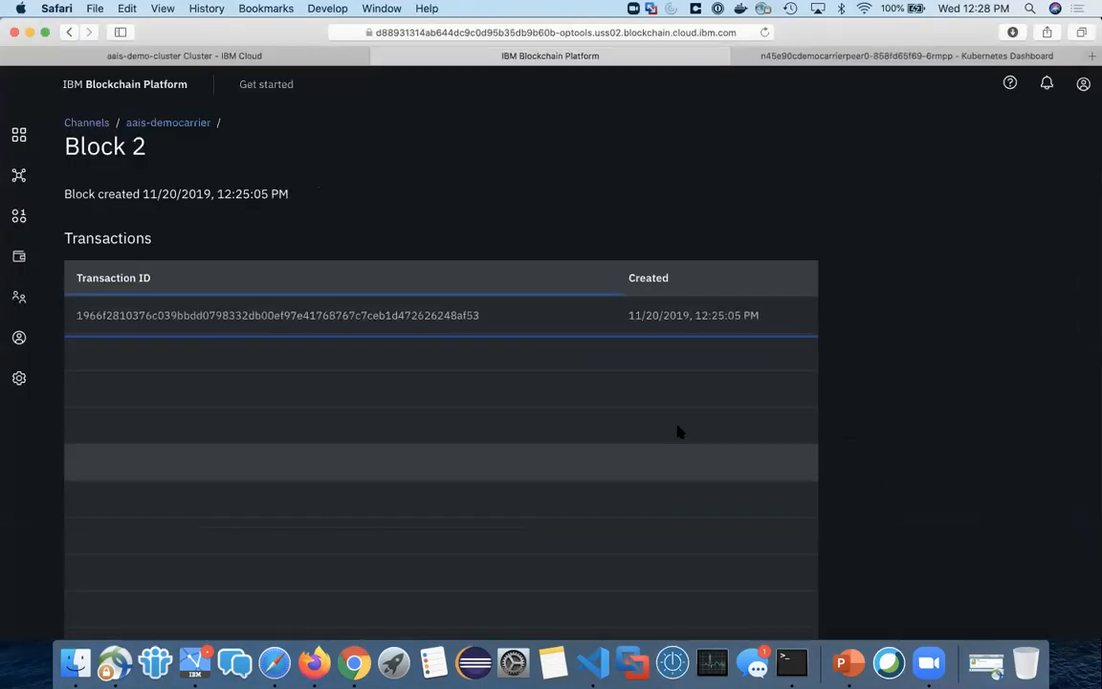
key("ctrl+Up")
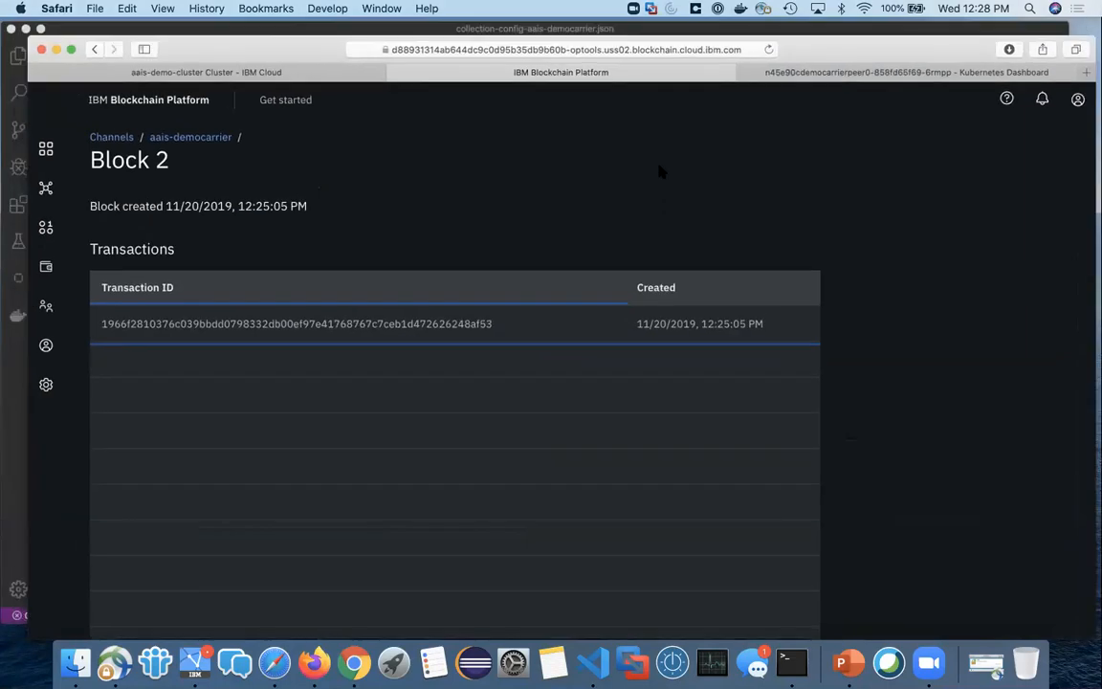
Step: Switch to the AAIS console in Firefox and check the block height of the aais-democarrier channel
key("ctrl+Up")
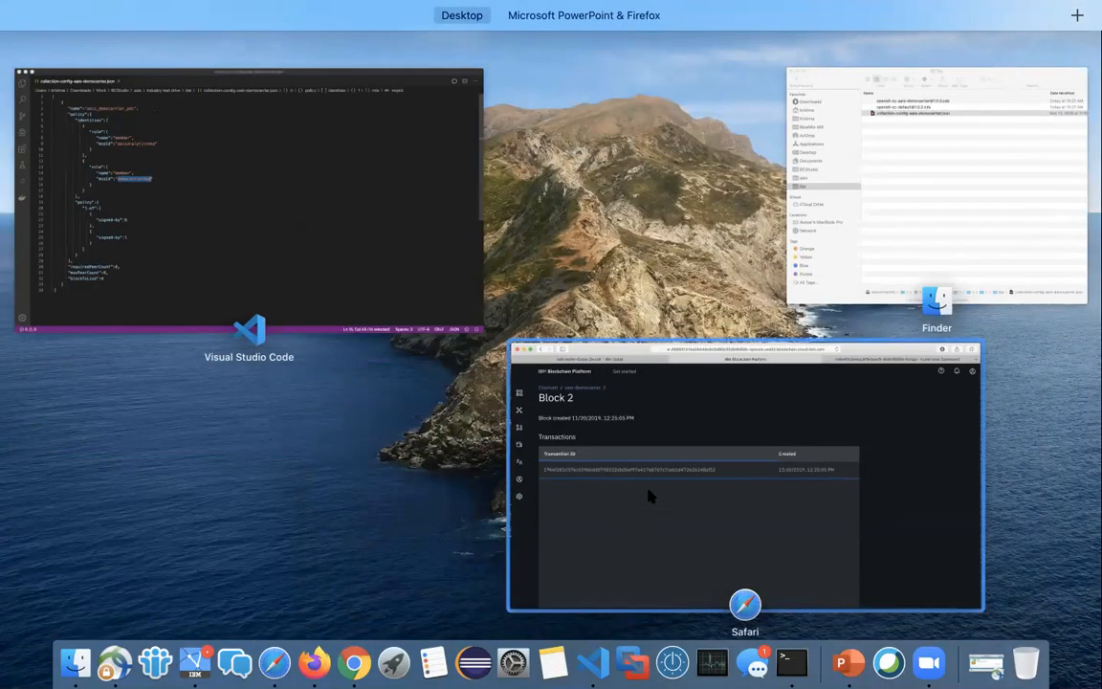
mouse_move(557, 6)
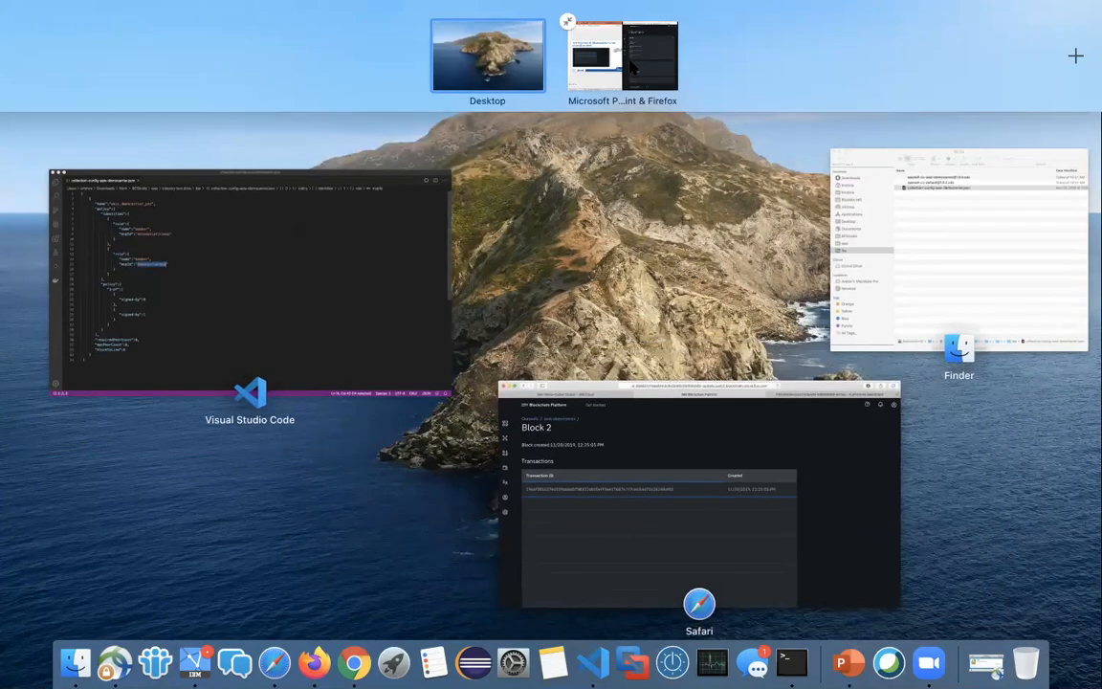
left_click(630, 65)
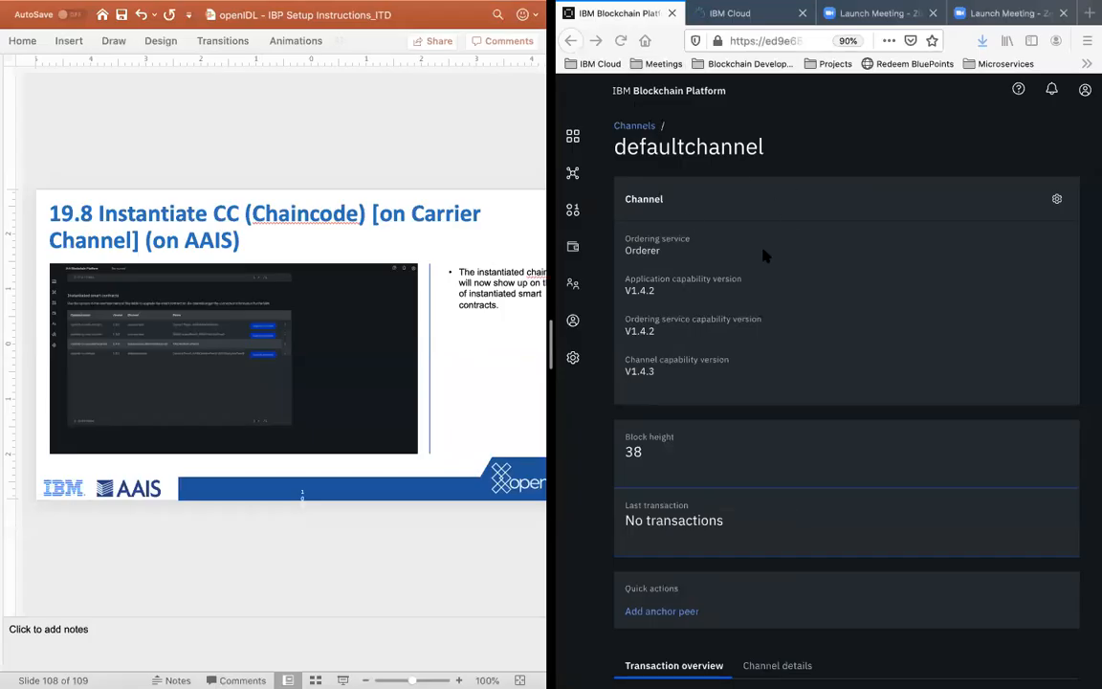
left_click(573, 173)
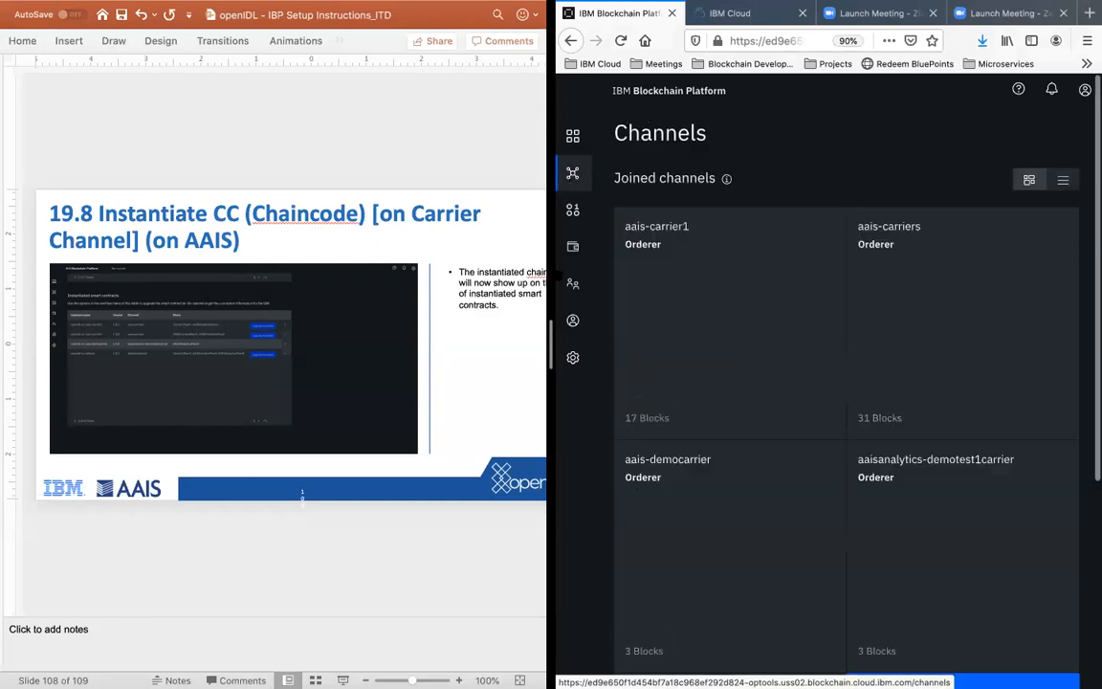
scroll(964, 384, "down", 1)
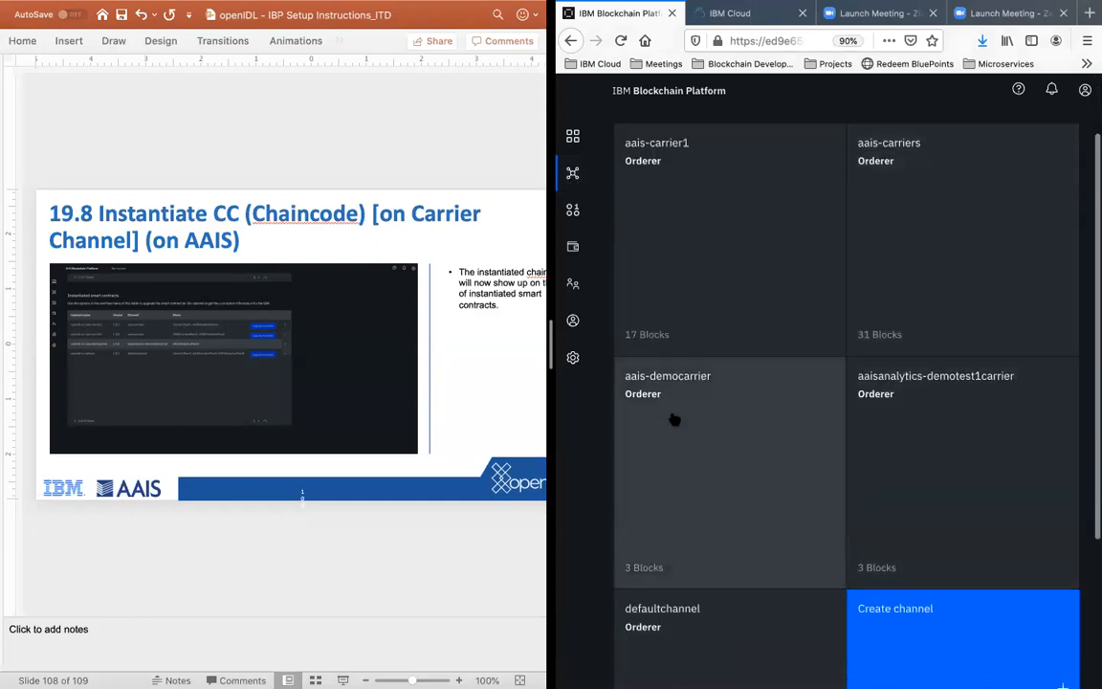
left_click(669, 415)
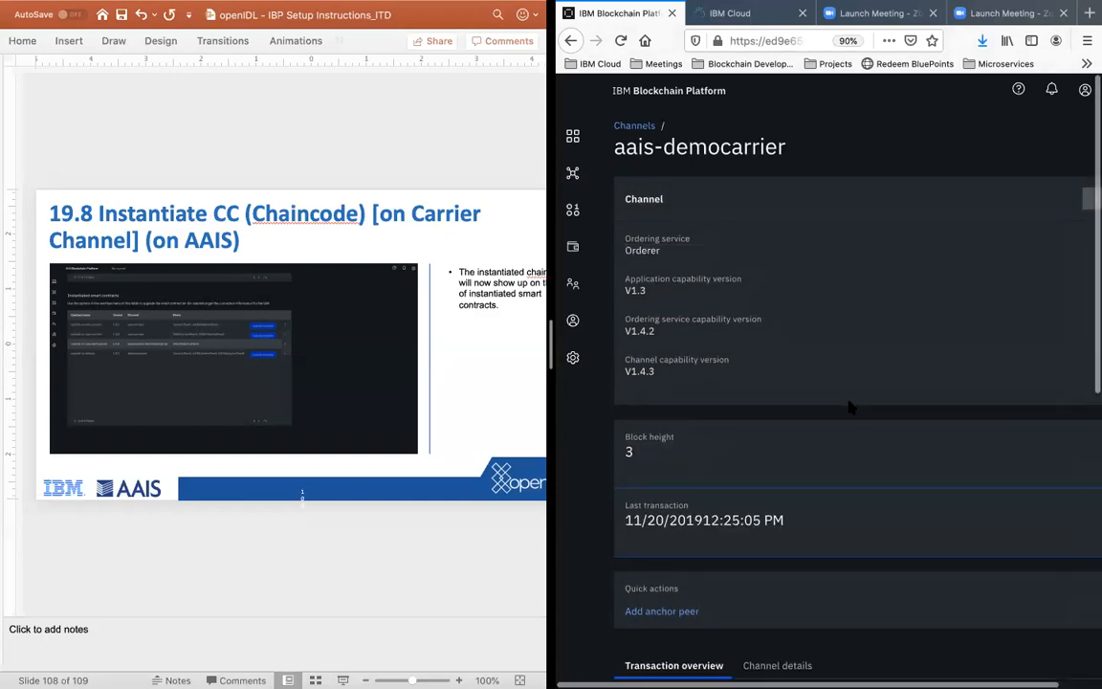
double_click(630, 452)
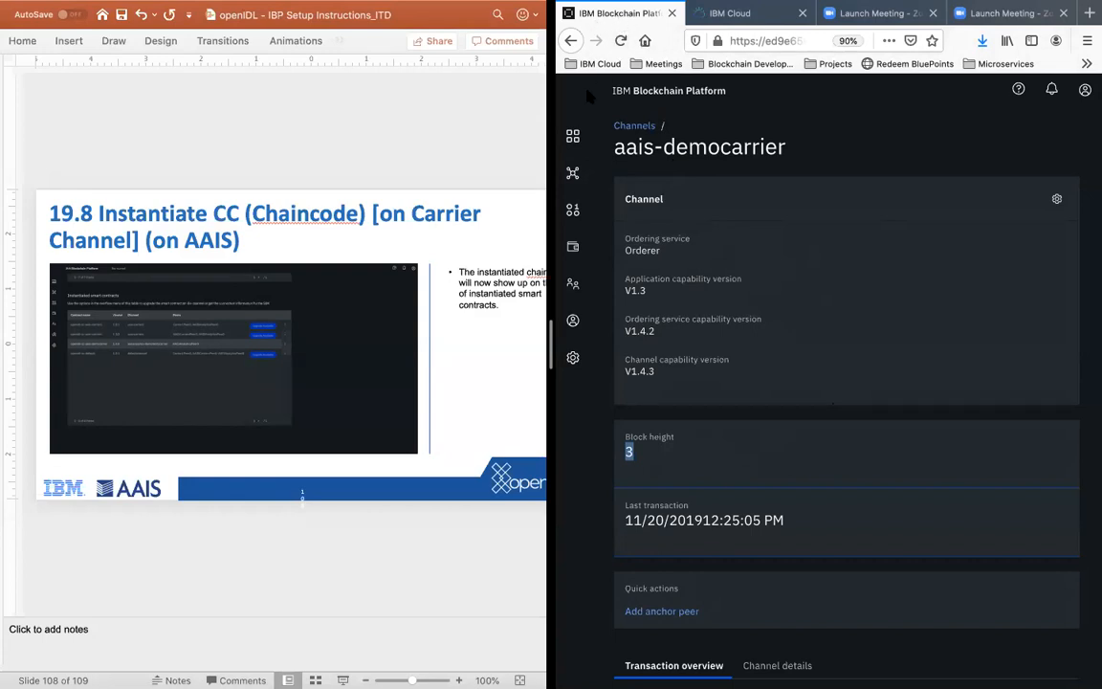
Step: Take the PowerPoint and Firefox split view apart, bring the Firefox window forward on the desktop, and switch to Zoom
key("ctrl+Up")
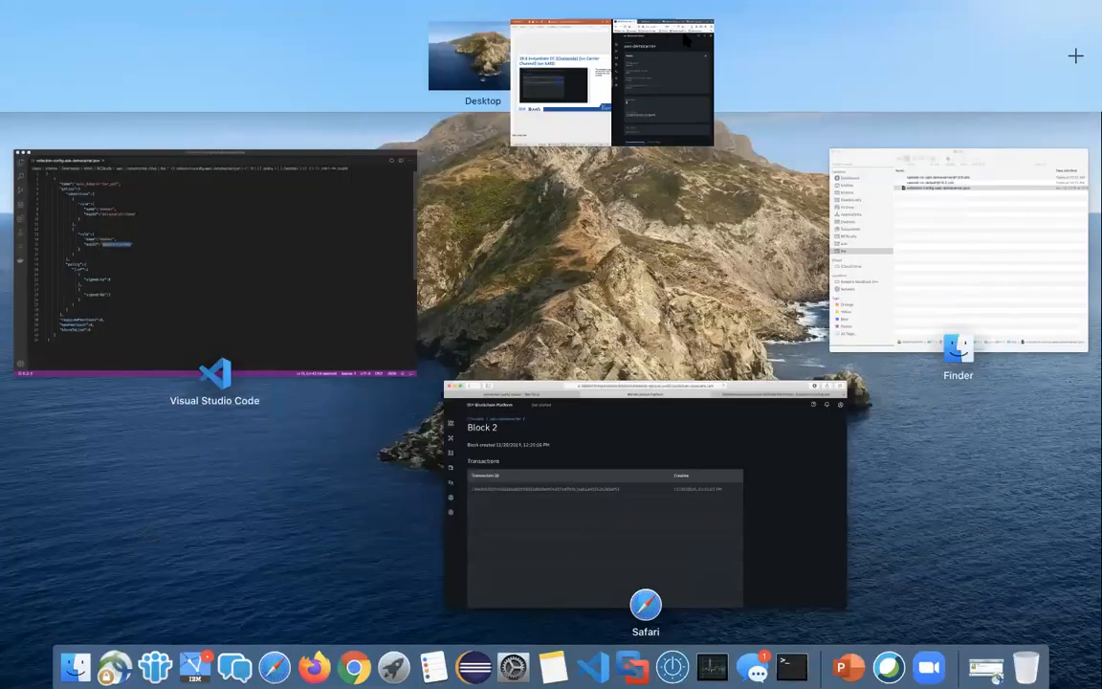
left_click_drag(623, 108, 536, 258)
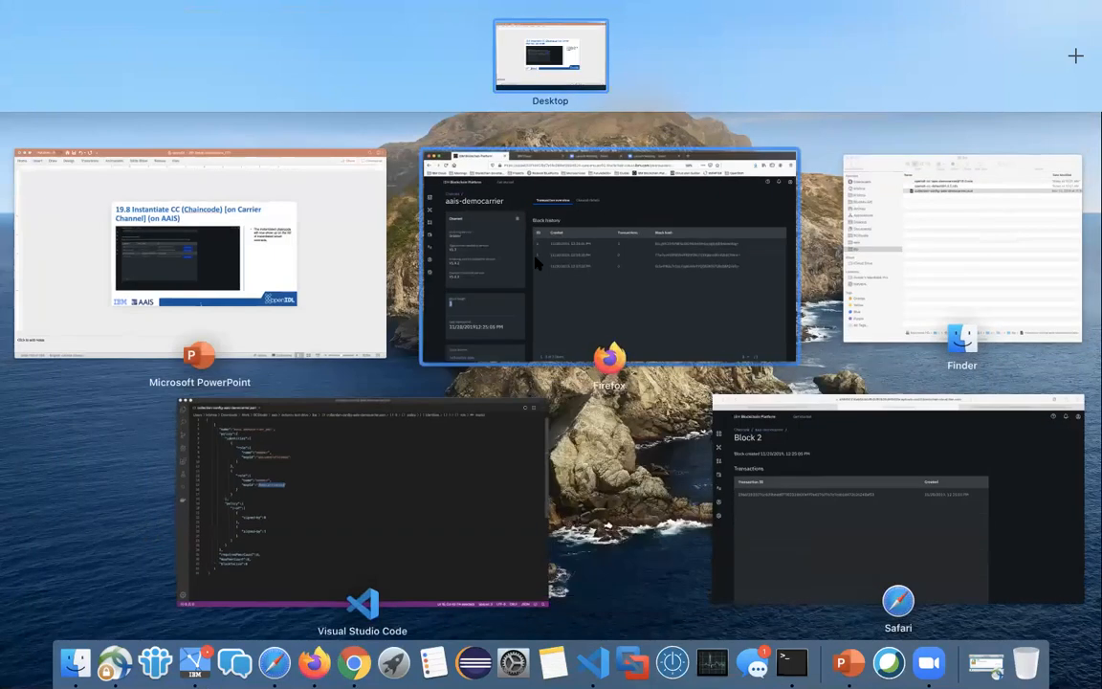
left_click(537, 258)
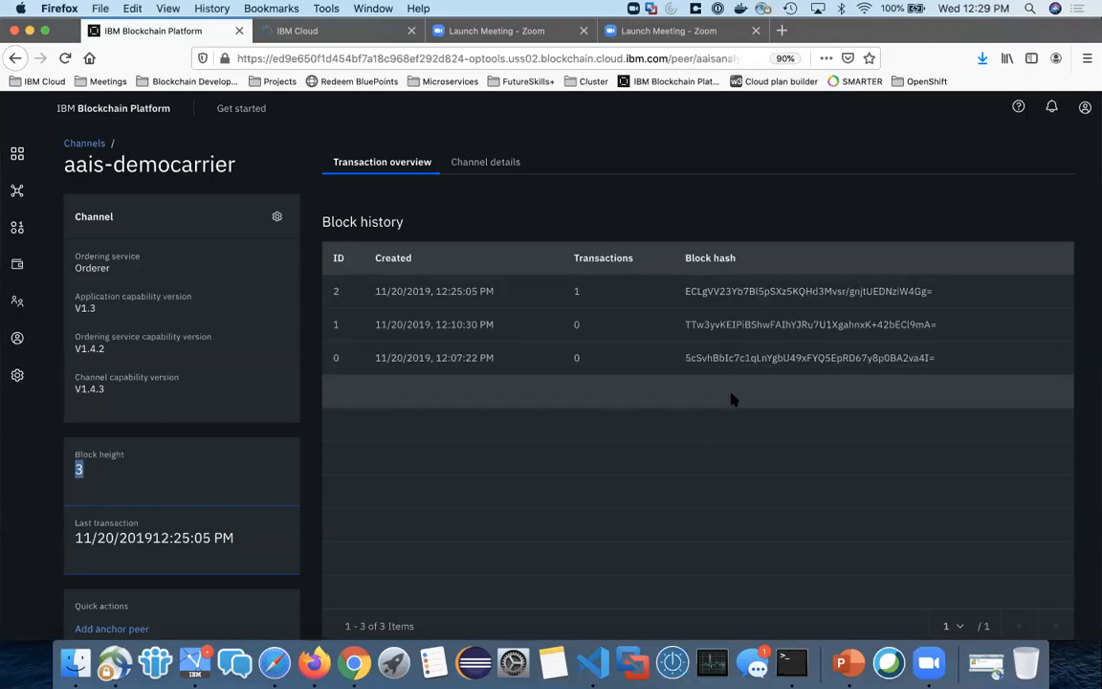
left_click(927, 663)
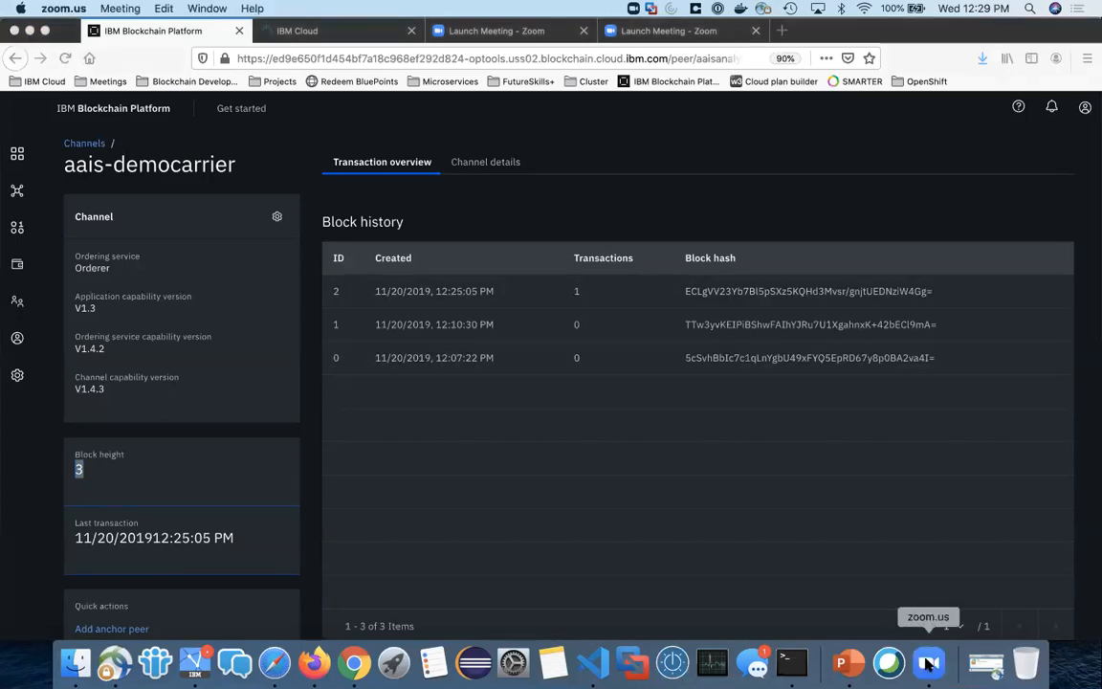